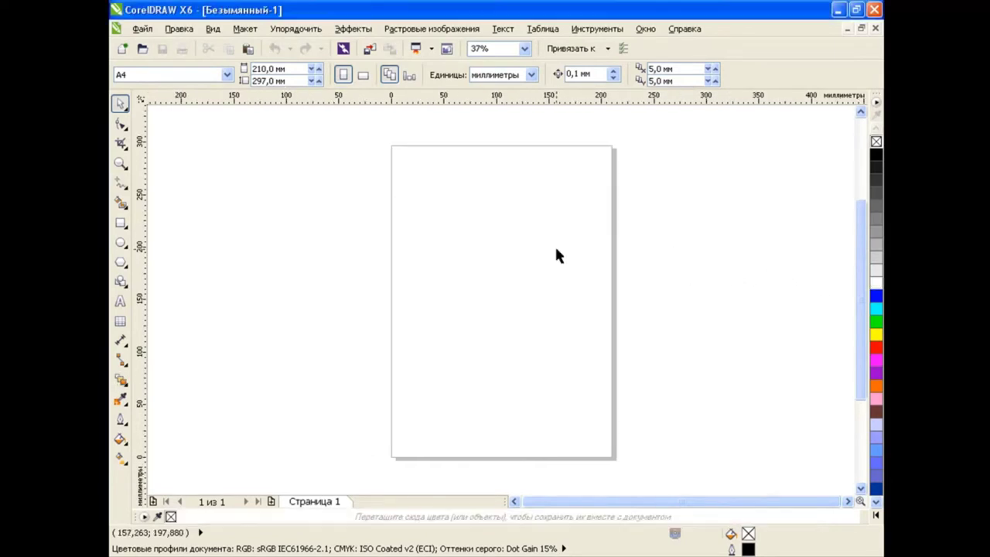
Draw a wide rectangle, round its corners slightly, and convert it to curves
{"action": "left_click", "coordinate": [120, 223]}
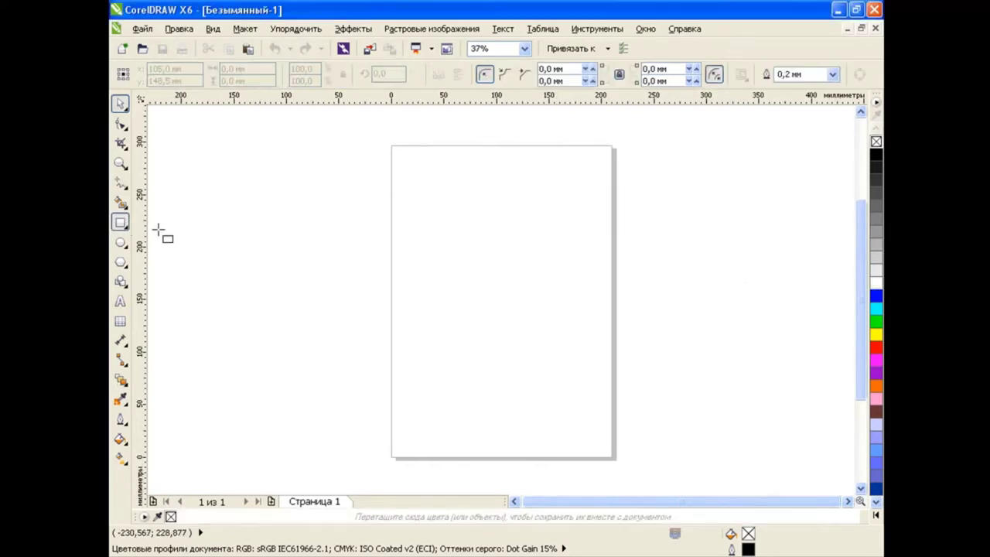
{"action": "left_click_drag", "start_coordinate": [352, 209], "coordinate": [675, 379]}
{"action": "left_click", "coordinate": [120, 124]}
{"action": "left_click_drag", "start_coordinate": [353, 209], "coordinate": [360, 212]}
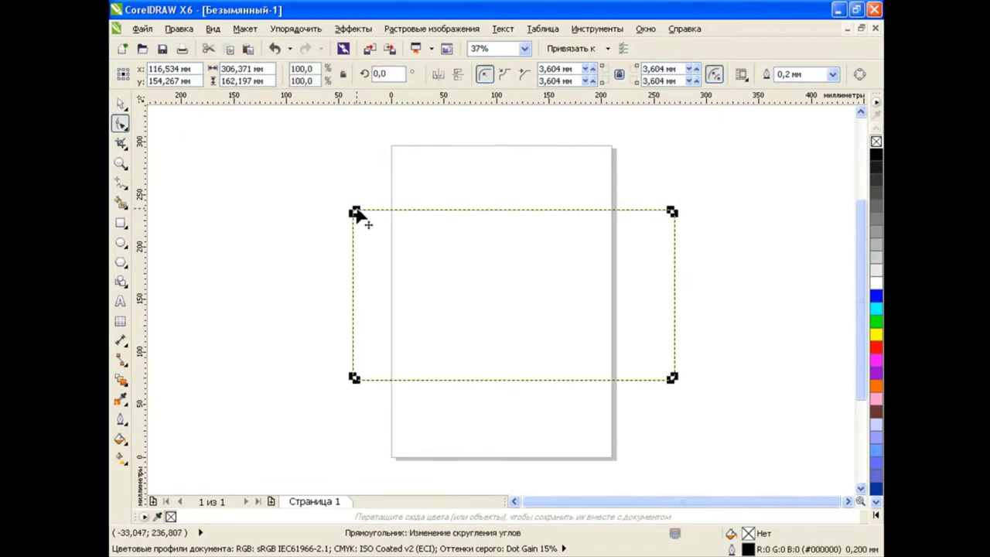
{"action": "left_click", "coordinate": [859, 74]}
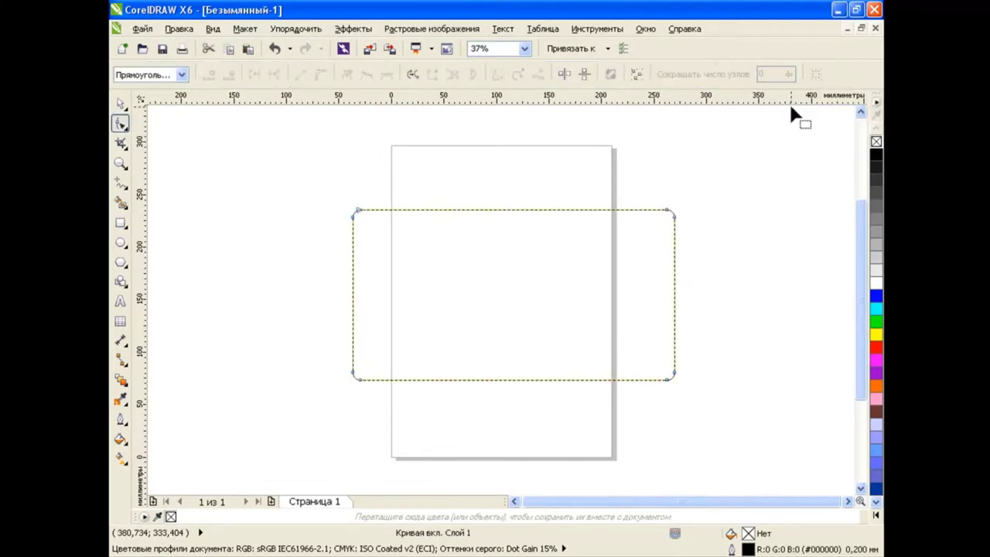
Bow the top, bottom, left and right edges outward, pushing the left edge further
{"action": "left_click_drag", "start_coordinate": [374, 192], "coordinate": [742, 405]}
{"action": "left_click_drag", "start_coordinate": [507, 209], "coordinate": [507, 206]}
{"action": "left_click_drag", "start_coordinate": [512, 379], "coordinate": [511, 385]}
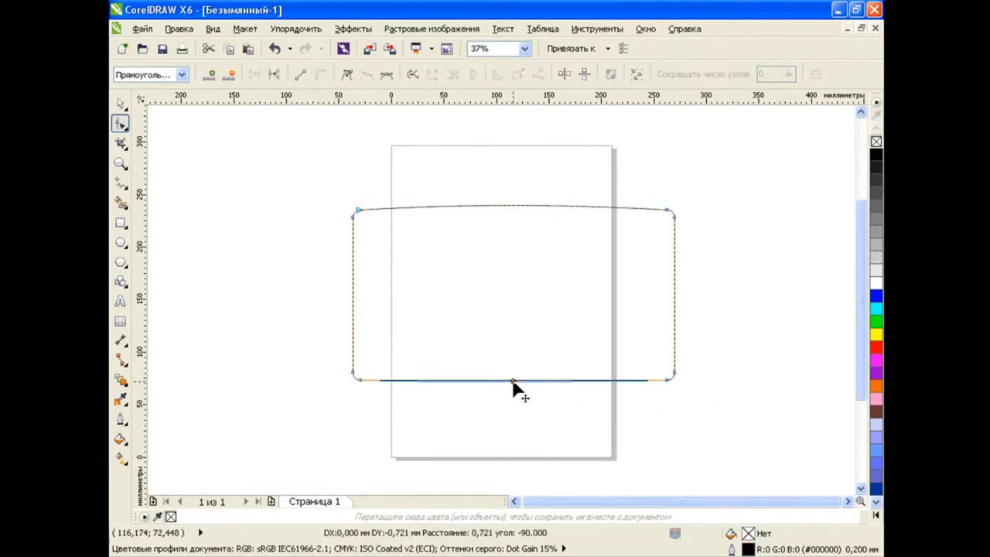
{"action": "left_click_drag", "start_coordinate": [352, 293], "coordinate": [348, 291]}
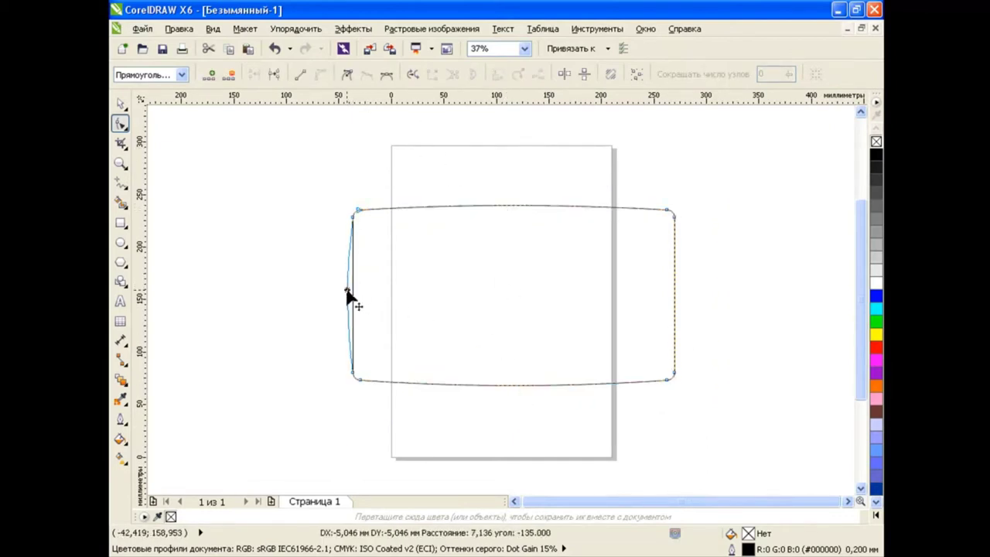
{"action": "left_click_drag", "start_coordinate": [674, 292], "coordinate": [682, 298]}
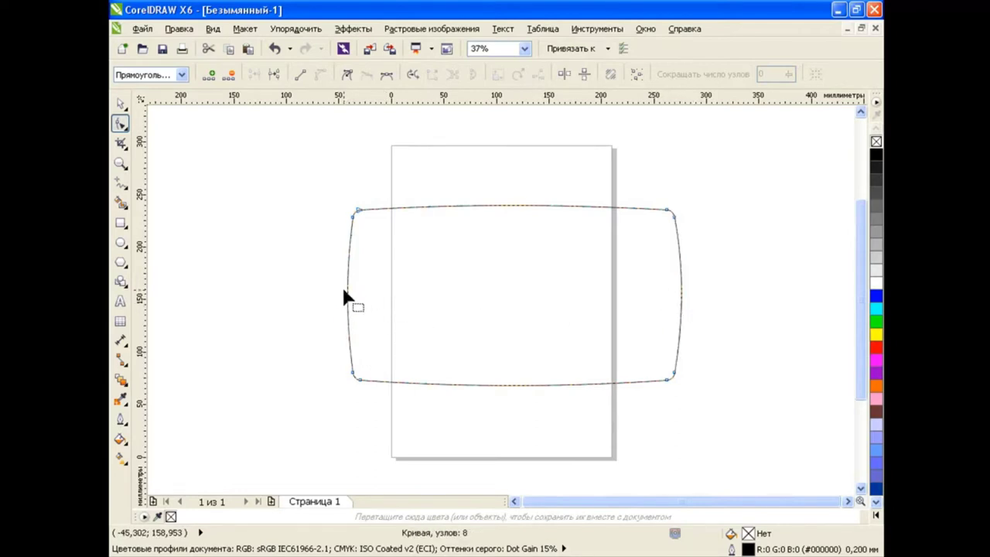
{"action": "left_click_drag", "start_coordinate": [343, 290], "coordinate": [342, 285]}
{"action": "key", "text": "space"}
{"action": "left_click", "coordinate": [273, 331]}
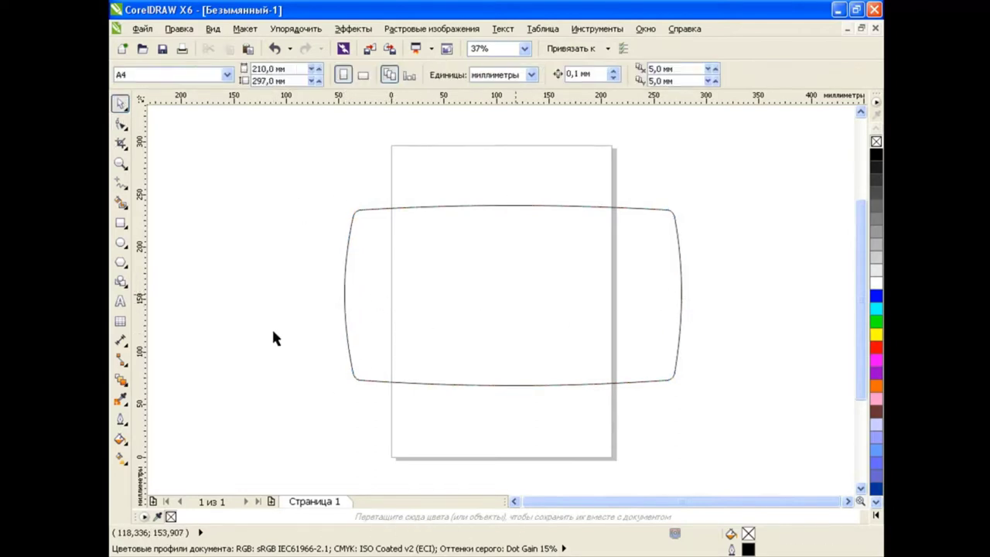
{"action": "left_click", "coordinate": [346, 297]}
Raise the top edge into a higher arc and squash a copy vertically from top and bottom
{"action": "key", "text": "space"}
{"action": "left_click_drag", "start_coordinate": [508, 206], "coordinate": [508, 193]}
{"action": "key", "text": "space"}
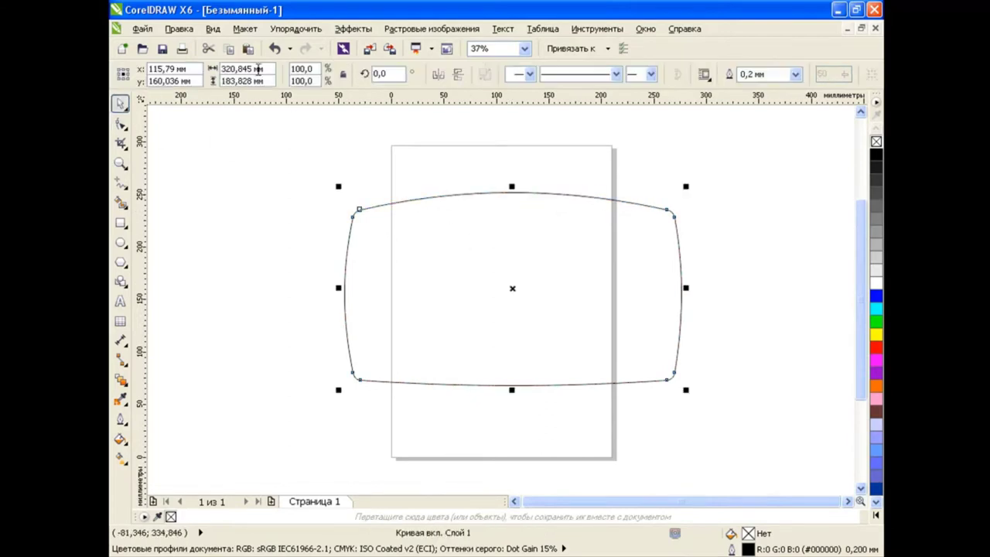
{"action": "left_click_drag", "start_coordinate": [511, 185], "coordinate": [510, 212]}
{"action": "key", "text": "F10"}
{"action": "left_click", "coordinate": [121, 104]}
{"action": "left_click_drag", "start_coordinate": [511, 366], "coordinate": [511, 379]}
Stretch the inner copy to 104% width about its centre
{"action": "left_click", "coordinate": [747, 315]}
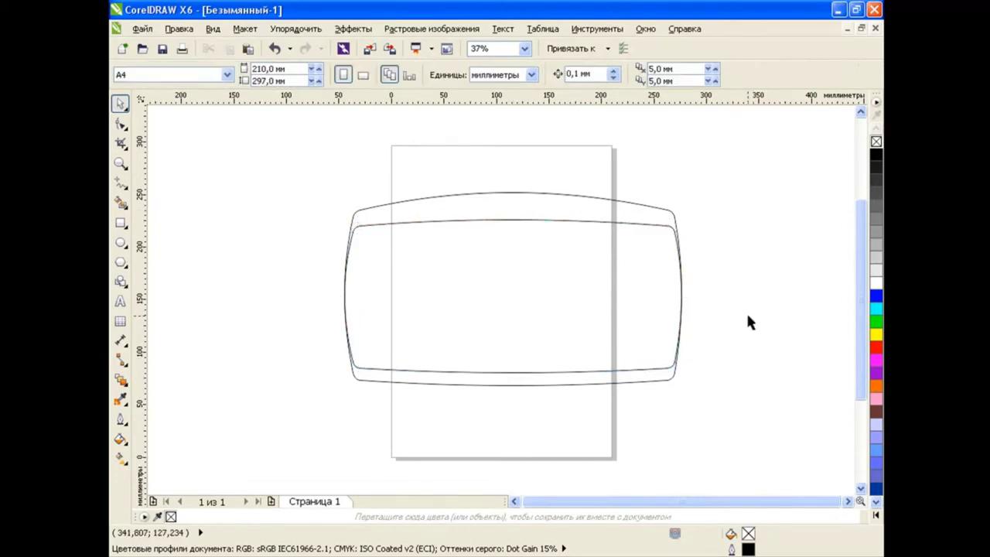
{"action": "left_click", "coordinate": [681, 294]}
{"action": "left_click_drag", "start_coordinate": [686, 295], "coordinate": [692, 296]}
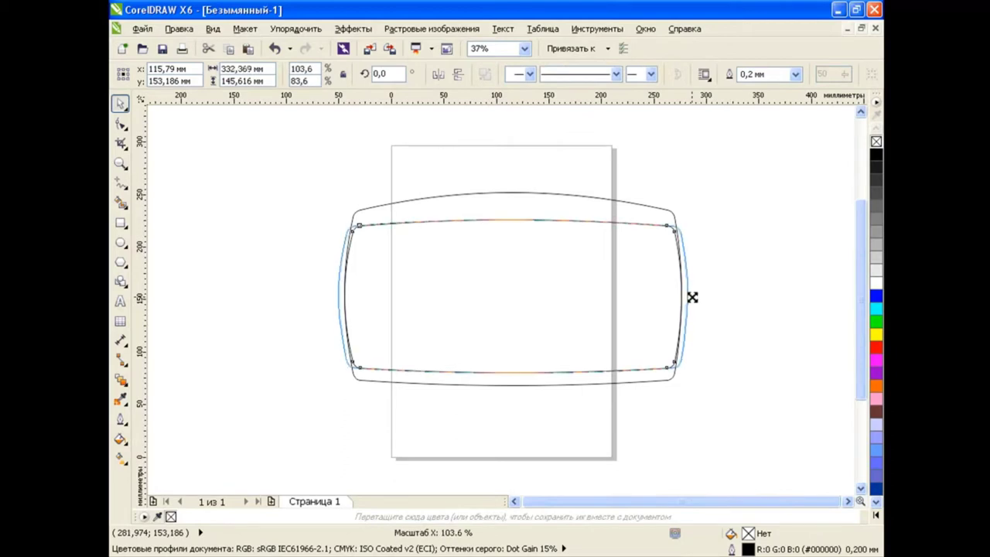
{"action": "left_click", "coordinate": [722, 286]}
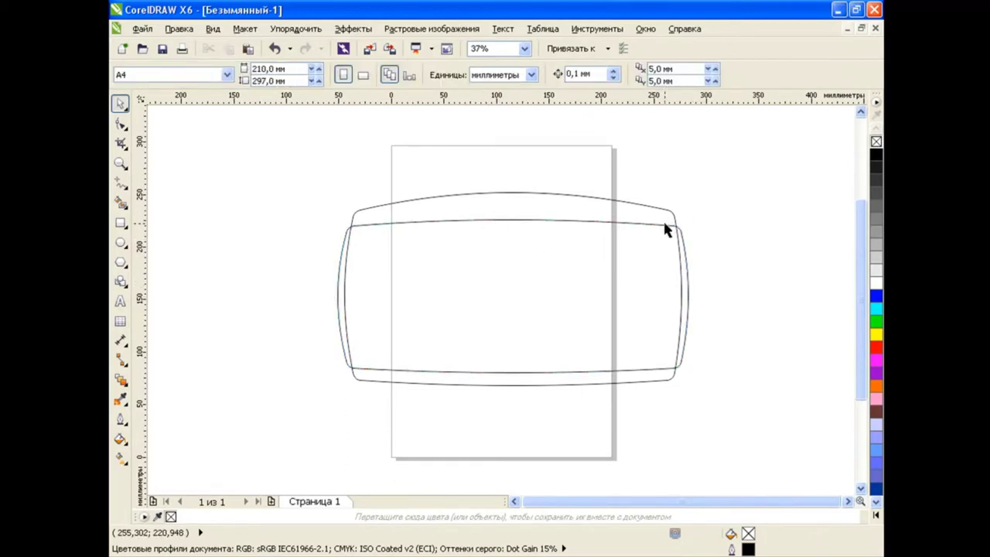
{"action": "scroll", "coordinate": [663, 219], "scroll_direction": "up", "scroll_amount": 3}
Simplify and adjust the inner shape's upper-right corner nodes
{"action": "scroll", "coordinate": [858, 284], "scroll_direction": "down", "scroll_amount": 5}
{"action": "left_click", "coordinate": [675, 308]}
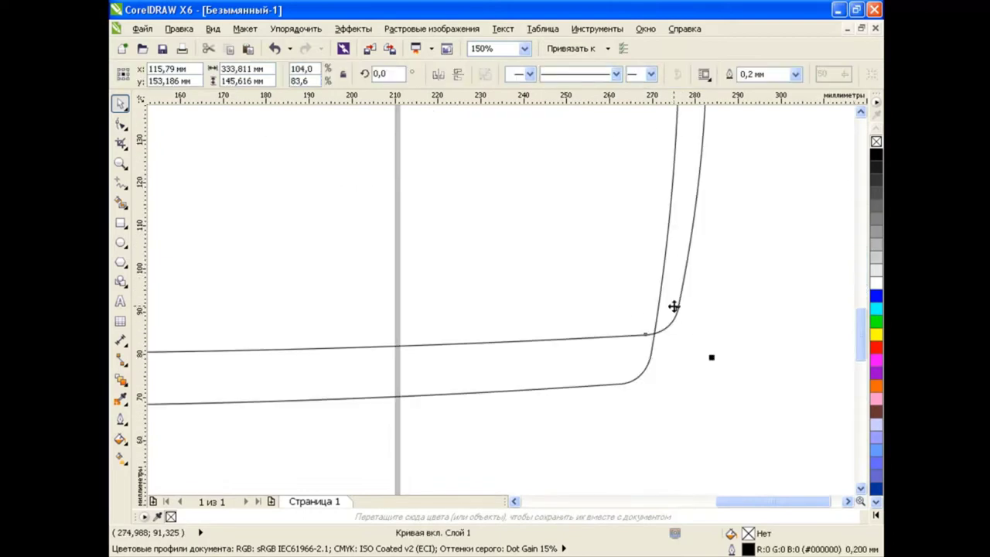
{"action": "key", "text": "F10"}
{"action": "left_click_drag", "start_coordinate": [646, 338], "coordinate": [658, 315]}
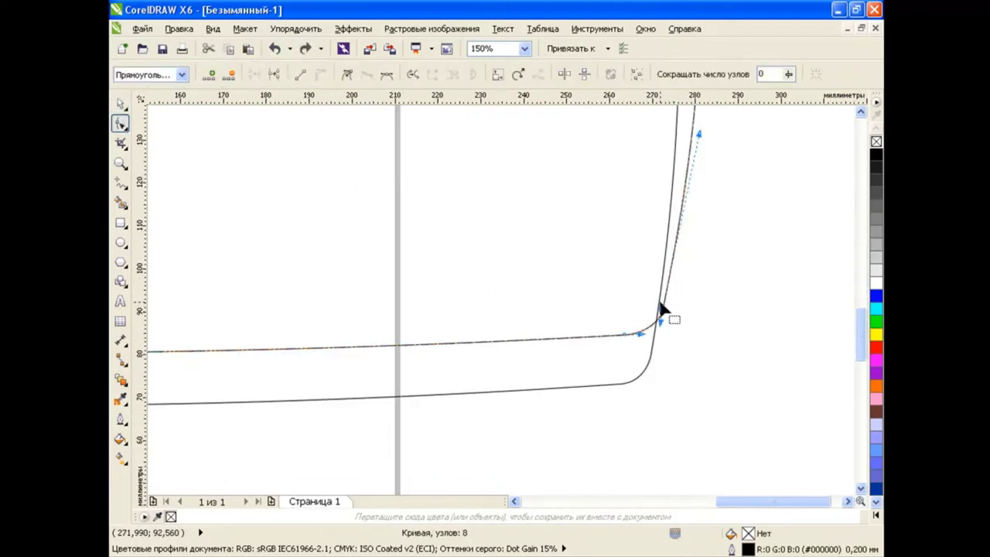
{"action": "left_click_drag", "start_coordinate": [660, 267], "coordinate": [663, 316]}
{"action": "scroll", "coordinate": [659, 309], "scroll_direction": "down", "scroll_amount": 1}
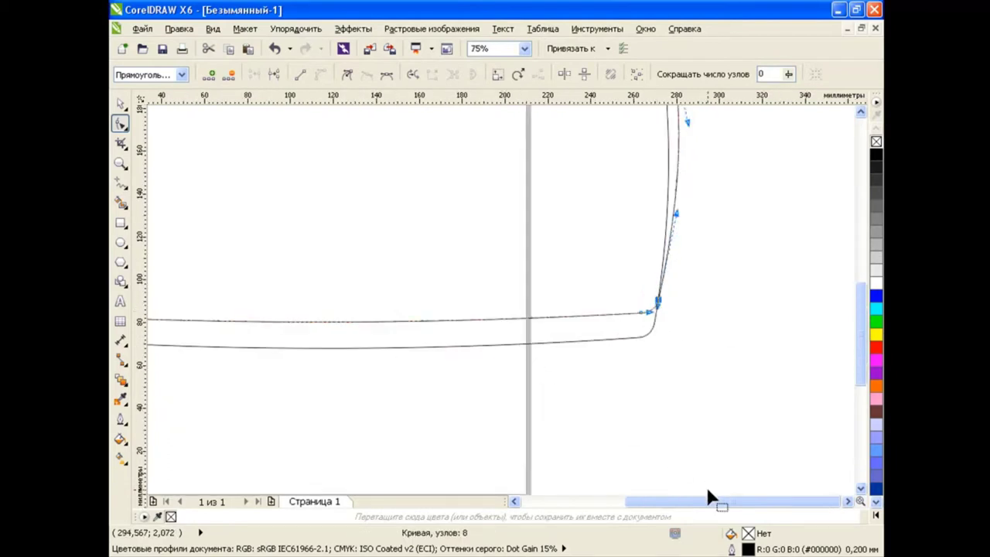
{"action": "left_click_drag", "start_coordinate": [711, 496], "coordinate": [610, 499]}
{"action": "left_click_drag", "start_coordinate": [356, 305], "coordinate": [359, 307]}
{"action": "left_click", "coordinate": [120, 103]}
{"action": "scroll", "coordinate": [651, 248], "scroll_direction": "down", "scroll_amount": 1}
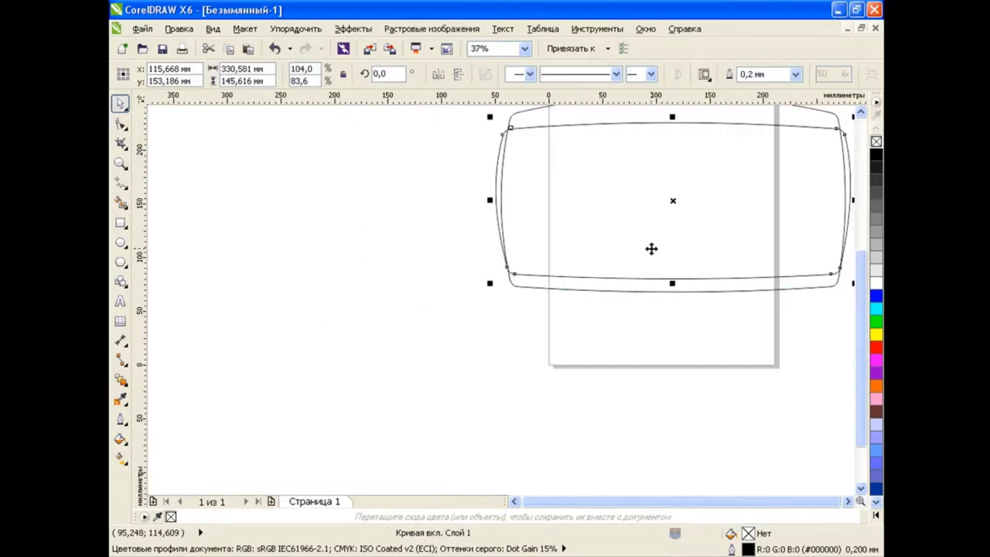
{"action": "left_click_drag", "start_coordinate": [861, 319], "coordinate": [858, 287]}
{"action": "left_click_drag", "start_coordinate": [754, 502], "coordinate": [821, 501]}
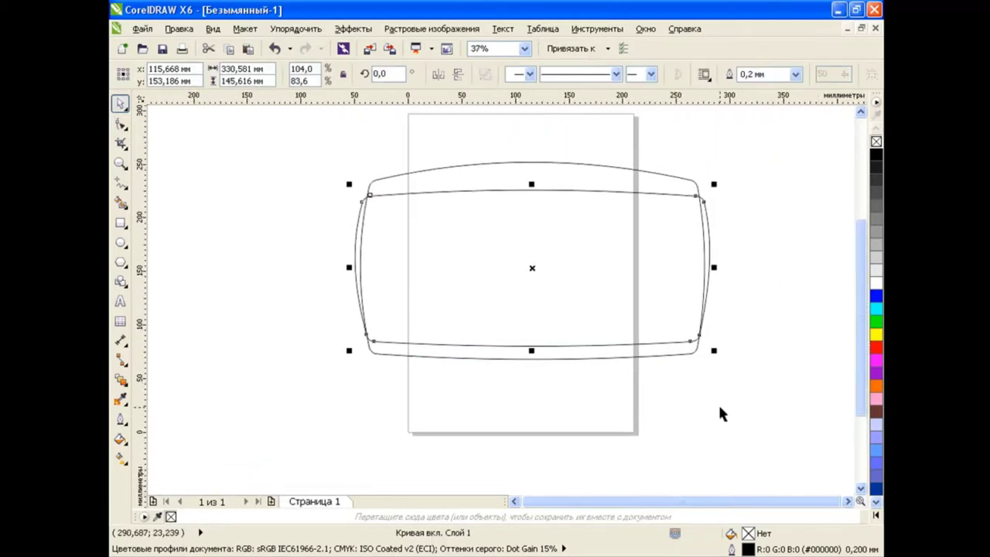
Delete the extra bottom-right node and raise both bottom corners of the inner shape
{"action": "left_click", "coordinate": [119, 124]}
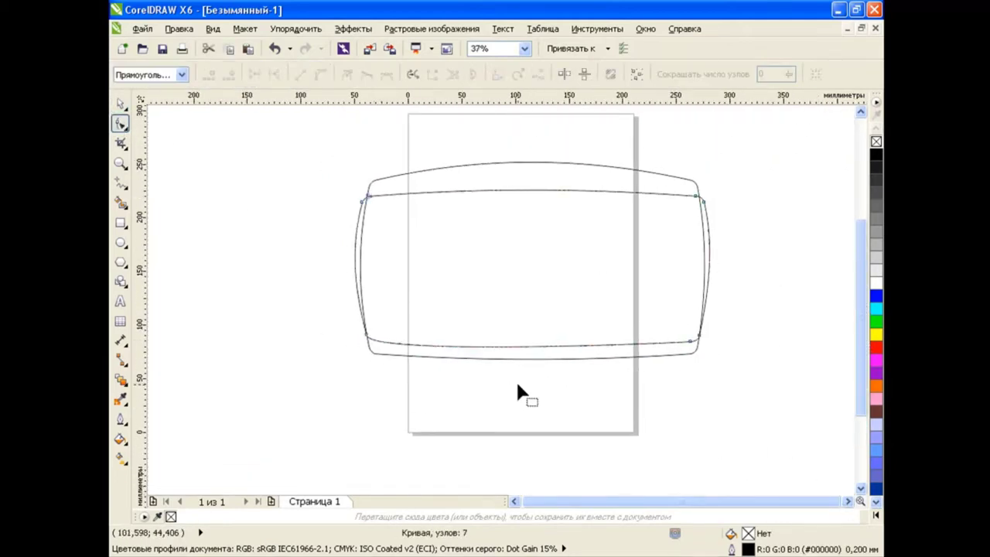
{"action": "left_click", "coordinate": [691, 344]}
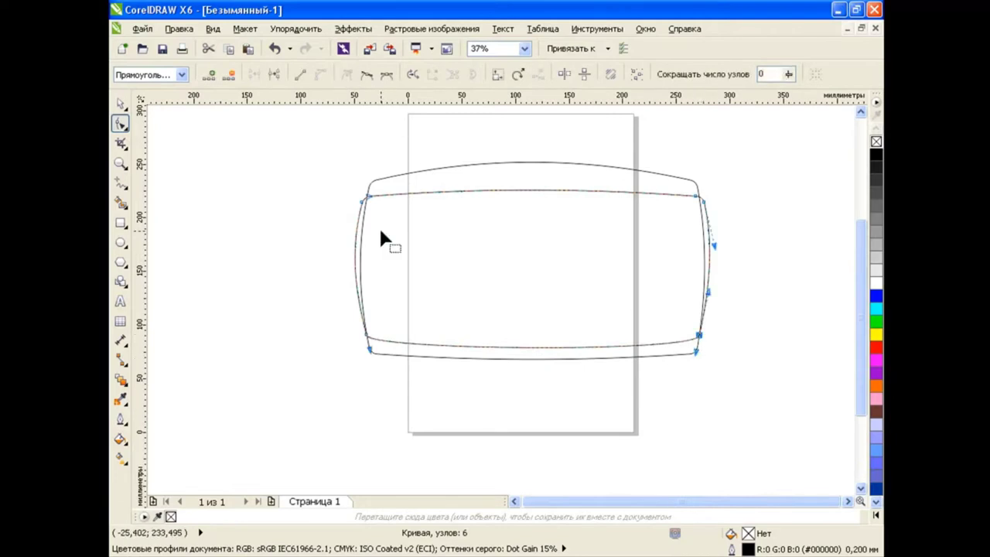
{"action": "left_click_drag", "start_coordinate": [369, 349], "coordinate": [374, 337]}
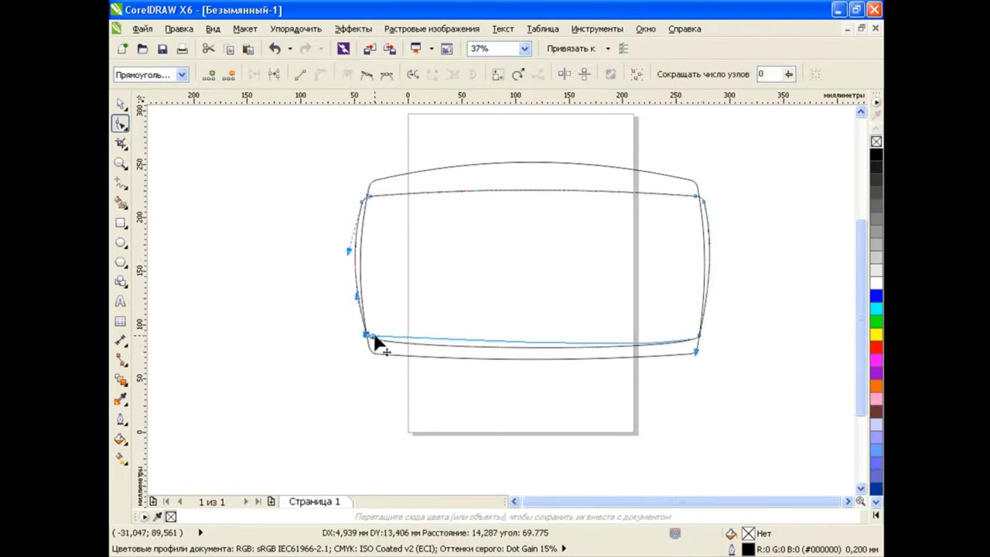
{"action": "left_click_drag", "start_coordinate": [697, 347], "coordinate": [693, 342]}
{"action": "left_click", "coordinate": [120, 102]}
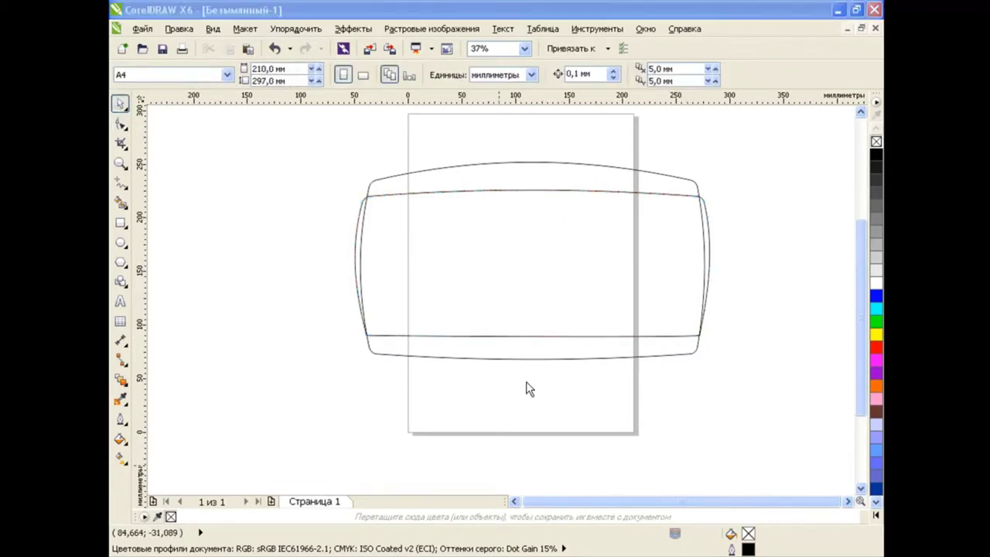
Widen the inner shape to the right and shorten it from the bottom
{"action": "left_click", "coordinate": [524, 336]}
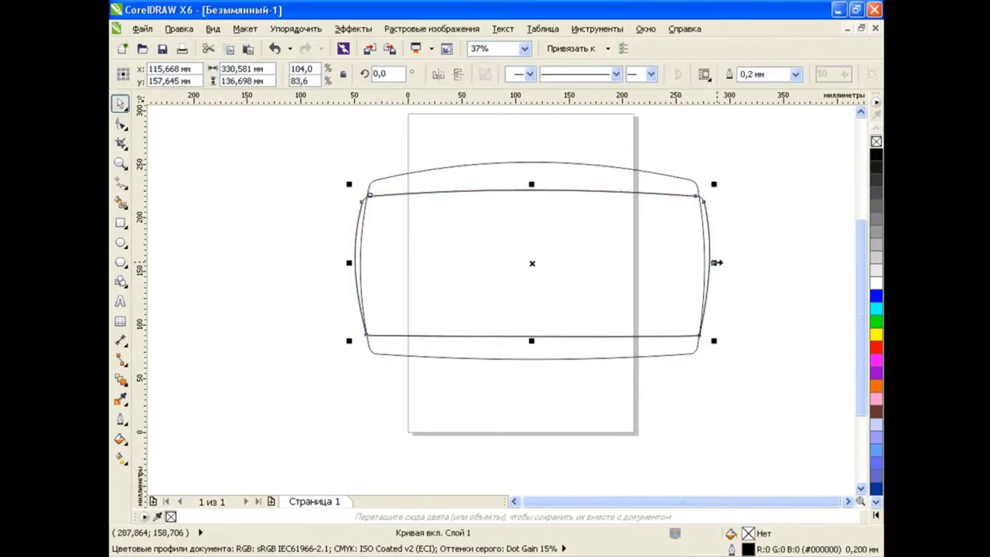
{"action": "left_click_drag", "start_coordinate": [717, 263], "coordinate": [748, 263]}
{"action": "left_click_drag", "start_coordinate": [533, 341], "coordinate": [533, 335]}
{"action": "scroll", "coordinate": [532, 335], "scroll_direction": "up", "scroll_amount": 3}
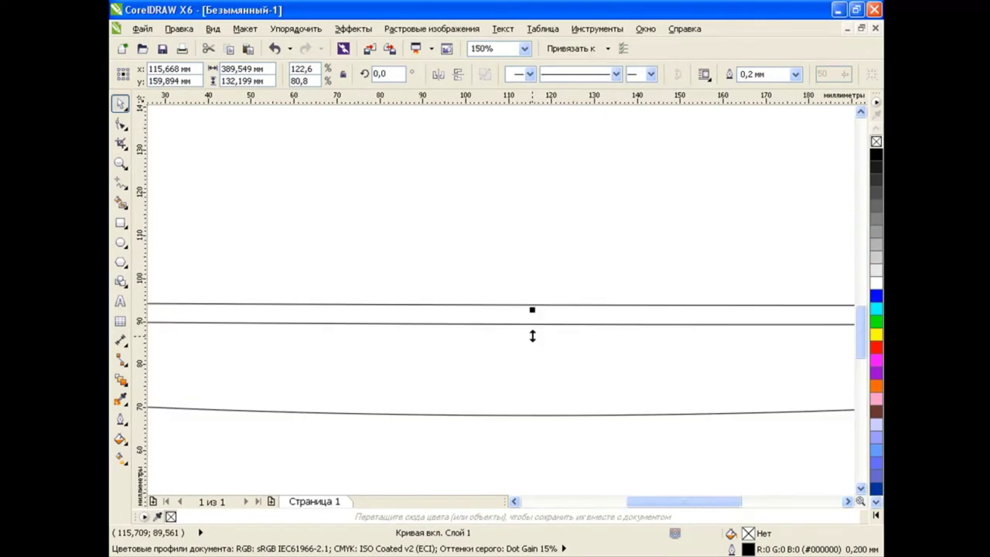
{"action": "scroll", "coordinate": [532, 335], "scroll_direction": "down", "scroll_amount": 1}
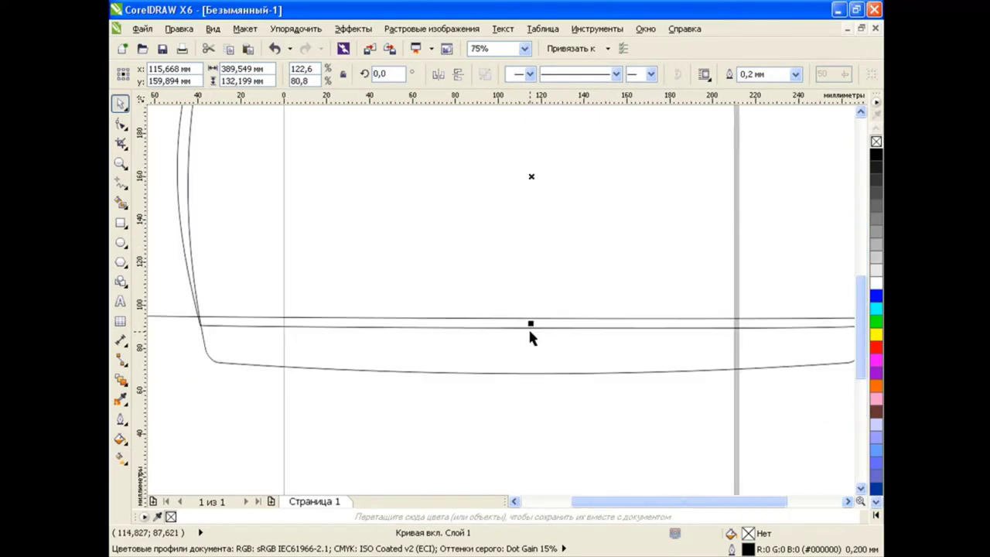
Smart Fill the band between the bottom lines black
{"action": "left_click", "coordinate": [120, 202]}
{"action": "left_click", "coordinate": [401, 324]}
{"action": "scroll", "coordinate": [428, 324], "scroll_direction": "down", "scroll_amount": 1}
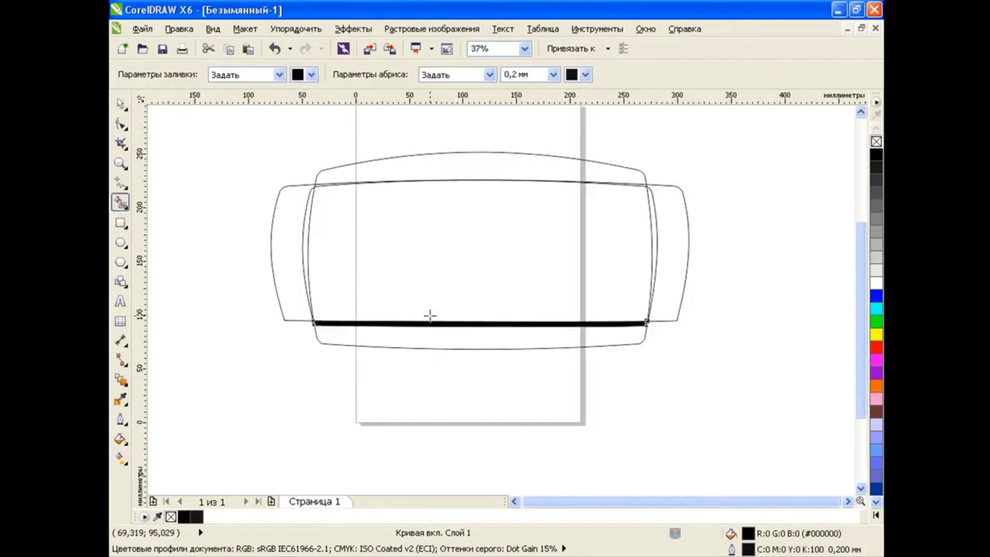
{"action": "key", "text": "space"}
{"action": "left_click", "coordinate": [464, 401]}
{"action": "scroll", "coordinate": [476, 180], "scroll_direction": "up", "scroll_amount": 1}
{"action": "scroll", "coordinate": [484, 188], "scroll_direction": "down", "scroll_amount": 1}
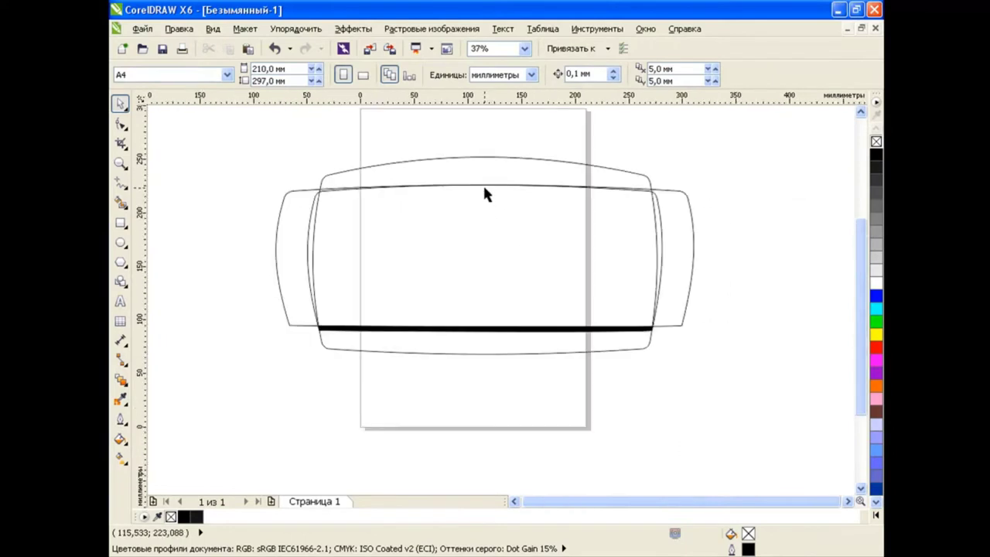
Fill the band along the top edges black and weld the three band pieces into one curve
{"action": "left_click", "coordinate": [481, 188]}
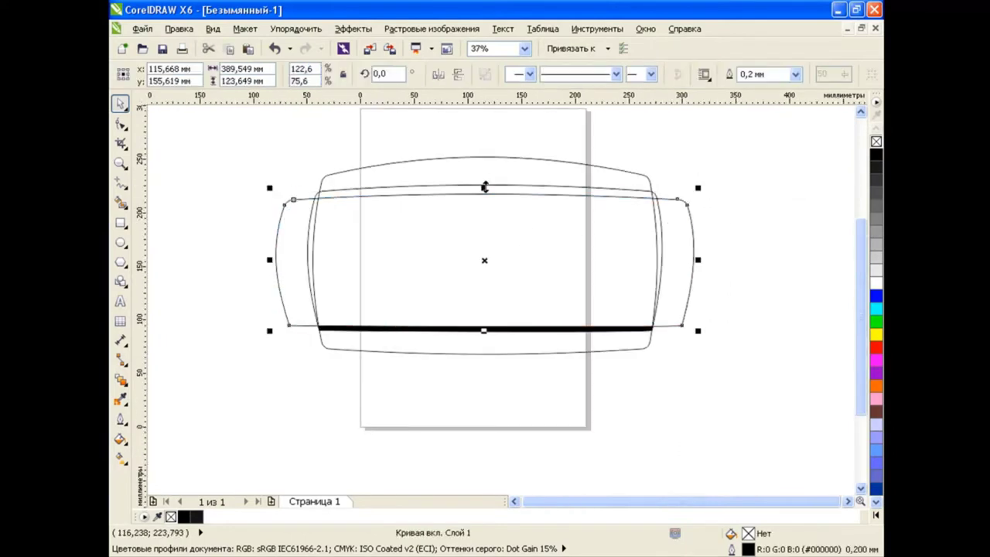
{"action": "scroll", "coordinate": [476, 191], "scroll_direction": "up", "scroll_amount": 1}
{"action": "left_click", "coordinate": [119, 201]}
{"action": "left_click", "coordinate": [222, 203]}
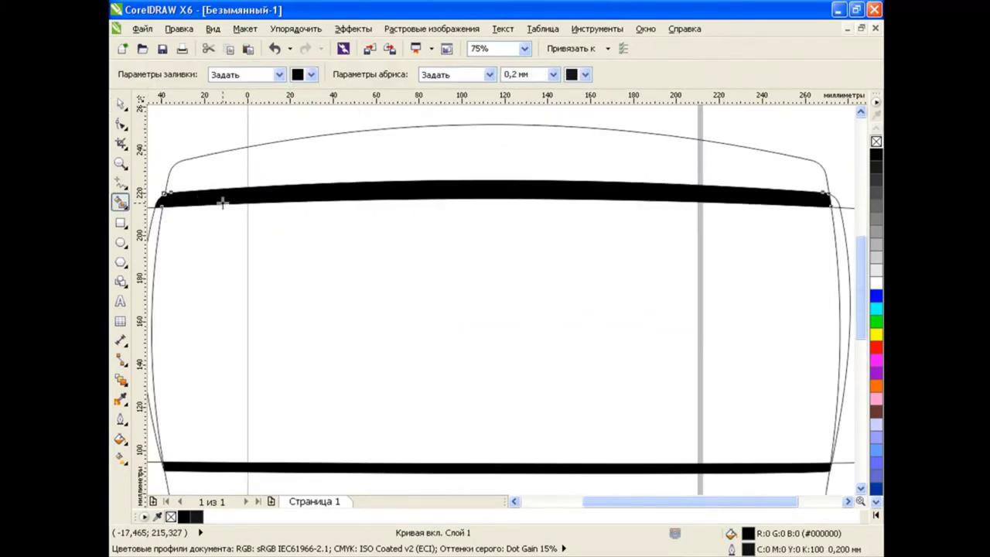
{"action": "key", "text": "space"}
{"action": "left_click_drag", "start_coordinate": [154, 169], "coordinate": [794, 225]}
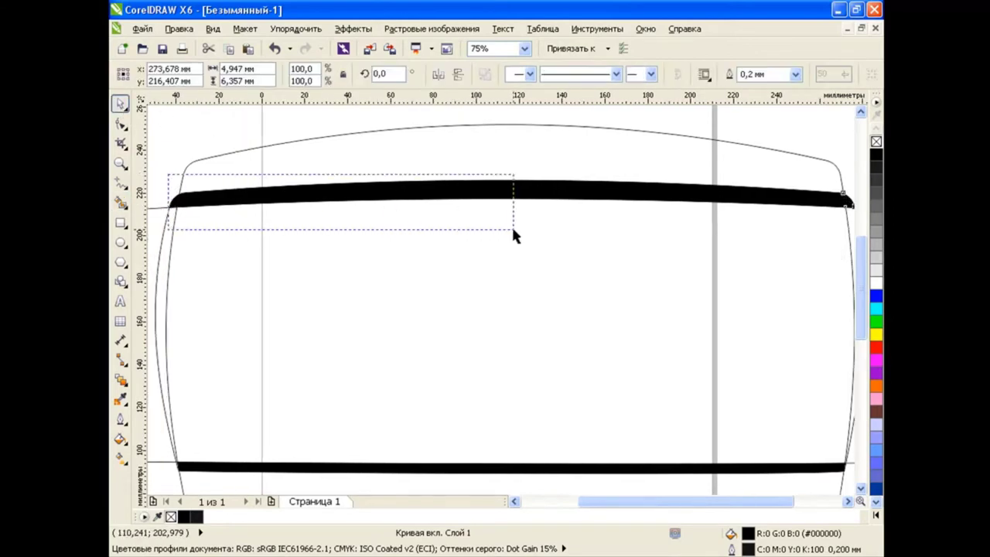
{"action": "left_click", "coordinate": [577, 75]}
Apply a grey fill to the merged band, then undo it to keep it black
{"action": "scroll", "coordinate": [529, 279], "scroll_direction": "down", "scroll_amount": 1}
{"action": "scroll", "coordinate": [491, 269], "scroll_direction": "up", "scroll_amount": 1}
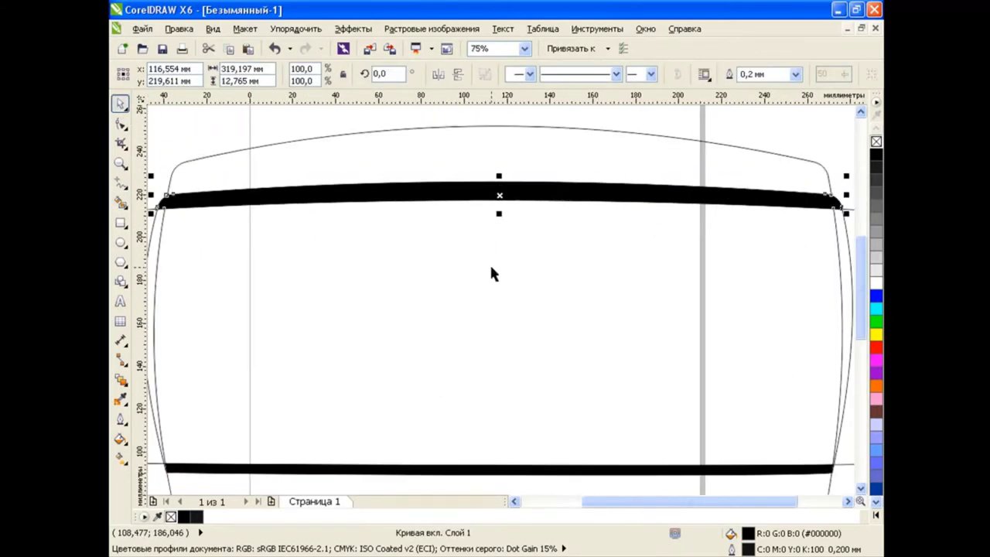
{"action": "left_click", "coordinate": [877, 232]}
{"action": "left_click", "coordinate": [275, 48]}
Delete the leftover side curve pieces sticking out of the body
{"action": "scroll", "coordinate": [497, 286], "scroll_direction": "down", "scroll_amount": 1}
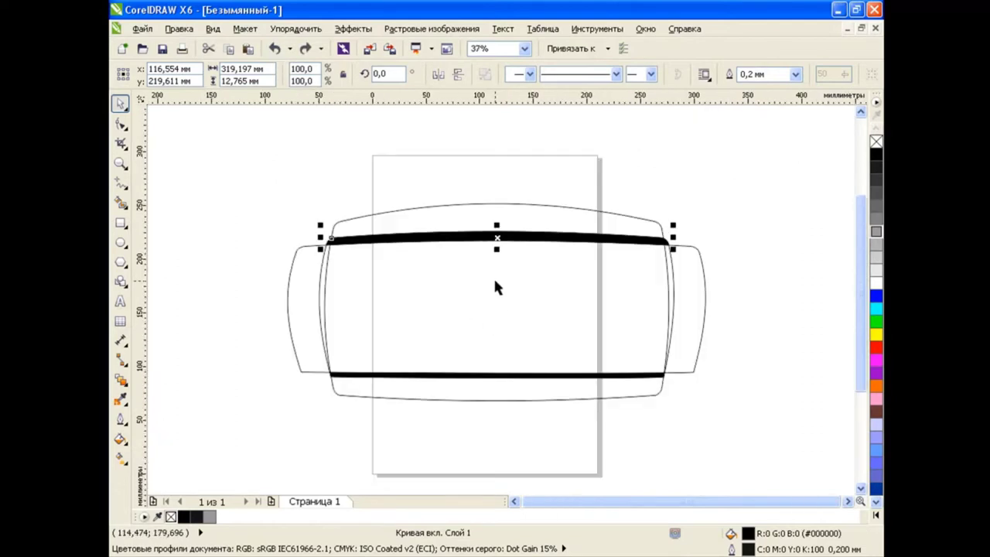
{"action": "left_click", "coordinate": [704, 317]}
{"action": "key", "text": "Delete"}
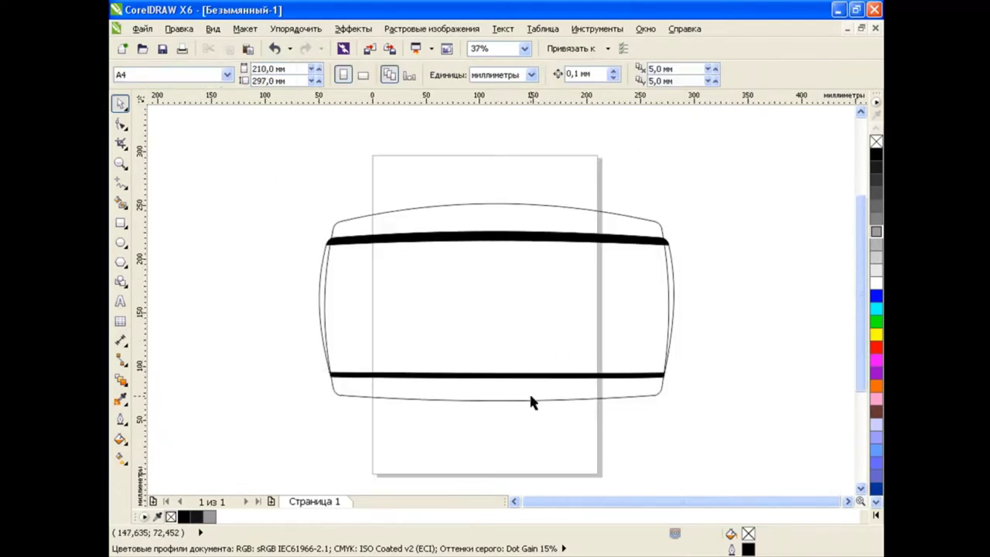
{"action": "left_click", "coordinate": [531, 398]}
Paste a copy of the body outline and narrow it to 96.4% width
{"action": "left_click", "coordinate": [248, 49]}
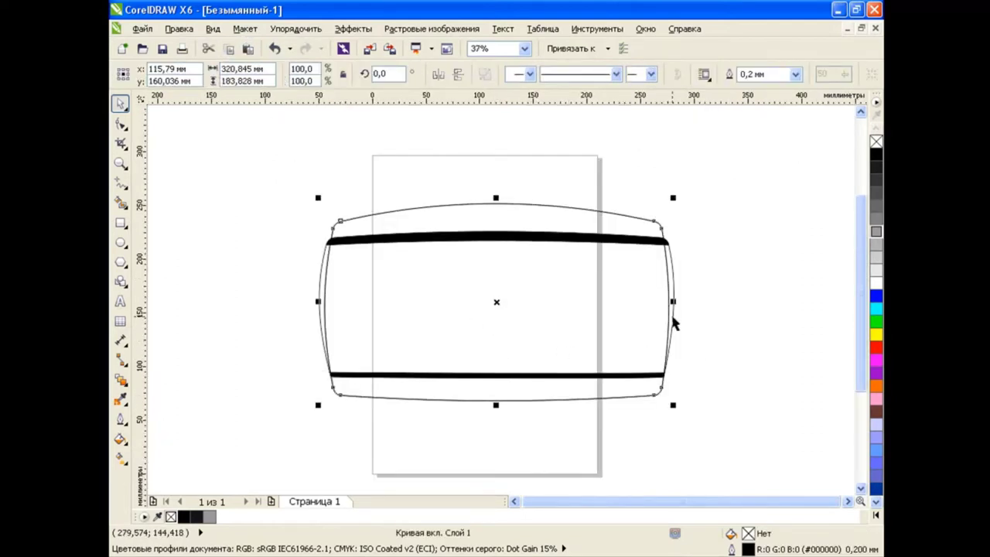
{"action": "left_click_drag", "start_coordinate": [673, 301], "coordinate": [666, 302]}
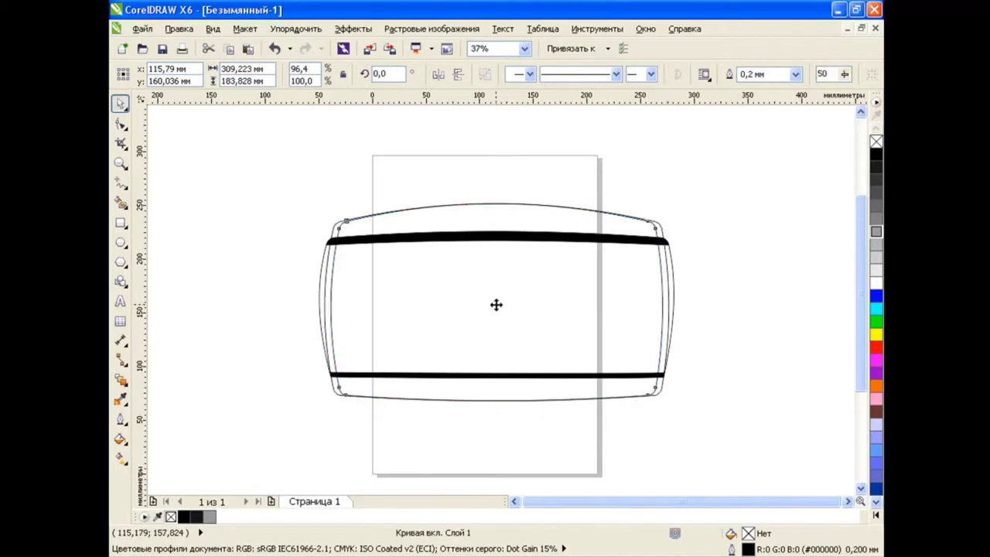
{"action": "scroll", "coordinate": [470, 461], "scroll_direction": "up", "scroll_amount": 2}
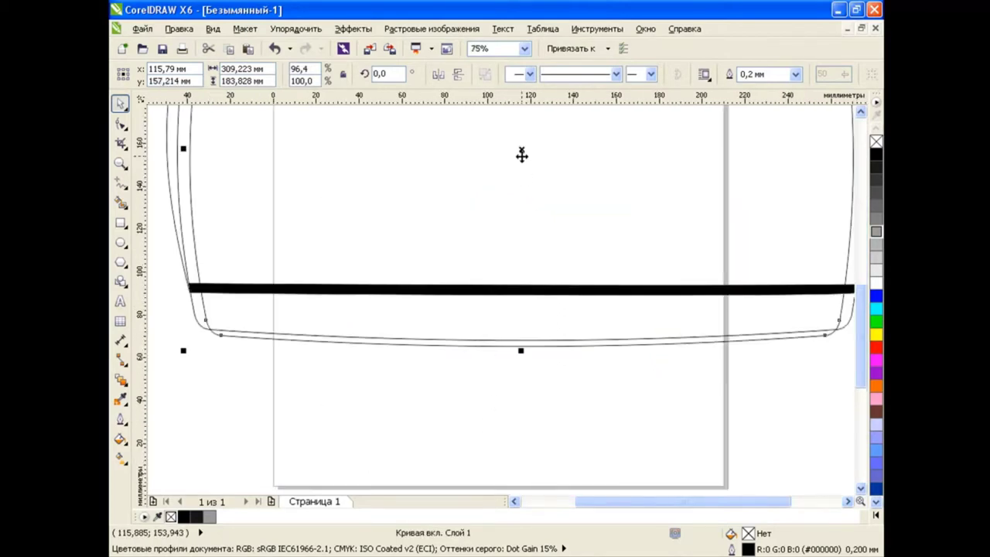
Smart Fill the gap between the bottom curves black
{"action": "left_click", "coordinate": [121, 202]}
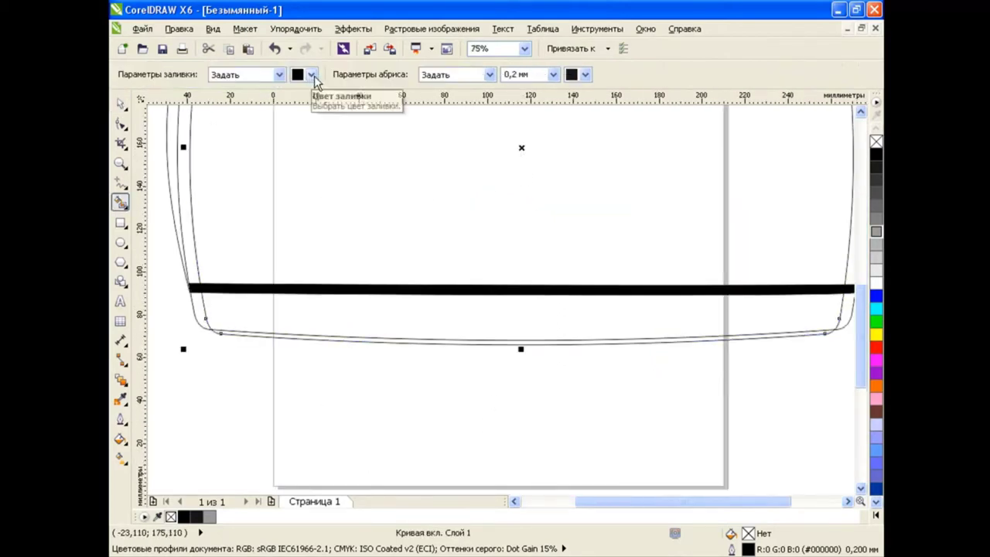
{"action": "left_click", "coordinate": [477, 340]}
{"action": "left_click", "coordinate": [120, 103]}
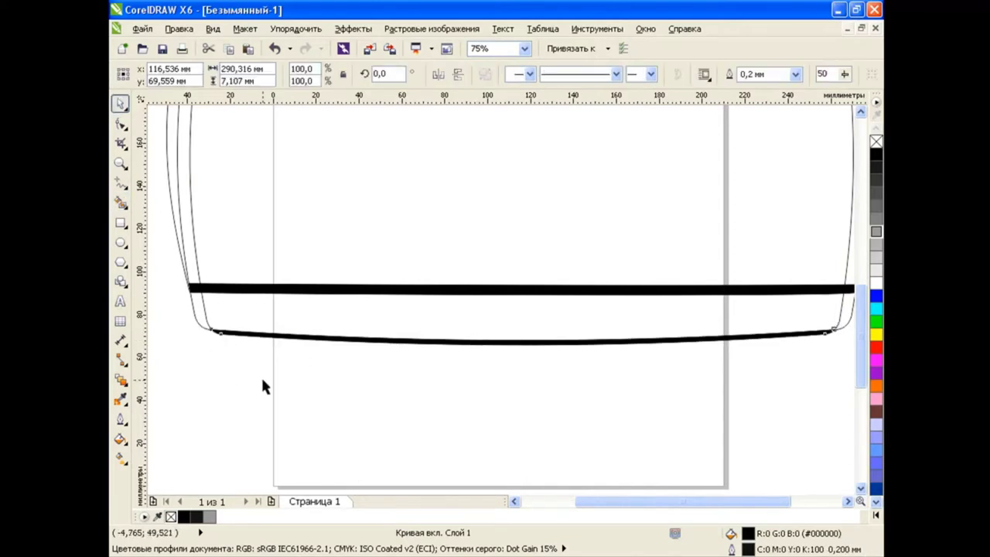
{"action": "left_click", "coordinate": [196, 257]}
{"action": "left_click", "coordinate": [397, 365]}
{"action": "scroll", "coordinate": [503, 155], "scroll_direction": "down", "scroll_amount": 2}
{"action": "scroll", "coordinate": [504, 155], "scroll_direction": "up", "scroll_amount": 3}
{"action": "scroll", "coordinate": [719, 321], "scroll_direction": "up", "scroll_amount": 1}
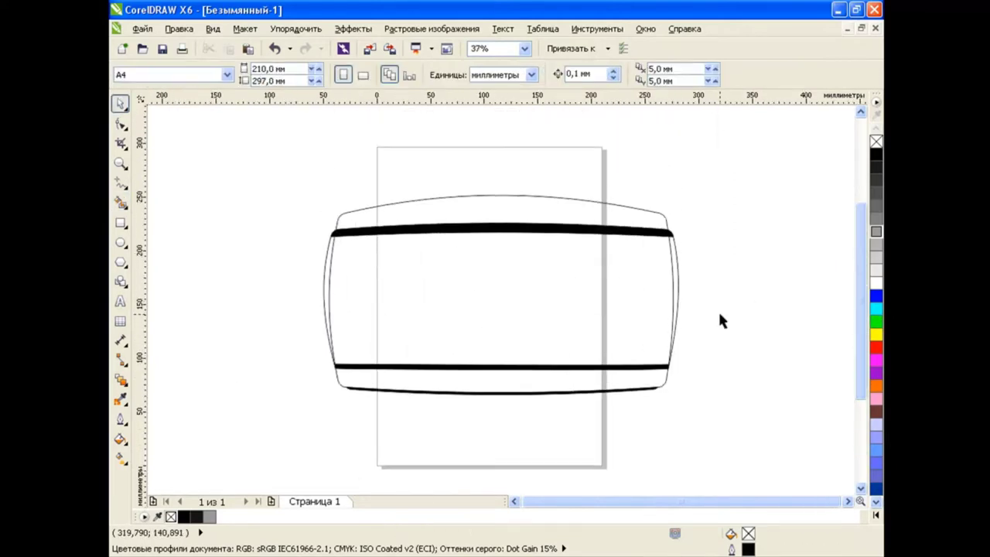
{"action": "key", "text": "ctrl+z"}
Shrink the pasted copy into a small rounded shape sitting on the top edge
{"action": "mouse_move", "coordinate": [328, 400]}
{"action": "left_mouse_down"}
{"action": "mouse_move", "coordinate": [641, 223]}
{"action": "mouse_move", "coordinate": [407, 197]}
{"action": "left_mouse_up"}
{"action": "left_click", "coordinate": [478, 152]}
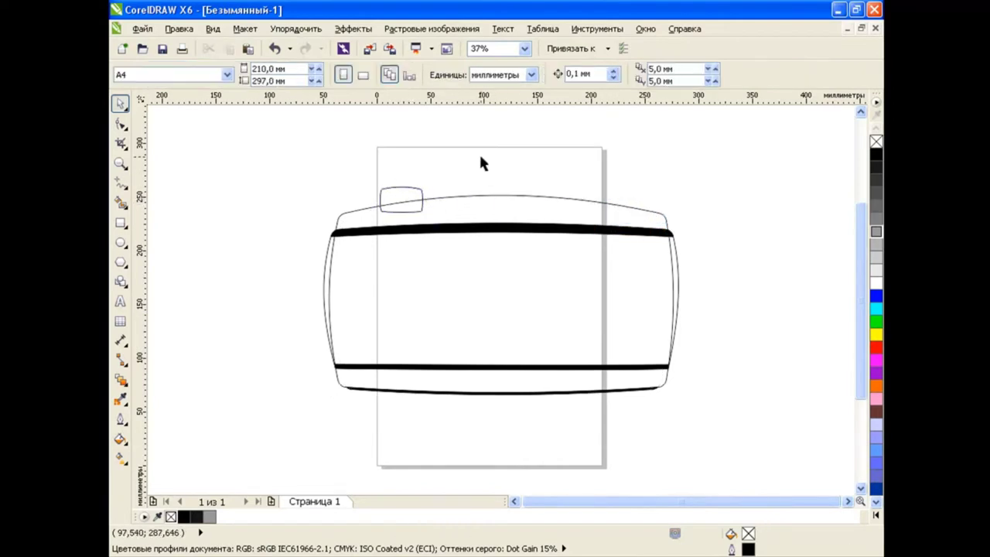
{"action": "left_click", "coordinate": [415, 211]}
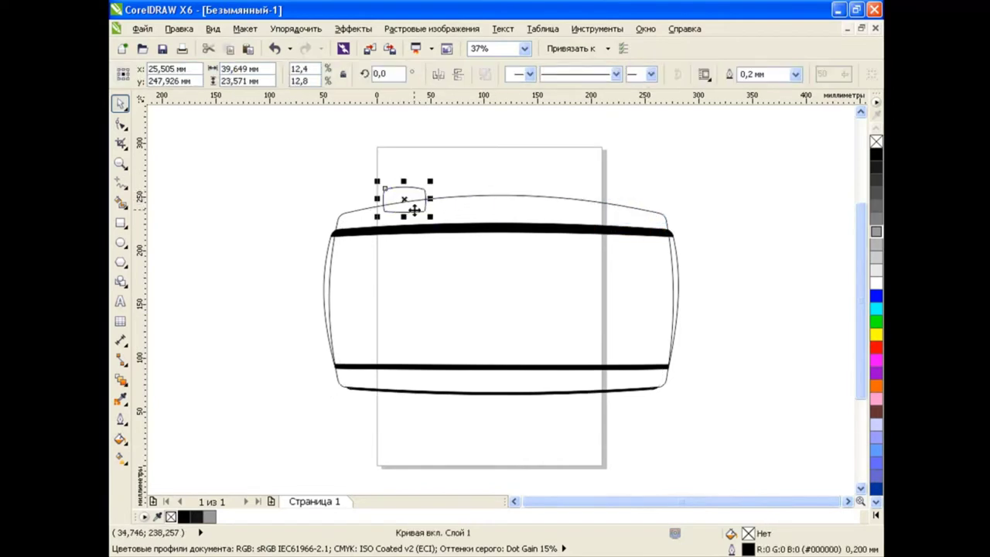
{"action": "left_click", "coordinate": [511, 219]}
{"action": "key", "text": "F10"}
Pull the body's top edge slightly down and reshape its right corner
{"action": "left_click_drag", "start_coordinate": [500, 201], "coordinate": [503, 214]}
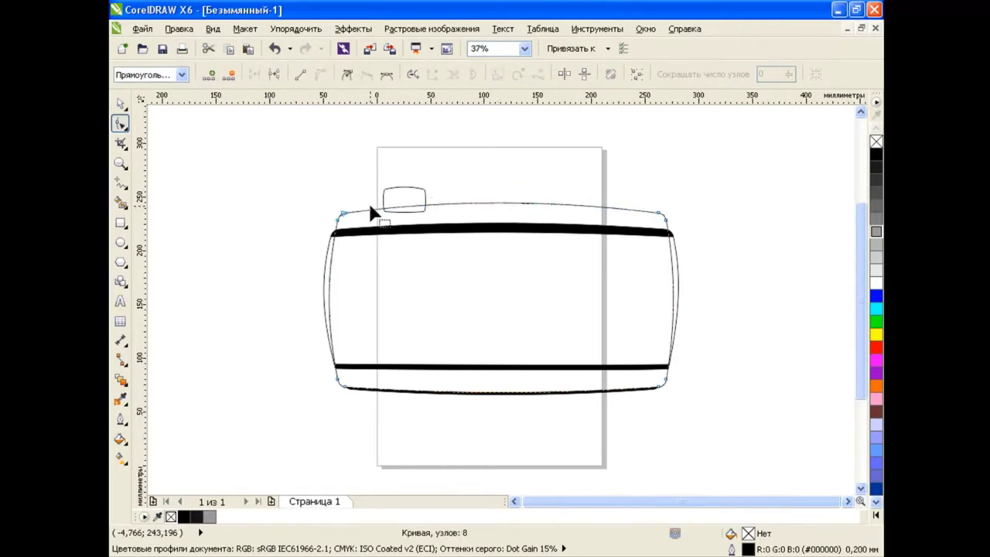
{"action": "scroll", "coordinate": [372, 212], "scroll_direction": "up", "scroll_amount": 5}
{"action": "scroll", "coordinate": [236, 232], "scroll_direction": "down", "scroll_amount": 2}
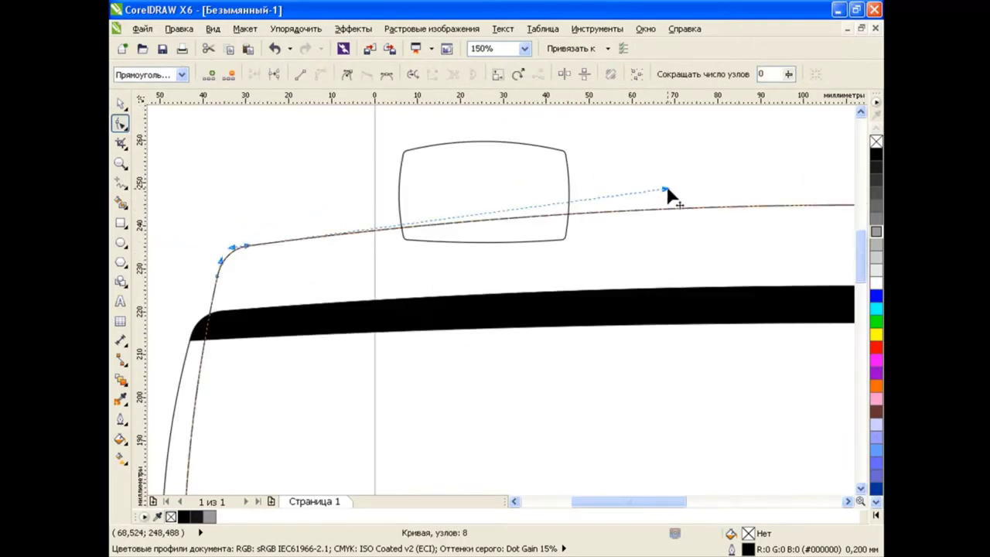
{"action": "left_click_drag", "start_coordinate": [669, 195], "coordinate": [320, 210]}
{"action": "left_click_drag", "start_coordinate": [643, 503], "coordinate": [742, 507]}
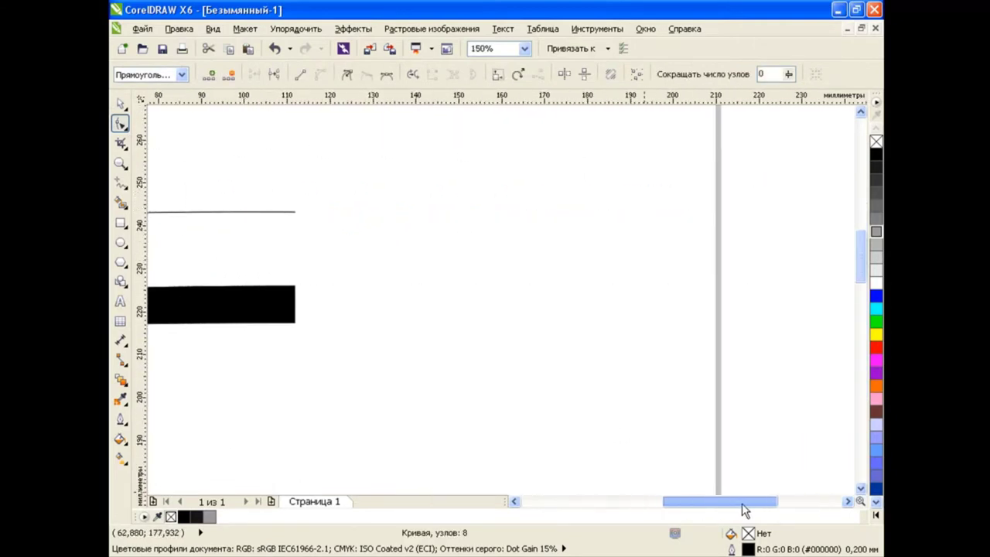
{"action": "scroll", "coordinate": [707, 370], "scroll_direction": "down", "scroll_amount": 2}
{"action": "left_click", "coordinate": [811, 325]}
{"action": "left_click_drag", "start_coordinate": [604, 298], "coordinate": [781, 310]}
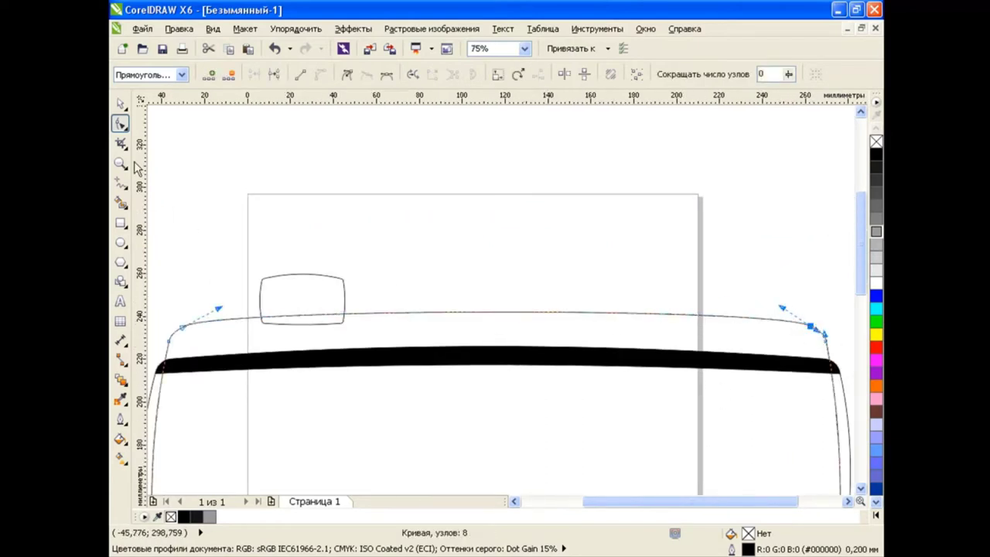
{"action": "left_click", "coordinate": [119, 103]}
Cut the small rounded shape out of the body outline with Back Minus Front
{"action": "left_click", "coordinate": [495, 302]}
{"action": "left_click", "coordinate": [317, 294]}
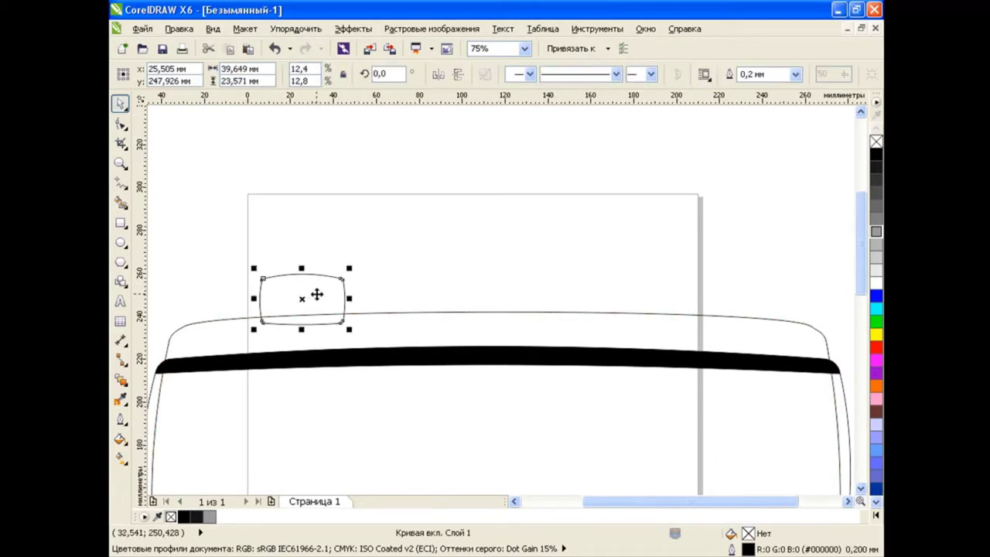
{"action": "left_click", "coordinate": [431, 315], "text": "shift"}
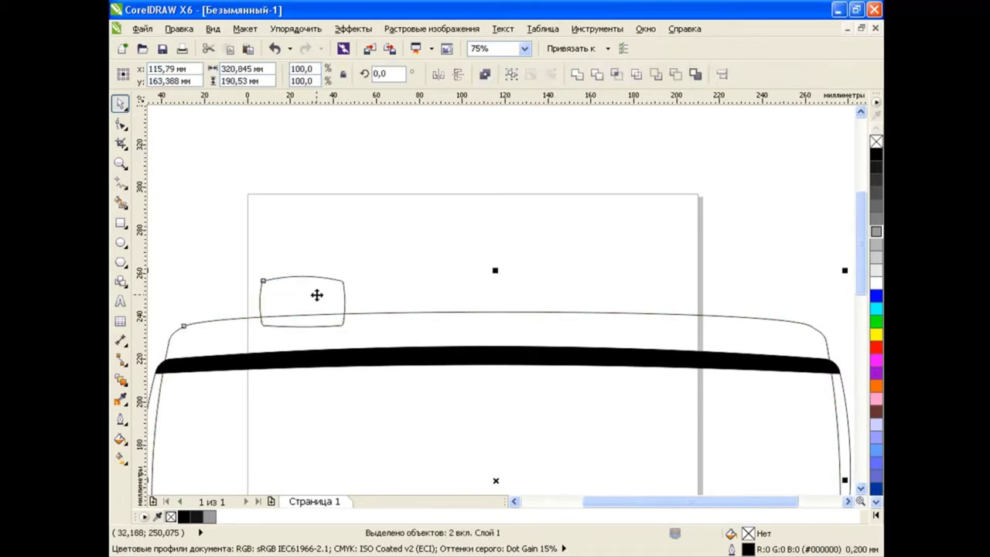
{"action": "left_click", "coordinate": [675, 73]}
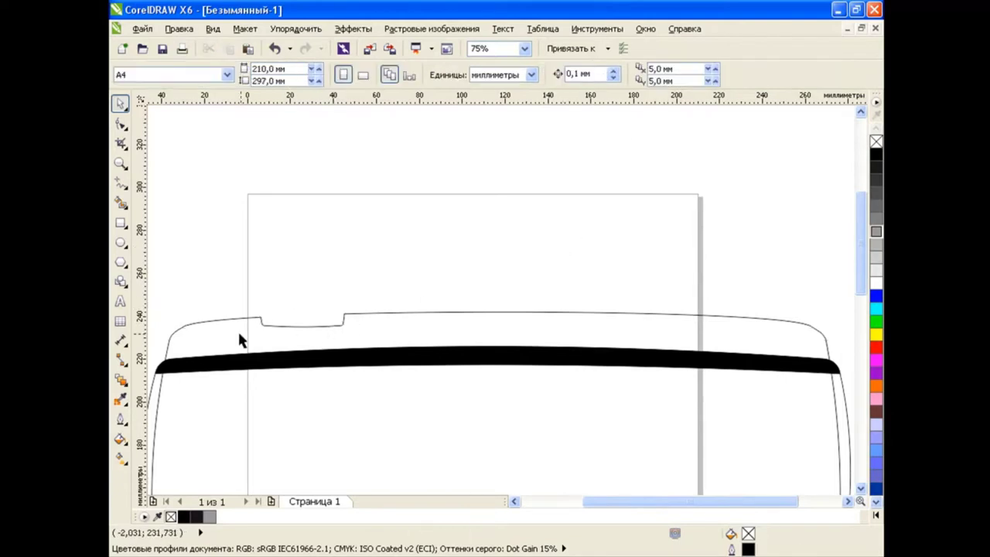
{"action": "scroll", "coordinate": [239, 340], "scroll_direction": "up", "scroll_amount": 2}
Try deleting the notch corner node, then undo to keep the notch intact
{"action": "left_click", "coordinate": [384, 311]}
{"action": "key", "text": "F10"}
{"action": "scroll", "coordinate": [483, 320], "scroll_direction": "up", "scroll_amount": 2}
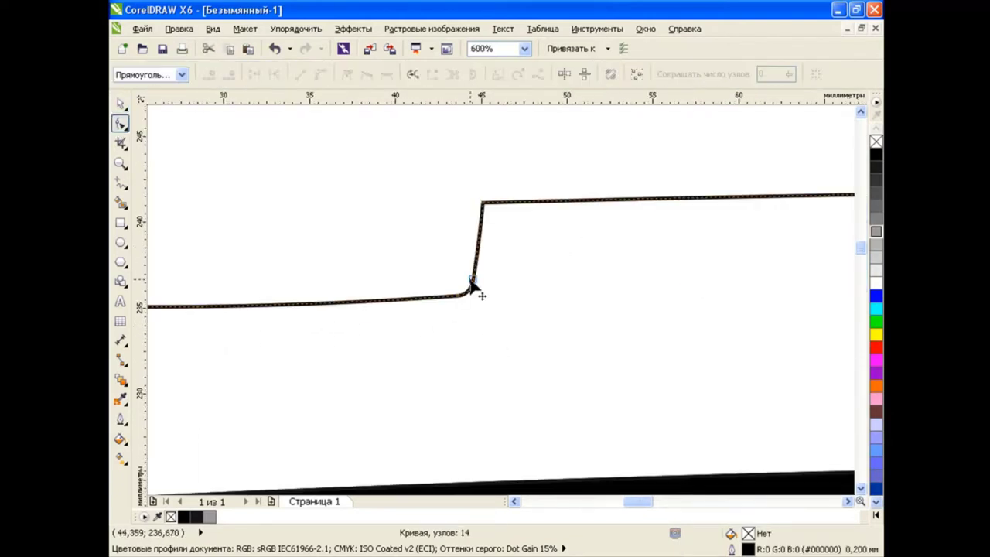
{"action": "left_click", "coordinate": [471, 280]}
{"action": "key", "text": "Delete"}
{"action": "scroll", "coordinate": [488, 360], "scroll_direction": "down", "scroll_amount": 1}
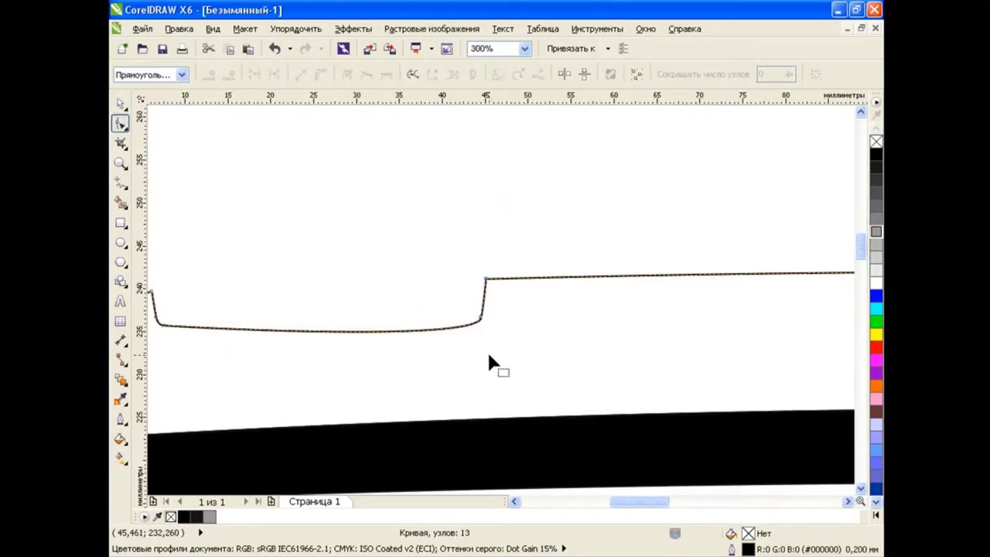
{"action": "left_click", "coordinate": [482, 320]}
{"action": "key", "text": "ctrl+z"}
{"action": "scroll", "coordinate": [487, 231], "scroll_direction": "down", "scroll_amount": 1}
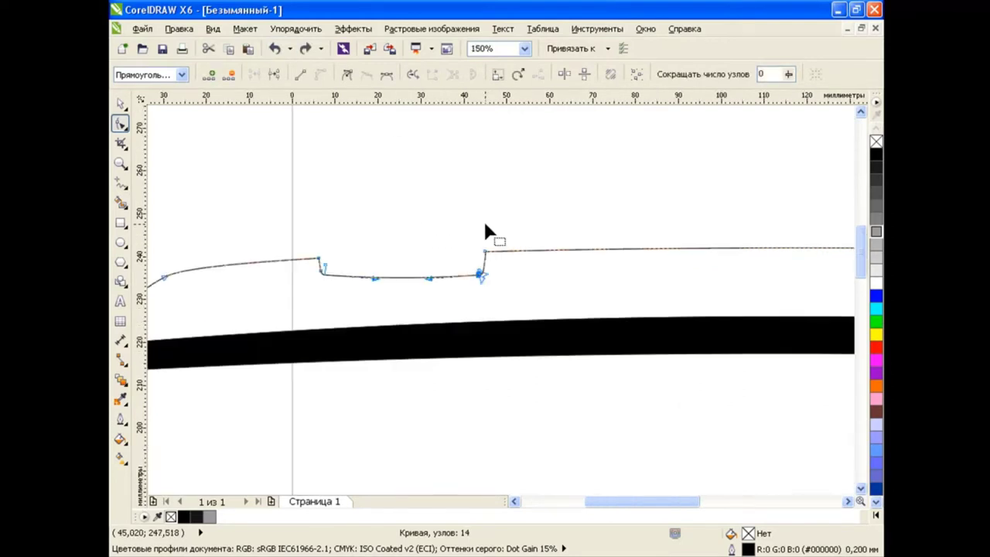
{"action": "key", "text": "space"}
{"action": "left_click", "coordinate": [560, 290]}
{"action": "scroll", "coordinate": [492, 247], "scroll_direction": "down", "scroll_amount": 1}
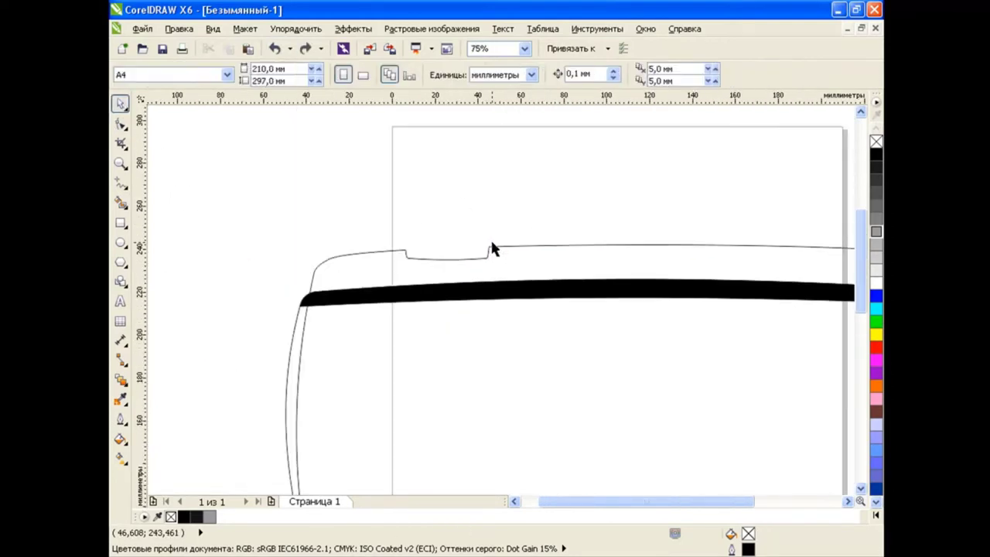
{"action": "scroll", "coordinate": [490, 292], "scroll_direction": "down", "scroll_amount": 1}
{"action": "scroll", "coordinate": [501, 287], "scroll_direction": "down", "scroll_amount": 1}
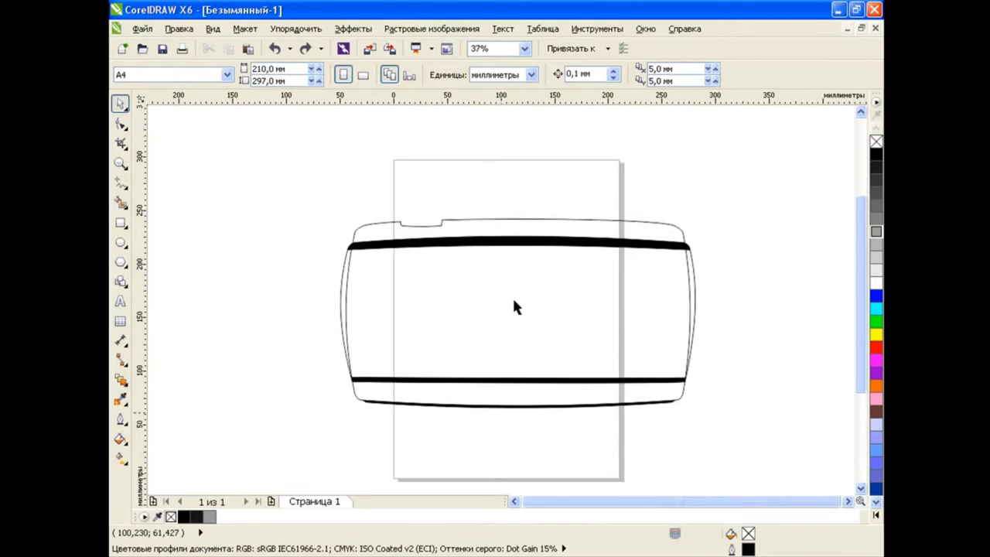
{"action": "key", "text": "F6"}
Draw a 115 × 165.1 mm rectangle over the body's right-centre, nudging its top and bottom edges
{"action": "mouse_move", "coordinate": [509, 224]}
{"action": "left_mouse_down"}
{"action": "mouse_move", "coordinate": [607, 263]}
{"action": "mouse_move", "coordinate": [621, 399]}
{"action": "mouse_move", "coordinate": [631, 400]}
{"action": "left_mouse_up"}
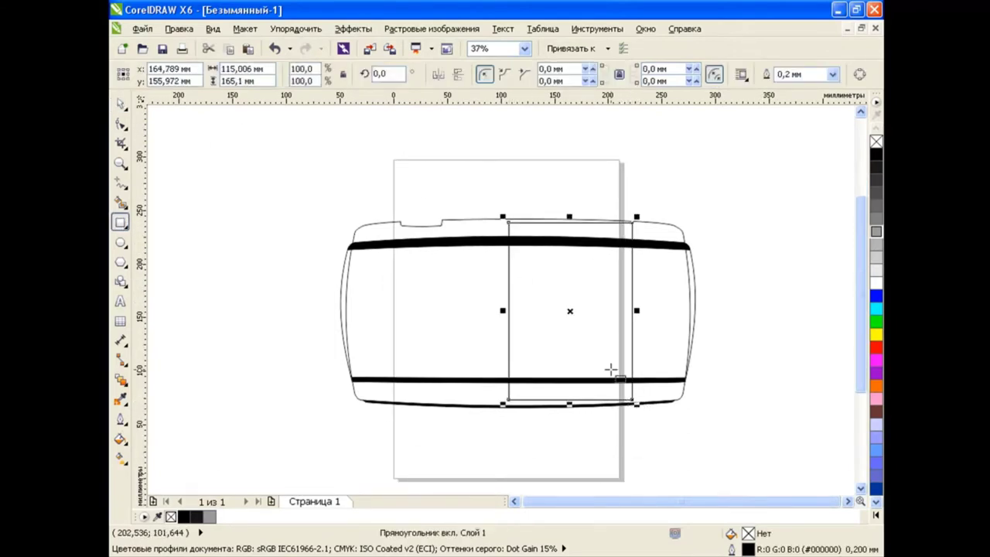
{"action": "key", "text": "space"}
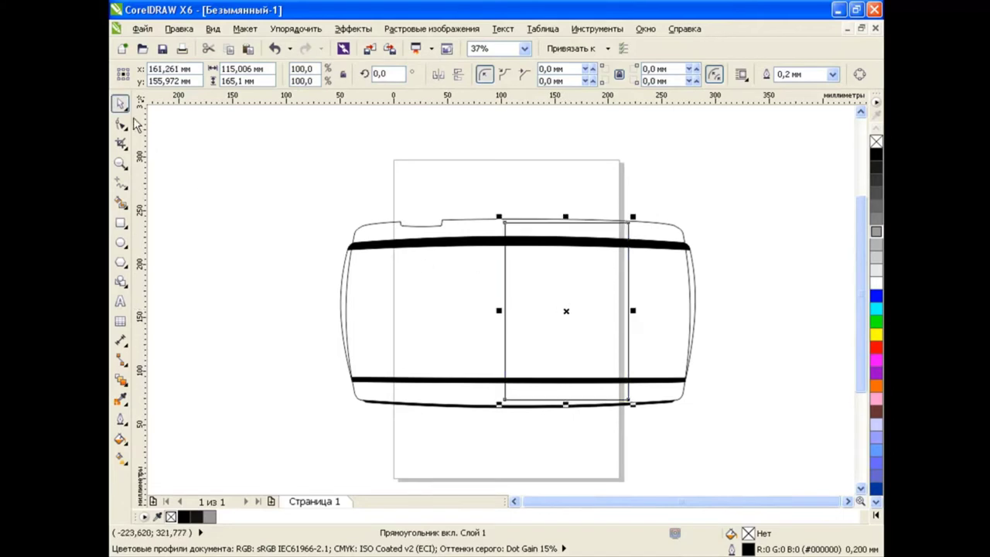
{"action": "left_click", "coordinate": [255, 280]}
{"action": "left_click", "coordinate": [565, 218]}
{"action": "left_click_drag", "start_coordinate": [566, 217], "coordinate": [565, 221]}
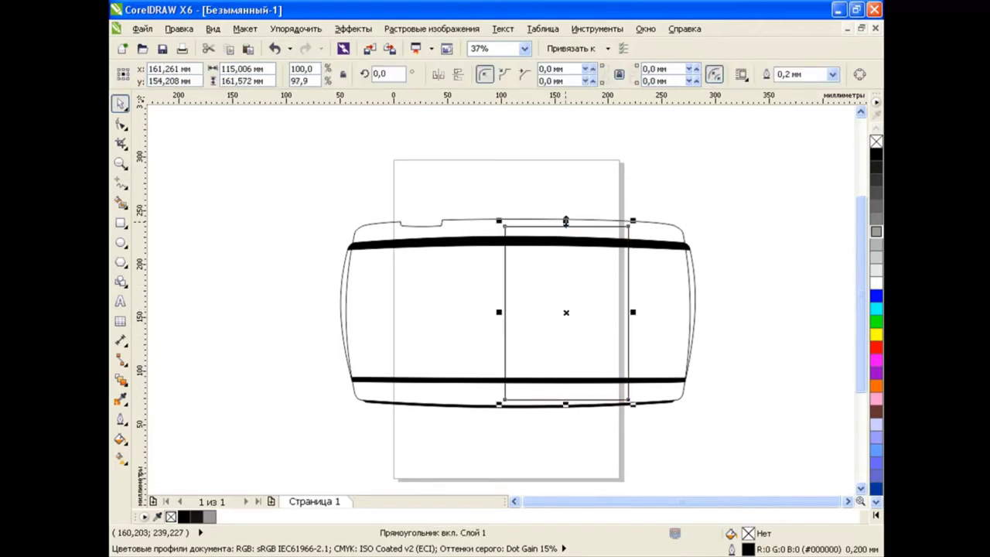
{"action": "left_click", "coordinate": [714, 299]}
{"action": "left_click", "coordinate": [577, 404]}
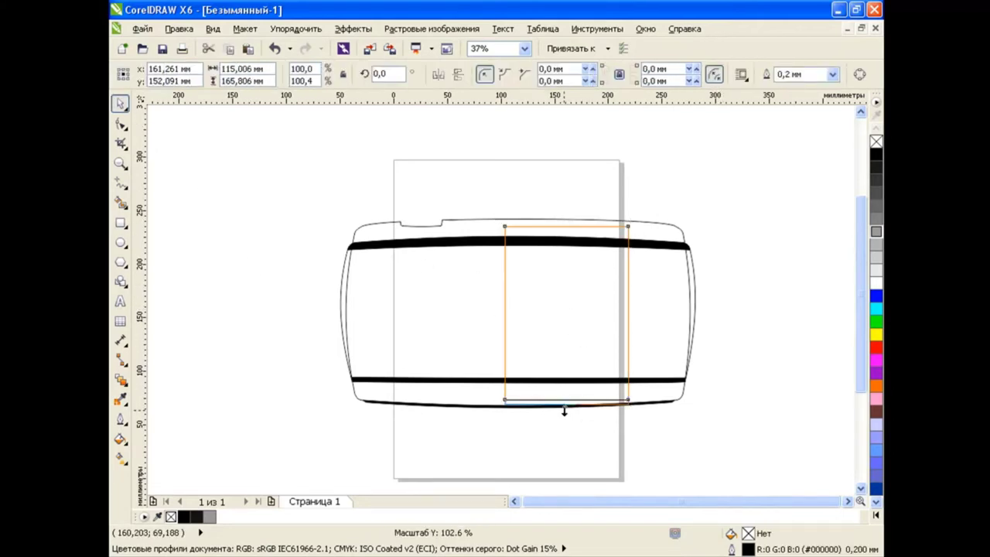
{"action": "left_click_drag", "start_coordinate": [578, 405], "coordinate": [578, 409]}
Round the rectangle's corners to about 7.8 mm and convert it to curves
{"action": "left_click", "coordinate": [121, 127]}
{"action": "left_click_drag", "start_coordinate": [504, 225], "coordinate": [514, 226]}
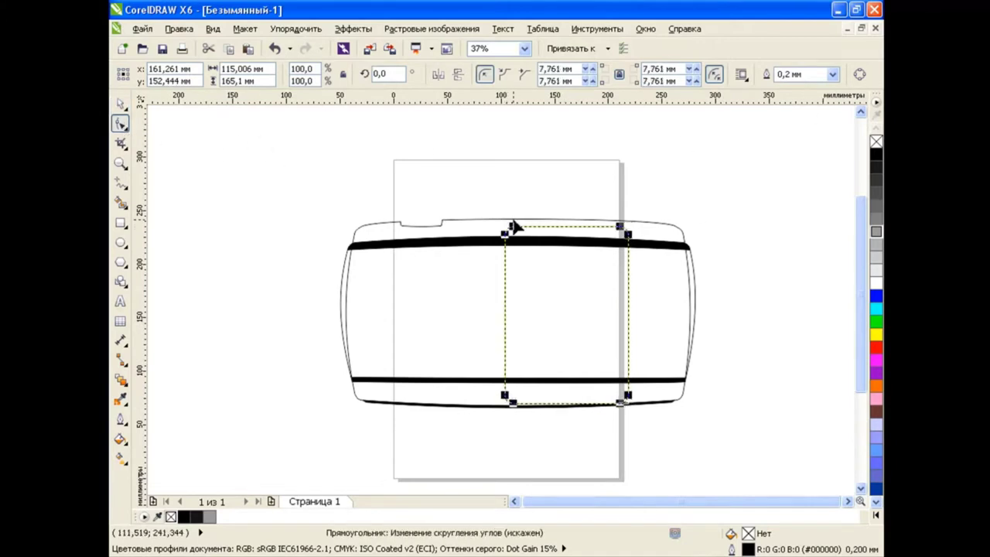
{"action": "left_click", "coordinate": [858, 75]}
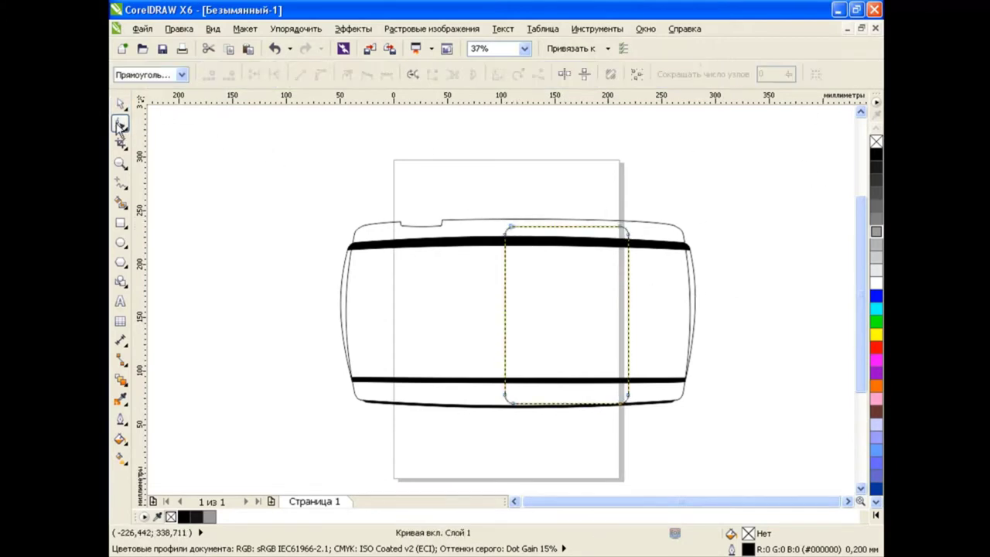
Turn the central panel's side segments into curves and bow both sides outward evenly
{"action": "left_click", "coordinate": [122, 124]}
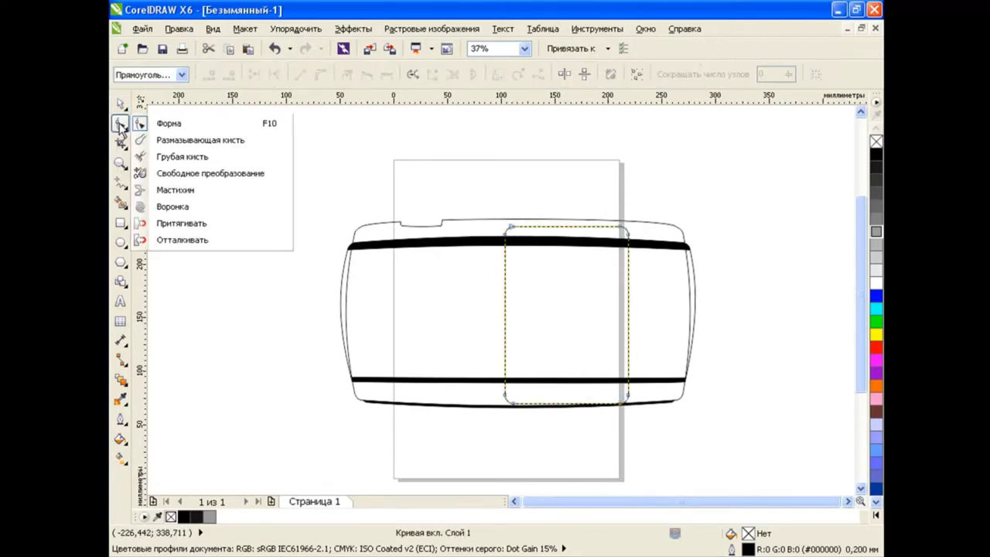
{"action": "left_click", "coordinate": [505, 313]}
{"action": "key", "text": "ctrl+z"}
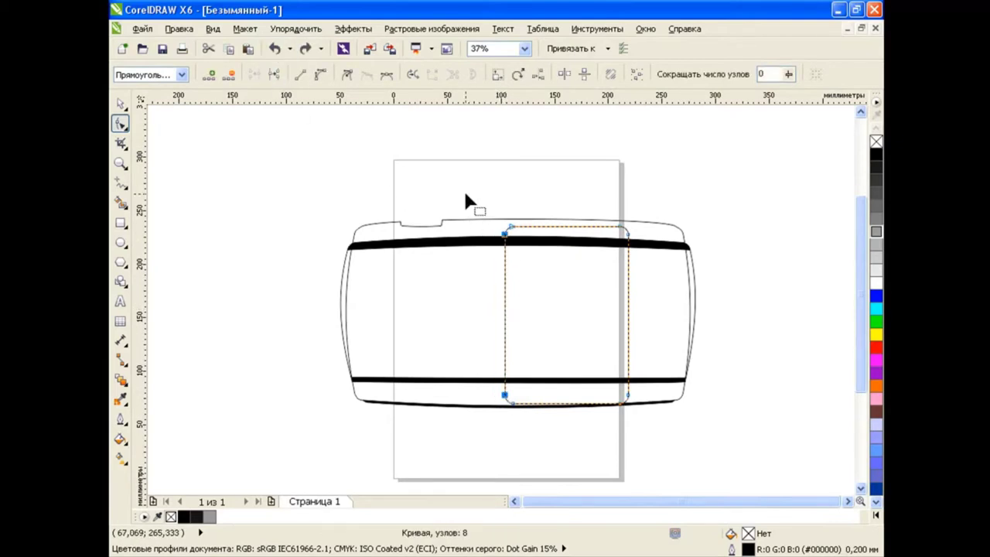
{"action": "left_click_drag", "start_coordinate": [506, 322], "coordinate": [490, 316]}
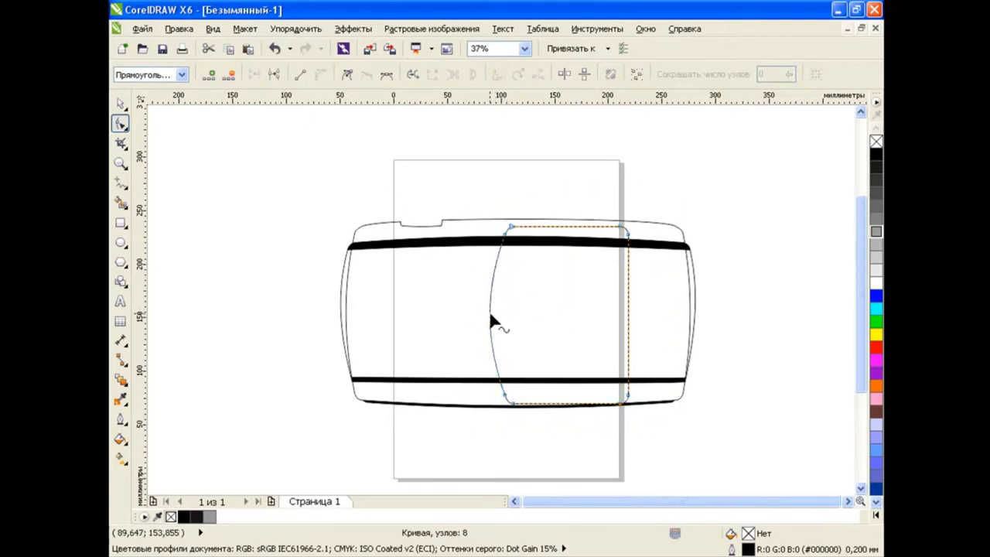
{"action": "left_click_drag", "start_coordinate": [628, 310], "coordinate": [642, 311]}
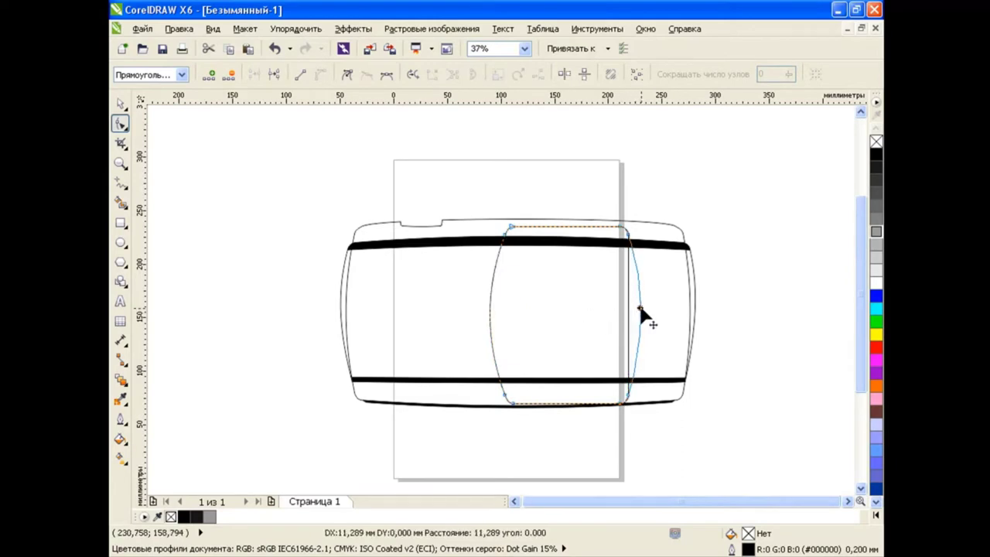
{"action": "left_click_drag", "start_coordinate": [490, 311], "coordinate": [486, 310]}
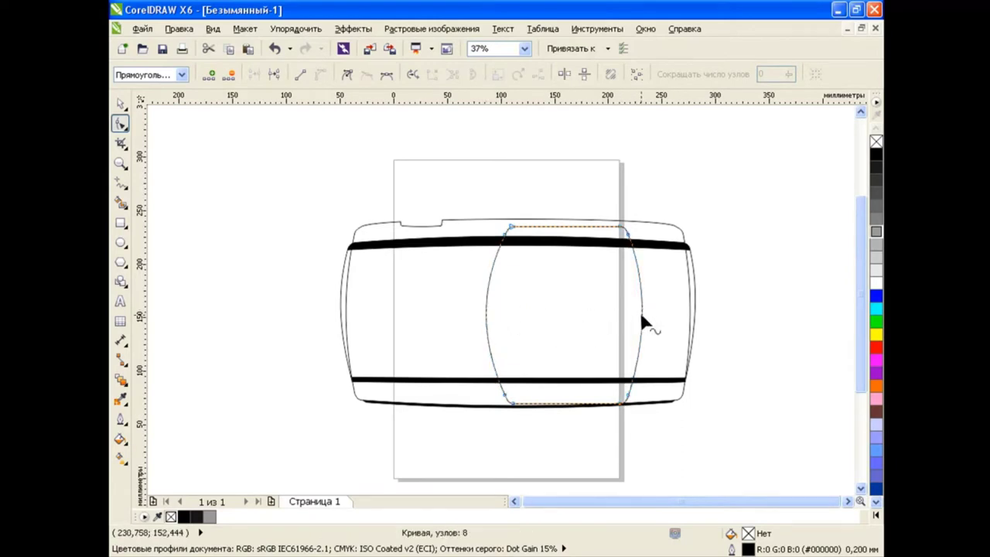
{"action": "left_click_drag", "start_coordinate": [641, 316], "coordinate": [648, 325]}
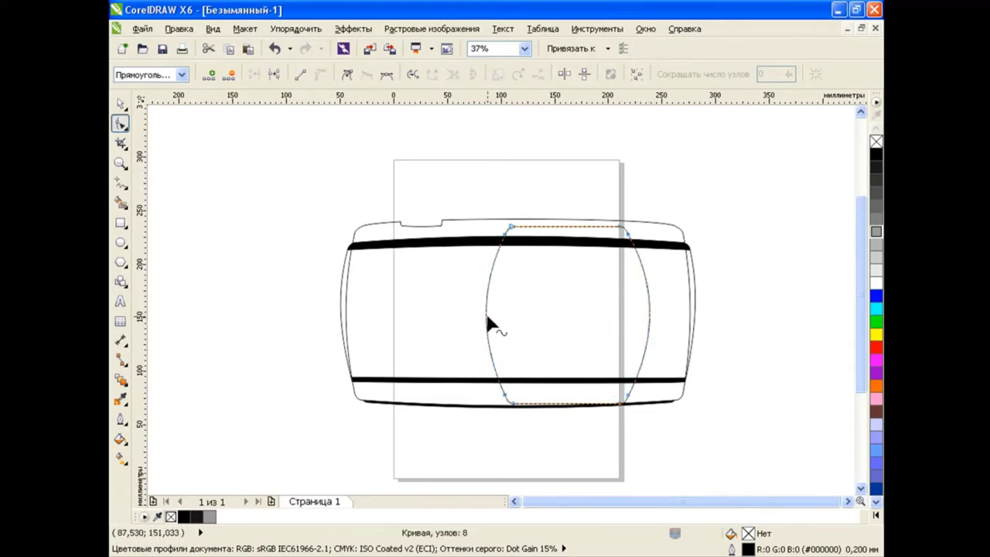
{"action": "left_click_drag", "start_coordinate": [490, 325], "coordinate": [480, 320]}
Refine the panel's top corner nodes and right arc curvature into a smooth barrel shape
{"action": "scroll", "coordinate": [530, 247], "scroll_direction": "up", "scroll_amount": 2}
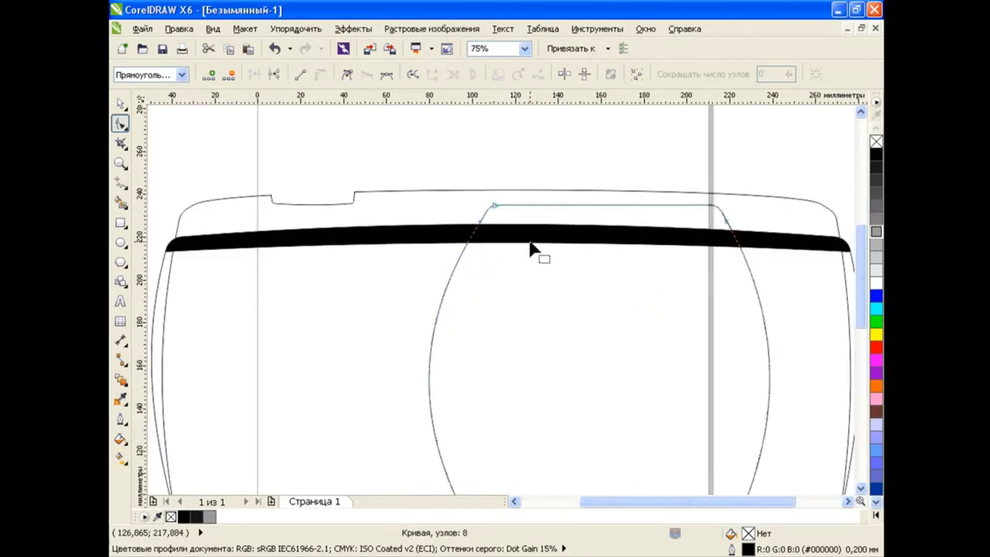
{"action": "left_click", "coordinate": [493, 208]}
{"action": "left_click_drag", "start_coordinate": [468, 190], "coordinate": [491, 215]}
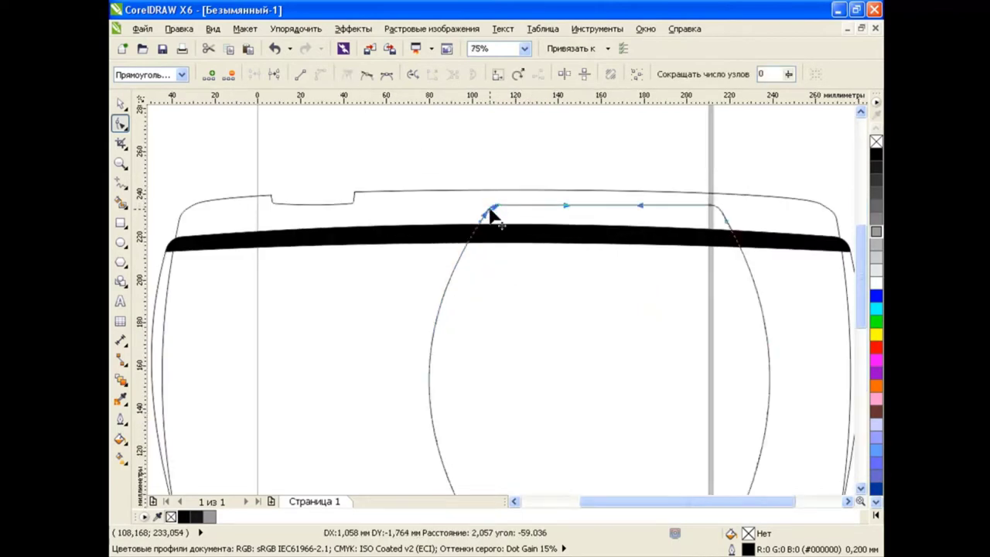
{"action": "left_click", "coordinate": [717, 206]}
{"action": "mouse_move", "coordinate": [724, 217]}
{"action": "left_mouse_down"}
{"action": "mouse_move", "coordinate": [787, 303]}
{"action": "mouse_move", "coordinate": [788, 331]}
{"action": "left_mouse_up"}
{"action": "left_click", "coordinate": [795, 328]}
{"action": "left_click", "coordinate": [725, 221]}
{"action": "scroll", "coordinate": [569, 357], "scroll_direction": "down", "scroll_amount": 2}
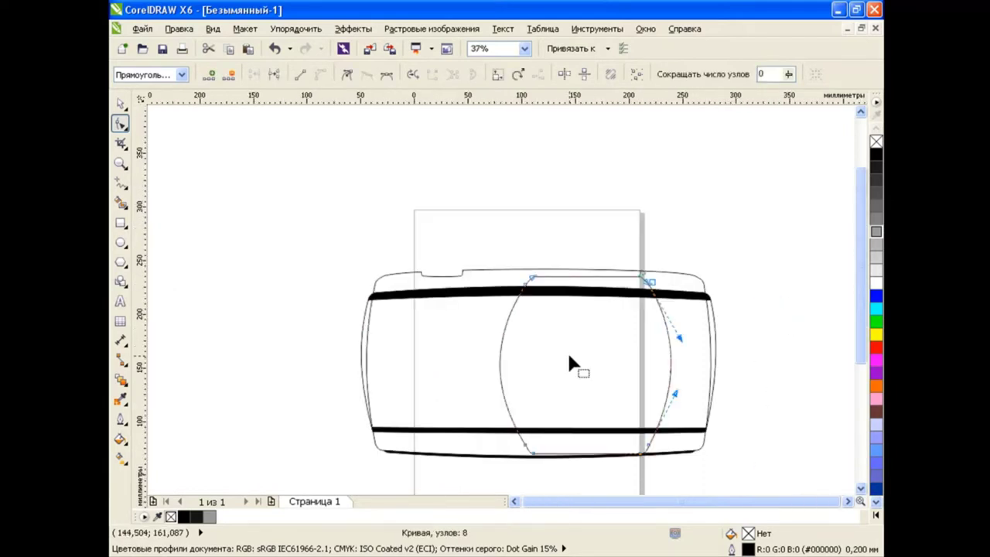
{"action": "left_click_drag", "start_coordinate": [675, 395], "coordinate": [681, 401]}
{"action": "left_click_drag", "start_coordinate": [679, 338], "coordinate": [678, 333]}
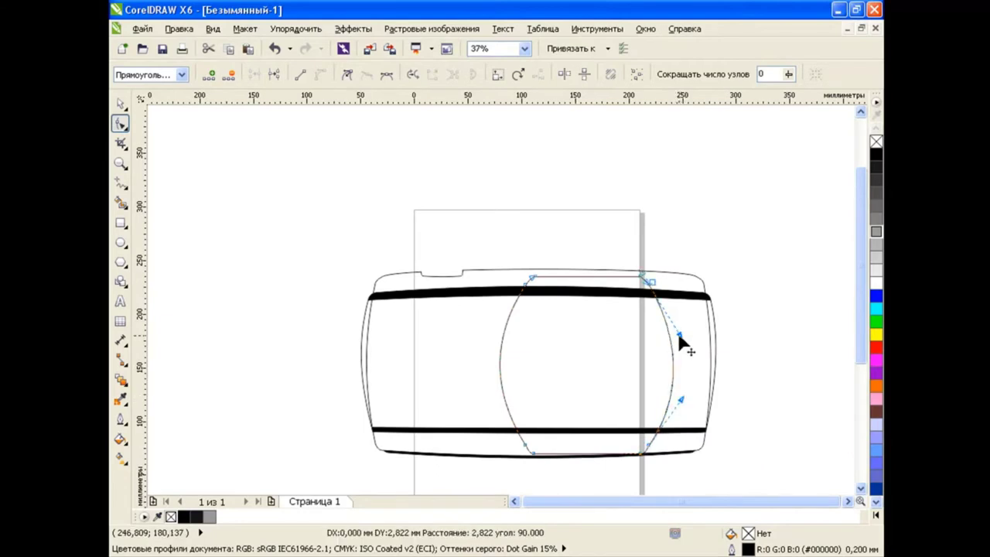
Fill the barrel panel mid-grey (R153 G153 B153)
{"action": "key", "text": "space"}
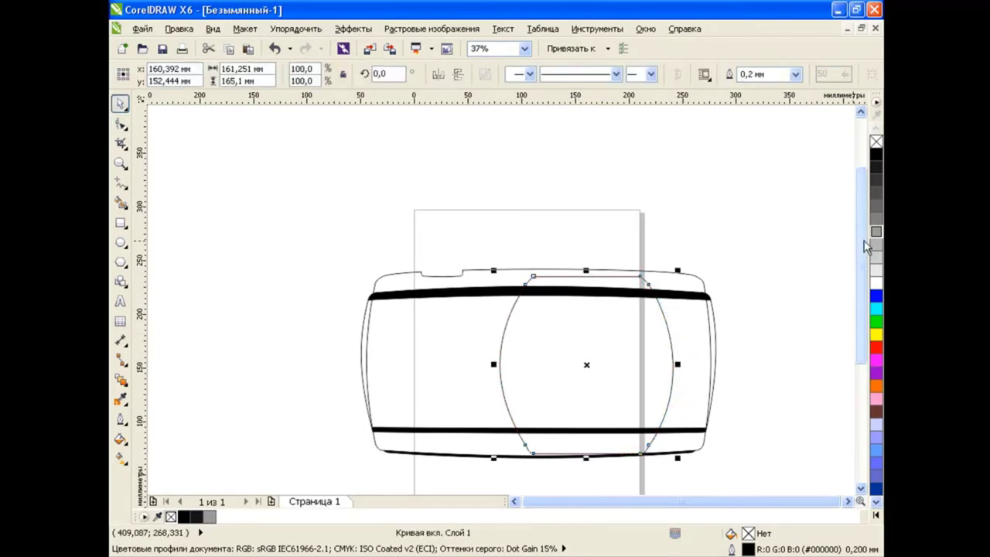
{"action": "left_click", "coordinate": [876, 231]}
{"action": "scroll", "coordinate": [848, 334], "scroll_direction": "down", "scroll_amount": 2}
Draw a circle about 150 mm across over the grey panel and centre it
{"action": "scroll", "coordinate": [849, 502], "scroll_direction": "right", "scroll_amount": 2}
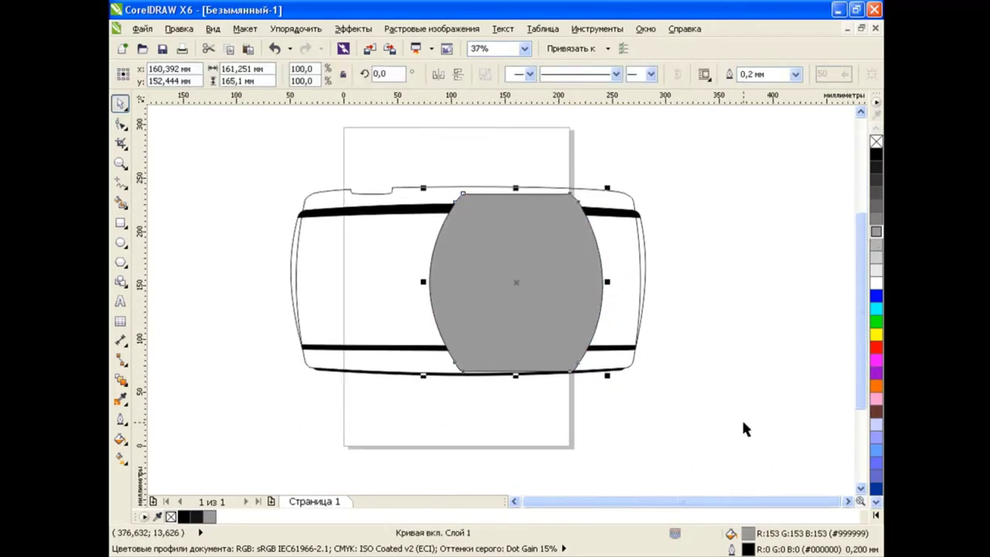
{"action": "left_click", "coordinate": [742, 417]}
{"action": "left_click", "coordinate": [119, 242]}
{"action": "left_click_drag", "start_coordinate": [440, 210], "coordinate": [610, 381]}
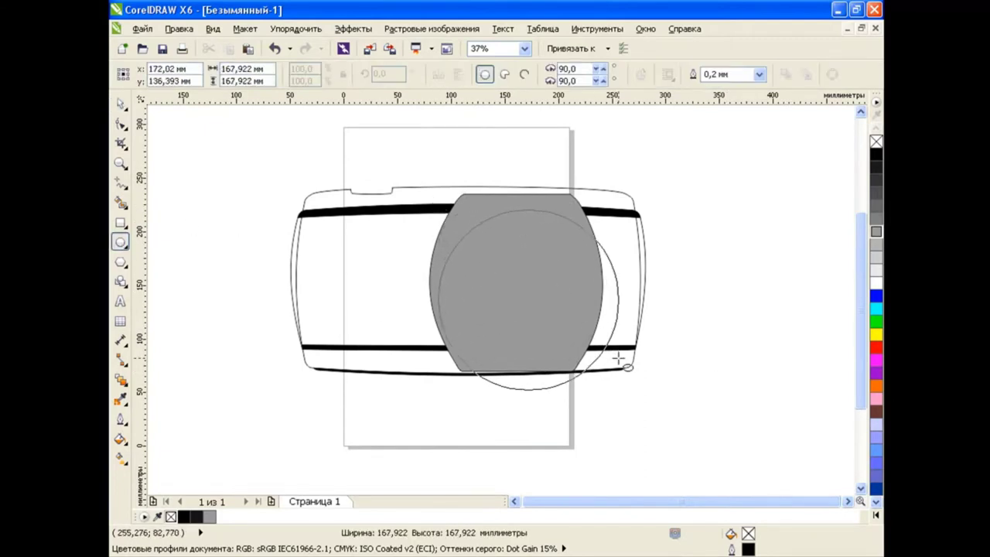
{"action": "left_click_drag", "start_coordinate": [525, 296], "coordinate": [517, 284]}
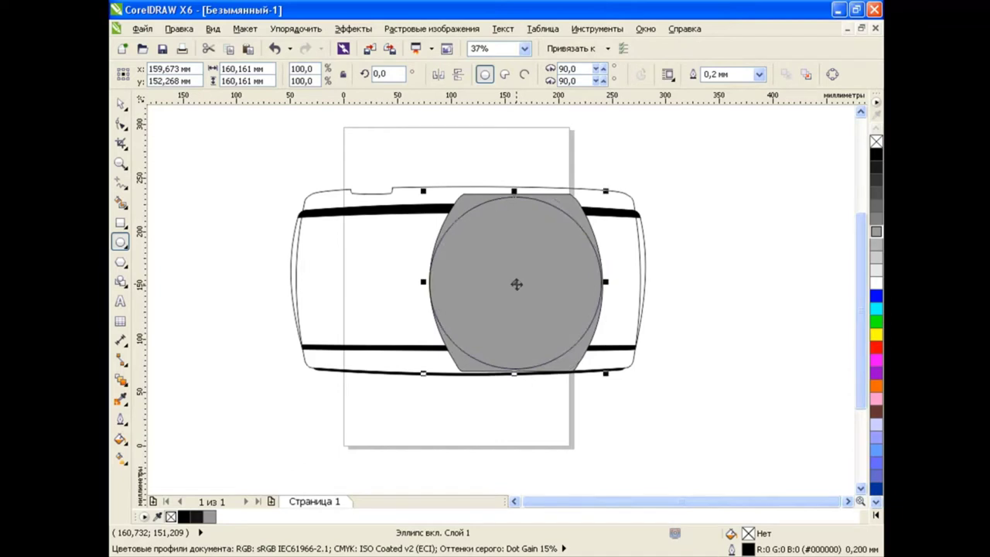
{"action": "left_click_drag", "start_coordinate": [605, 192], "coordinate": [600, 195]}
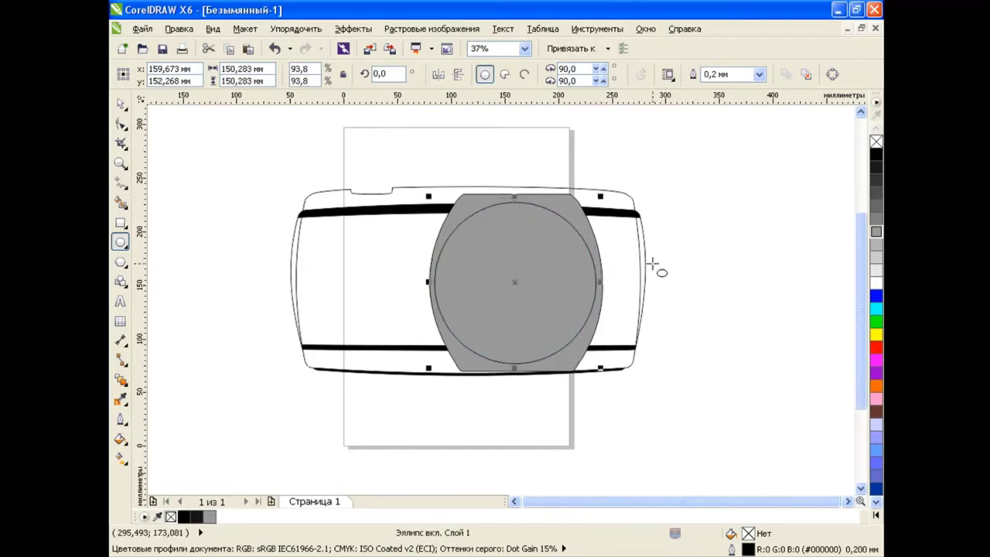
{"action": "key", "text": "space"}
Pull the grey panel's right edge in so it hugs the circle
{"action": "left_click", "coordinate": [464, 232]}
{"action": "key", "text": "F10"}
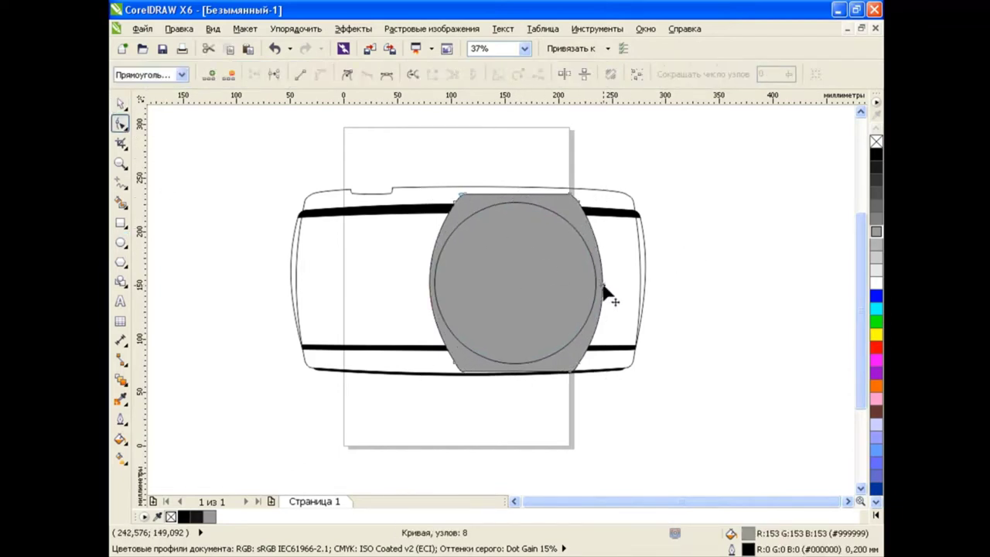
{"action": "left_click_drag", "start_coordinate": [604, 288], "coordinate": [595, 288]}
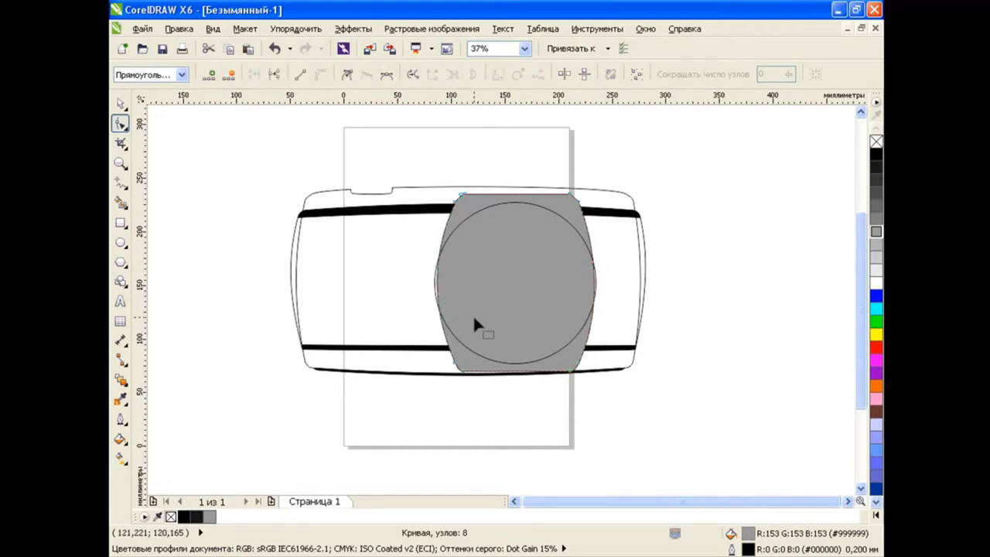
{"action": "left_click", "coordinate": [120, 103]}
Nudge the circle down to centre it on the panel and fill it black
{"action": "left_click", "coordinate": [687, 309]}
{"action": "left_click", "coordinate": [513, 282]}
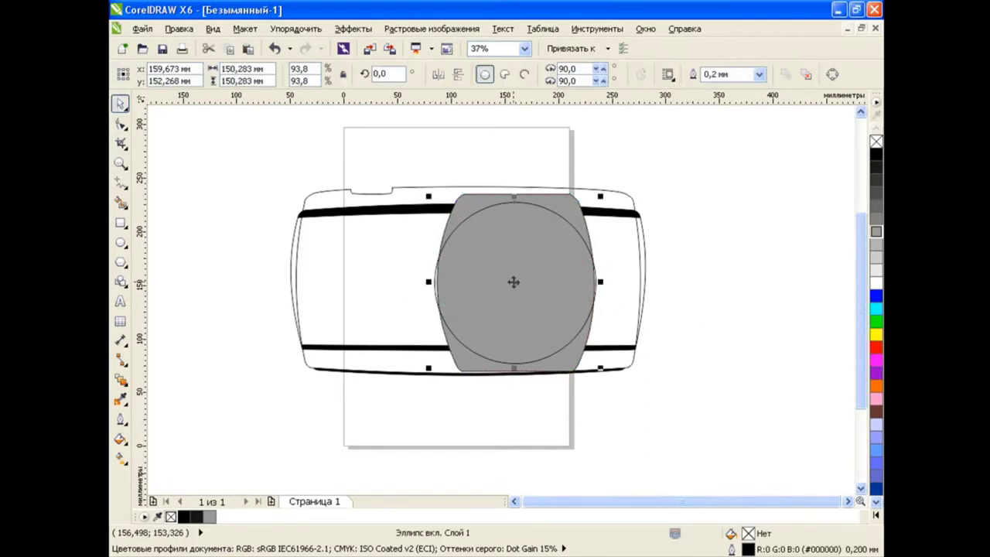
{"action": "left_click_drag", "start_coordinate": [514, 281], "coordinate": [513, 284]}
{"action": "left_click", "coordinate": [689, 303]}
{"action": "left_click", "coordinate": [559, 257]}
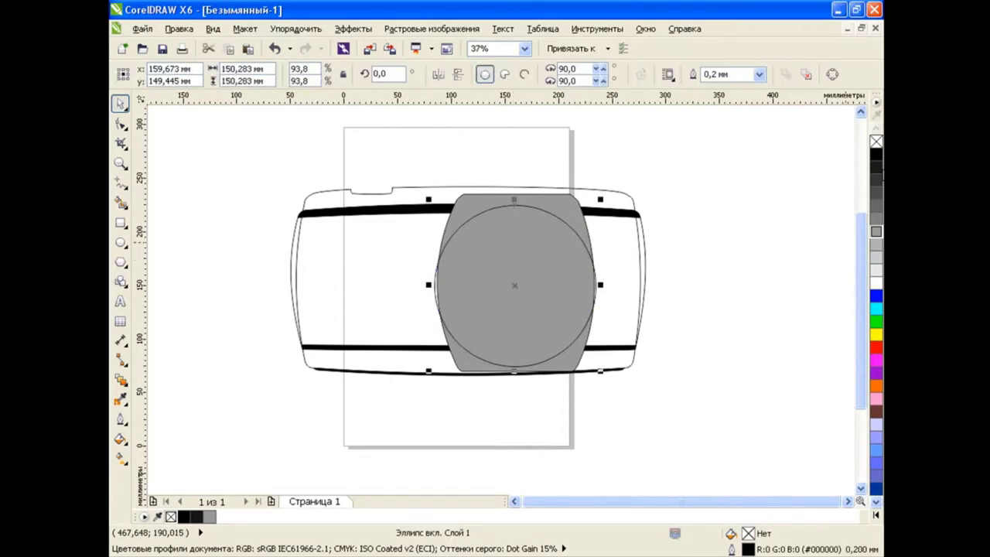
{"action": "left_click", "coordinate": [876, 154]}
{"action": "left_click", "coordinate": [730, 261]}
{"action": "left_click", "coordinate": [120, 224]}
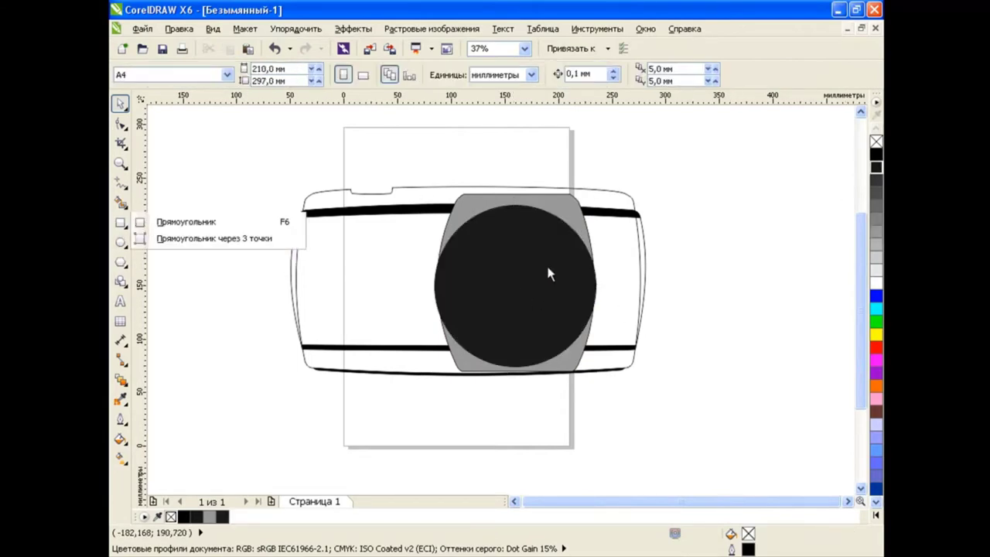
Draw a small rectangle on the lens's right edge, round it into a pill and resize it
{"action": "left_click_drag", "start_coordinate": [550, 268], "coordinate": [603, 288]}
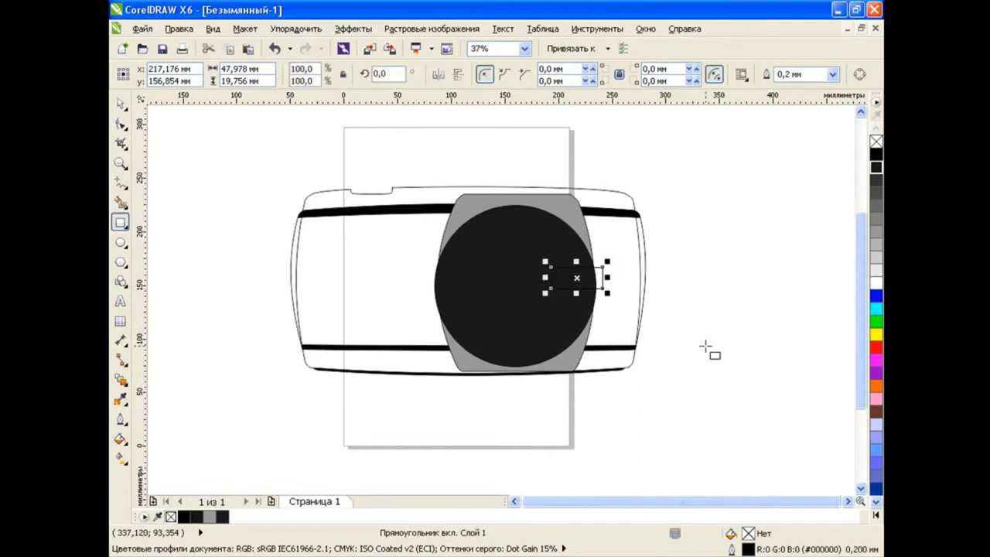
{"action": "key", "text": "space"}
{"action": "left_click", "coordinate": [207, 223]}
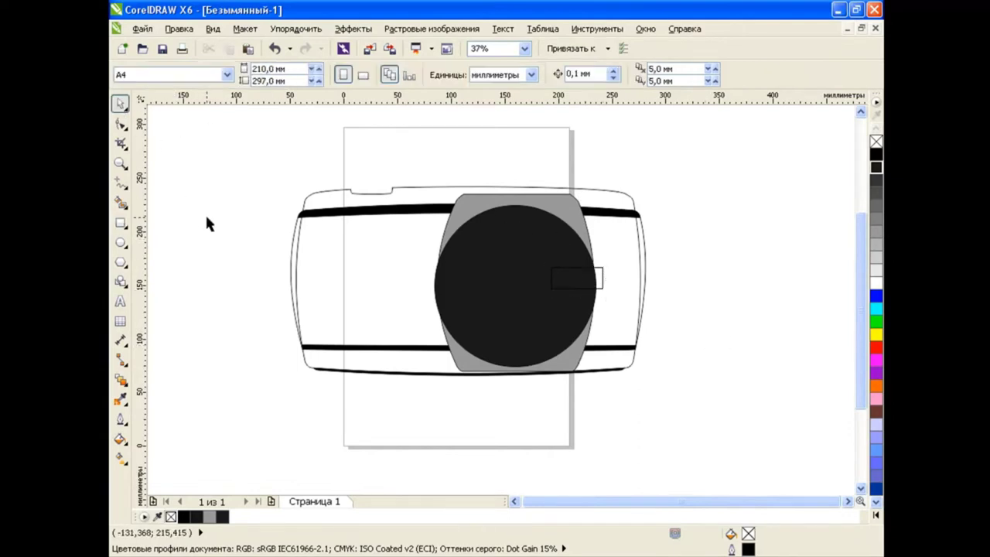
{"action": "left_click", "coordinate": [602, 283]}
{"action": "key", "text": "F10"}
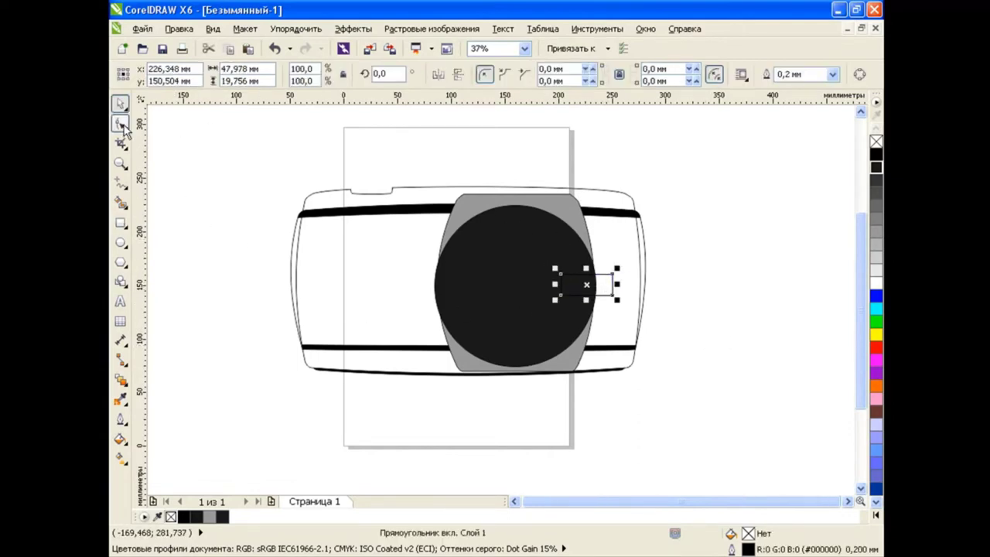
{"action": "left_click_drag", "start_coordinate": [617, 279], "coordinate": [605, 279]}
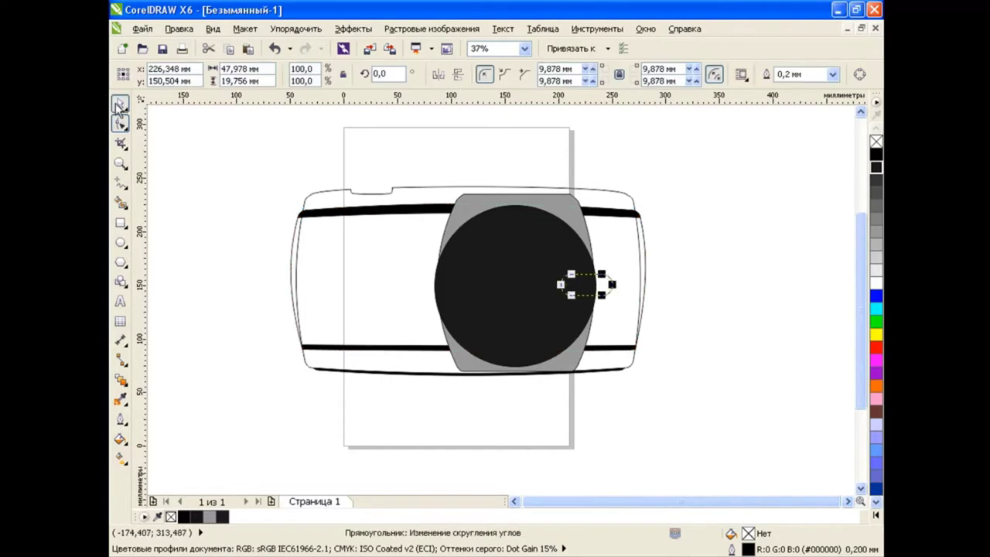
{"action": "left_click", "coordinate": [119, 106]}
{"action": "left_click", "coordinate": [611, 284]}
{"action": "left_click", "coordinate": [682, 311]}
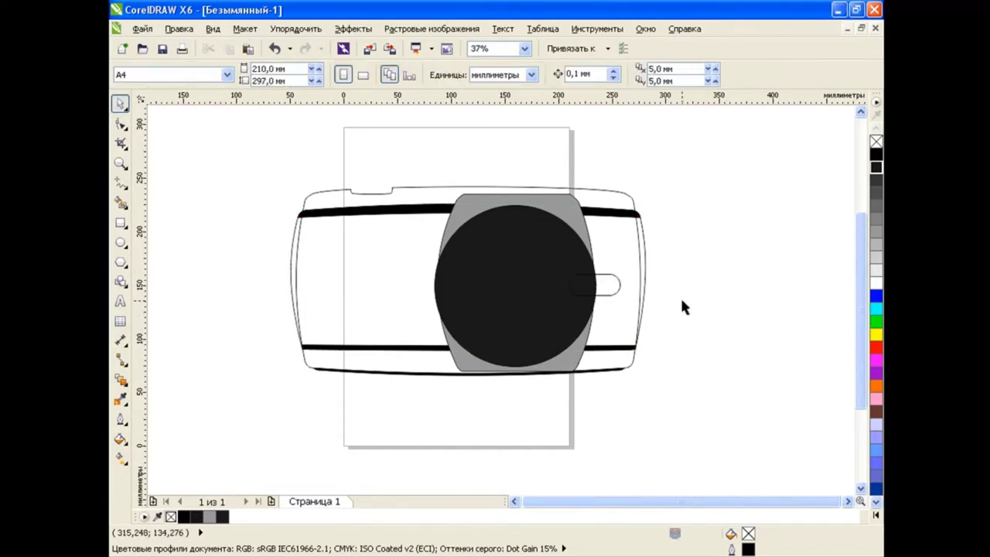
{"action": "left_click", "coordinate": [607, 285]}
{"action": "left_click_drag", "start_coordinate": [626, 263], "coordinate": [597, 265]}
{"action": "left_click", "coordinate": [694, 306]}
Draw a small circle inside the pill's right end
{"action": "scroll", "coordinate": [583, 308], "scroll_direction": "up", "scroll_amount": 1}
{"action": "left_click", "coordinate": [120, 241]}
{"action": "left_click_drag", "start_coordinate": [648, 279], "coordinate": [612, 241]}
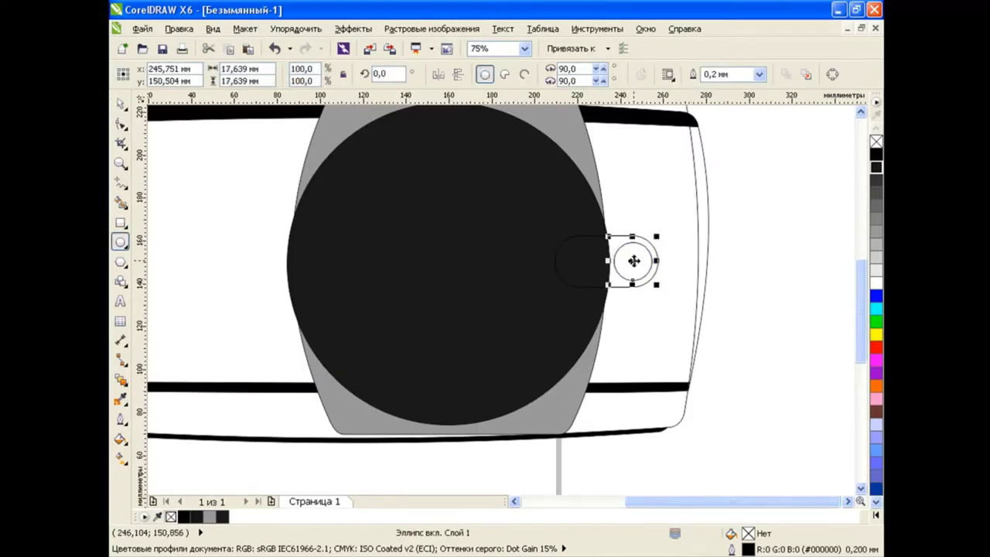
{"action": "left_click", "coordinate": [744, 266]}
{"action": "left_click", "coordinate": [119, 104]}
Draw a rectangle above the camera body's top edge
{"action": "left_click", "coordinate": [490, 251]}
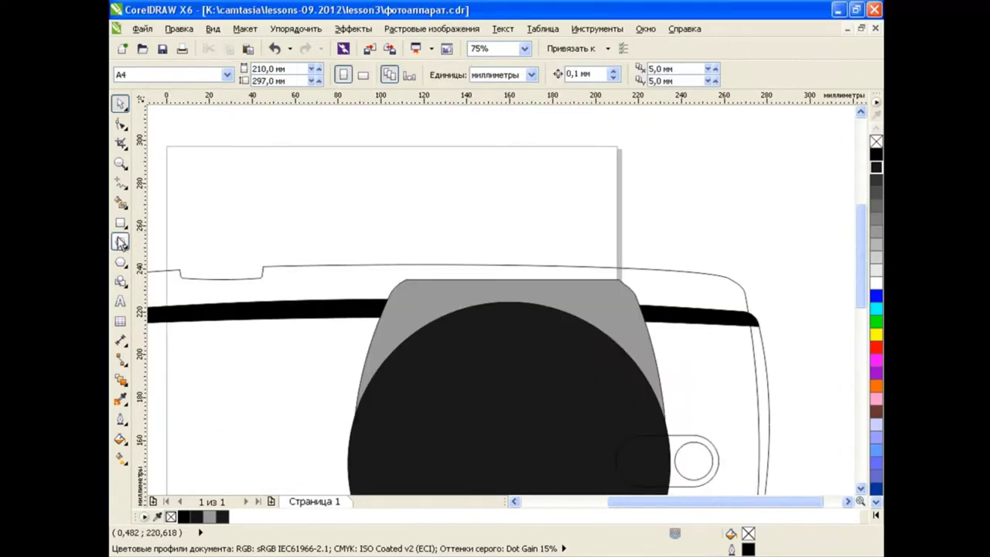
{"action": "left_click", "coordinate": [120, 223]}
{"action": "mouse_move", "coordinate": [447, 142]}
{"action": "left_mouse_down"}
{"action": "mouse_move", "coordinate": [548, 222]}
{"action": "mouse_move", "coordinate": [573, 205]}
{"action": "mouse_move", "coordinate": [593, 235]}
{"action": "left_mouse_up"}
Taper the rectangle into a trapezoid by moving its top nodes inward symmetrically
{"action": "key", "text": "Escape"}
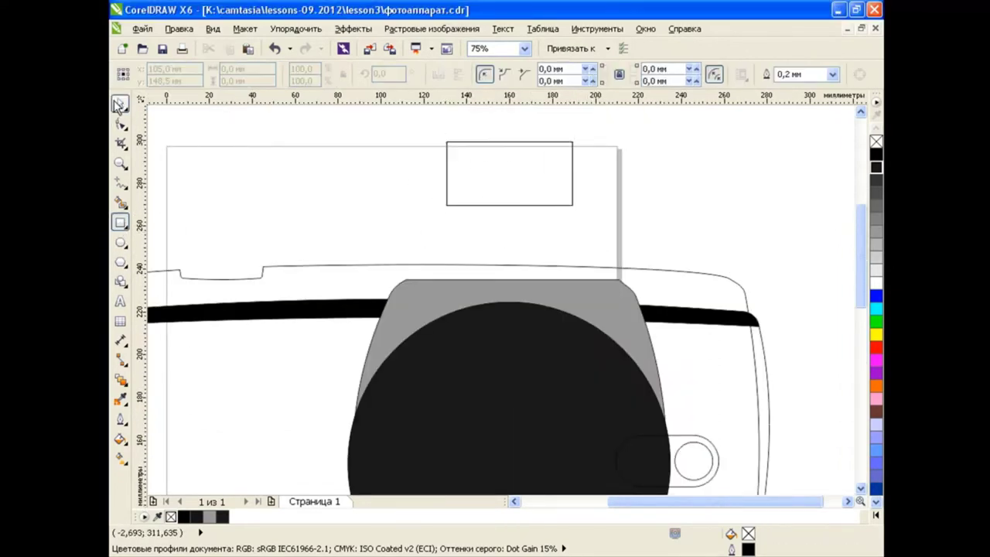
{"action": "left_click", "coordinate": [118, 104]}
{"action": "key", "text": "F10"}
{"action": "key", "text": "ctrl+q"}
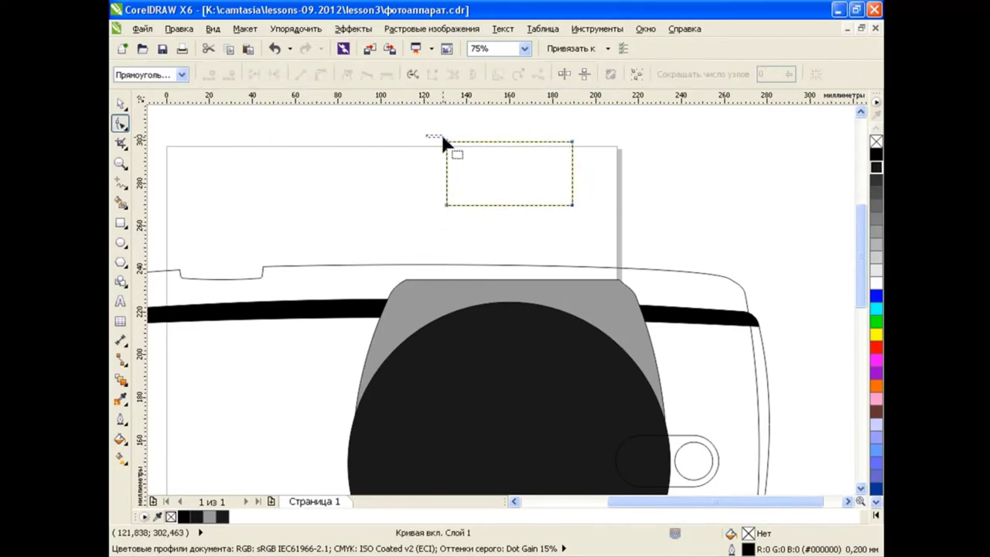
{"action": "mouse_move", "coordinate": [444, 143]}
{"action": "left_mouse_down"}
{"action": "mouse_move", "coordinate": [582, 152]}
{"action": "mouse_move", "coordinate": [550, 143]}
{"action": "left_mouse_up"}
{"action": "left_click", "coordinate": [564, 73]}
{"action": "key", "text": "space"}
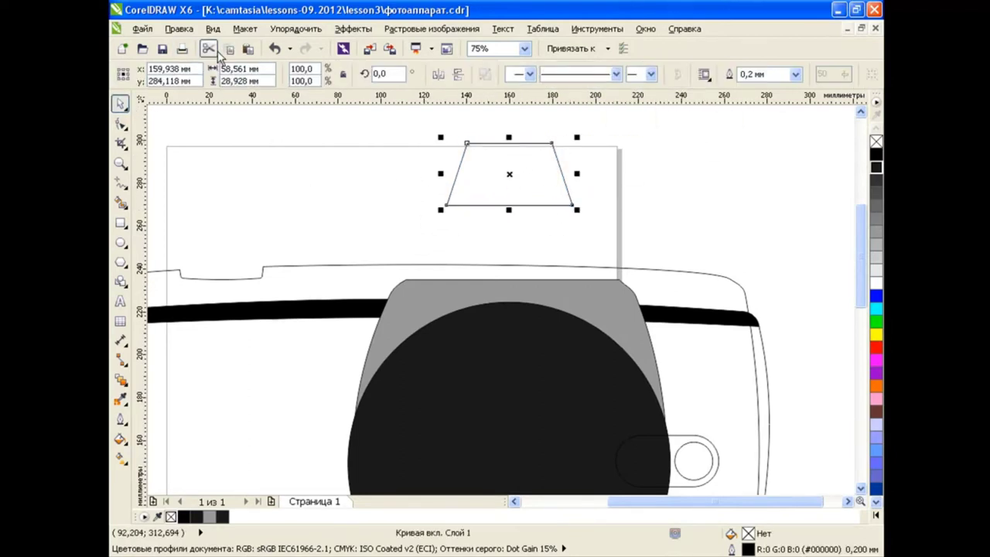
Duplicate the trapezoid below as a short wide band with top corners meeting the trapezoid
{"action": "left_click_drag", "start_coordinate": [510, 174], "coordinate": [510, 234]}
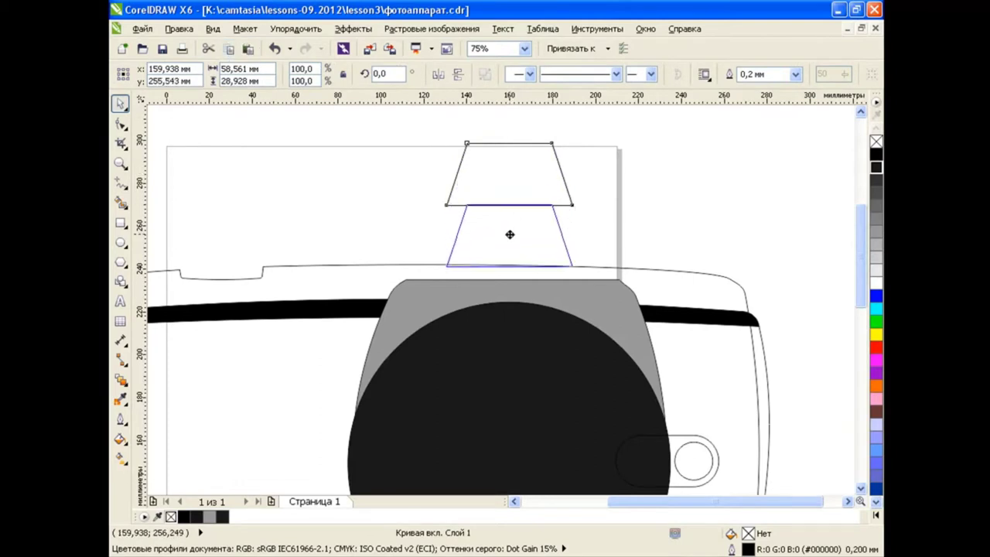
{"action": "left_click_drag", "start_coordinate": [510, 270], "coordinate": [509, 227]}
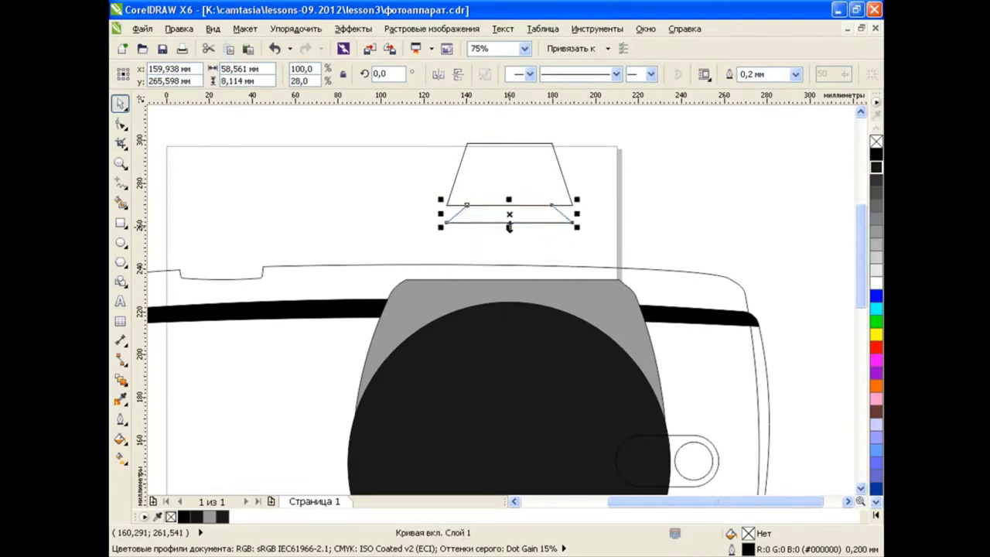
{"action": "left_click_drag", "start_coordinate": [577, 213], "coordinate": [608, 214]}
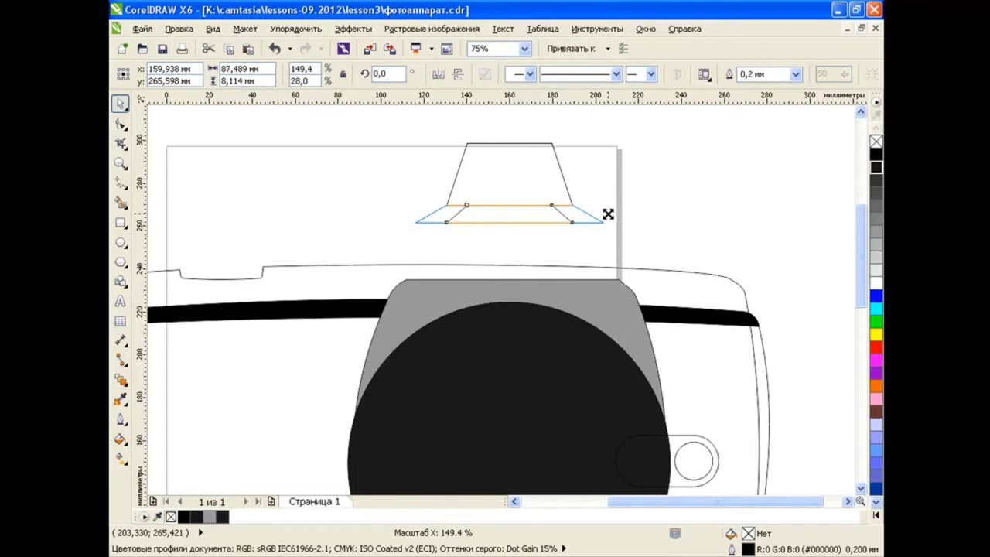
{"action": "left_click", "coordinate": [514, 228]}
{"action": "left_click", "coordinate": [120, 123]}
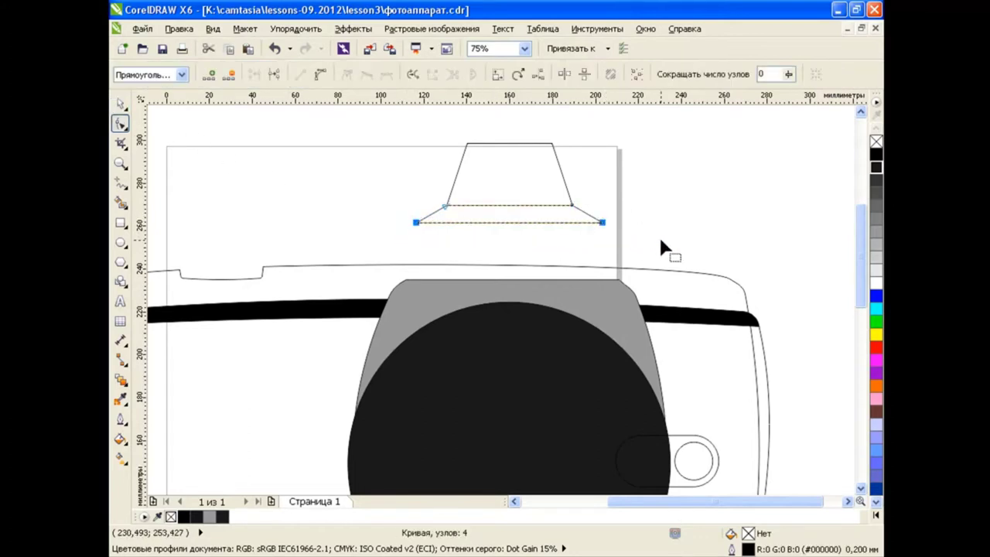
{"action": "left_click_drag", "start_coordinate": [602, 222], "coordinate": [585, 222]}
{"action": "key", "text": "space"}
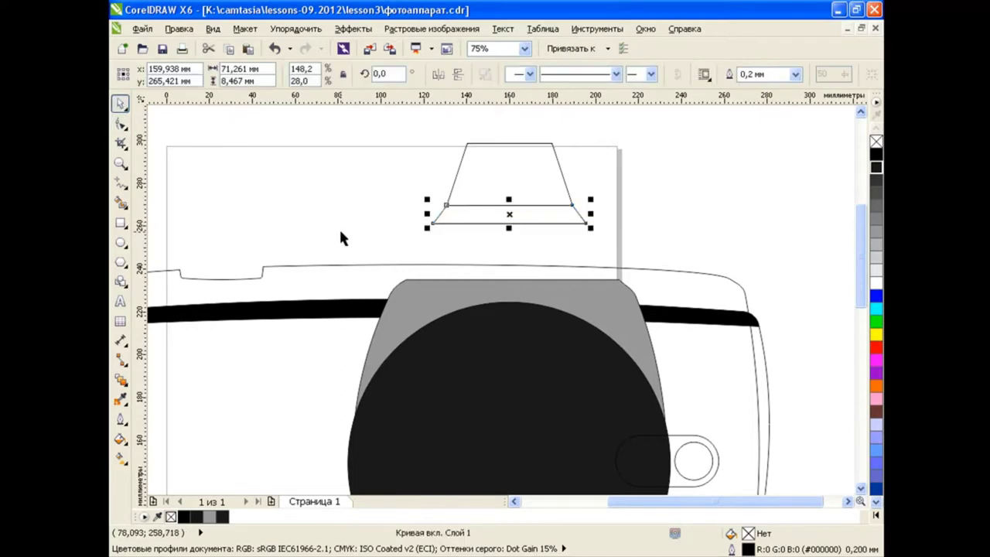
{"action": "left_click", "coordinate": [342, 238]}
Copy the band into a thin lip with its bottom corners spread outward
{"action": "scroll", "coordinate": [341, 231], "scroll_direction": "up", "scroll_amount": 1}
{"action": "left_click", "coordinate": [443, 224]}
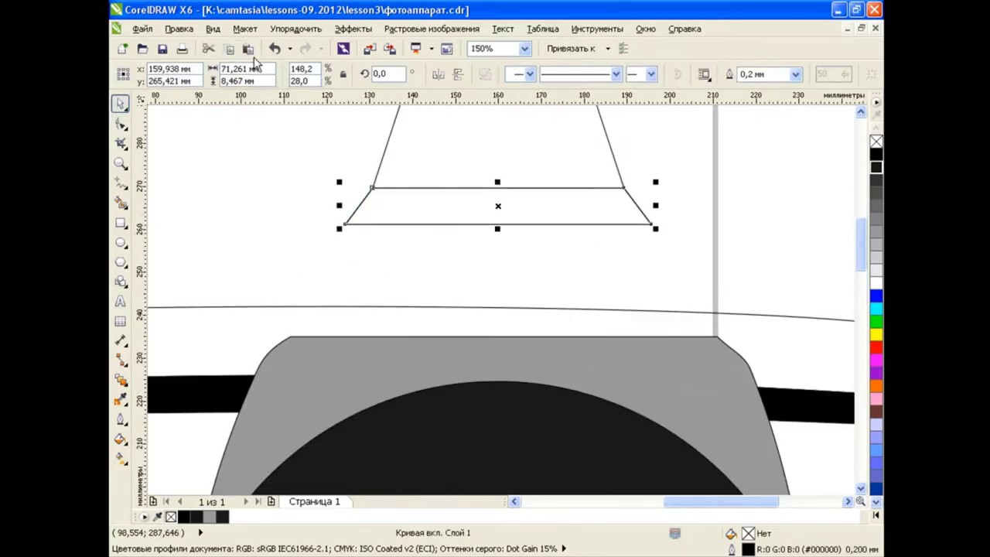
{"action": "left_click_drag", "start_coordinate": [498, 180], "coordinate": [497, 221]}
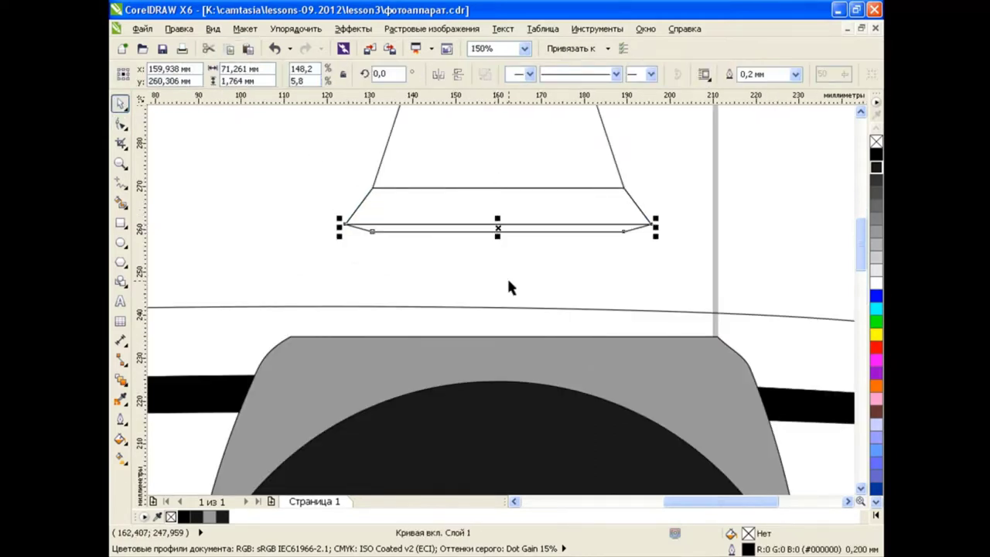
{"action": "left_click", "coordinate": [121, 124]}
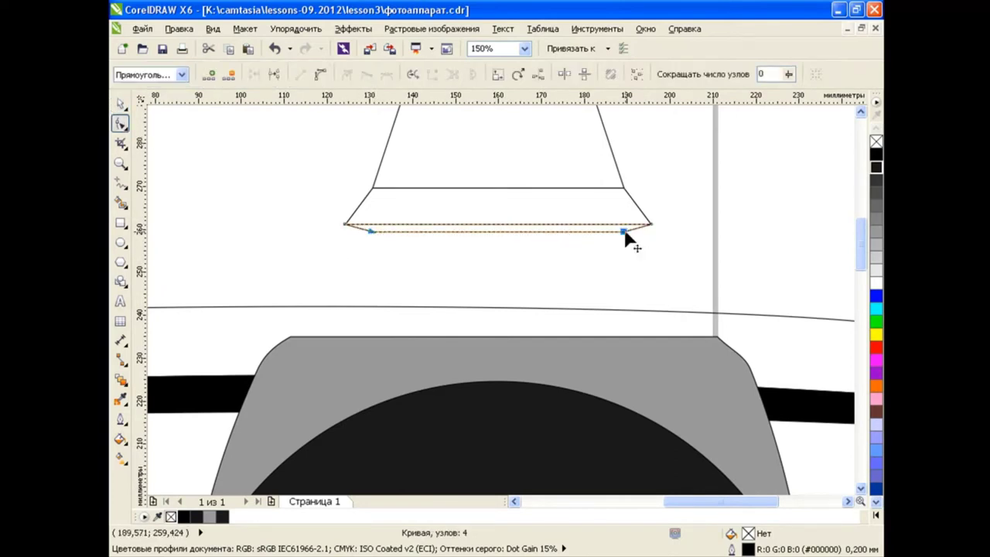
{"action": "left_click_drag", "start_coordinate": [627, 233], "coordinate": [645, 238]}
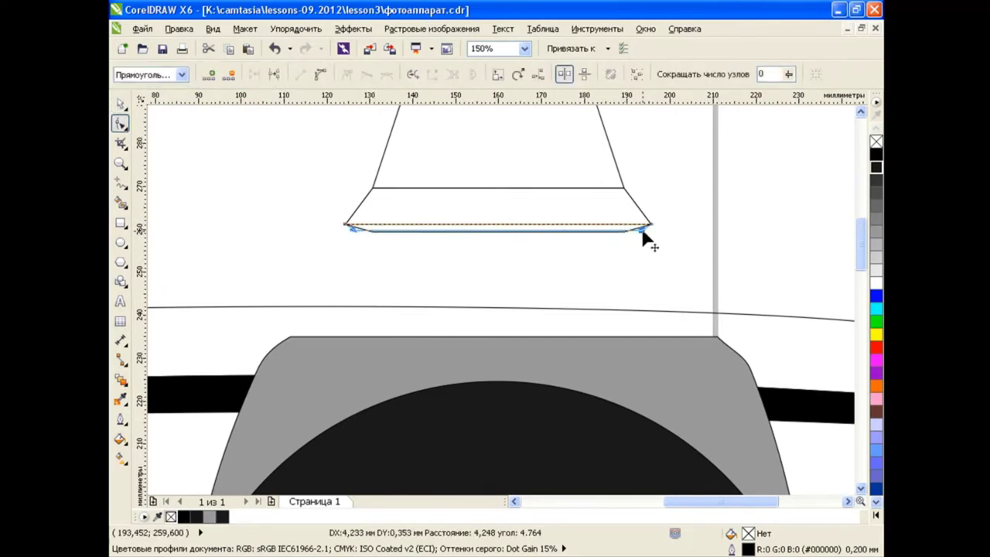
{"action": "key", "text": "space"}
{"action": "left_click", "coordinate": [433, 271]}
Enlarge the three stacked pieces together and seat them on the camera's top
{"action": "key", "text": "F3"}
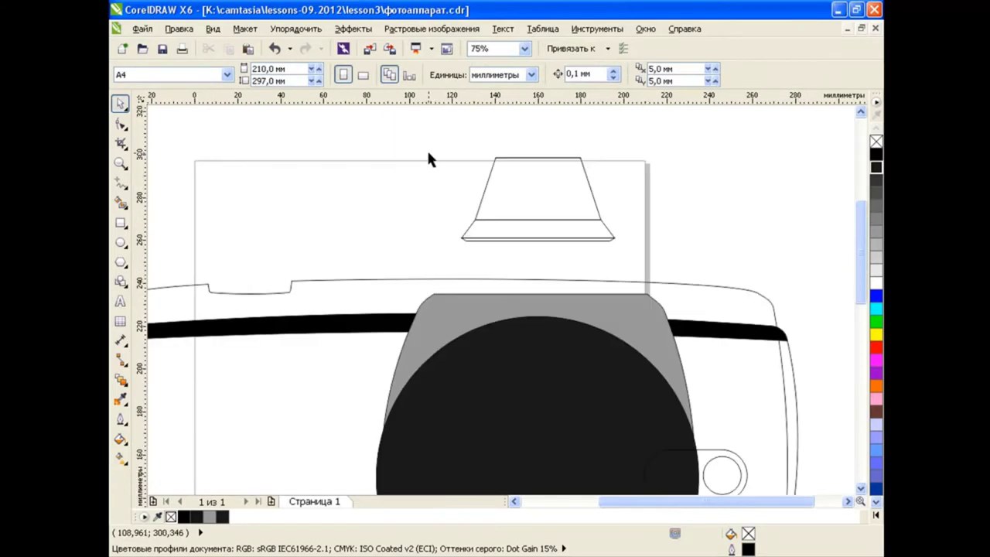
{"action": "left_click_drag", "start_coordinate": [427, 148], "coordinate": [680, 263]}
{"action": "left_click_drag", "start_coordinate": [554, 207], "coordinate": [539, 231]}
{"action": "mouse_move", "coordinate": [618, 185]}
{"action": "left_mouse_down"}
{"action": "mouse_move", "coordinate": [641, 166]}
{"action": "mouse_move", "coordinate": [633, 172]}
{"action": "left_mouse_up"}
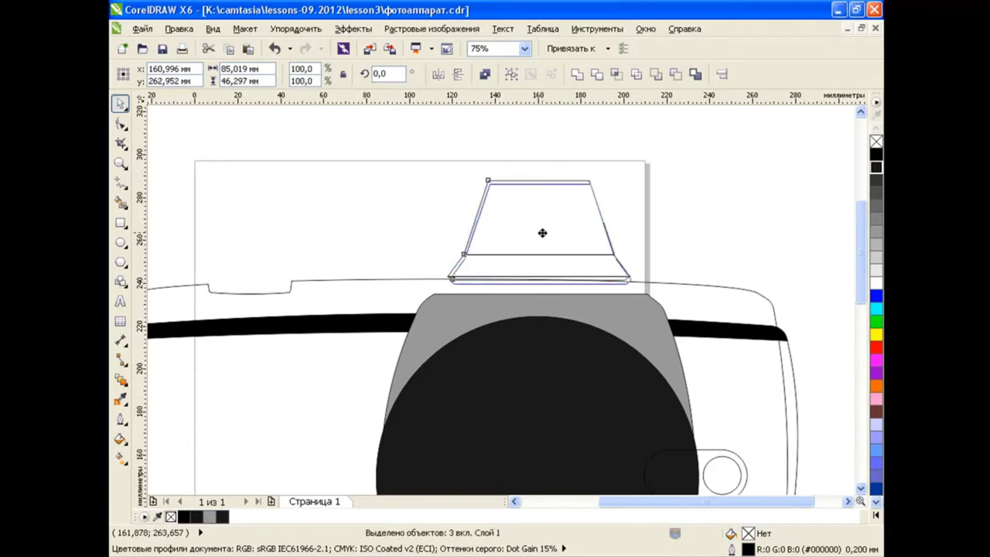
{"action": "left_click_drag", "start_coordinate": [539, 228], "coordinate": [541, 238]}
{"action": "left_click", "coordinate": [691, 276]}
{"action": "left_click_drag", "start_coordinate": [674, 167], "coordinate": [430, 302]}
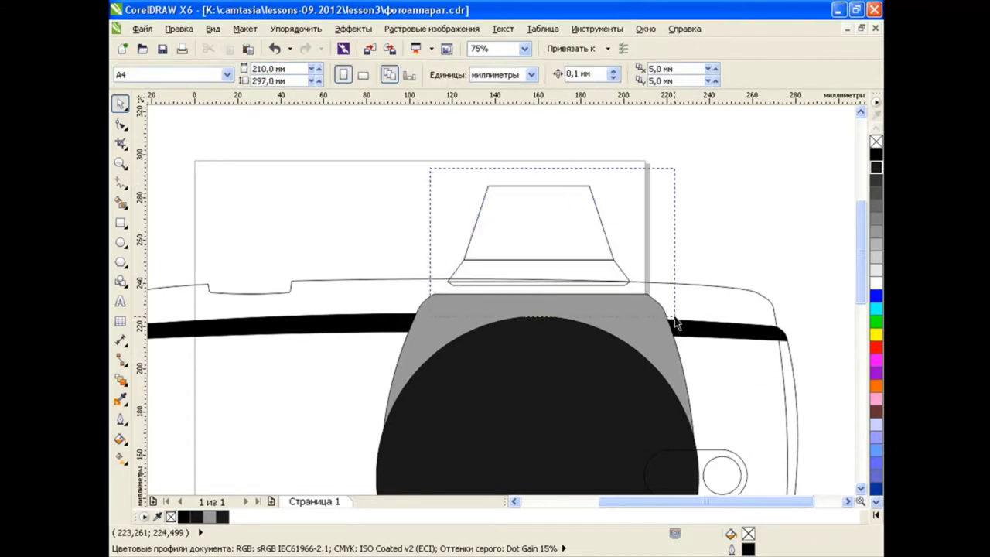
{"action": "left_click_drag", "start_coordinate": [553, 243], "coordinate": [541, 229]}
{"action": "left_click", "coordinate": [686, 237]}
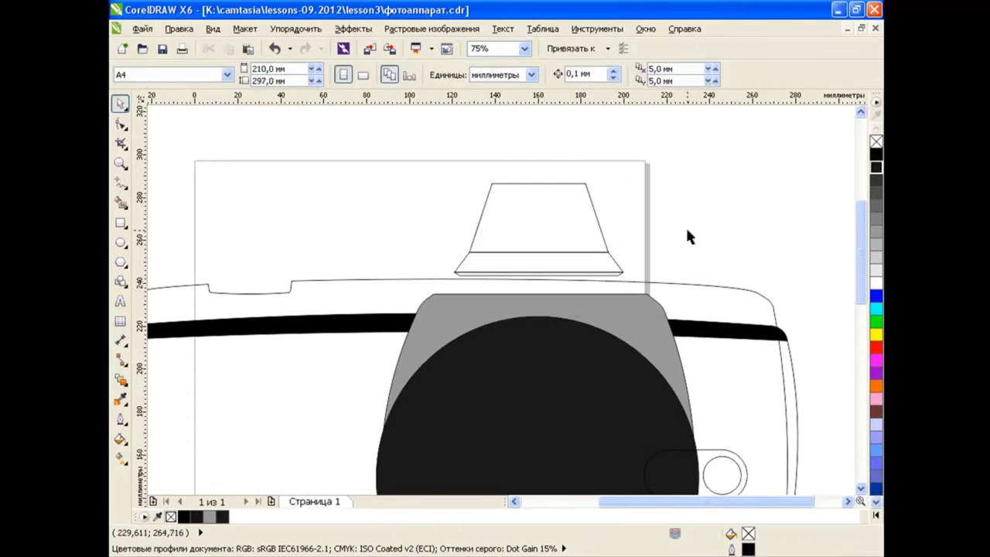
{"action": "left_click", "coordinate": [121, 186]}
Draw a closed angled polyline tab at the left base corner linking the lip to the housing
{"action": "left_click", "coordinate": [205, 282]}
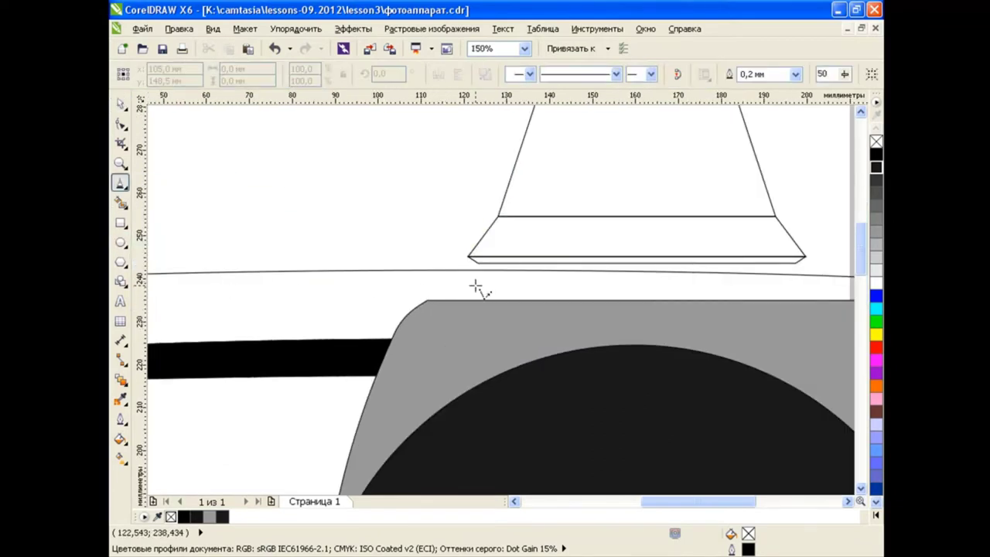
{"action": "scroll", "coordinate": [476, 286], "scroll_direction": "up", "scroll_amount": 1}
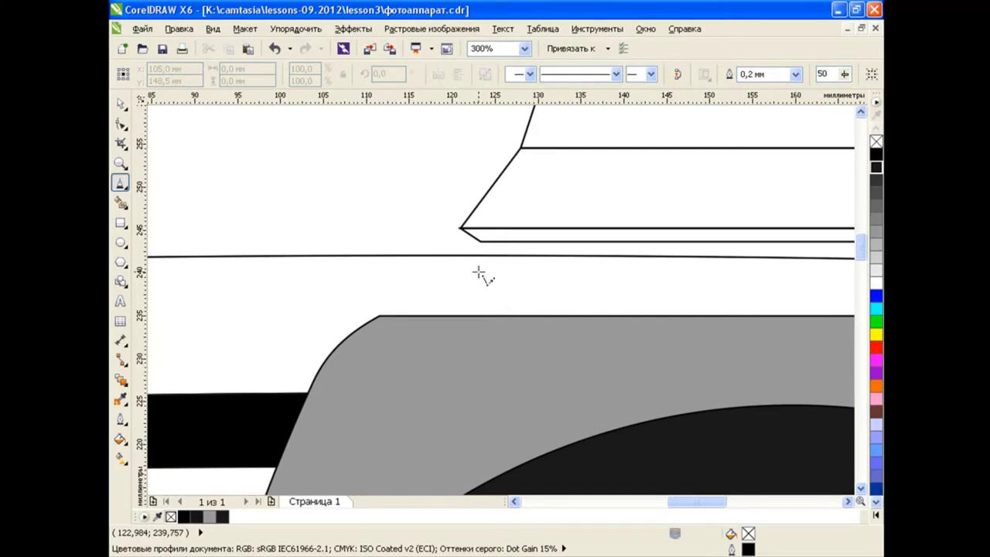
{"action": "mouse_move", "coordinate": [480, 241]}
{"action": "left_mouse_down"}
{"action": "mouse_move", "coordinate": [382, 315]}
{"action": "mouse_move", "coordinate": [380, 248]}
{"action": "left_mouse_up"}
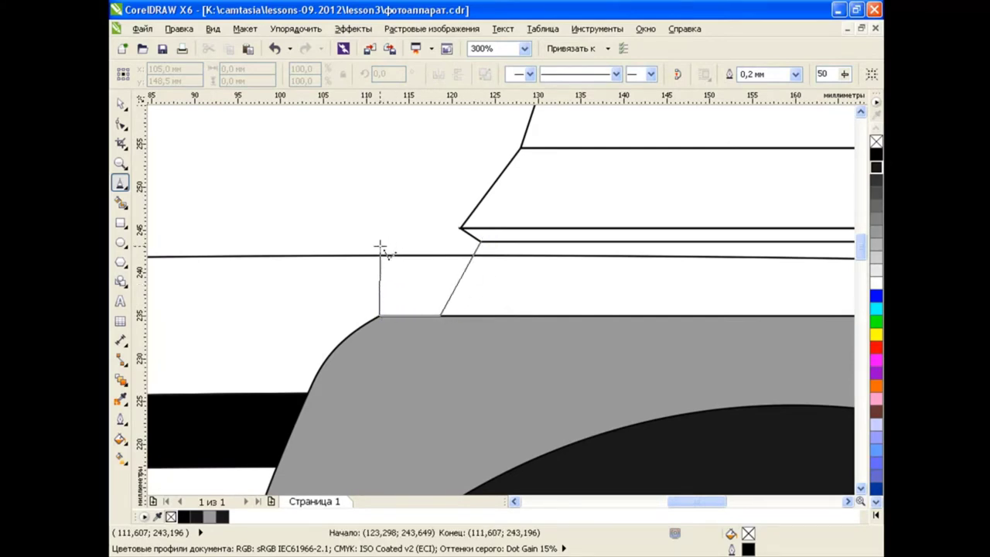
{"action": "left_click", "coordinate": [380, 255]}
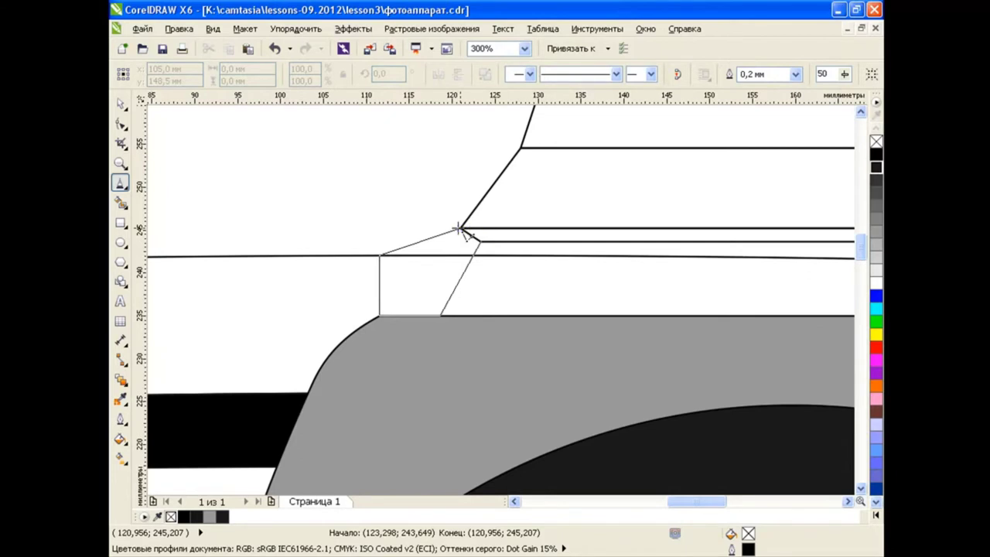
{"action": "left_click", "coordinate": [459, 230]}
{"action": "scroll", "coordinate": [529, 267], "scroll_direction": "down", "scroll_amount": 1}
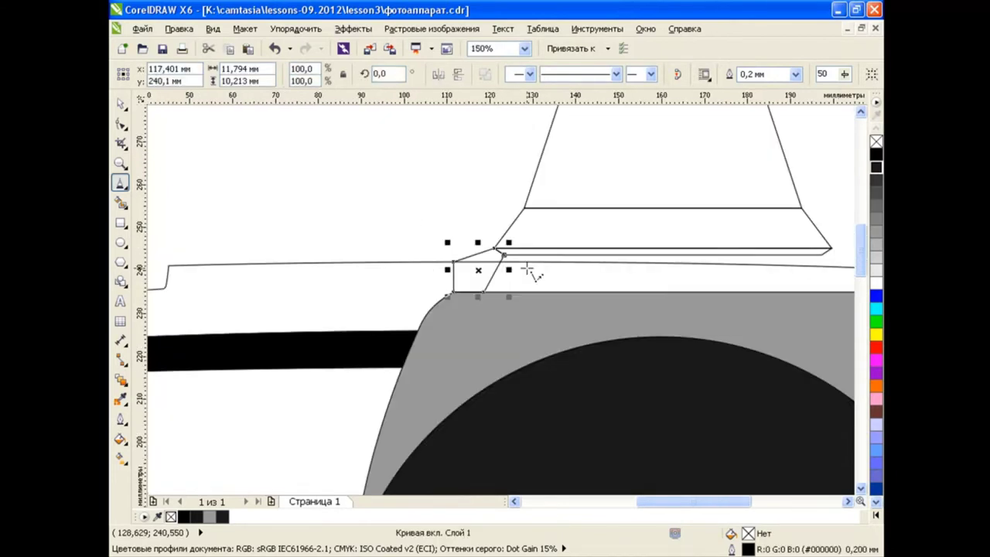
{"action": "left_click", "coordinate": [120, 103]}
{"action": "left_click", "coordinate": [378, 189]}
Mirror the left tab horizontally and place the copy at the base's right end
{"action": "left_click_drag", "start_coordinate": [641, 501], "coordinate": [673, 479]}
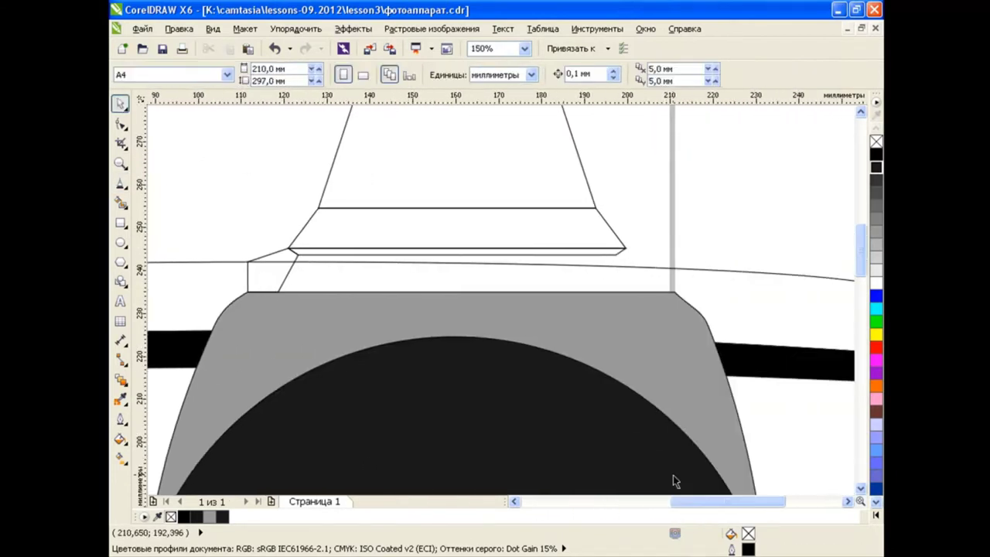
{"action": "left_click", "coordinate": [287, 276]}
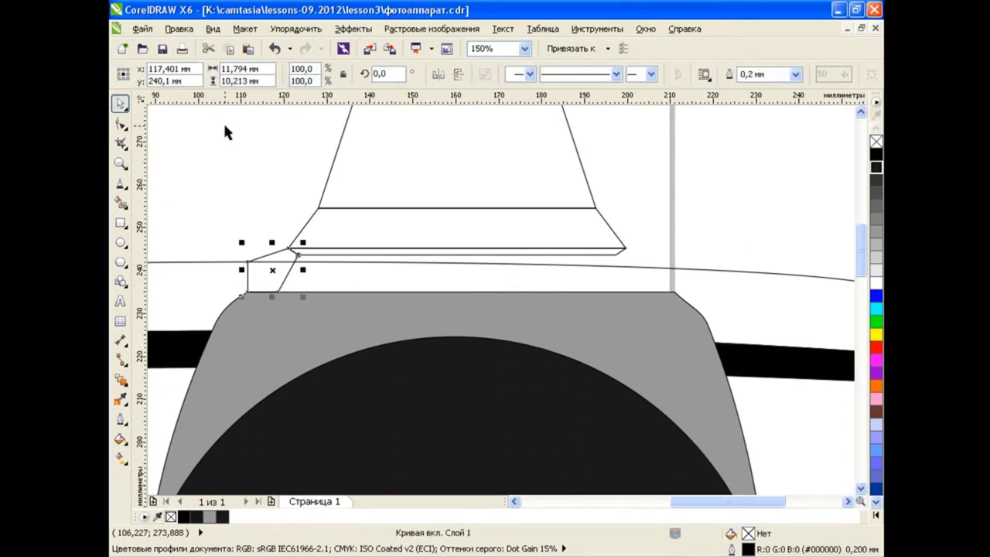
{"action": "left_click", "coordinate": [436, 75]}
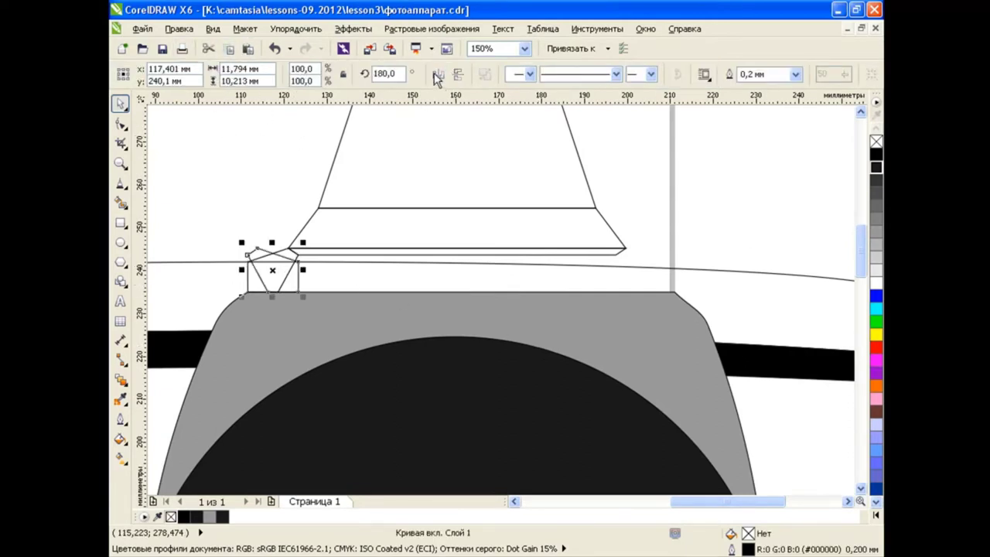
{"action": "left_click_drag", "start_coordinate": [273, 274], "coordinate": [640, 273]}
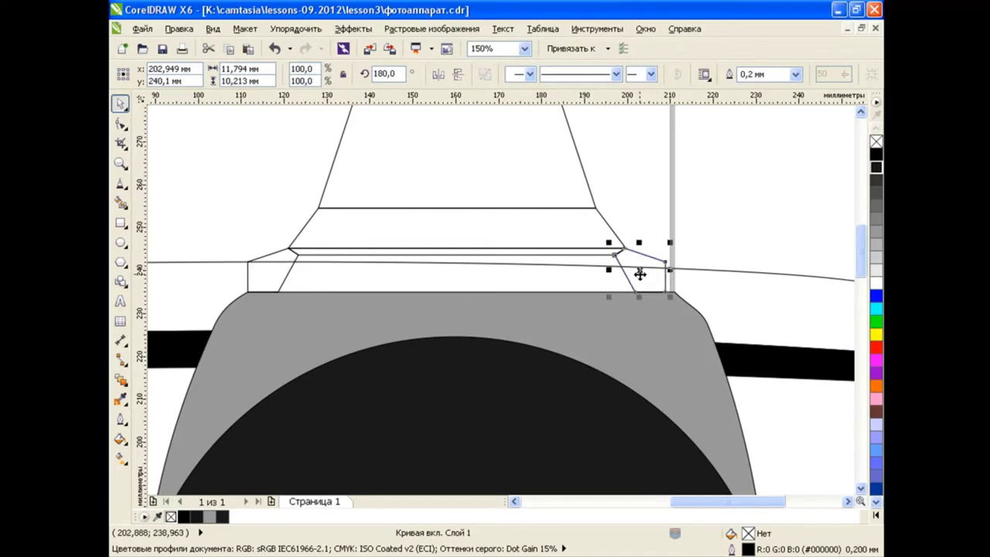
{"action": "key", "text": "Escape"}
Smart-fill the area below the lip as a light grey strip
{"action": "left_click", "coordinate": [121, 203]}
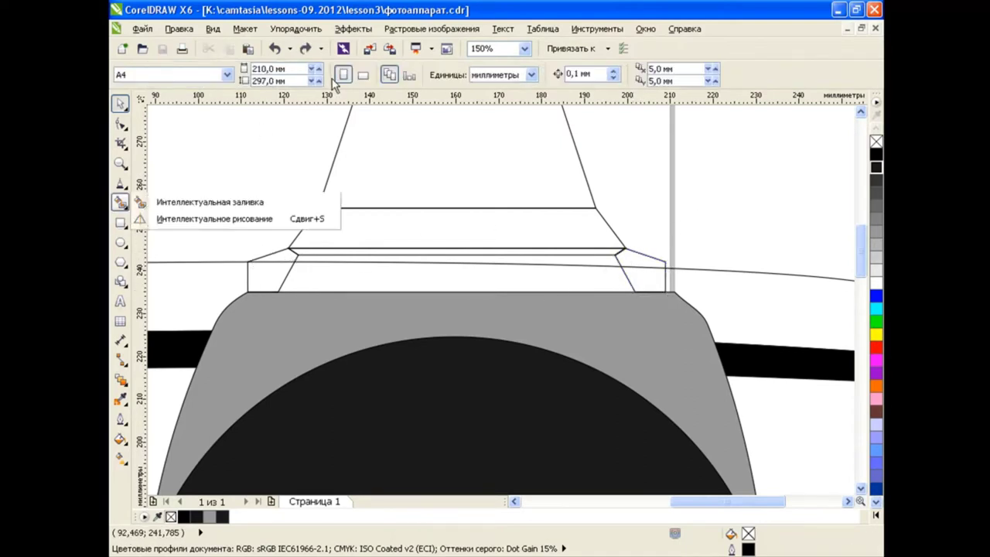
{"action": "left_click", "coordinate": [186, 196]}
{"action": "left_click", "coordinate": [366, 258]}
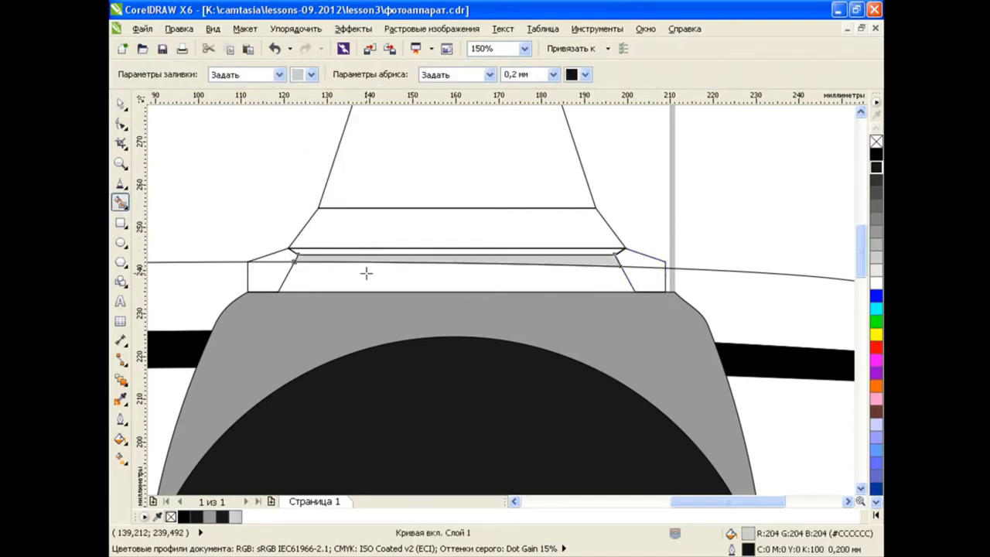
{"action": "key", "text": "space"}
{"action": "left_click", "coordinate": [582, 263]}
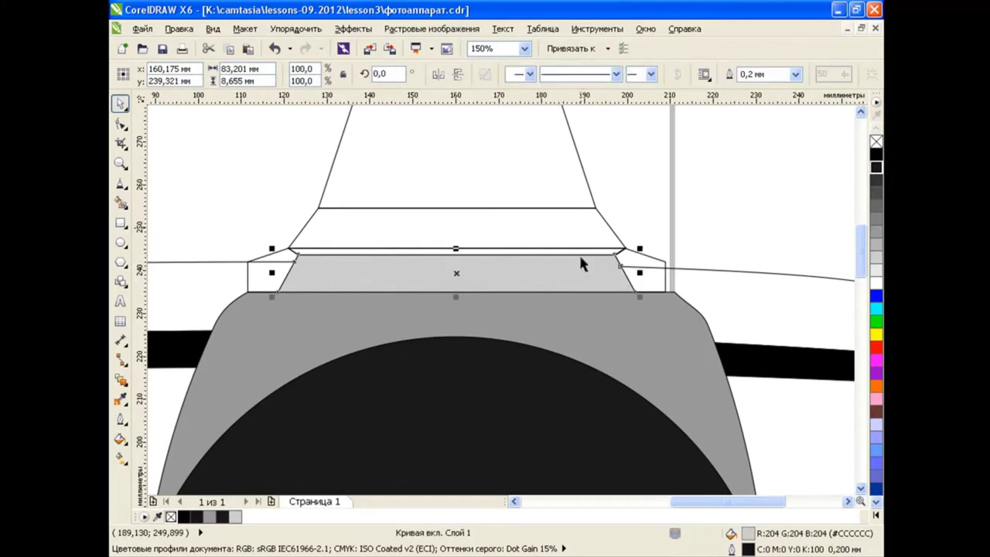
{"action": "scroll", "coordinate": [508, 250], "scroll_direction": "down", "scroll_amount": 1}
{"action": "left_click", "coordinate": [626, 203]}
Lower the top trapezoid's top edge and narrow it about its centre
{"action": "left_click", "coordinate": [490, 177]}
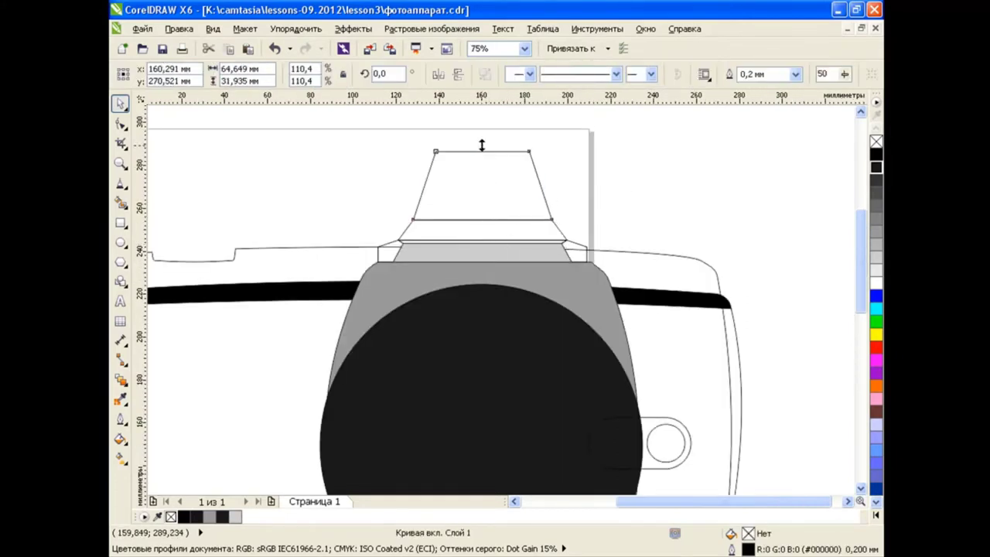
{"action": "left_click_drag", "start_coordinate": [482, 146], "coordinate": [481, 206]}
{"action": "left_click", "coordinate": [481, 232]}
{"action": "left_click", "coordinate": [481, 189]}
{"action": "left_click_drag", "start_coordinate": [556, 183], "coordinate": [550, 183]}
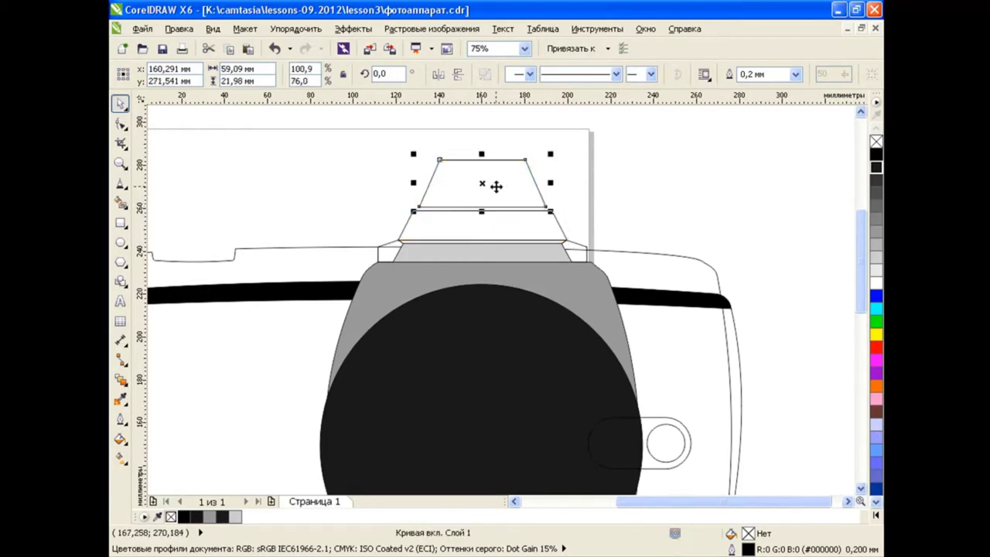
{"action": "scroll", "coordinate": [479, 184], "scroll_direction": "up", "scroll_amount": 1}
Pull the middle band's two top corners inward to meet the trapezoid's slanted sides
{"action": "left_click", "coordinate": [480, 256]}
{"action": "left_click", "coordinate": [122, 120]}
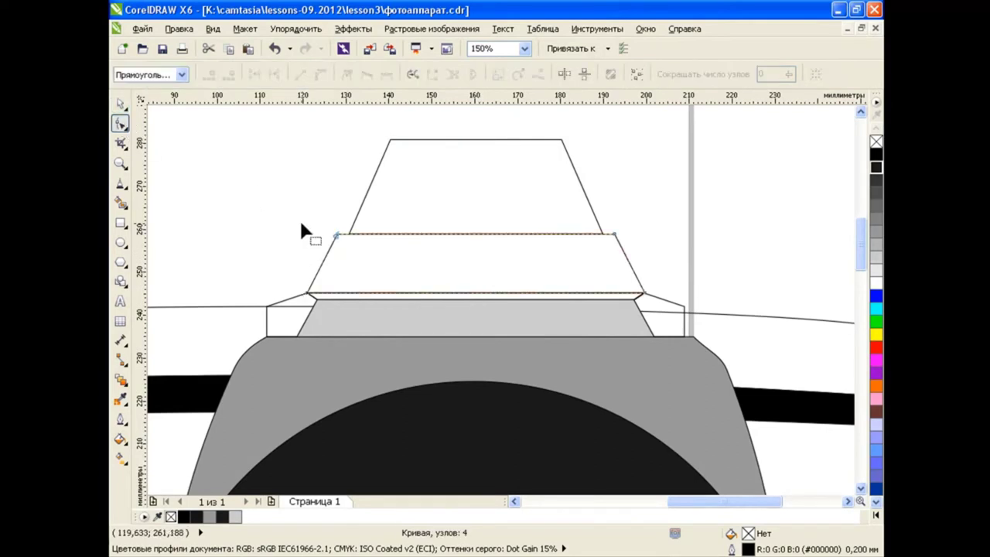
{"action": "mouse_move", "coordinate": [302, 221]}
{"action": "left_mouse_down"}
{"action": "mouse_move", "coordinate": [619, 240]}
{"action": "mouse_move", "coordinate": [601, 238]}
{"action": "left_mouse_up"}
{"action": "left_click", "coordinate": [565, 73]}
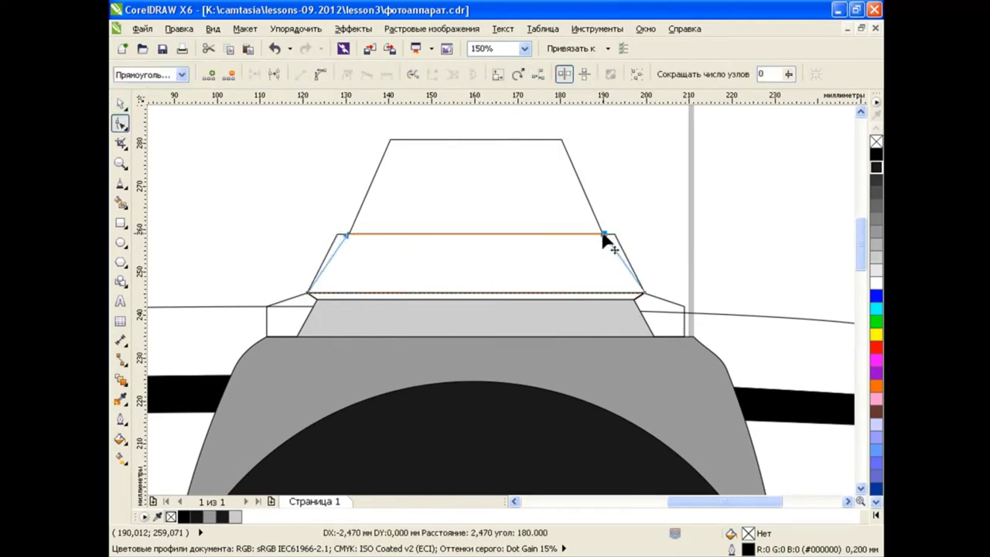
{"action": "scroll", "coordinate": [646, 243], "scroll_direction": "down", "scroll_amount": 1}
{"action": "key", "text": "space"}
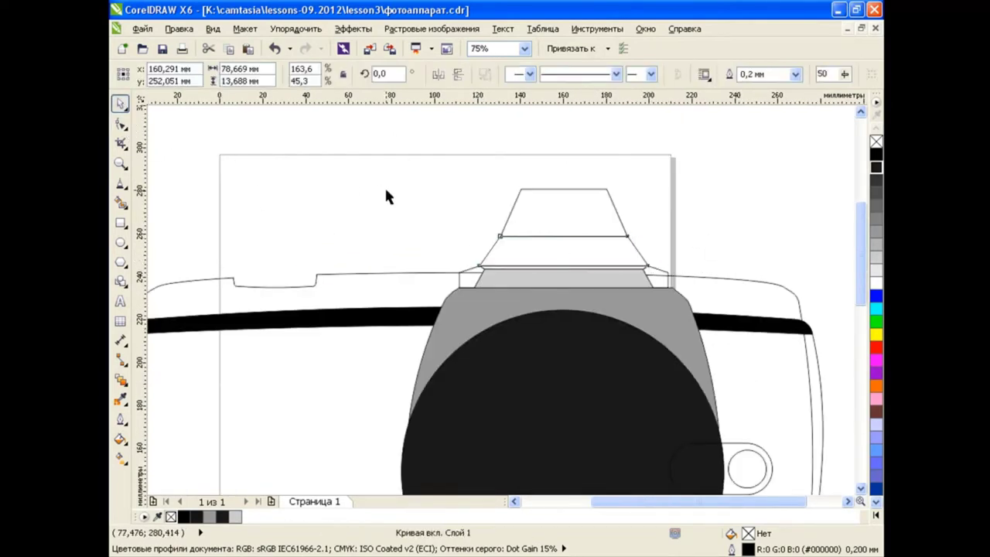
{"action": "left_click", "coordinate": [387, 194]}
{"action": "left_click_drag", "start_coordinate": [700, 501], "coordinate": [723, 501]}
{"action": "scroll", "coordinate": [476, 224], "scroll_direction": "up", "scroll_amount": 1}
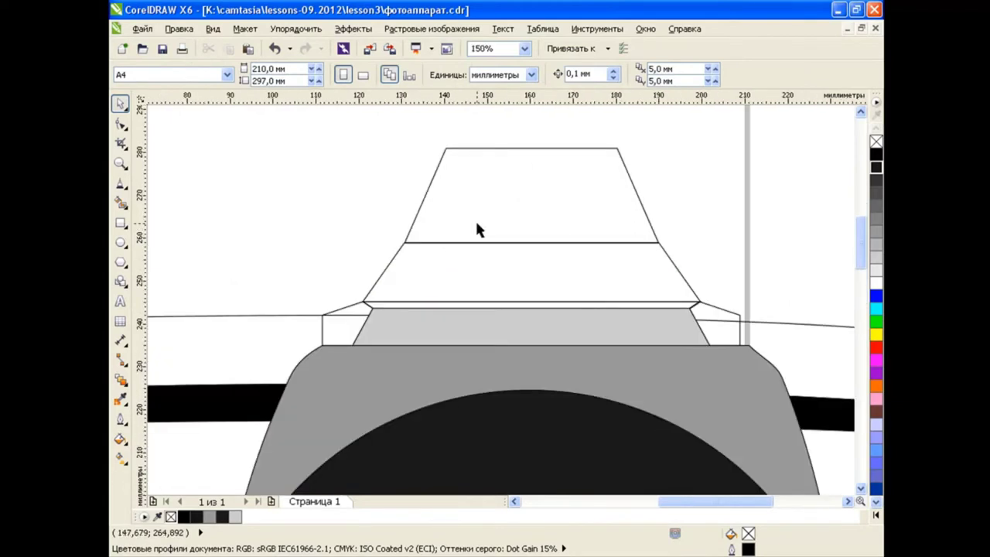
Draw a closed slanted polyline facet along the left edge of the prism housing
{"action": "left_click", "coordinate": [119, 183]}
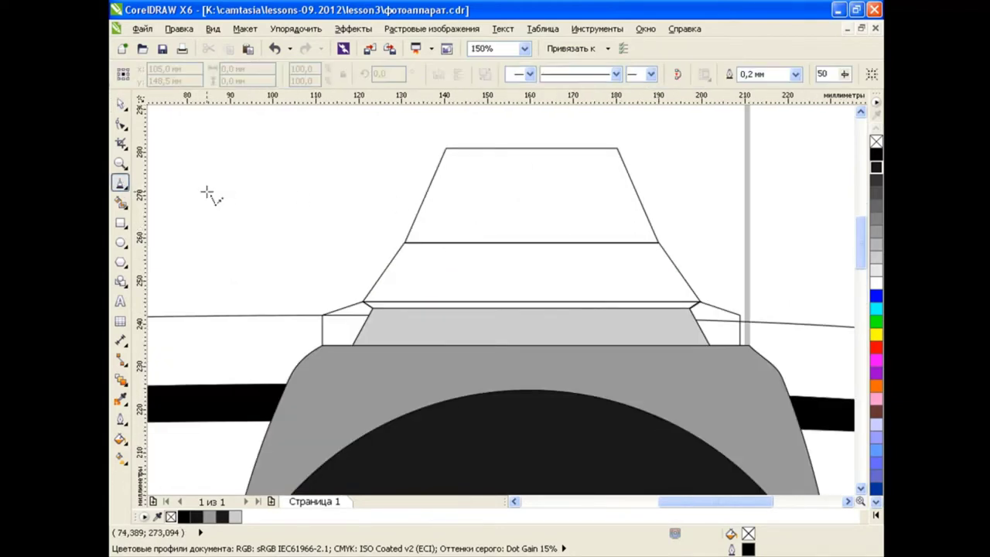
{"action": "left_click", "coordinate": [446, 147]}
{"action": "left_click", "coordinate": [410, 159]}
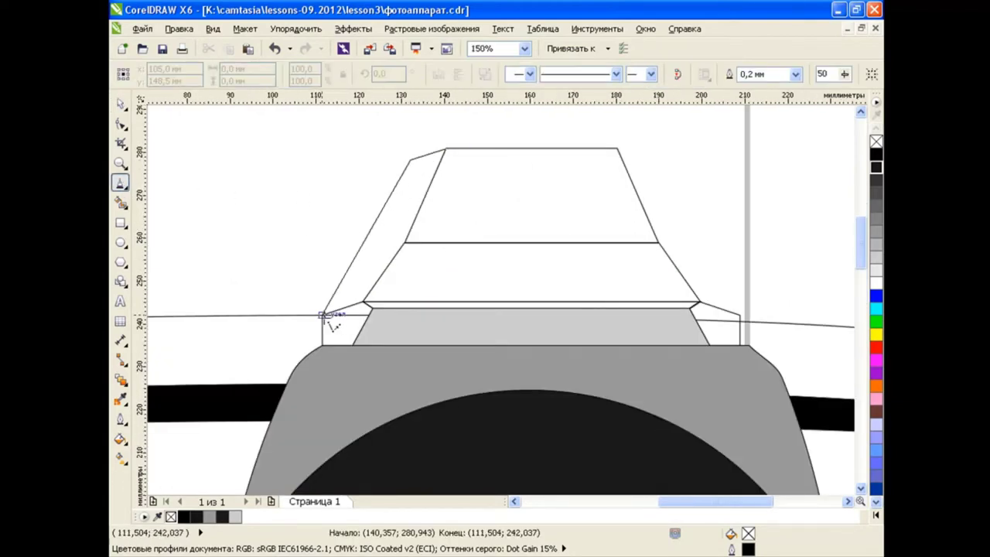
{"action": "left_click", "coordinate": [323, 315]}
{"action": "left_click", "coordinate": [364, 302]}
{"action": "left_click", "coordinate": [404, 243]}
{"action": "left_click", "coordinate": [445, 148]}
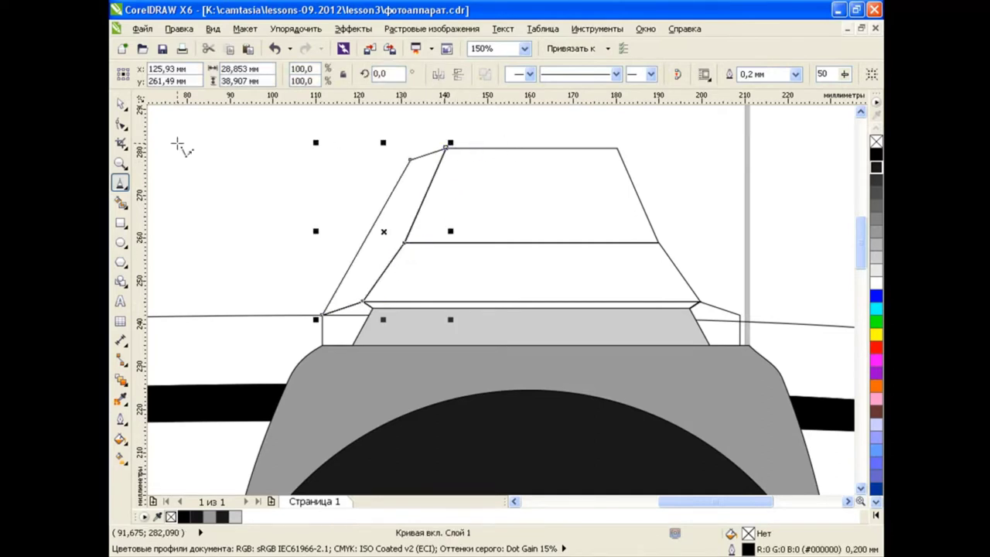
{"action": "key", "text": "space"}
Duplicate the left facet, mirror it horizontally, and place it on the housing's right edge
{"action": "left_click", "coordinate": [247, 48]}
{"action": "left_click", "coordinate": [438, 74]}
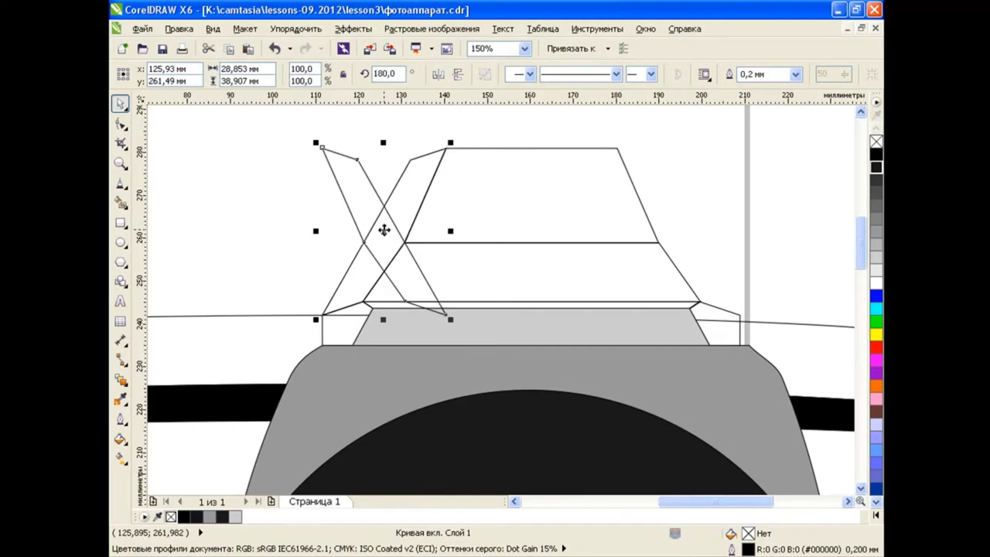
{"action": "left_click_drag", "start_coordinate": [384, 231], "coordinate": [678, 230]}
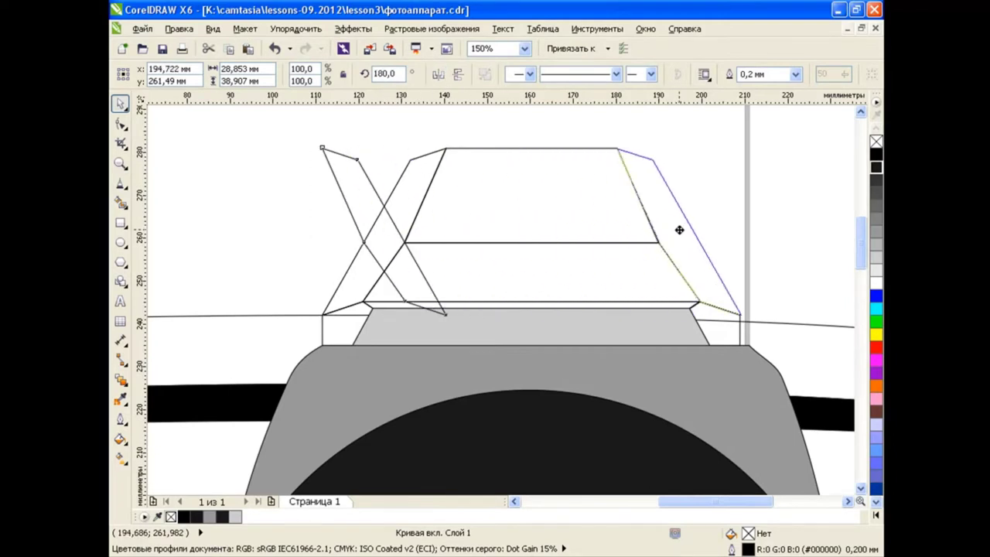
{"action": "left_click", "coordinate": [779, 257]}
{"action": "scroll", "coordinate": [714, 249], "scroll_direction": "up", "scroll_amount": 2}
{"action": "left_click", "coordinate": [661, 243]}
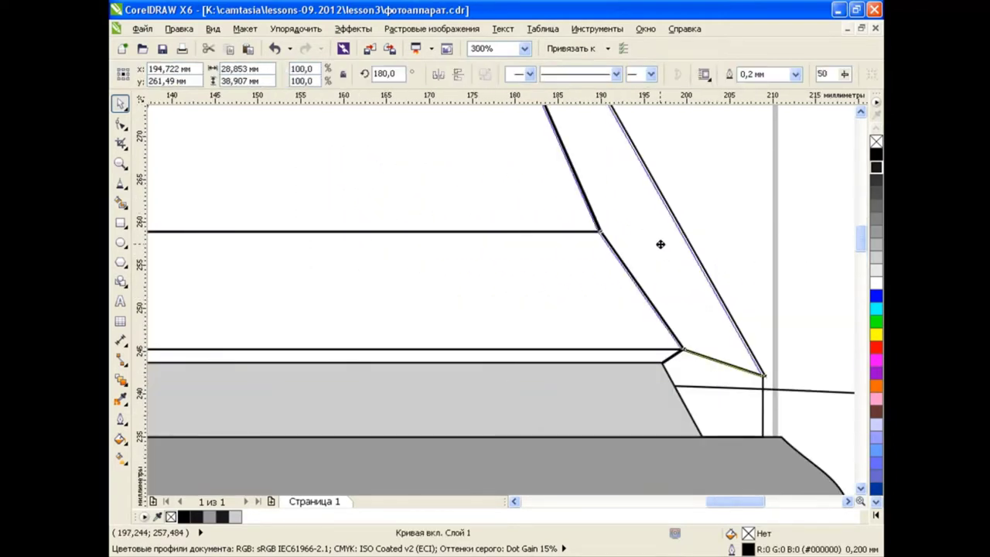
{"action": "left_click", "coordinate": [814, 282]}
{"action": "scroll", "coordinate": [488, 237], "scroll_direction": "down", "scroll_amount": 2}
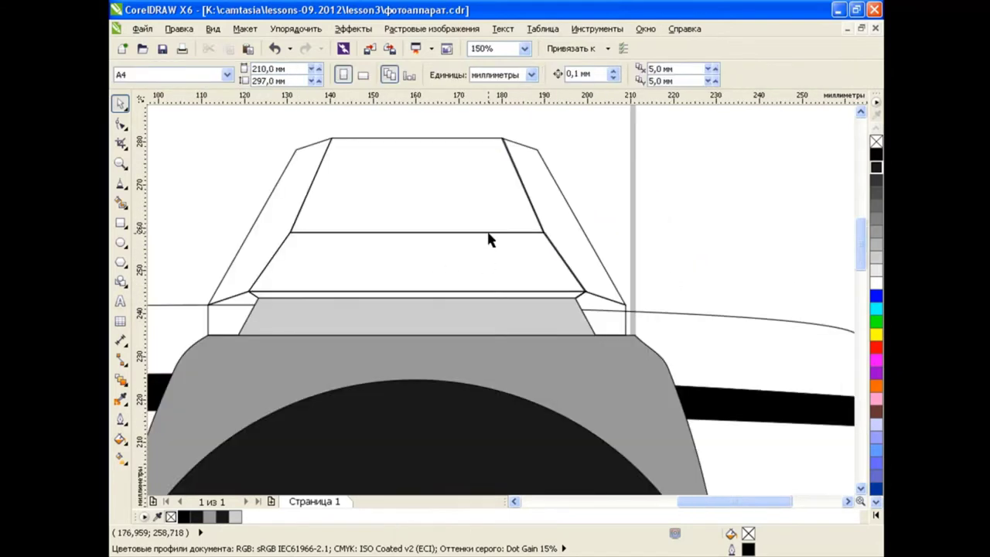
{"action": "left_click", "coordinate": [120, 183]}
Start a polyline and delete the mistaken short line it produced
{"action": "left_click", "coordinate": [181, 282]}
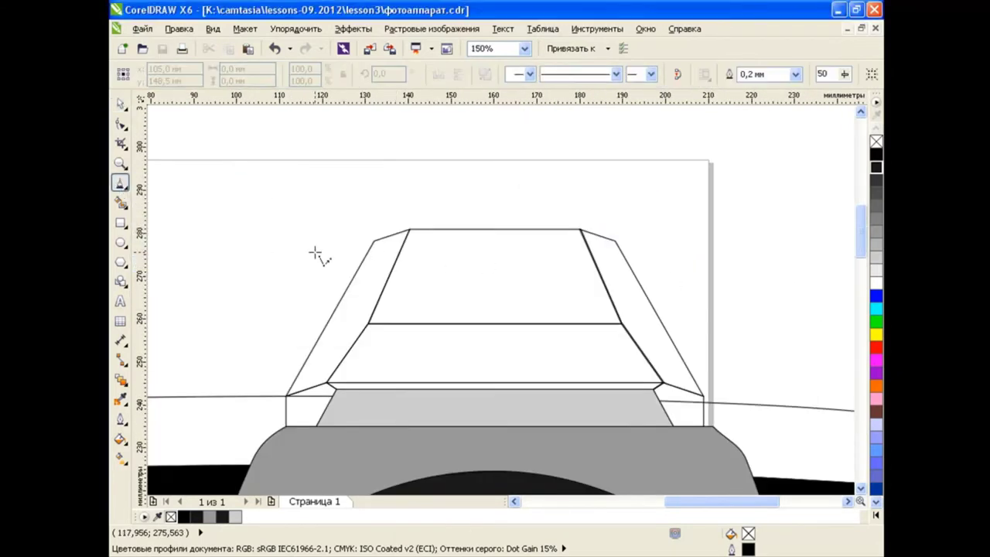
{"action": "left_click", "coordinate": [373, 241]}
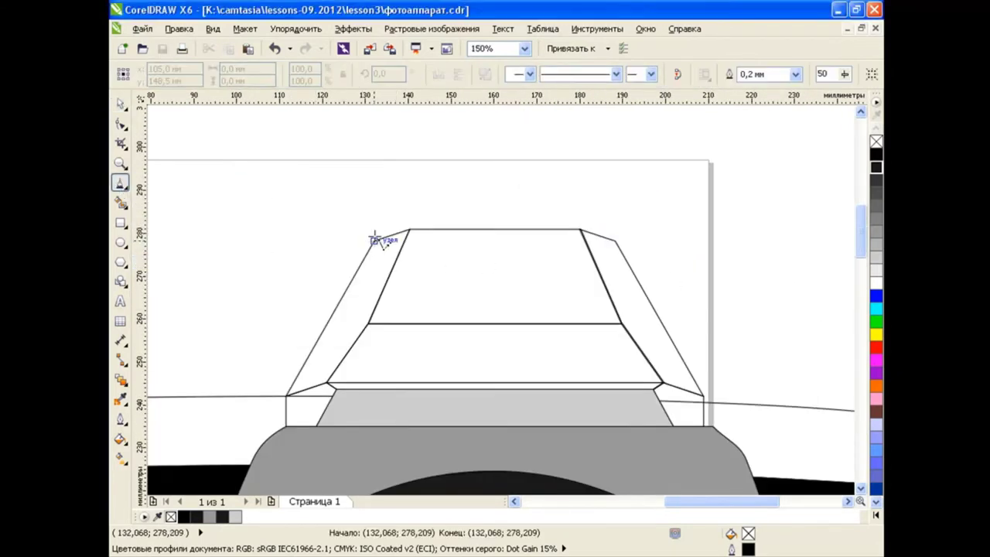
{"action": "double_click", "coordinate": [374, 221]}
{"action": "key", "text": "Delete"}
{"action": "scroll", "coordinate": [410, 252], "scroll_direction": "up", "scroll_amount": 2}
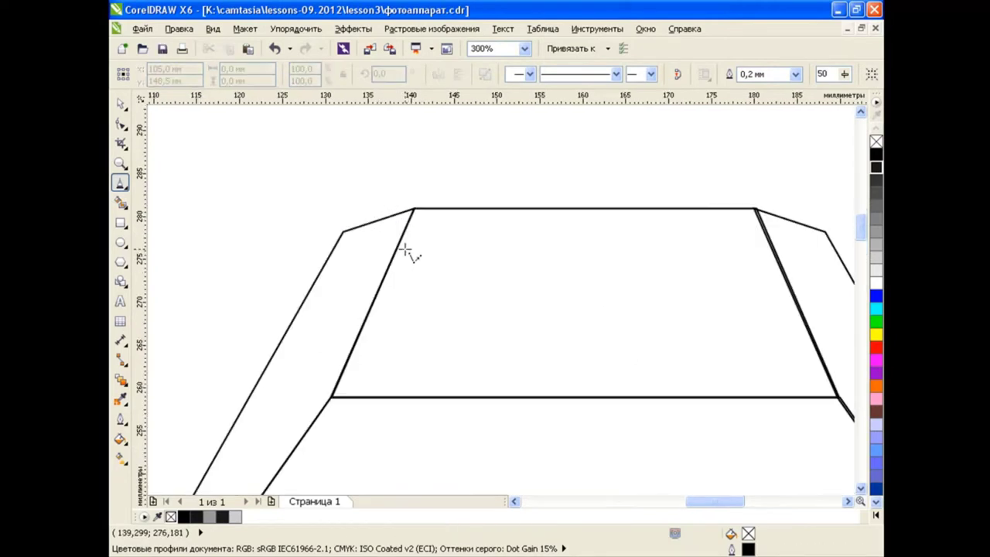
Trace a closed thin bar with bevelled ends across the housing's full top edge
{"action": "left_click", "coordinate": [341, 224]}
{"action": "left_click", "coordinate": [343, 217]}
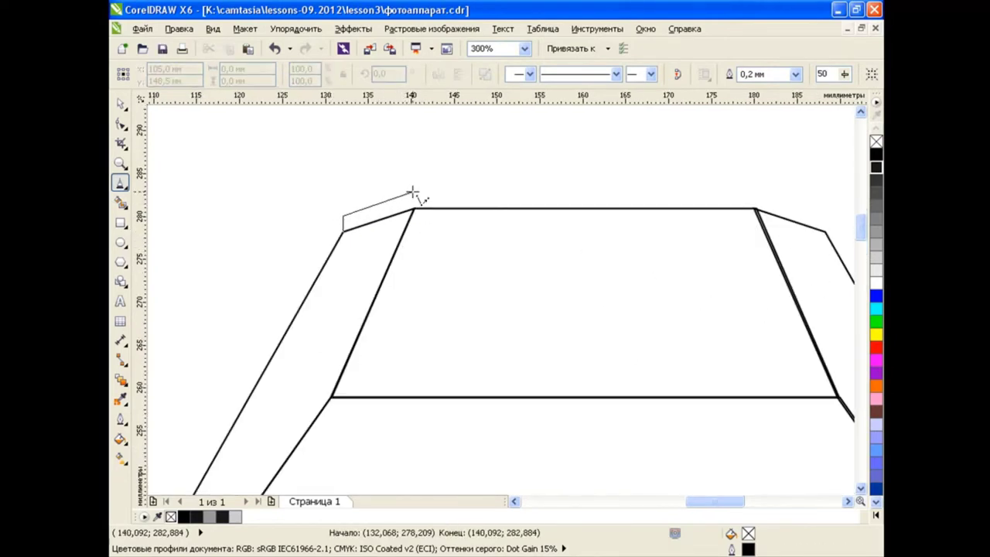
{"action": "left_click", "coordinate": [415, 191]}
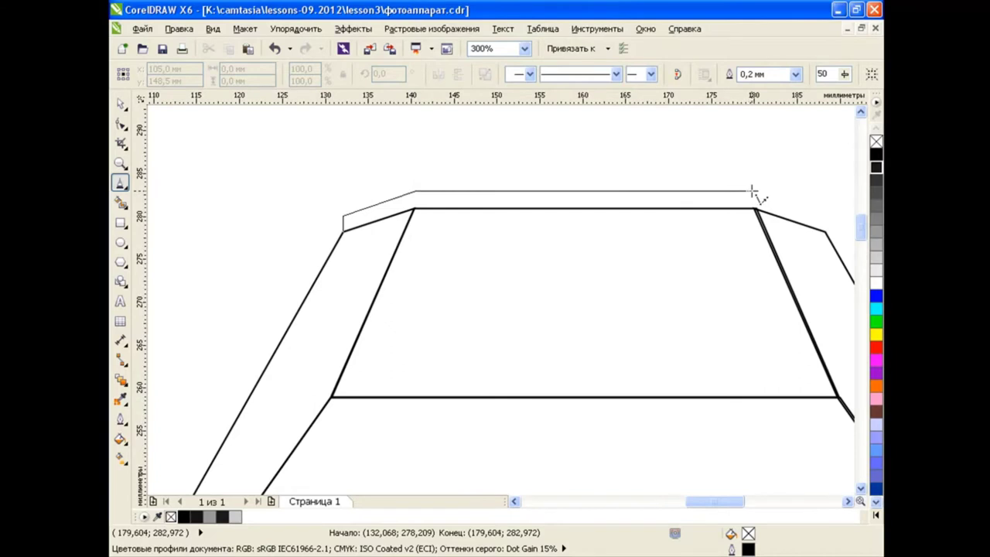
{"action": "left_click", "coordinate": [754, 190]}
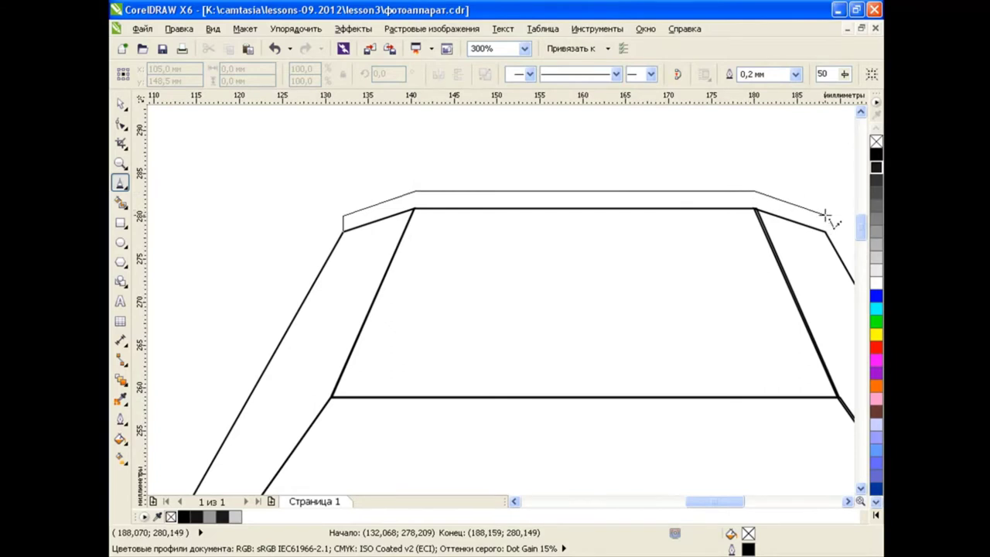
{"action": "left_click", "coordinate": [825, 213]}
{"action": "left_click", "coordinate": [825, 231]}
{"action": "left_click", "coordinate": [757, 209]}
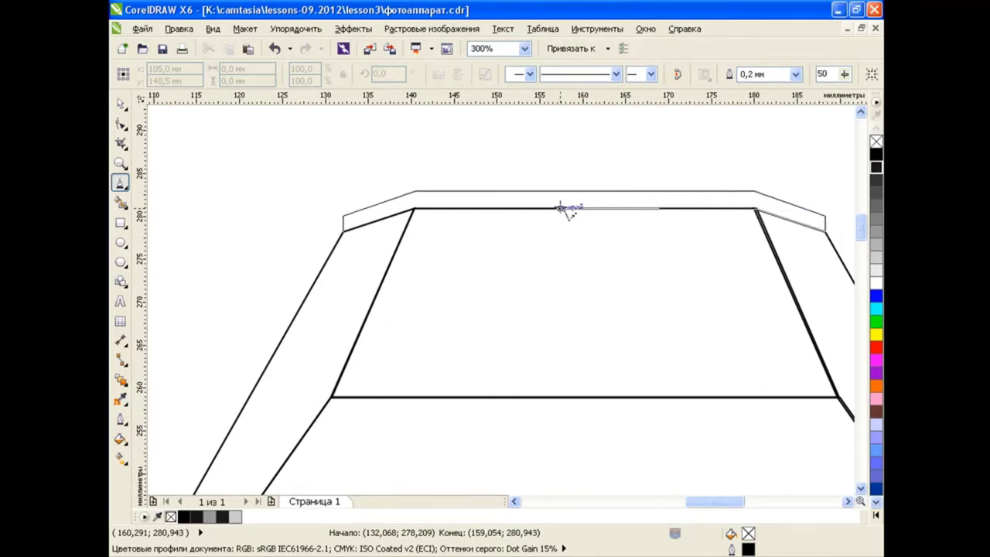
{"action": "left_click", "coordinate": [414, 208]}
{"action": "left_click", "coordinate": [343, 231]}
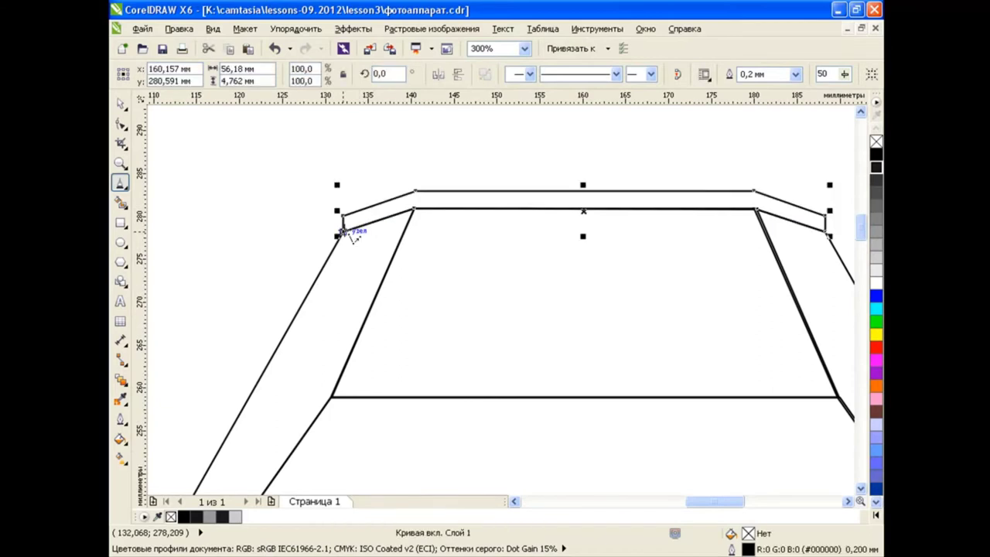
{"action": "left_click", "coordinate": [120, 104]}
{"action": "left_click", "coordinate": [605, 225]}
{"action": "scroll", "coordinate": [606, 225], "scroll_direction": "down", "scroll_amount": 1}
{"action": "scroll", "coordinate": [674, 232], "scroll_direction": "down", "scroll_amount": 1}
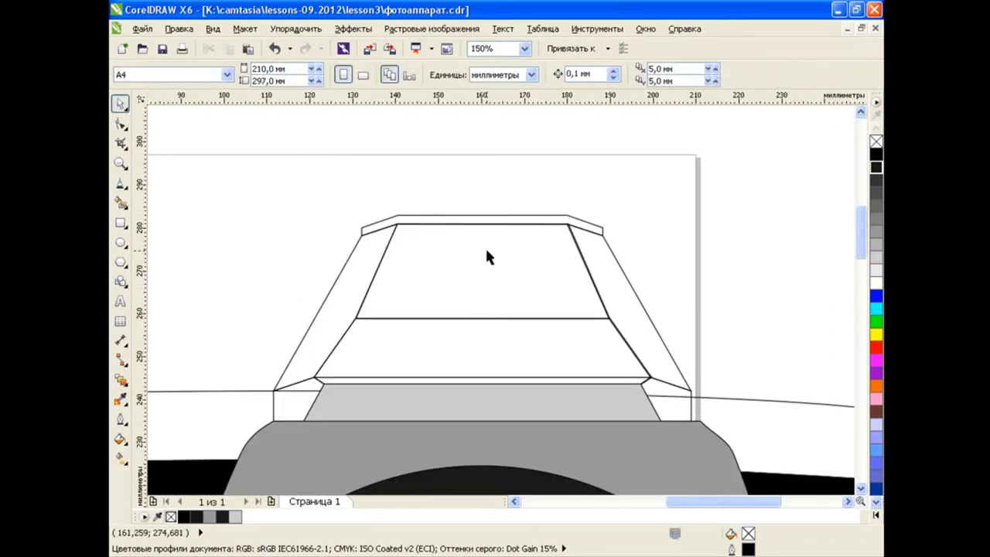
Draw a tall rectangle above the bar's left end with 50 mm and 5 mm top corner radii
{"action": "key", "text": "F6"}
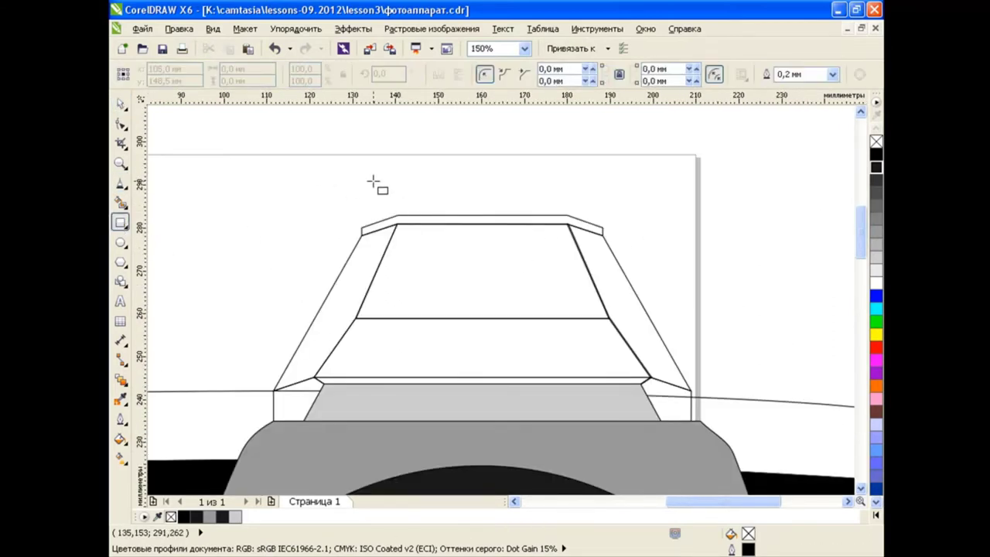
{"action": "left_click_drag", "start_coordinate": [372, 177], "coordinate": [400, 227]}
{"action": "key", "text": "F10"}
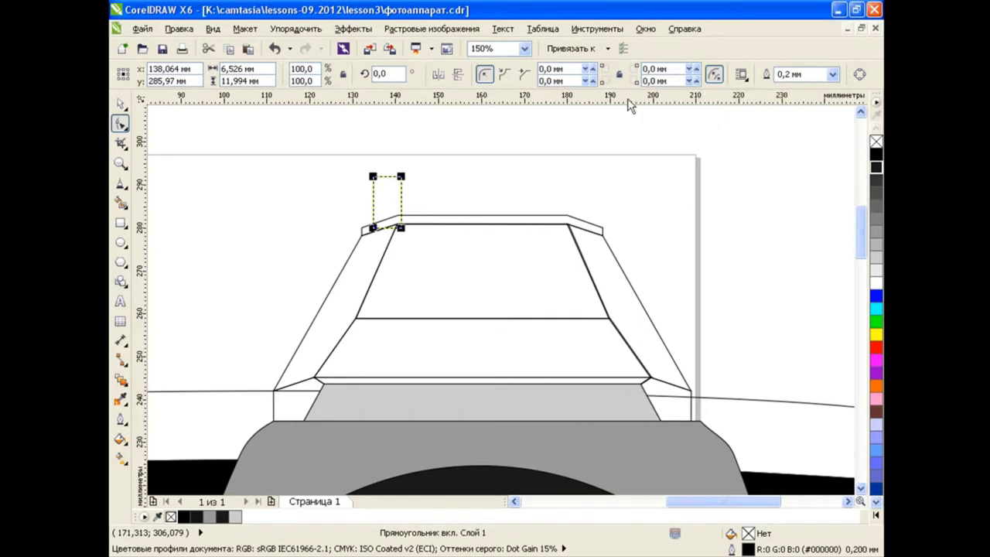
{"action": "double_click", "coordinate": [541, 69]}
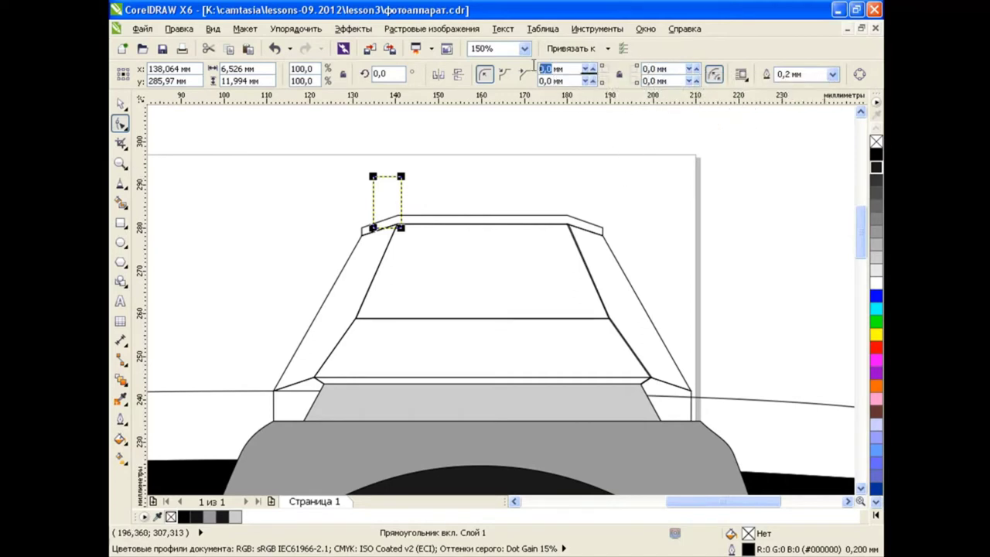
{"action": "key", "text": "Tab"}
{"action": "type", "text": "2"}
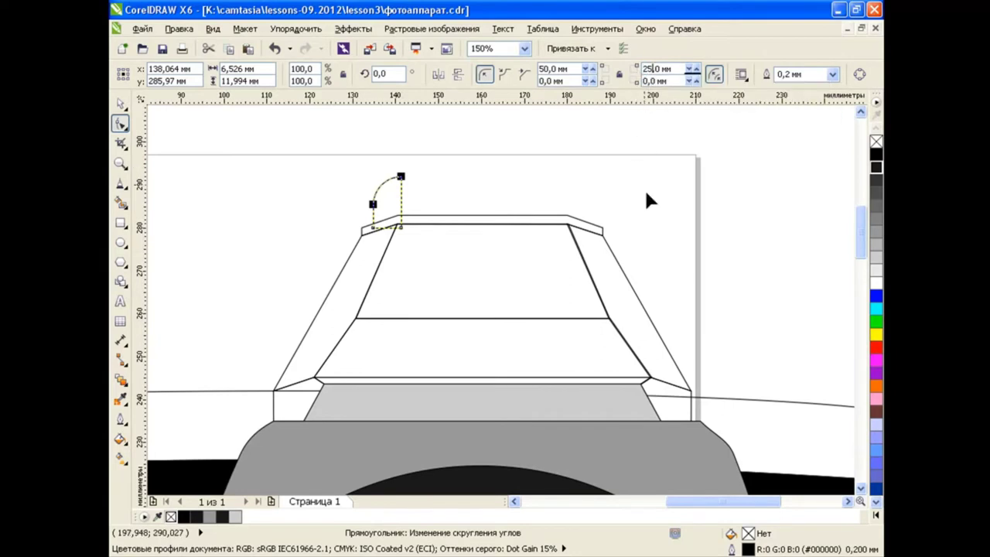
{"action": "type", "text": "5"}
{"action": "key", "text": "Return"}
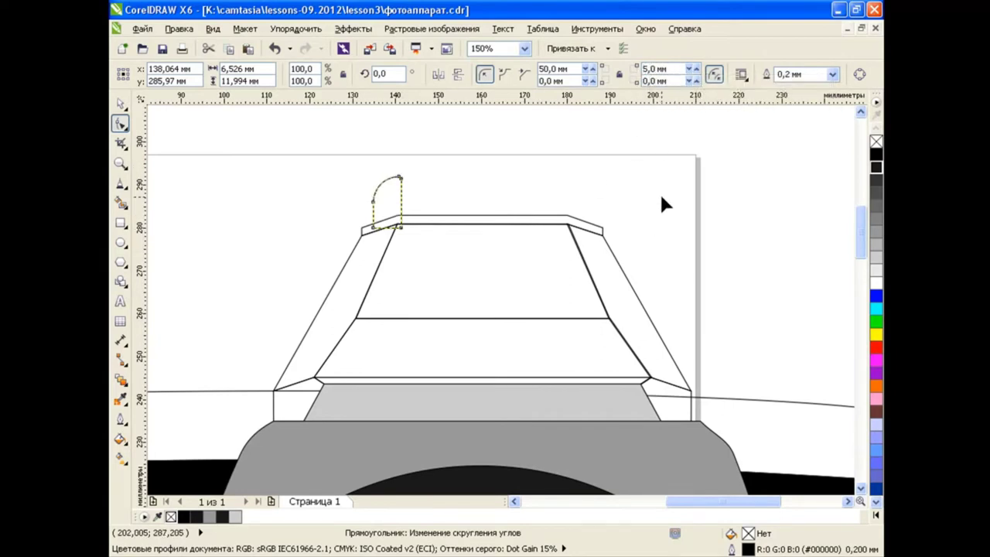
{"action": "scroll", "coordinate": [397, 188], "scroll_direction": "up", "scroll_amount": 1}
{"action": "scroll", "coordinate": [436, 192], "scroll_direction": "up", "scroll_amount": 1}
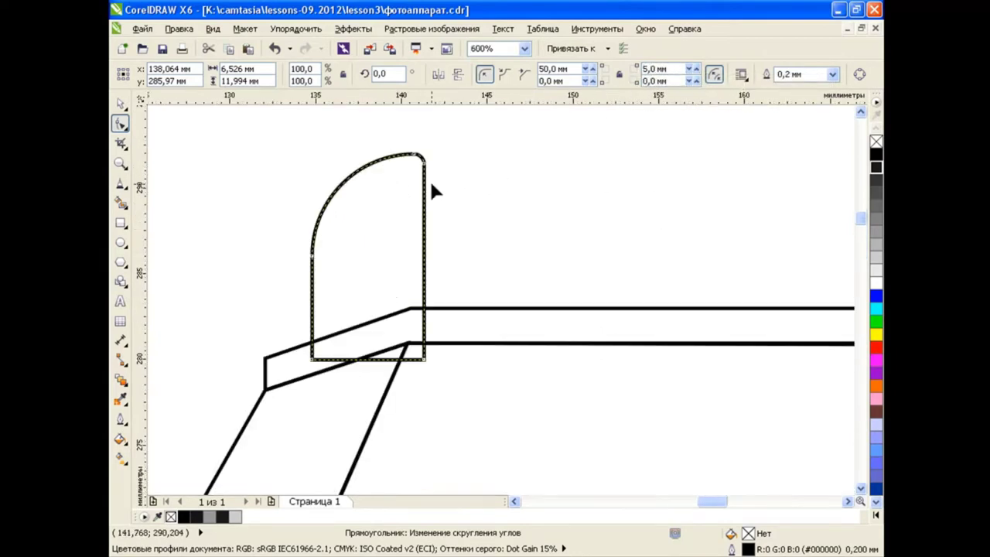
{"action": "scroll", "coordinate": [476, 188], "scroll_direction": "down", "scroll_amount": 2}
{"action": "scroll", "coordinate": [593, 223], "scroll_direction": "up", "scroll_amount": 1}
{"action": "scroll", "coordinate": [593, 223], "scroll_direction": "down", "scroll_amount": 1}
Duplicate the rounded tab, mirror it horizontally, and place it at the bar's right end
{"action": "key", "text": "space"}
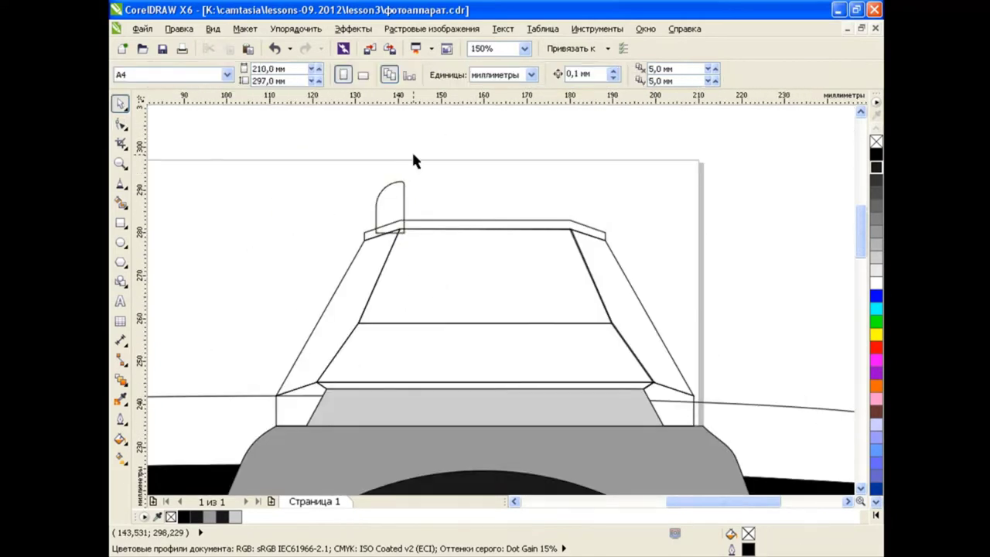
{"action": "left_click", "coordinate": [379, 197]}
{"action": "left_click", "coordinate": [247, 51]}
{"action": "left_click", "coordinate": [439, 74]}
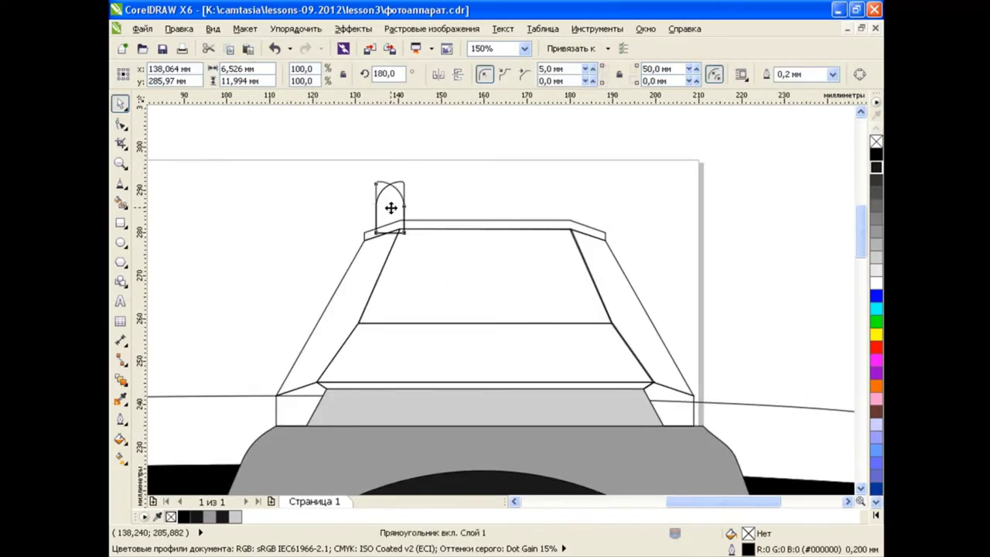
{"action": "left_click_drag", "start_coordinate": [392, 206], "coordinate": [578, 207]}
{"action": "left_click", "coordinate": [619, 218]}
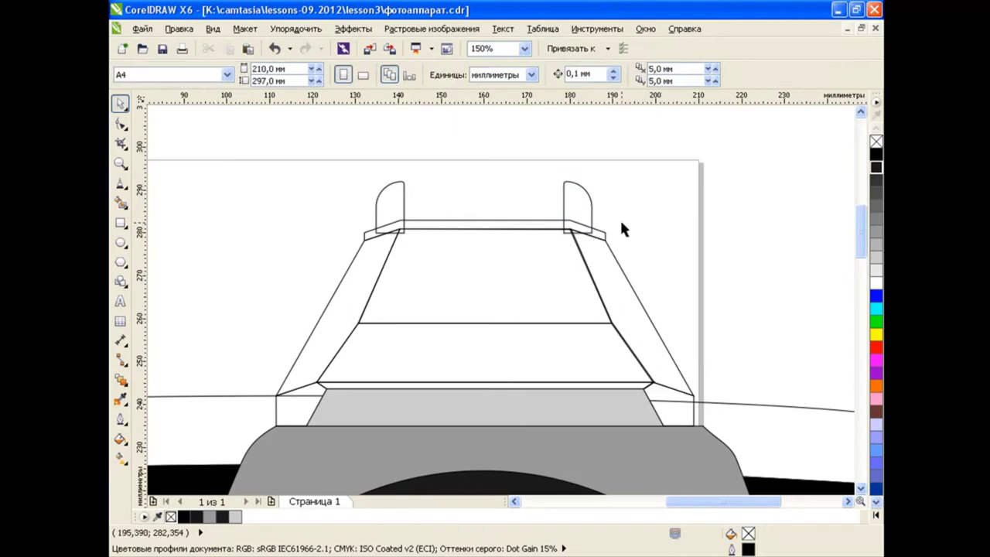
{"action": "left_click", "coordinate": [578, 207]}
{"action": "left_click", "coordinate": [659, 207]}
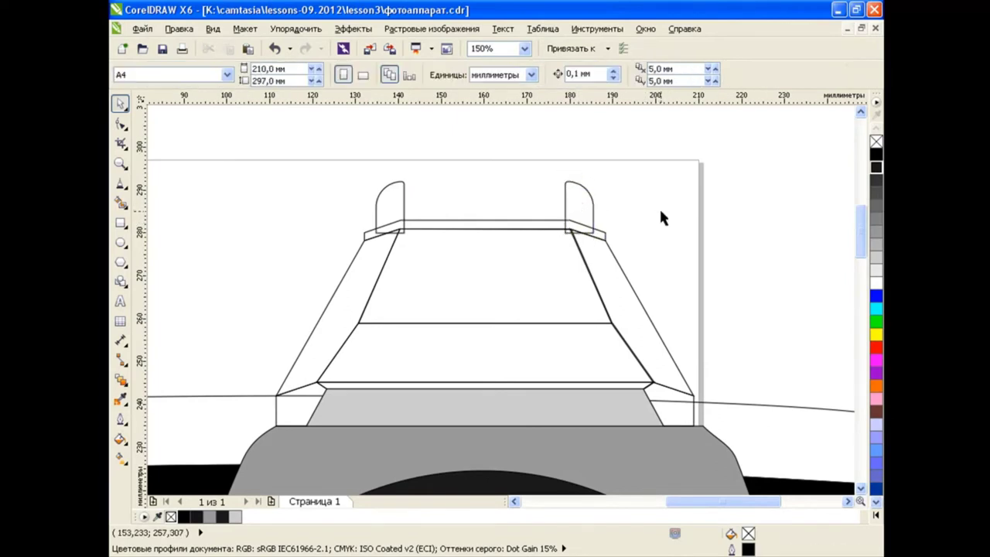
{"action": "left_click", "coordinate": [120, 222]}
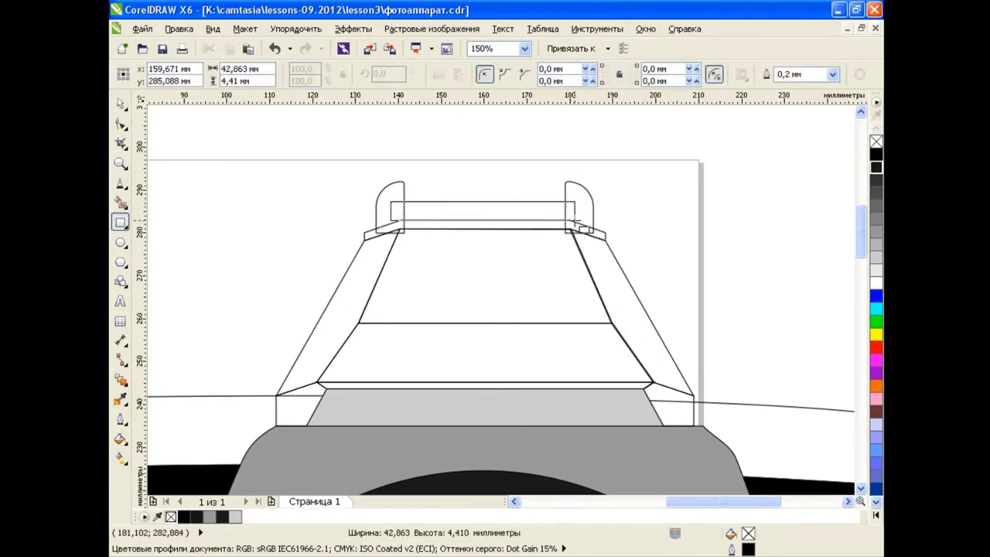
Add a bar rectangle between the tabs, raise it with both tabs, and stretch it taller
{"action": "left_click_drag", "start_coordinate": [392, 202], "coordinate": [579, 227]}
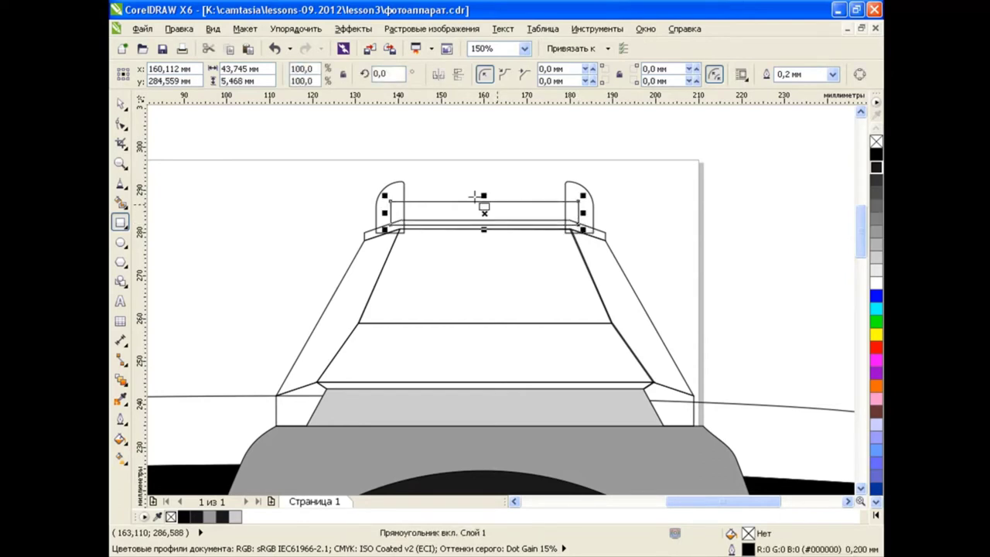
{"action": "key", "text": "space"}
{"action": "left_click", "coordinate": [269, 239]}
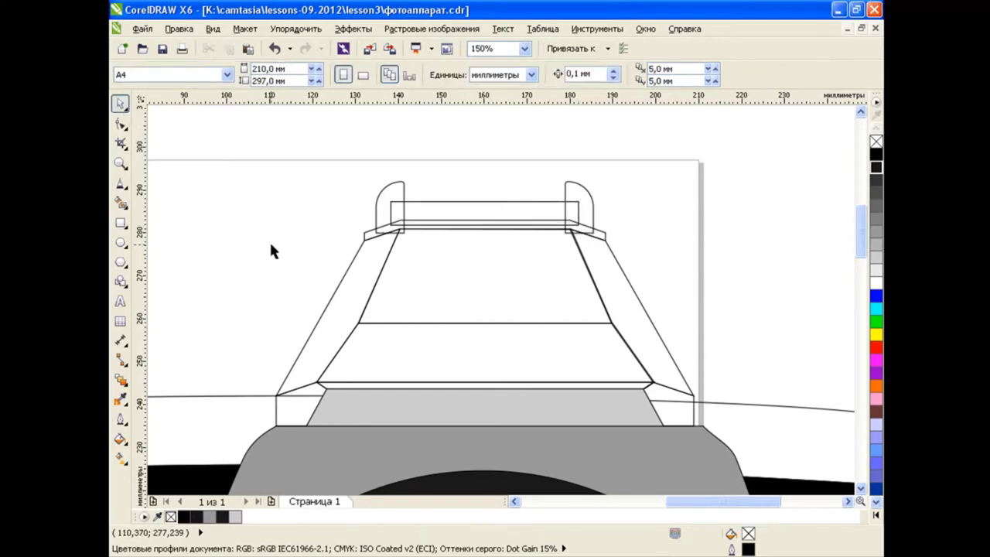
{"action": "left_click", "coordinate": [466, 205]}
{"action": "left_click", "coordinate": [413, 194]}
{"action": "left_click", "coordinate": [457, 206], "text": "shift"}
{"action": "left_click_drag", "start_coordinate": [513, 215], "coordinate": [513, 182]}
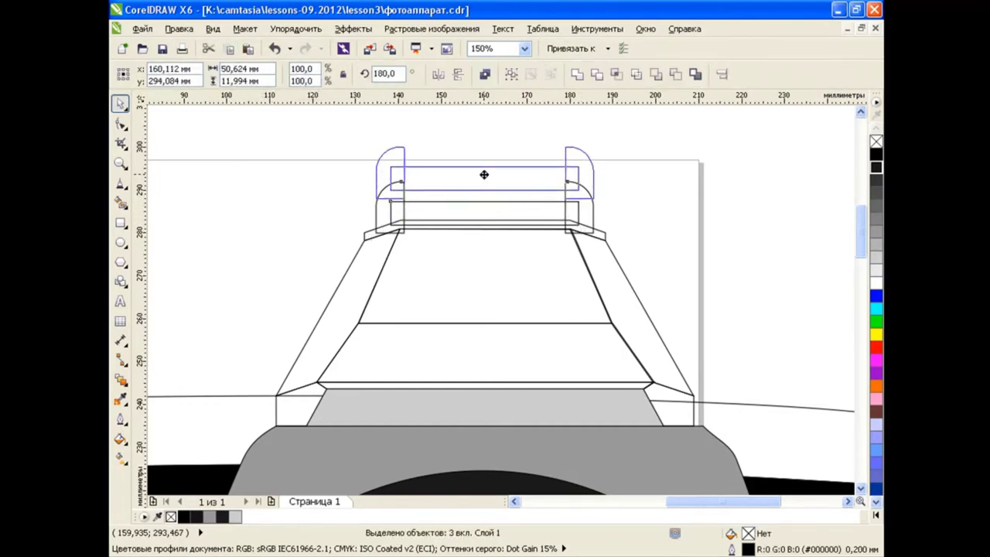
{"action": "left_click", "coordinate": [649, 202]}
{"action": "left_click", "coordinate": [486, 191]}
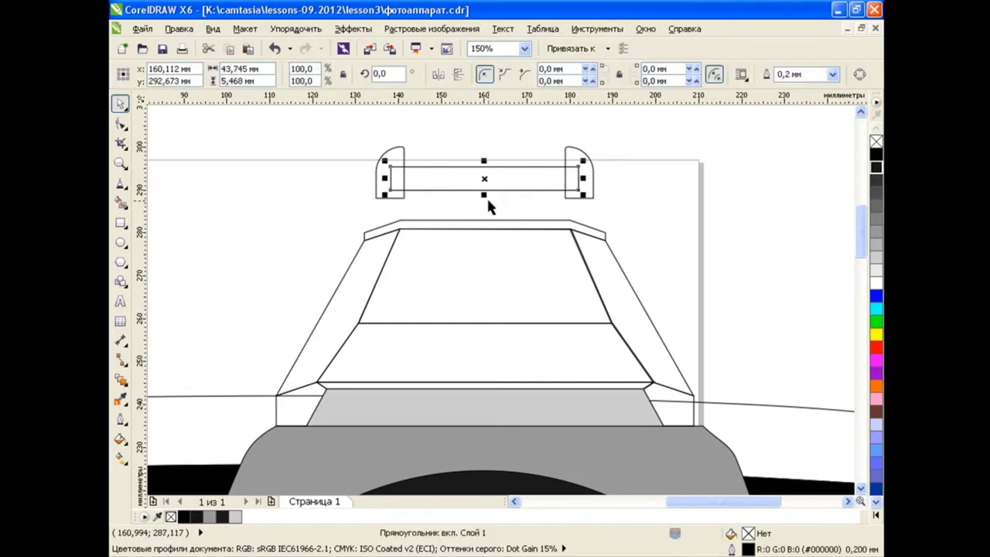
{"action": "left_click_drag", "start_coordinate": [487, 197], "coordinate": [485, 209]}
{"action": "left_click", "coordinate": [653, 203]}
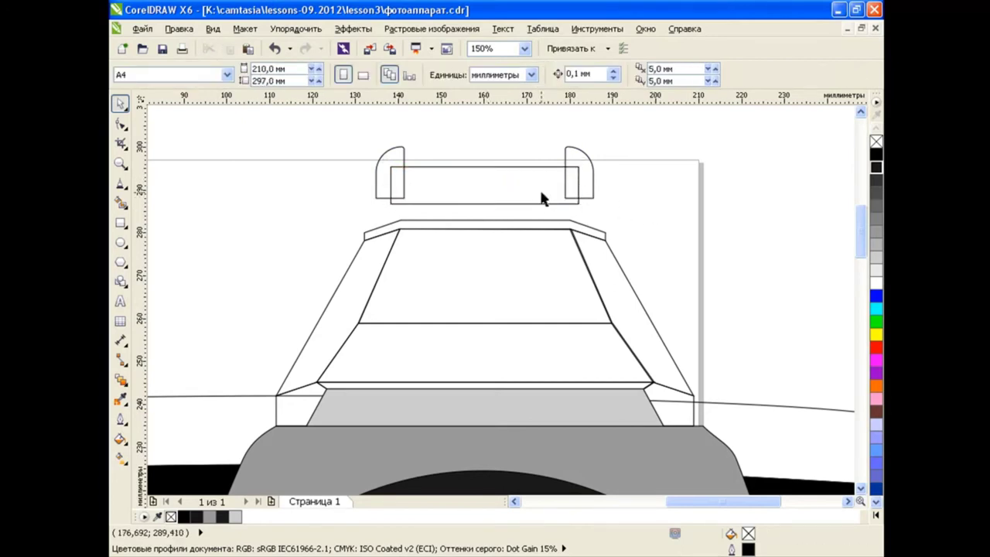
Smart Fill both tab shapes grey and move the grey tabs down onto the bar
{"action": "left_click", "coordinate": [121, 201]}
{"action": "left_click", "coordinate": [398, 158]}
{"action": "left_click", "coordinate": [570, 156]}
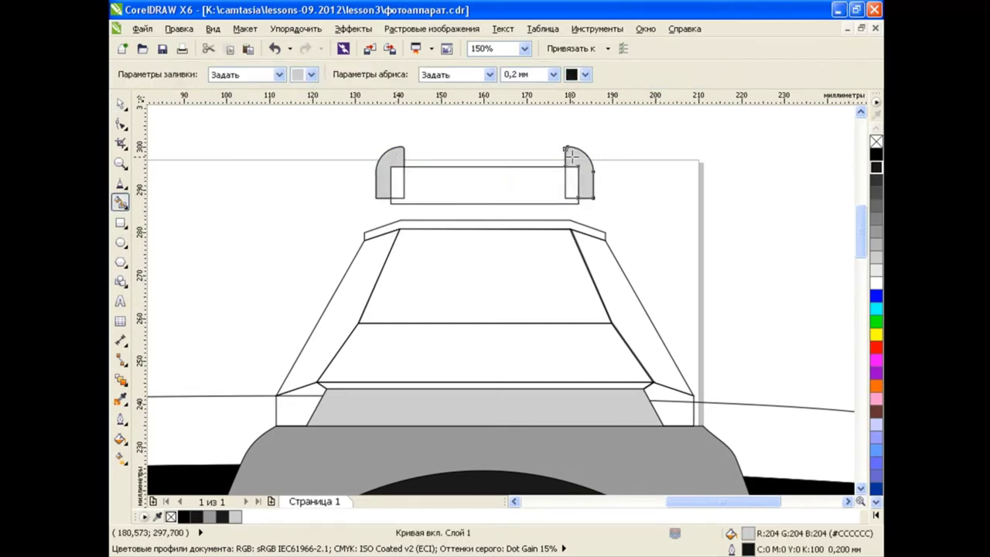
{"action": "left_click", "coordinate": [120, 102]}
{"action": "left_click", "coordinate": [387, 178]}
{"action": "left_click", "coordinate": [582, 177], "text": "shift"}
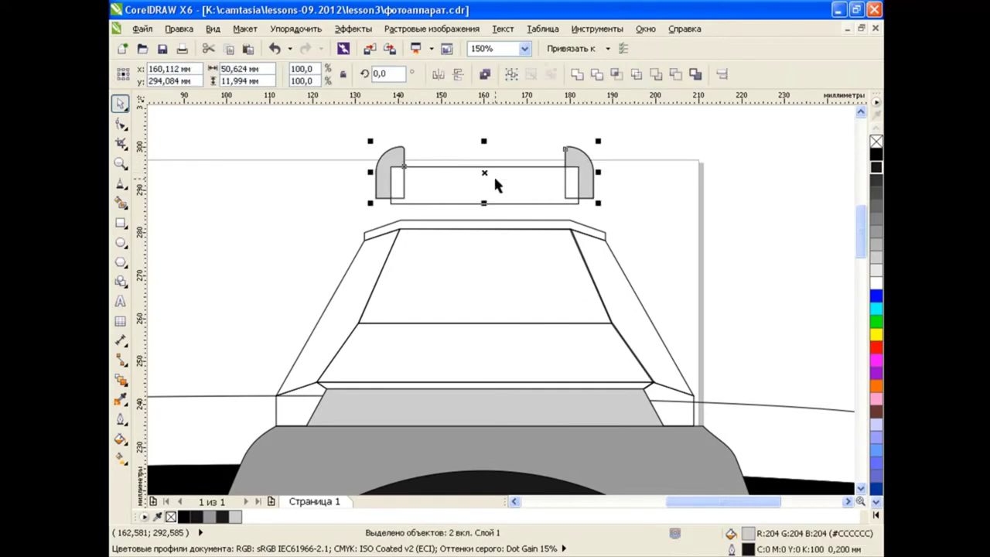
{"action": "left_click_drag", "start_coordinate": [484, 184], "coordinate": [482, 207]}
{"action": "left_click", "coordinate": [585, 166]}
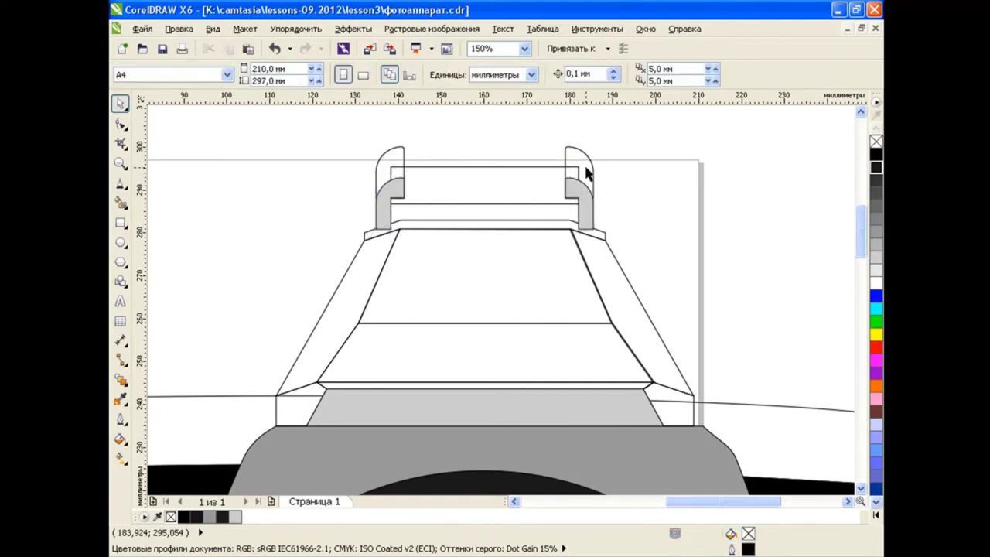
{"action": "left_click", "coordinate": [460, 203]}
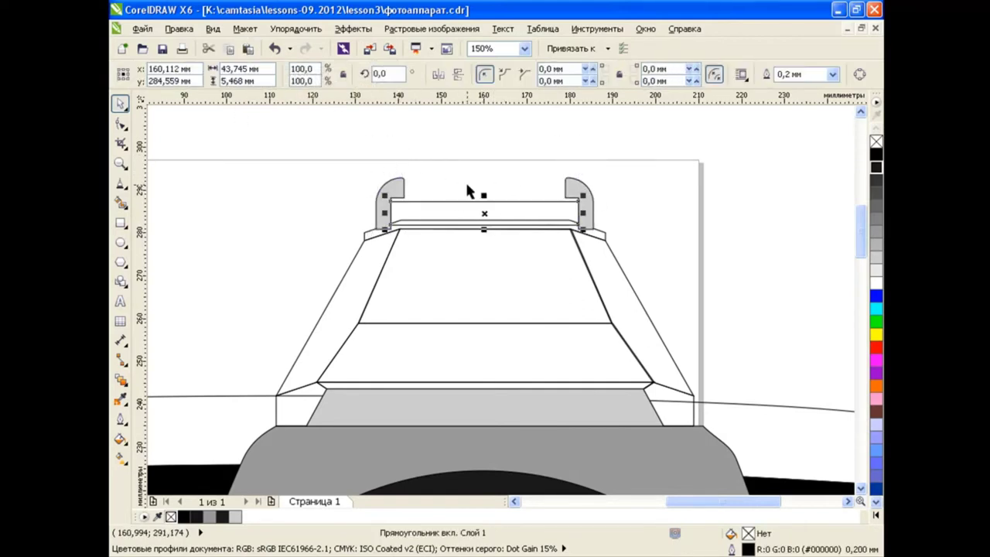
{"action": "left_click", "coordinate": [399, 189]}
{"action": "left_click", "coordinate": [582, 197], "text": "shift"}
{"action": "left_click_drag", "start_coordinate": [484, 205], "coordinate": [484, 209]}
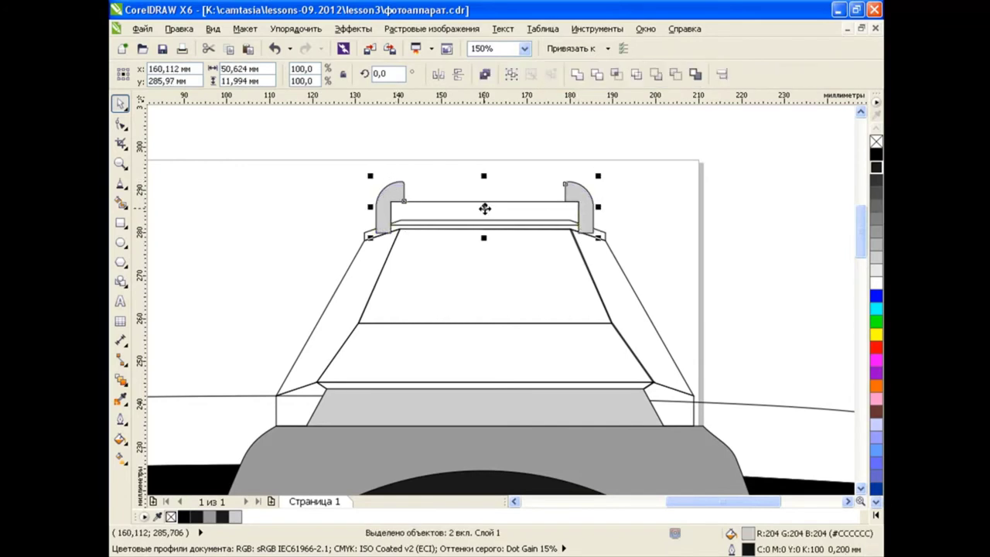
{"action": "key", "text": "Escape"}
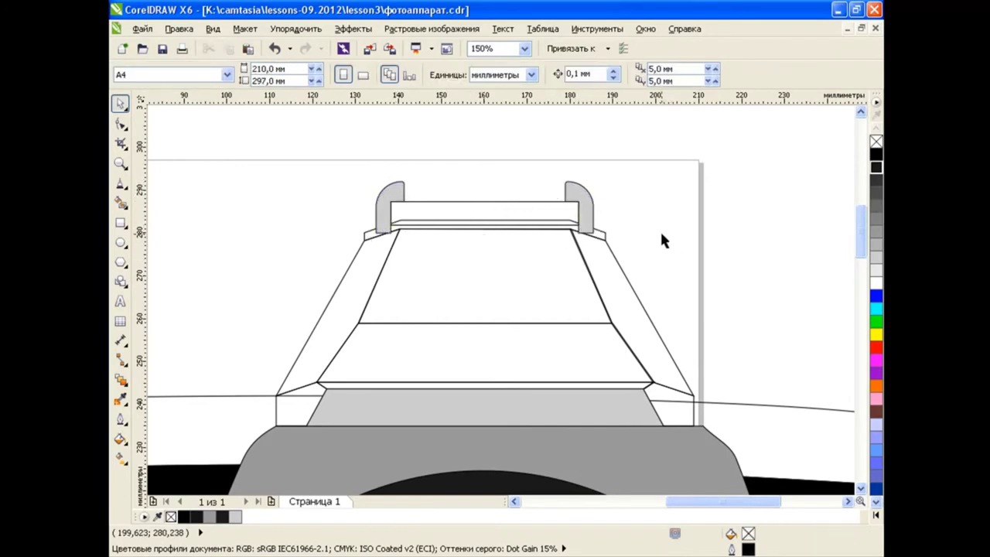
Draw a smaller plate rectangle on top of the flash shoe bar
{"action": "left_click", "coordinate": [120, 222]}
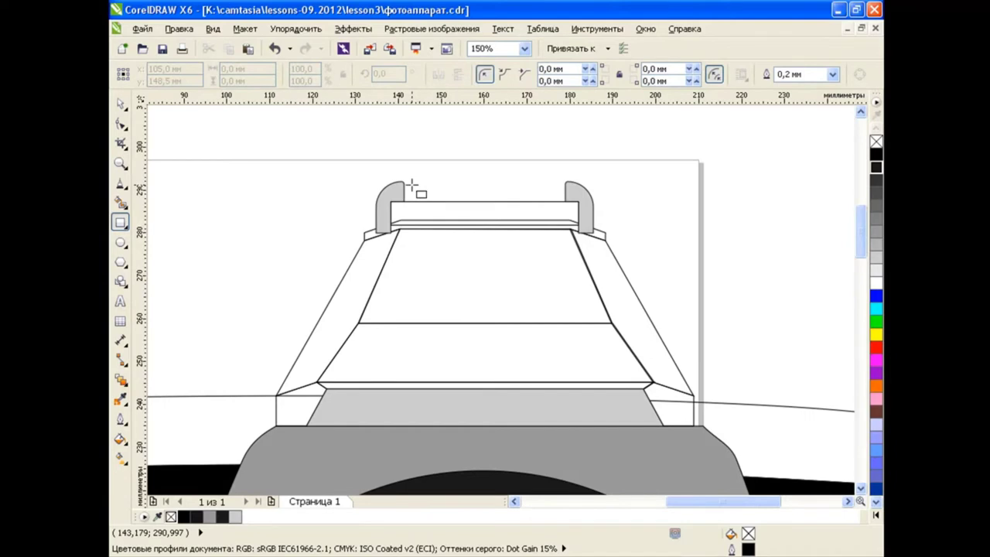
{"action": "left_click_drag", "start_coordinate": [412, 185], "coordinate": [556, 202]}
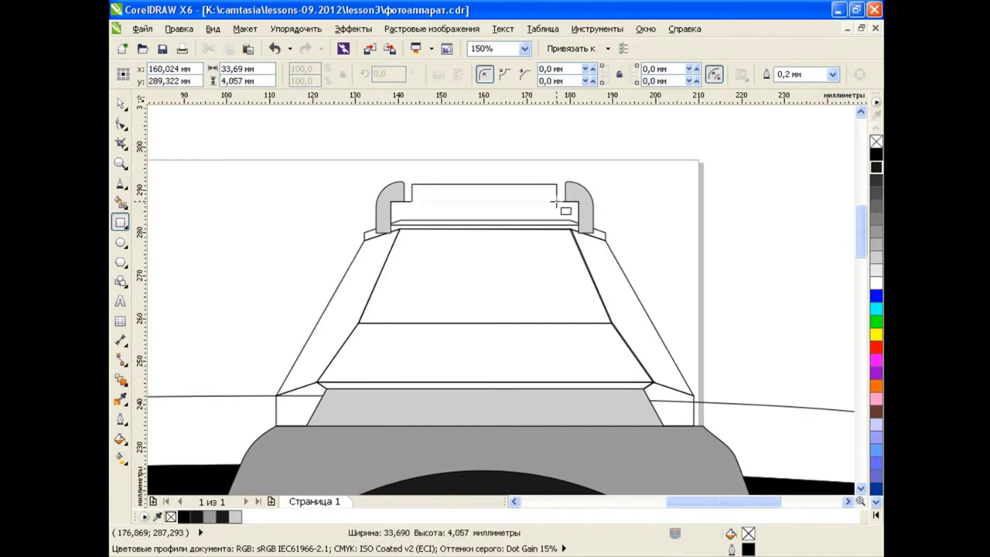
{"action": "key", "text": "space"}
{"action": "left_click_drag", "start_coordinate": [372, 167], "coordinate": [601, 250]}
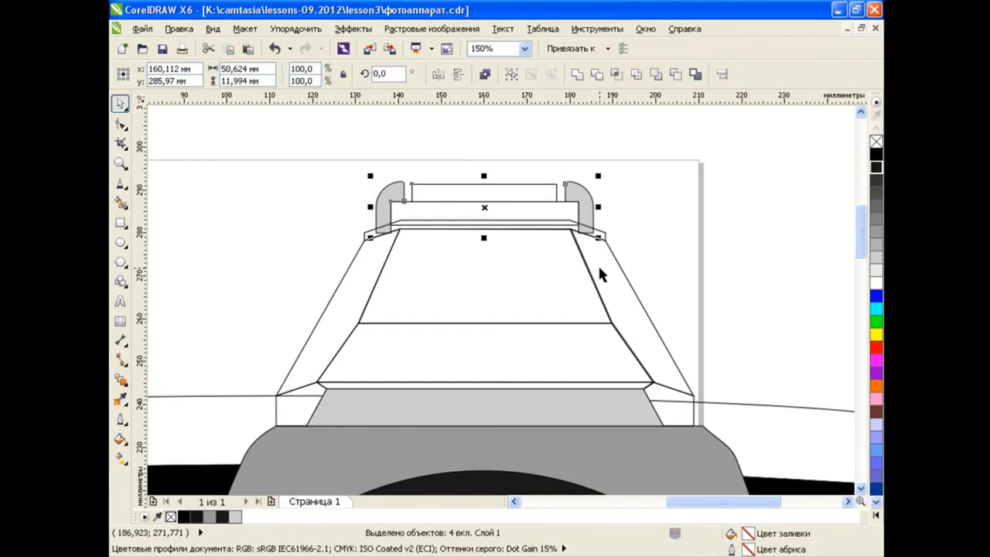
Fill the thin strip beneath the flash shoe grey
{"action": "left_click", "coordinate": [662, 283]}
{"action": "left_click", "coordinate": [600, 233]}
{"action": "left_click", "coordinate": [876, 231]}
{"action": "left_click", "coordinate": [729, 246]}
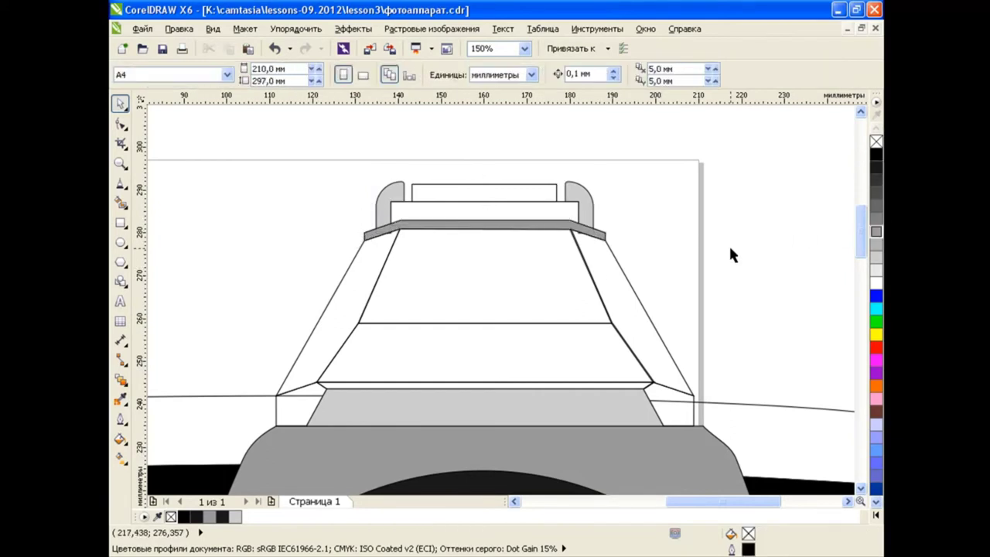
Leave a smaller 10.7 mm copy of the round button right of the prism housing
{"action": "scroll", "coordinate": [559, 240], "scroll_direction": "down", "scroll_amount": 2}
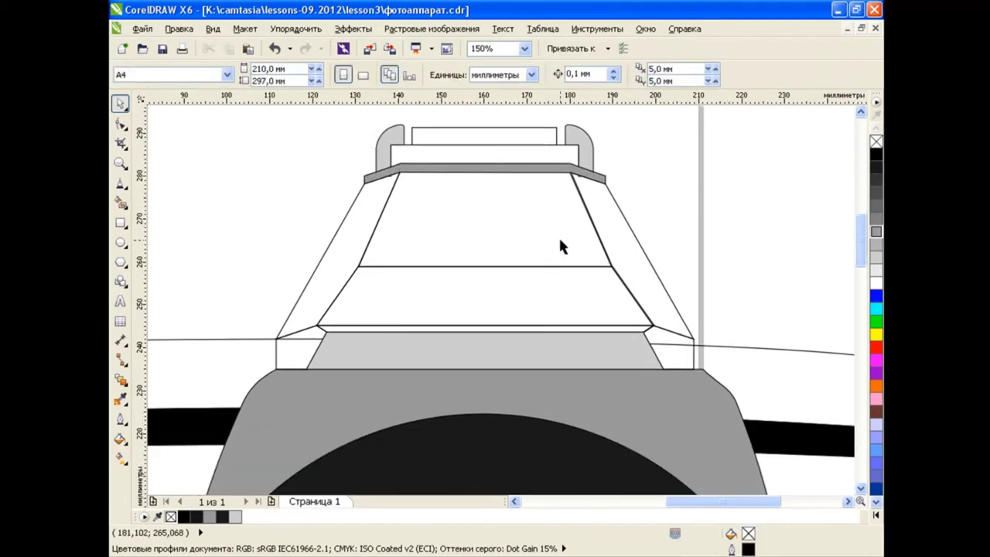
{"action": "scroll", "coordinate": [534, 246], "scroll_direction": "down", "scroll_amount": 1}
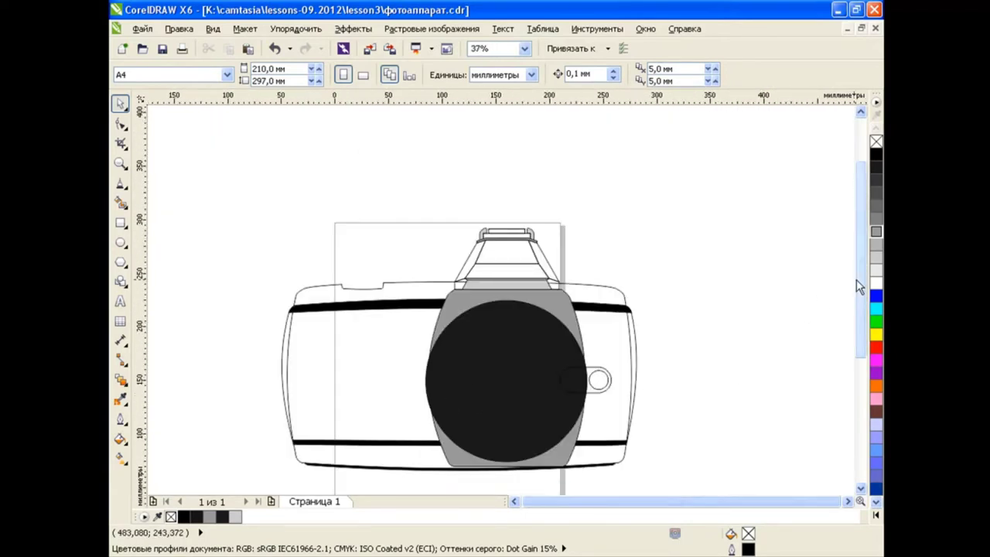
{"action": "scroll", "coordinate": [630, 253], "scroll_direction": "up", "scroll_amount": 1}
{"action": "left_click", "coordinate": [591, 369]}
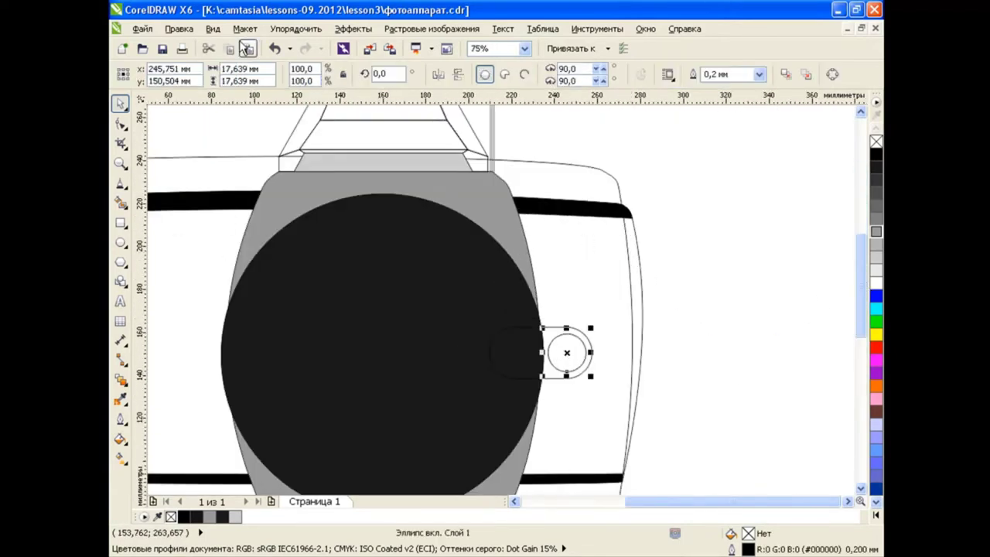
{"action": "left_click_drag", "start_coordinate": [593, 377], "coordinate": [576, 366]}
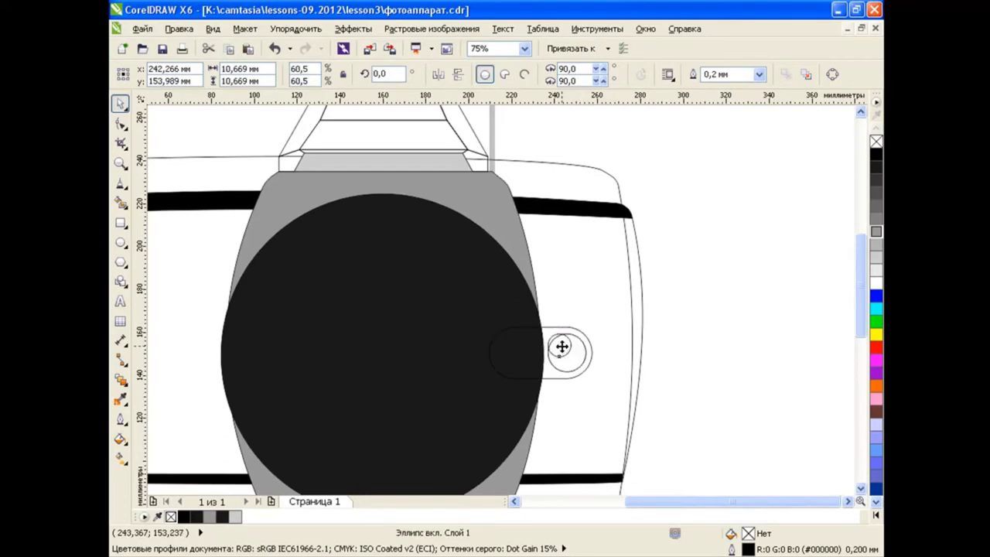
{"action": "left_click", "coordinate": [685, 252]}
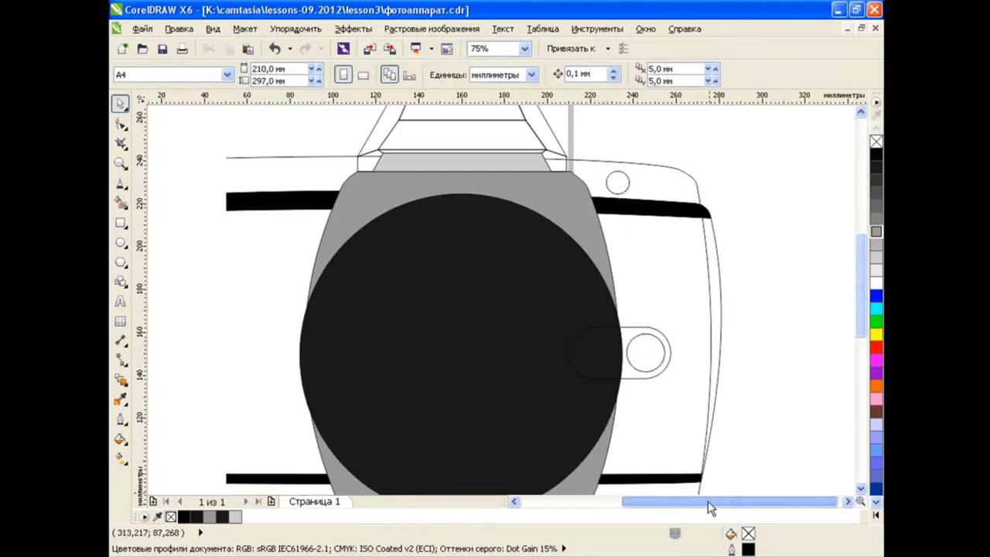
{"action": "left_click_drag", "start_coordinate": [707, 501], "coordinate": [668, 502]}
{"action": "scroll", "coordinate": [479, 276], "scroll_direction": "down", "scroll_amount": 1}
{"action": "scroll", "coordinate": [731, 186], "scroll_direction": "up", "scroll_amount": 1}
{"action": "scroll", "coordinate": [731, 187], "scroll_direction": "up", "scroll_amount": 2}
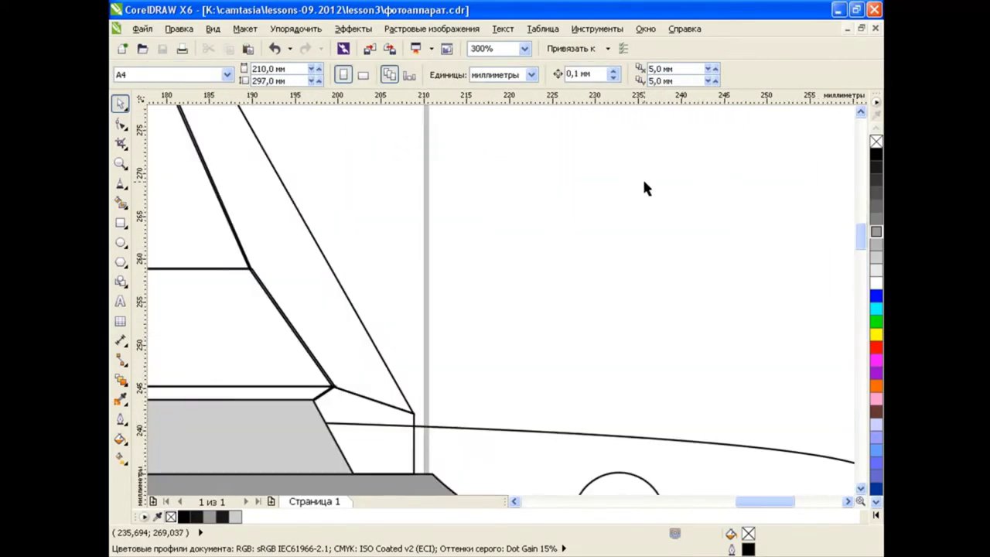
{"action": "scroll", "coordinate": [642, 186], "scroll_direction": "down", "scroll_amount": 2}
{"action": "scroll", "coordinate": [433, 205], "scroll_direction": "up", "scroll_amount": 1}
{"action": "scroll", "coordinate": [675, 365], "scroll_direction": "up", "scroll_amount": 1}
{"action": "left_click_drag", "start_coordinate": [688, 501], "coordinate": [681, 501]}
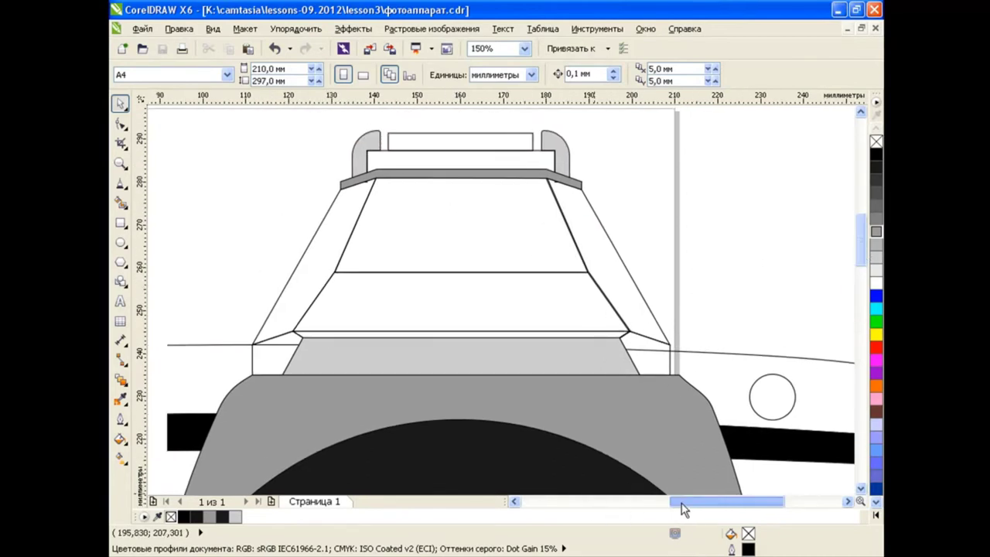
Give the trapezoid below the viewfinder a vertical dark-to-light grey custom gradient fill
{"action": "left_click", "coordinate": [490, 358]}
{"action": "left_click", "coordinate": [120, 438]}
{"action": "left_click", "coordinate": [186, 456]}
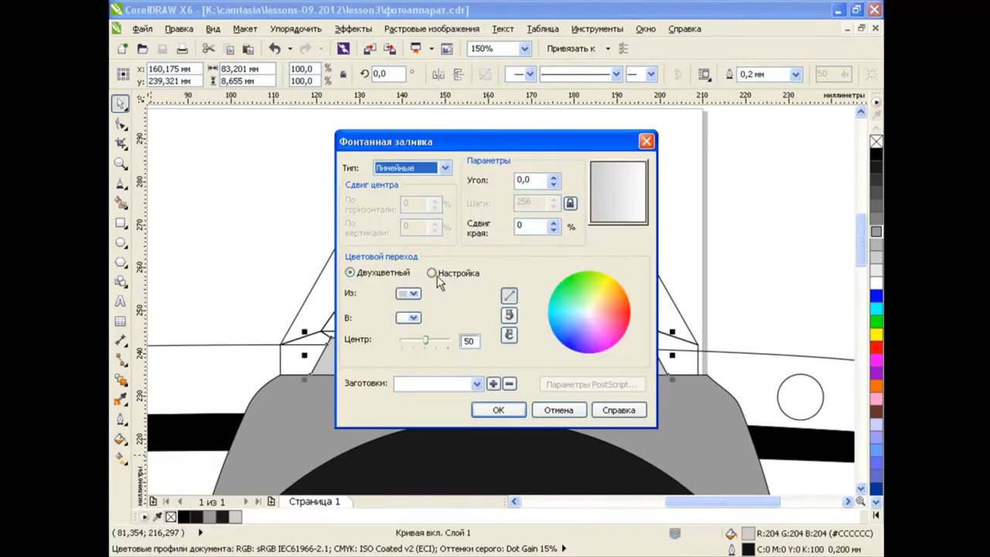
{"action": "left_click", "coordinate": [432, 273]}
{"action": "left_click", "coordinate": [522, 179]}
{"action": "type", "text": "9"}
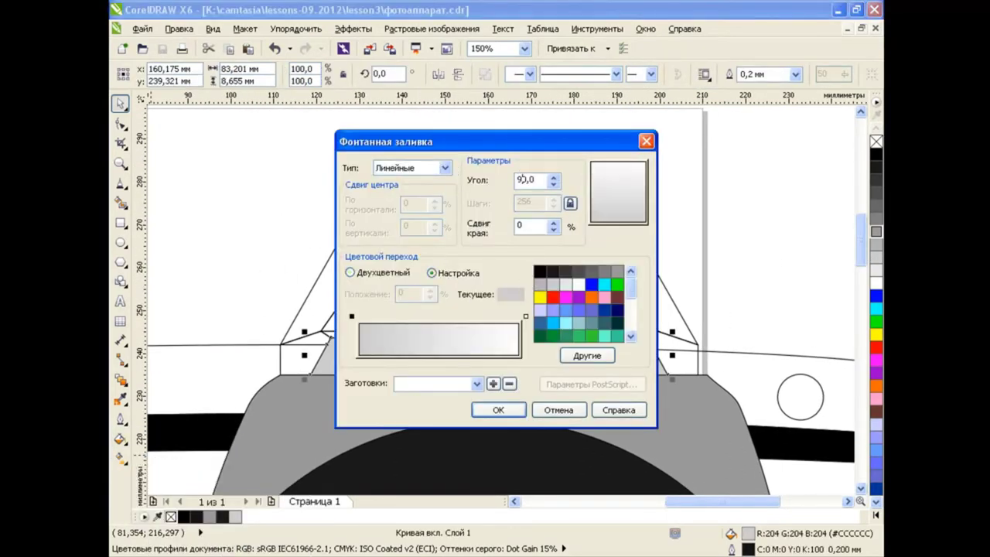
{"action": "type", "text": "-"}
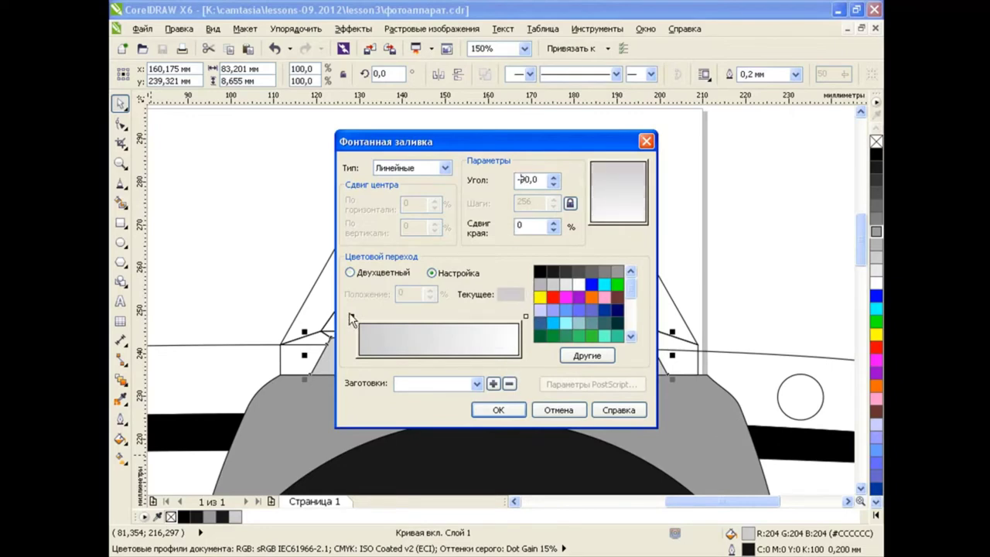
{"action": "left_click", "coordinate": [578, 272]}
{"action": "left_click", "coordinate": [526, 317]}
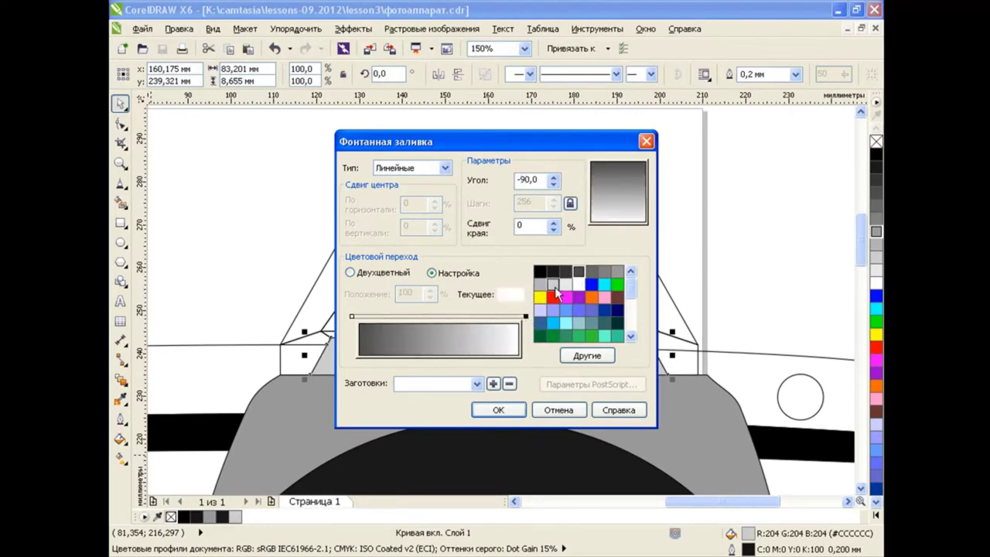
{"action": "left_click", "coordinate": [557, 285]}
{"action": "left_click", "coordinate": [499, 410]}
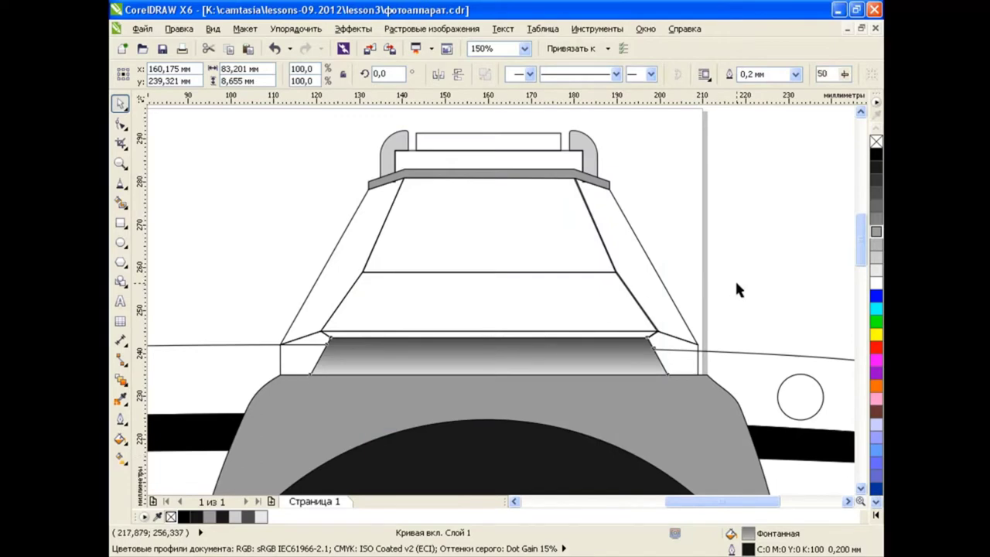
Copy the gradient strip's fill onto both small side facets
{"action": "left_click", "coordinate": [306, 353]}
{"action": "left_click", "coordinate": [657, 352], "text": "shift"}
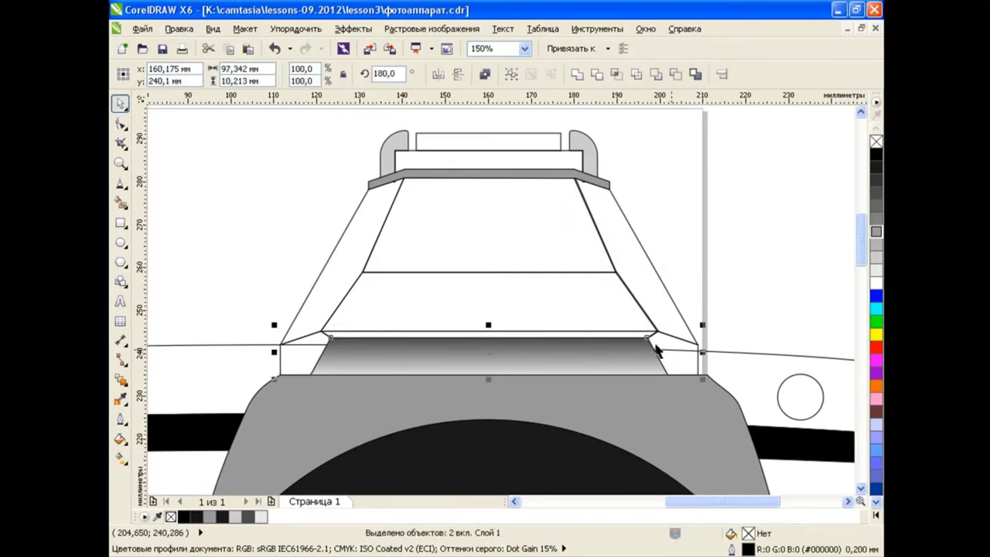
{"action": "left_click", "coordinate": [179, 28]}
{"action": "left_click", "coordinate": [225, 239]}
{"action": "left_click", "coordinate": [383, 275]}
{"action": "left_click", "coordinate": [529, 311]}
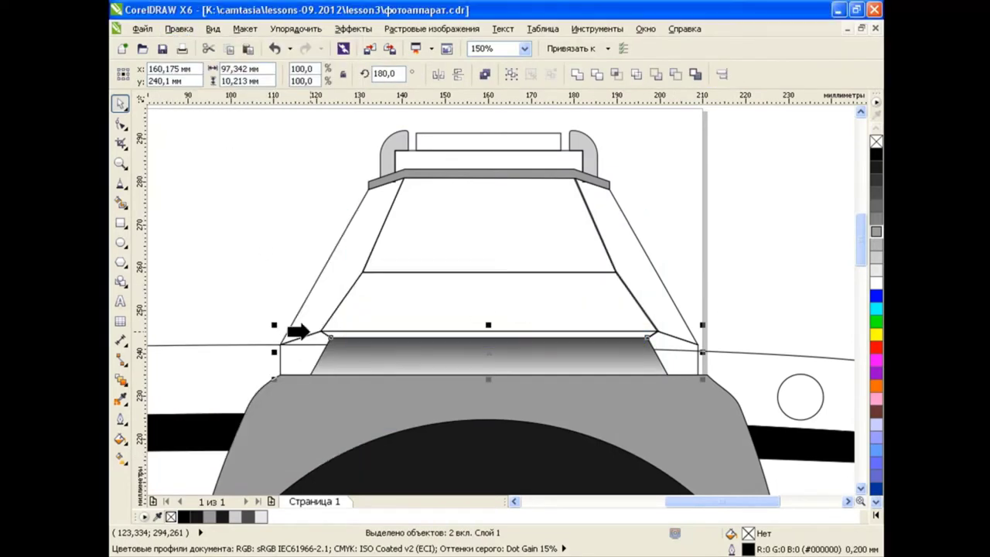
{"action": "left_click", "coordinate": [290, 358]}
{"action": "left_click", "coordinate": [499, 313]}
{"action": "left_click", "coordinate": [433, 357]}
{"action": "left_click", "coordinate": [700, 367]}
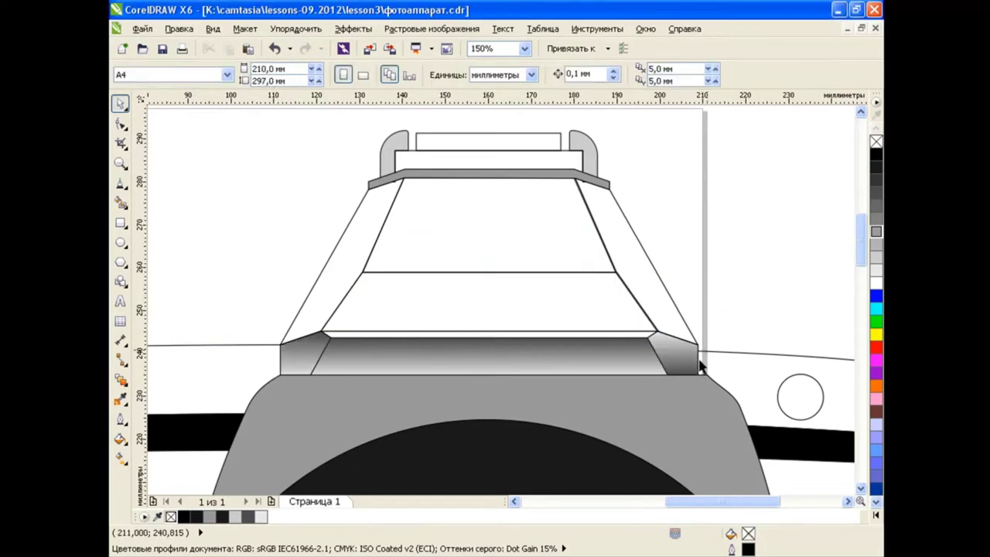
Angle each side facet's gradient diagonally toward its outer corner
{"action": "left_click", "coordinate": [304, 359]}
{"action": "key", "text": "g"}
{"action": "left_click_drag", "start_coordinate": [315, 340], "coordinate": [278, 377]}
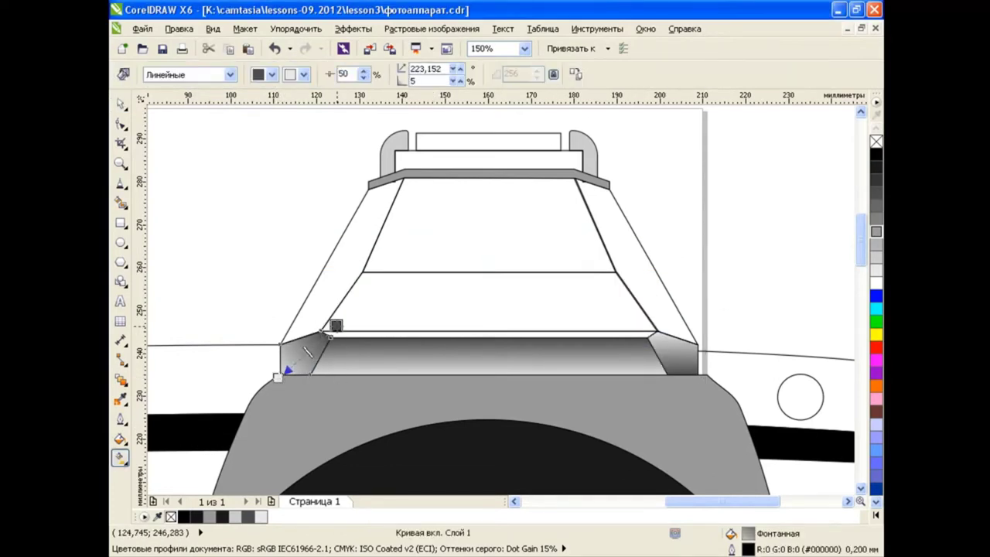
{"action": "left_click", "coordinate": [682, 361]}
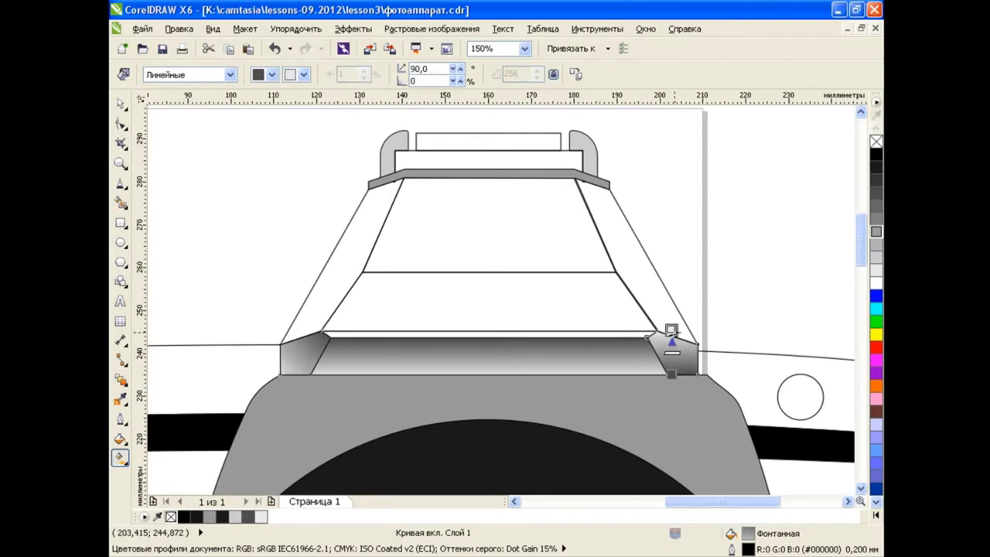
{"action": "left_click_drag", "start_coordinate": [671, 375], "coordinate": [699, 373]}
{"action": "left_click_drag", "start_coordinate": [671, 331], "coordinate": [647, 333]}
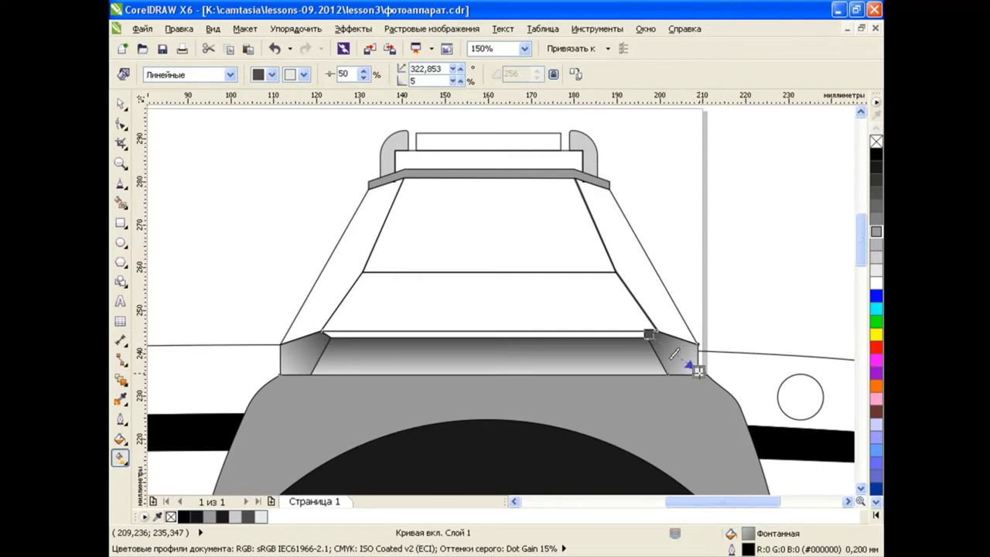
{"action": "key", "text": "space"}
{"action": "left_click", "coordinate": [801, 286]}
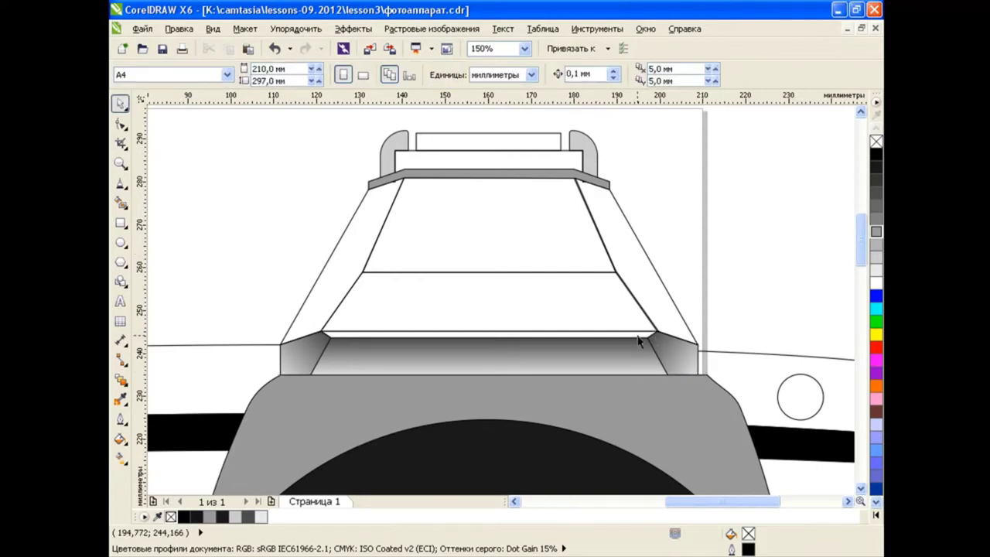
{"action": "left_click", "coordinate": [639, 341]}
{"action": "left_click", "coordinate": [745, 253]}
{"action": "left_click", "coordinate": [588, 295]}
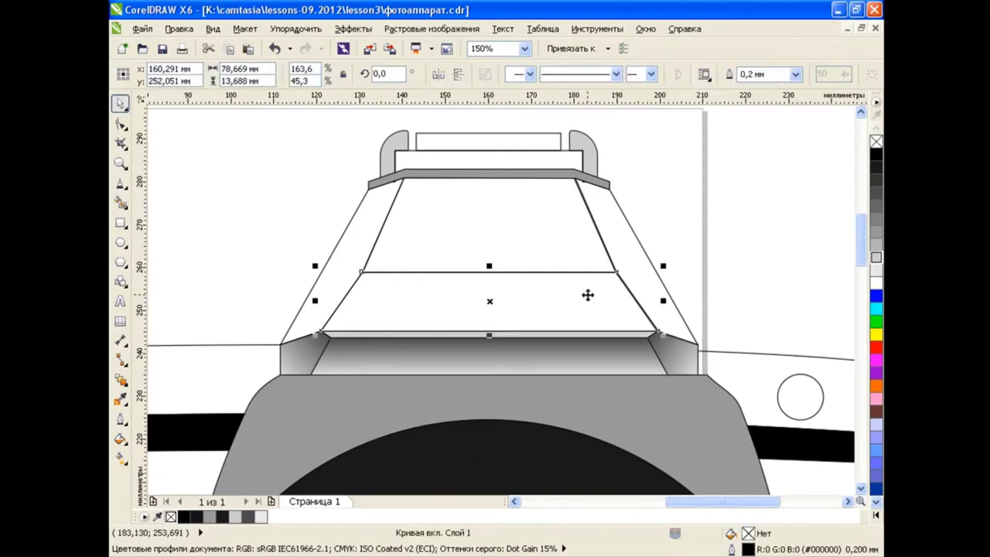
Copy the lower strip's grey gradient fill onto the middle trapezoid and run it vertically
{"action": "left_click", "coordinate": [124, 442]}
{"action": "left_click", "coordinate": [181, 29]}
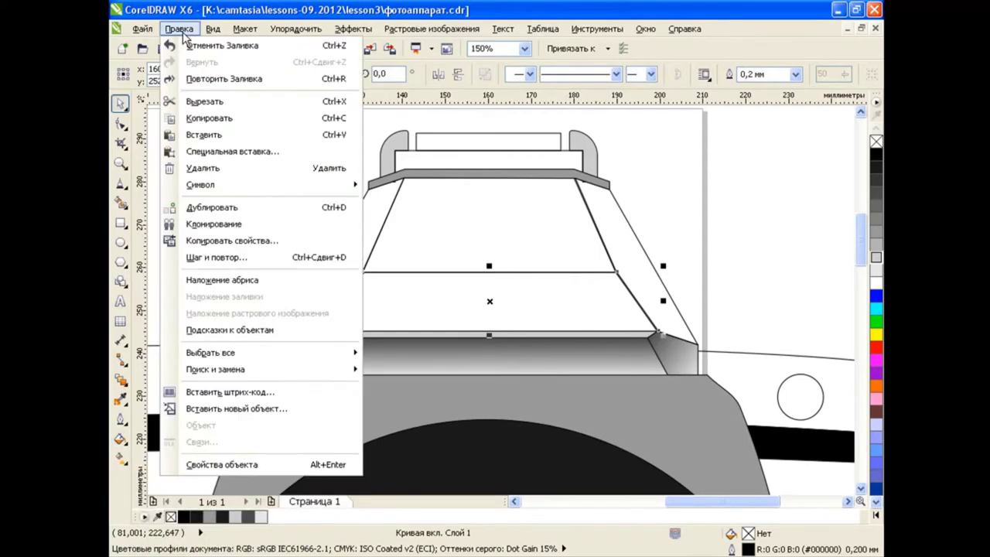
{"action": "left_click", "coordinate": [233, 241]}
{"action": "left_click", "coordinate": [533, 312]}
{"action": "left_click", "coordinate": [503, 355]}
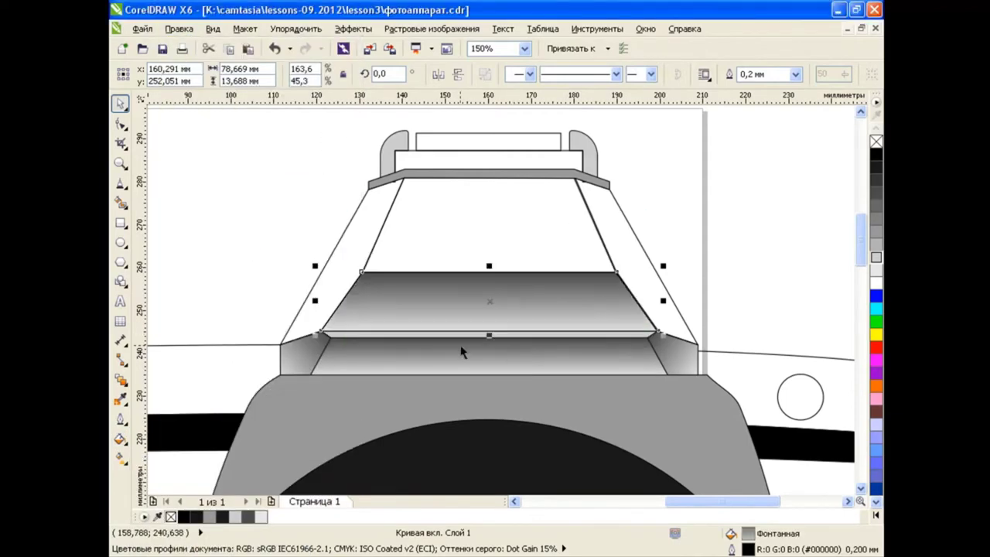
{"action": "key", "text": "g"}
{"action": "left_click_drag", "start_coordinate": [489, 270], "coordinate": [489, 222]}
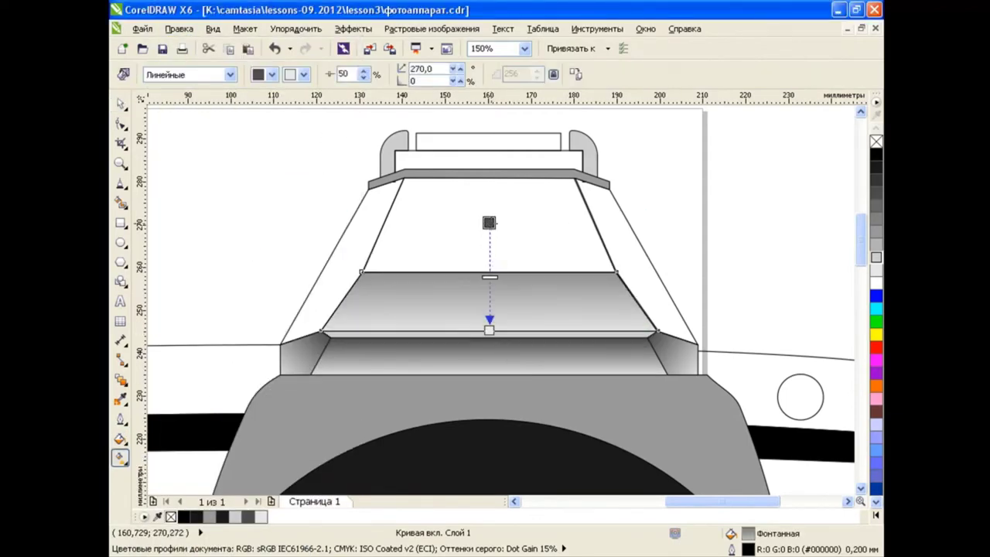
{"action": "left_click", "coordinate": [119, 103]}
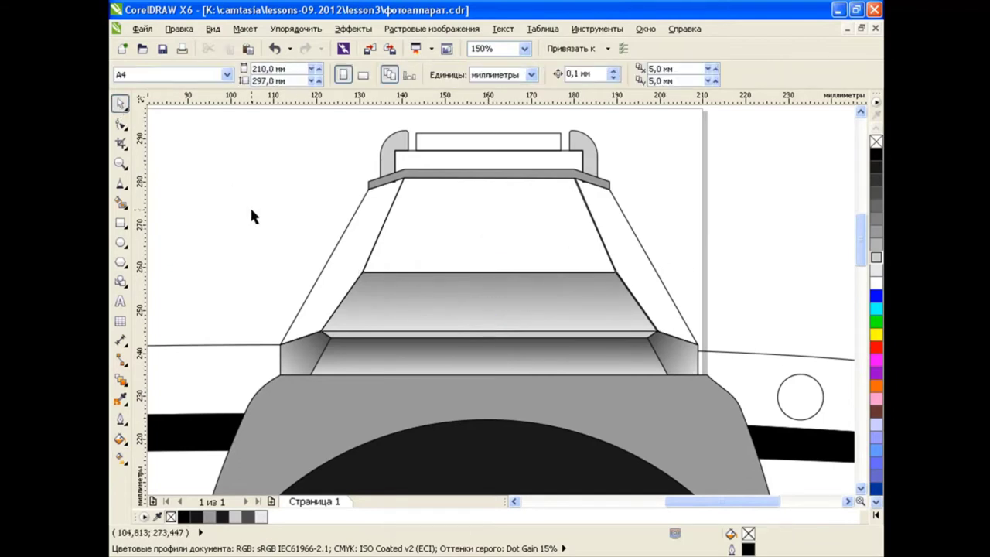
Copy the middle trapezoid's gradient onto the tall top trapezoid and stretch it downward
{"action": "left_click", "coordinate": [470, 229]}
{"action": "left_click", "coordinate": [180, 28]}
{"action": "left_click", "coordinate": [221, 75]}
{"action": "left_click", "coordinate": [529, 311]}
{"action": "left_click", "coordinate": [478, 294]}
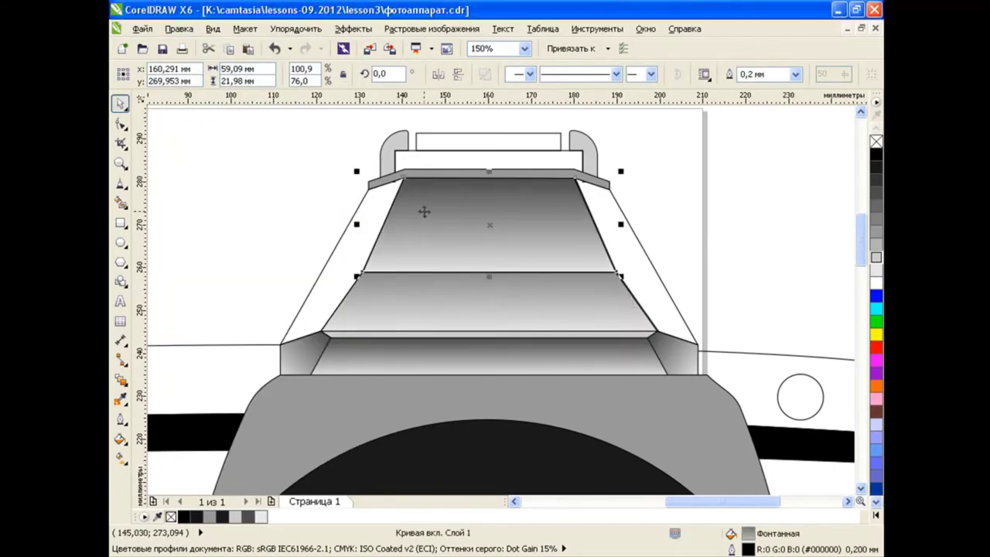
{"action": "left_click", "coordinate": [699, 264]}
{"action": "left_click", "coordinate": [536, 255]}
{"action": "left_click", "coordinate": [120, 457]}
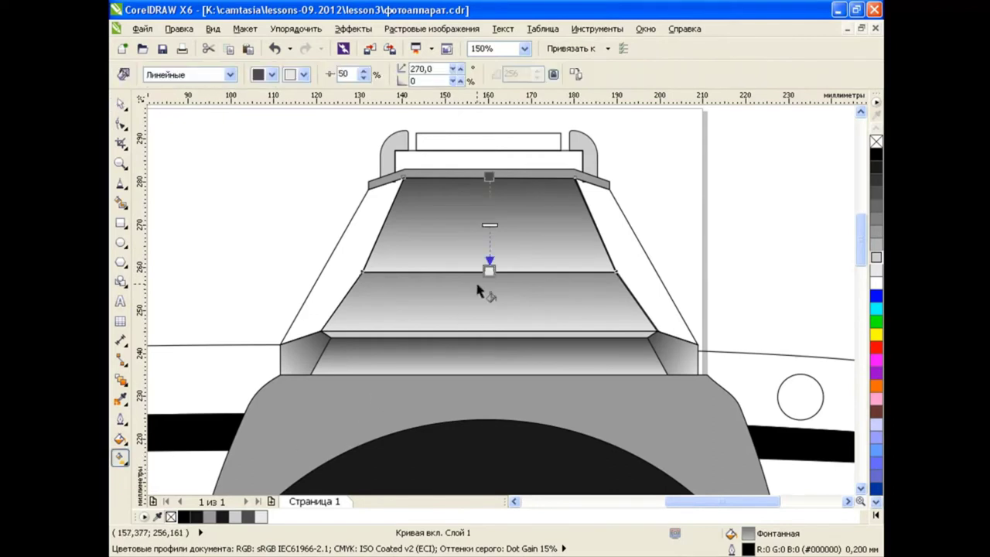
{"action": "left_click_drag", "start_coordinate": [488, 275], "coordinate": [489, 310]}
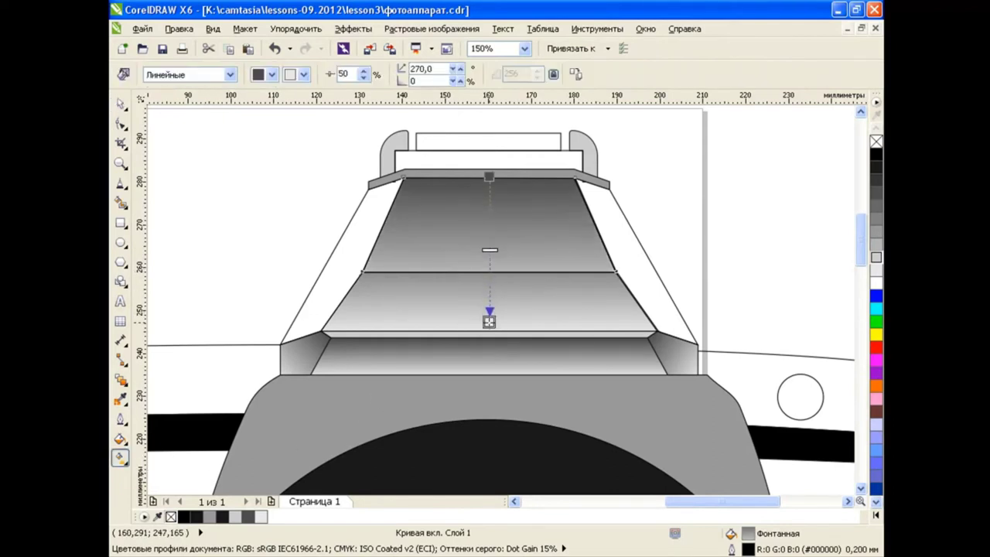
{"action": "key", "text": "space"}
{"action": "left_click", "coordinate": [236, 228]}
{"action": "left_click", "coordinate": [121, 186]}
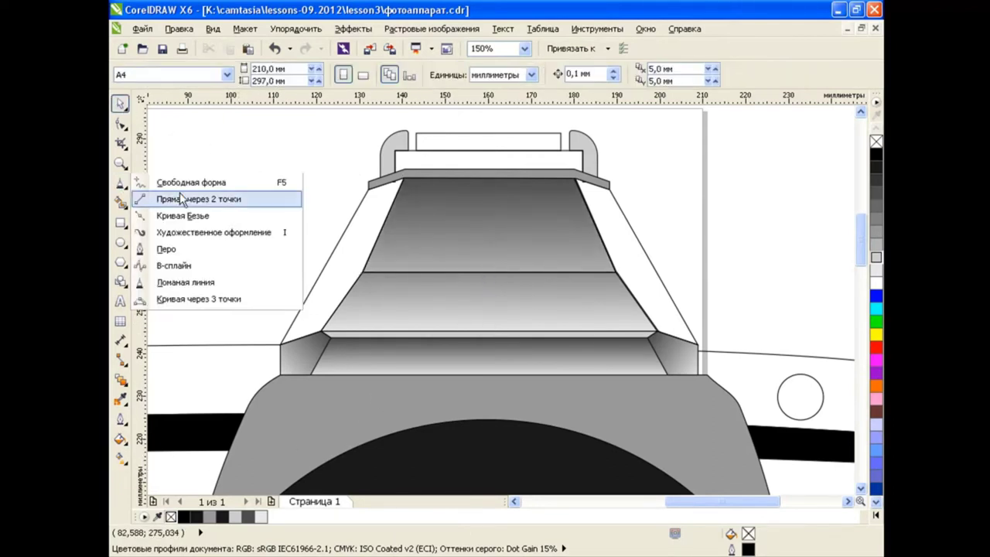
Draw a B-spline curve along the trapezoid's left edge and fill the enclosed side strip
{"action": "left_click", "coordinate": [198, 267]}
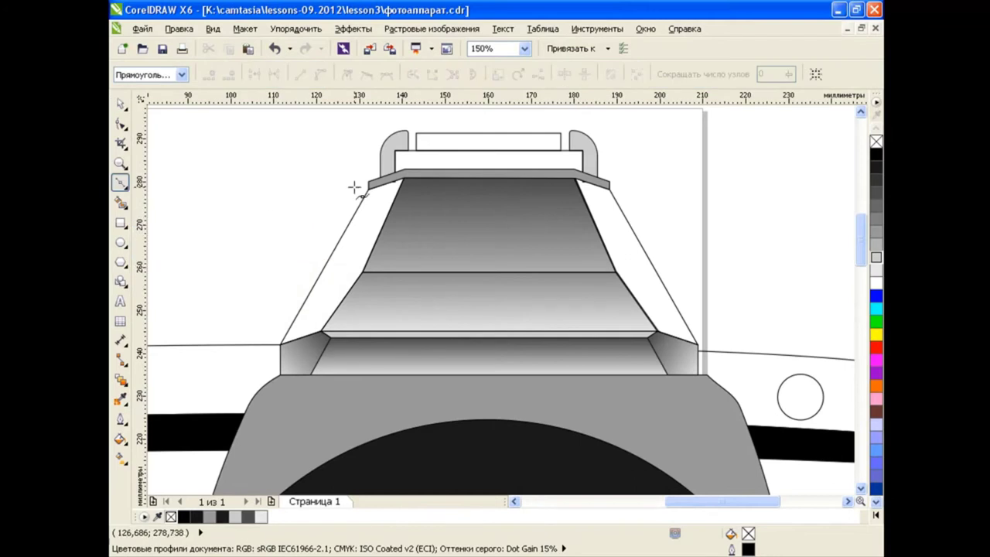
{"action": "left_click", "coordinate": [305, 321]}
{"action": "left_click", "coordinate": [263, 362]}
{"action": "key", "text": "space"}
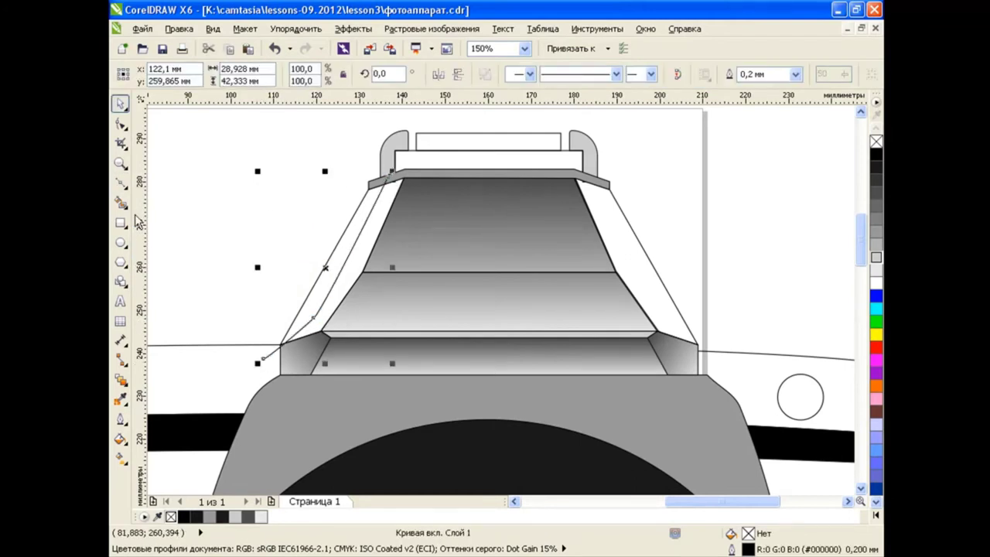
{"action": "left_click", "coordinate": [121, 201]}
{"action": "left_click", "coordinate": [311, 75]}
{"action": "left_click", "coordinate": [345, 240]}
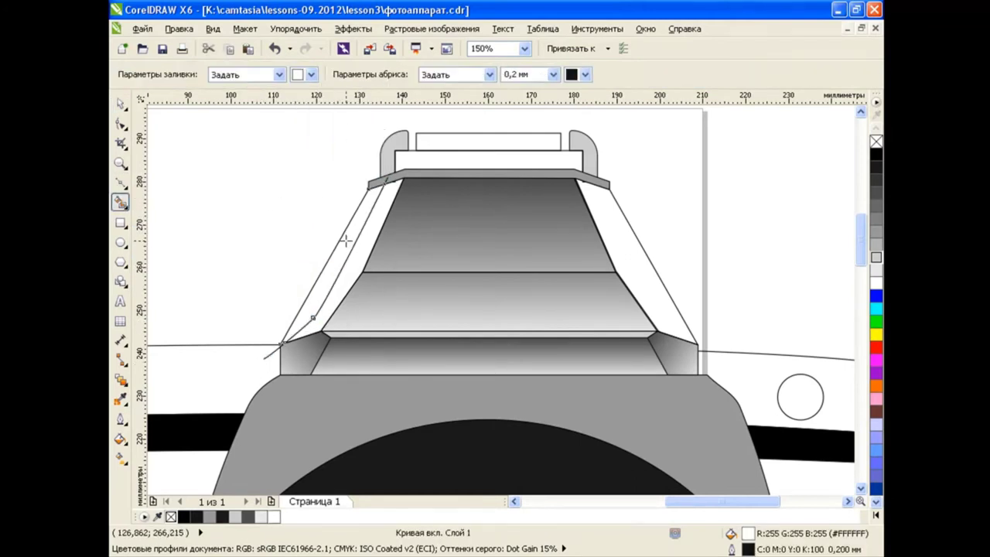
{"action": "key", "text": "space"}
Mirror a copy of the side curve onto the trapezoid's right edge
{"action": "left_click", "coordinate": [270, 353]}
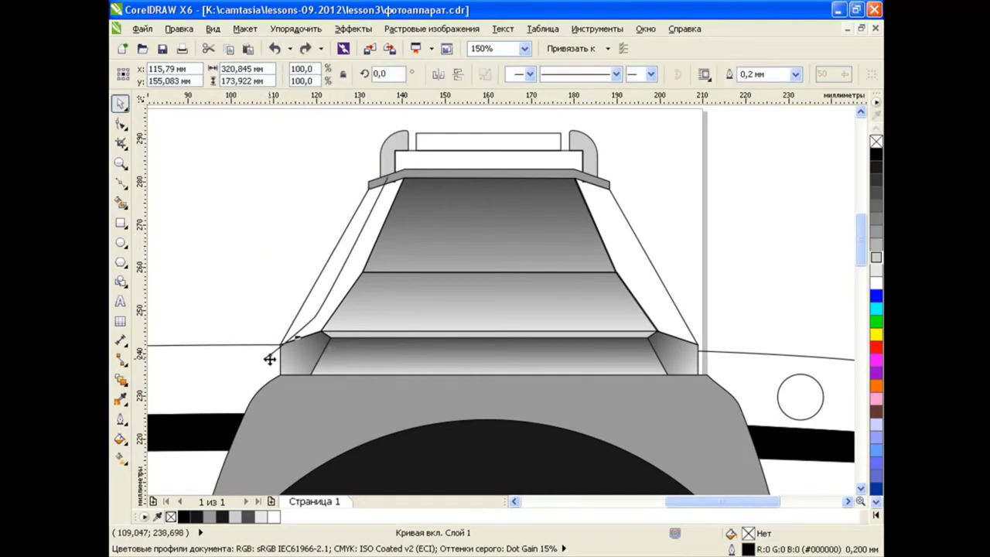
{"action": "left_click", "coordinate": [248, 48]}
{"action": "left_click_drag", "start_coordinate": [324, 171], "coordinate": [325, 363]}
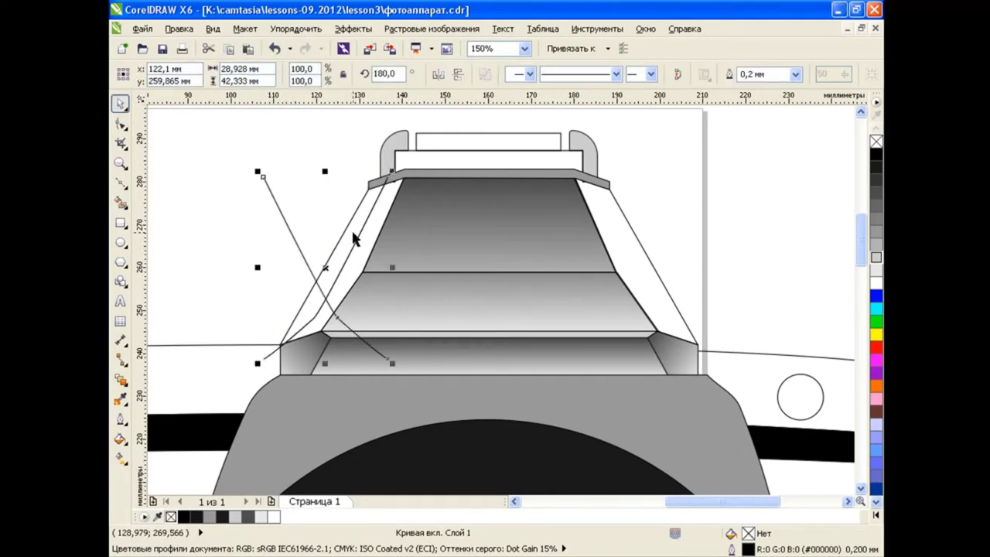
{"action": "left_click_drag", "start_coordinate": [325, 270], "coordinate": [654, 271]}
{"action": "left_click", "coordinate": [120, 202]}
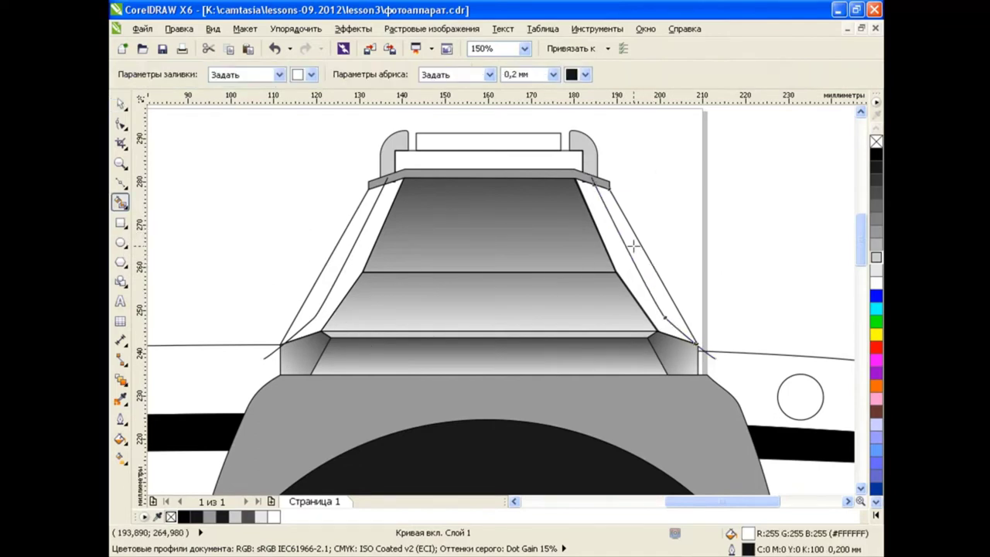
{"action": "left_click", "coordinate": [121, 103]}
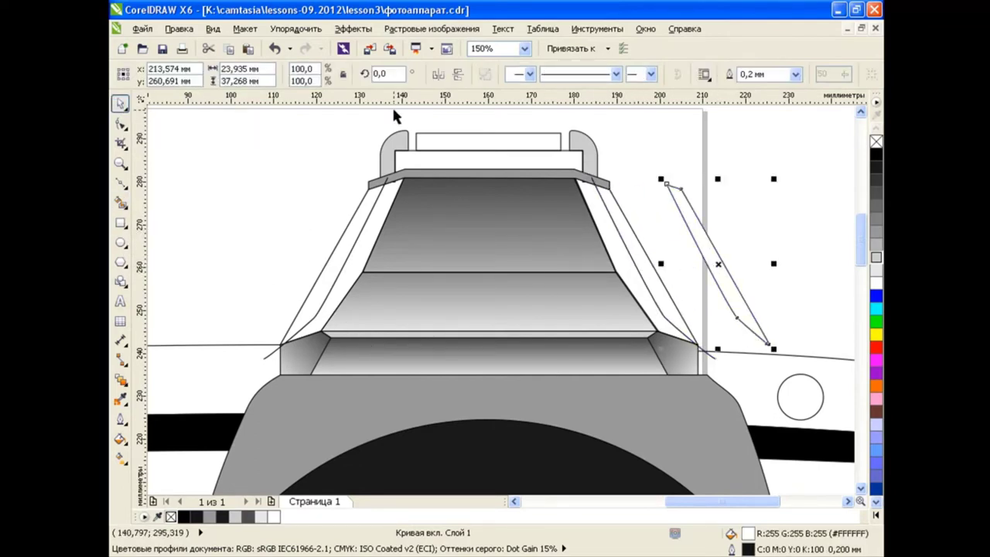
{"action": "key", "text": "Escape"}
Fill both left and right side strips black
{"action": "left_click", "coordinate": [623, 267]}
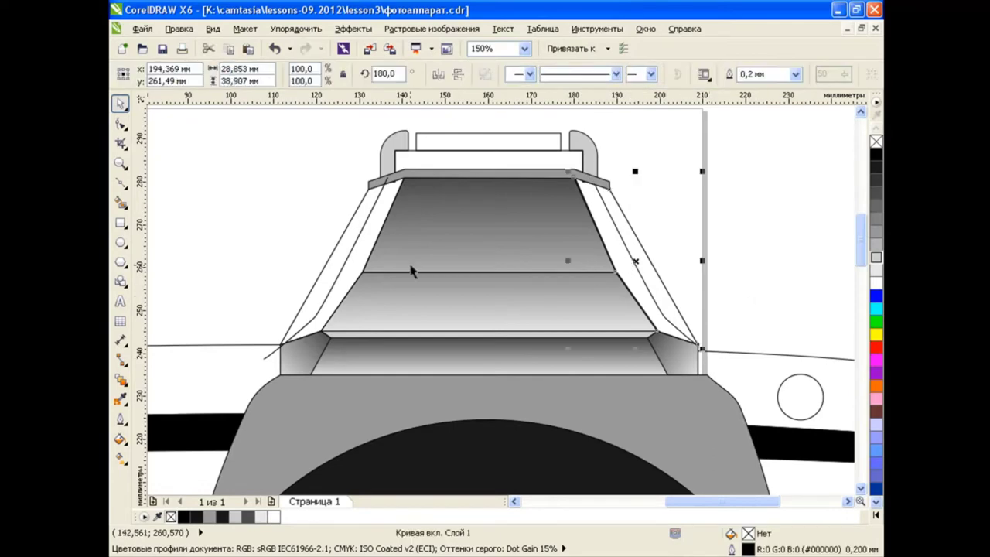
{"action": "left_click", "coordinate": [356, 265], "text": "shift"}
{"action": "left_click", "coordinate": [876, 154]}
{"action": "key", "text": "Escape"}
Fade the left black strip with a short linear transparency
{"action": "left_click", "coordinate": [337, 267]}
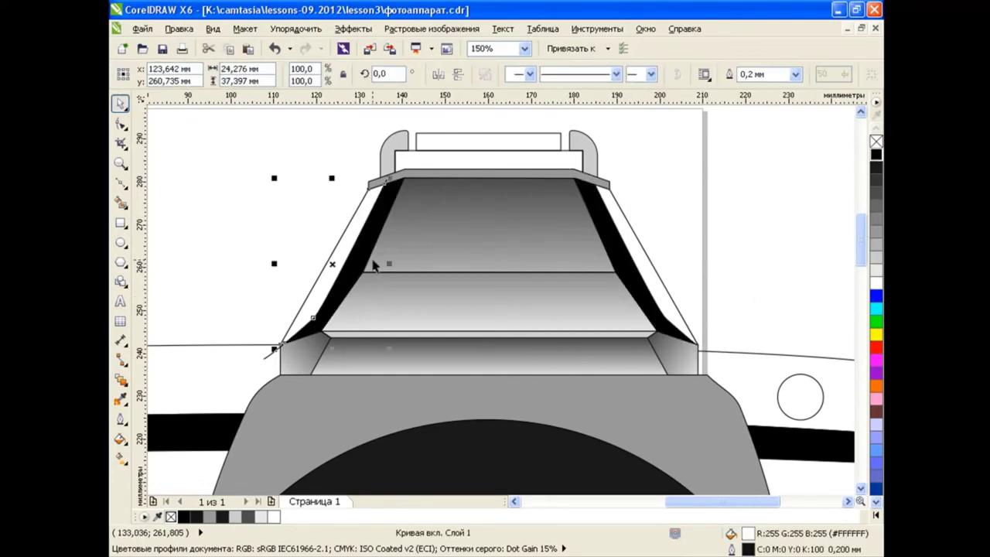
{"action": "left_click", "coordinate": [119, 379]}
{"action": "left_click", "coordinate": [177, 473]}
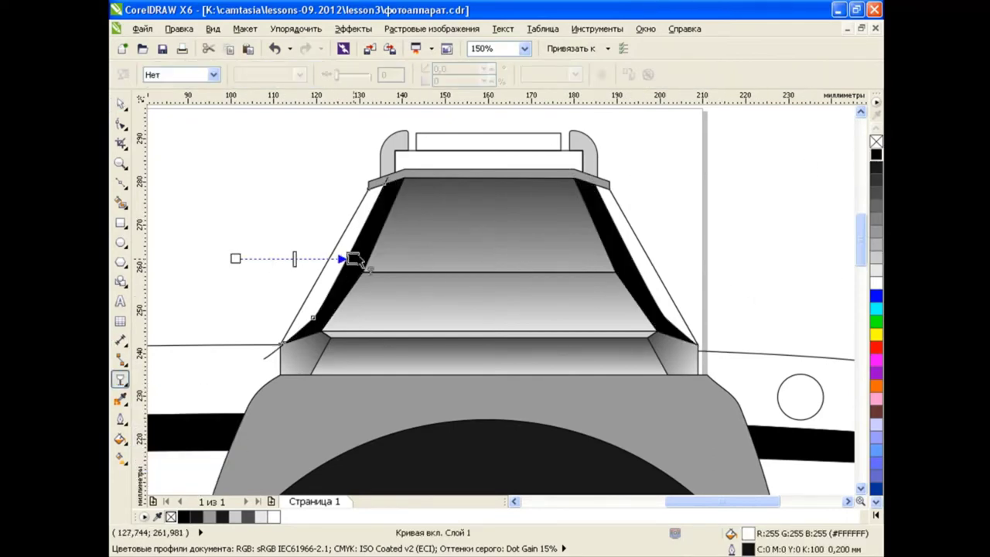
{"action": "mouse_move", "coordinate": [235, 259]}
{"action": "left_mouse_down"}
{"action": "mouse_move", "coordinate": [386, 270]}
{"action": "mouse_move", "coordinate": [234, 227]}
{"action": "left_mouse_up"}
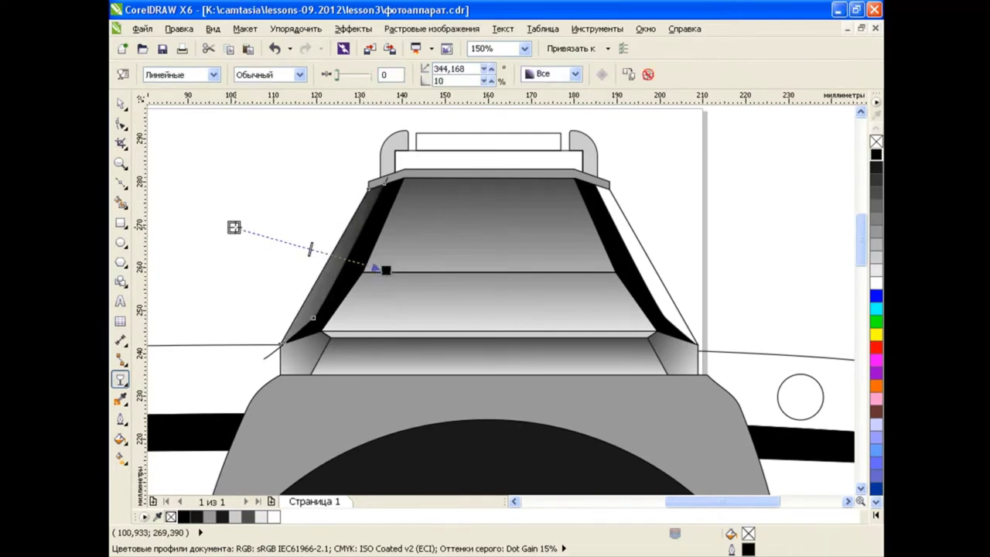
{"action": "left_click_drag", "start_coordinate": [386, 270], "coordinate": [358, 276]}
{"action": "key", "text": "space"}
Copy the left strip's transparency onto the right strip and reverse its direction
{"action": "left_click", "coordinate": [283, 344]}
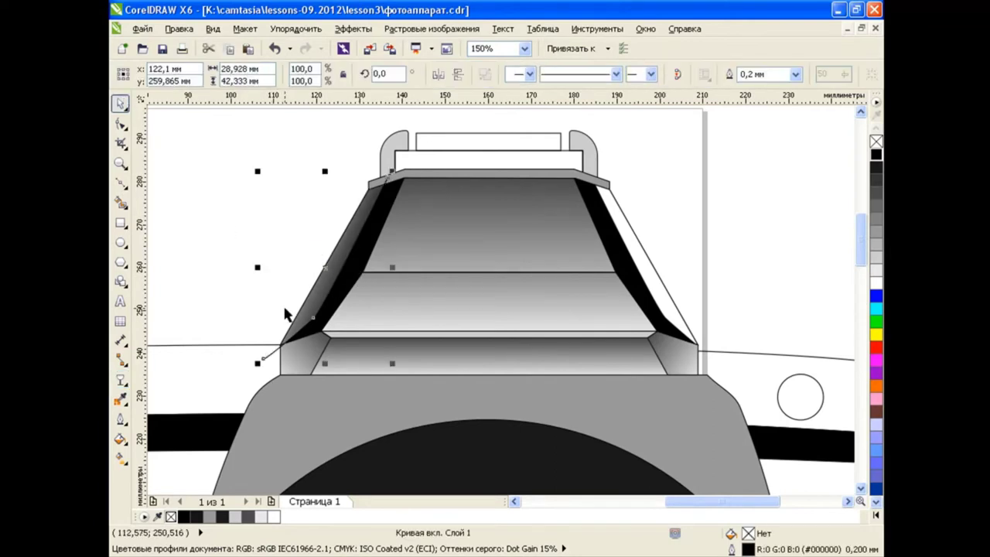
{"action": "left_click", "coordinate": [648, 277]}
{"action": "left_click", "coordinate": [353, 28]}
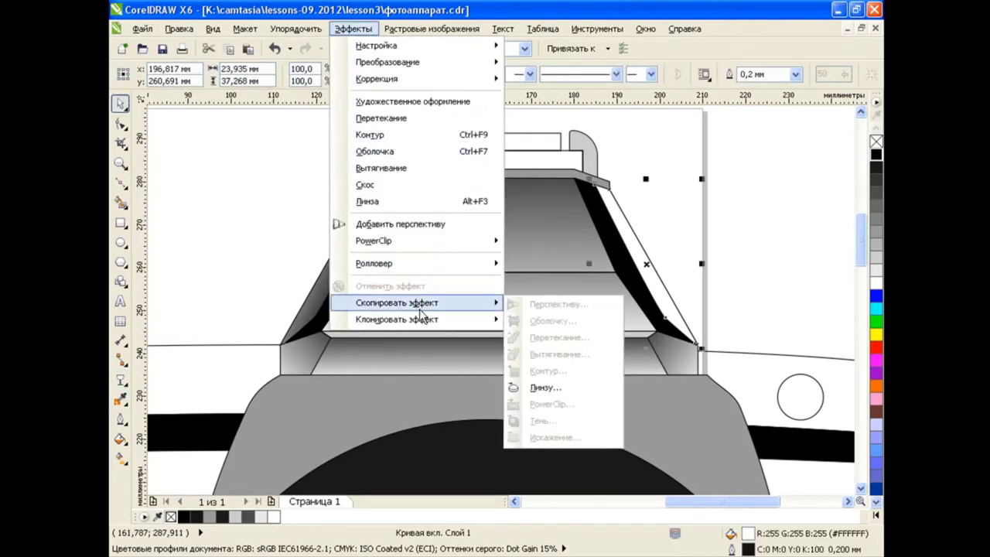
{"action": "left_click", "coordinate": [548, 446]}
{"action": "left_click", "coordinate": [324, 277]}
{"action": "key", "text": "space"}
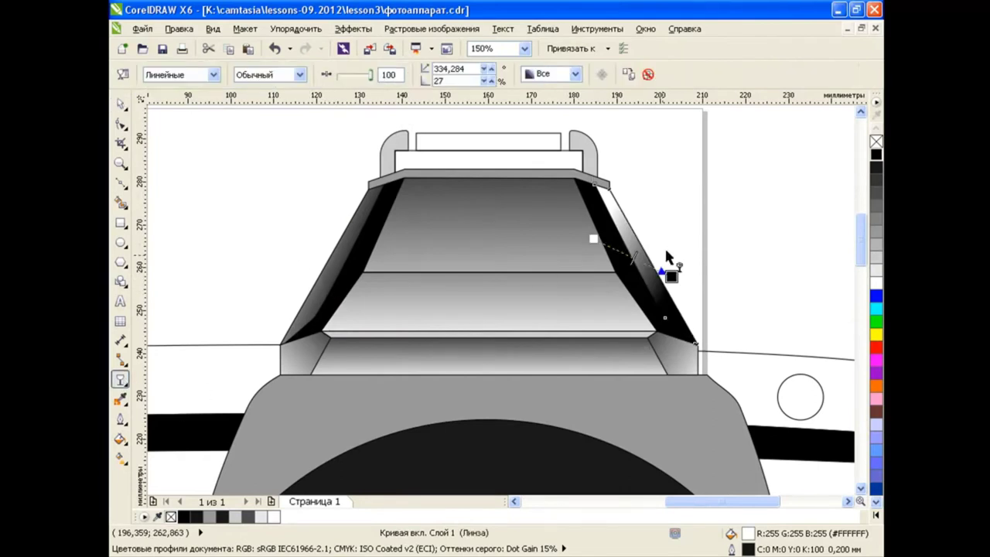
{"action": "left_click_drag", "start_coordinate": [593, 239], "coordinate": [705, 220]}
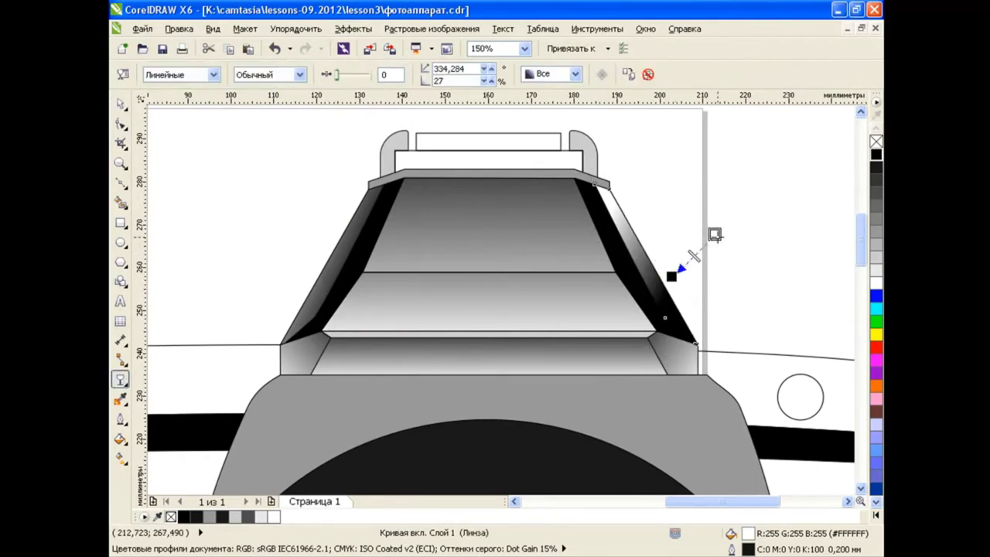
{"action": "left_click_drag", "start_coordinate": [671, 276], "coordinate": [617, 275]}
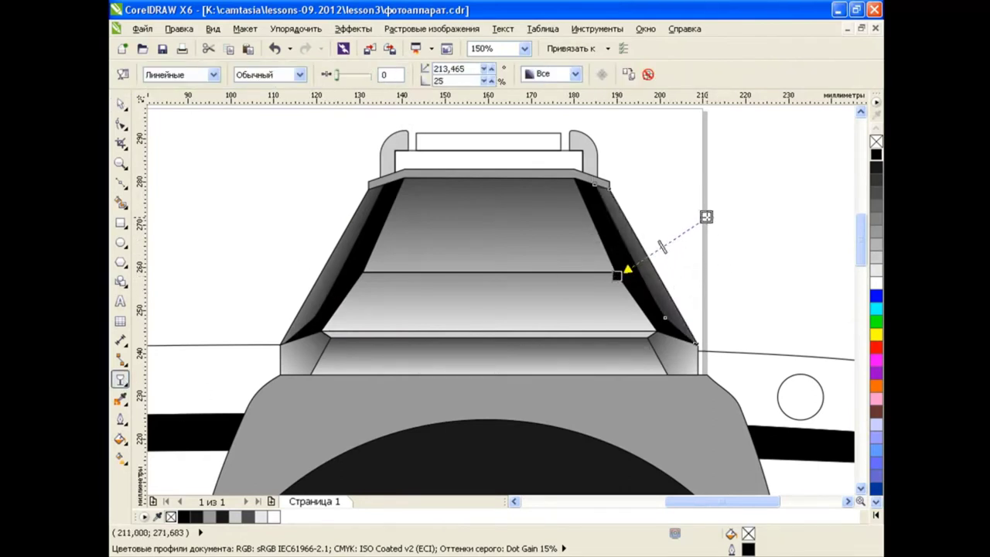
{"action": "key", "text": "space"}
{"action": "left_click", "coordinate": [272, 222]}
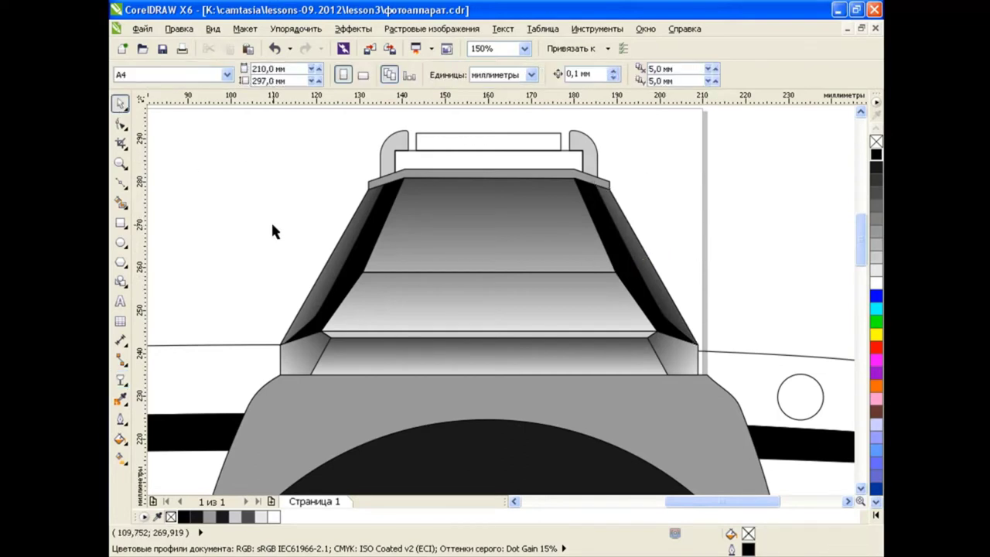
Recolour the top trim strip dark grey
{"action": "left_click", "coordinate": [470, 182]}
{"action": "left_click", "coordinate": [877, 163]}
{"action": "left_click", "coordinate": [741, 158]}
{"action": "left_click", "coordinate": [588, 182]}
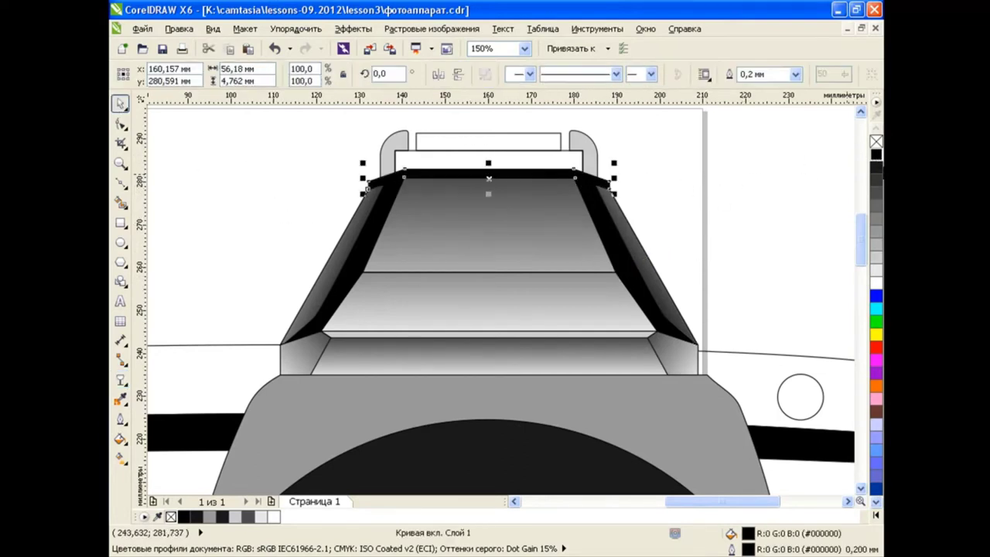
{"action": "left_click", "coordinate": [876, 179]}
{"action": "left_click", "coordinate": [718, 178]}
{"action": "scroll", "coordinate": [511, 138], "scroll_direction": "up", "scroll_amount": 1}
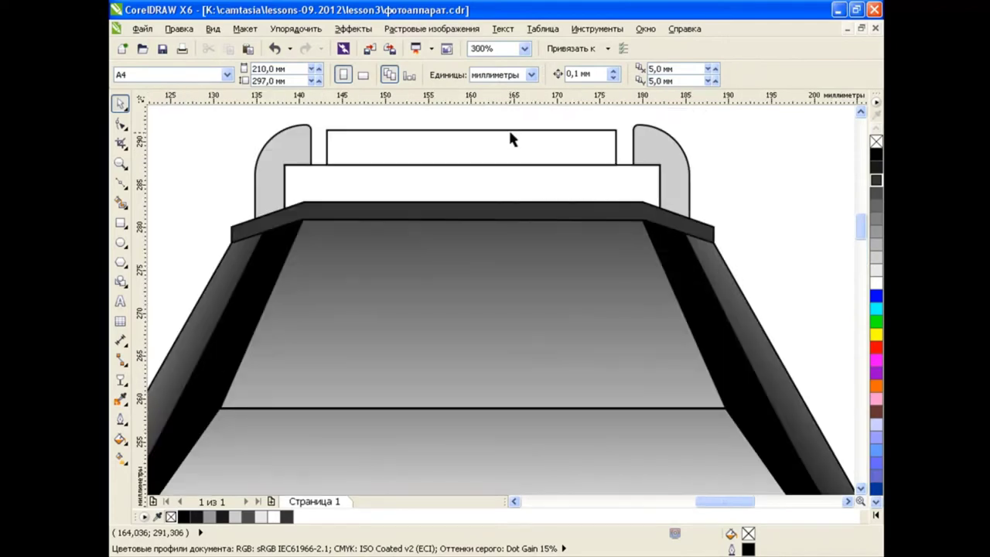
Give the white flash shoe bar a fountain fill at -90° angle
{"action": "left_click", "coordinate": [504, 184]}
{"action": "left_click", "coordinate": [120, 438]}
{"action": "left_click", "coordinate": [155, 454]}
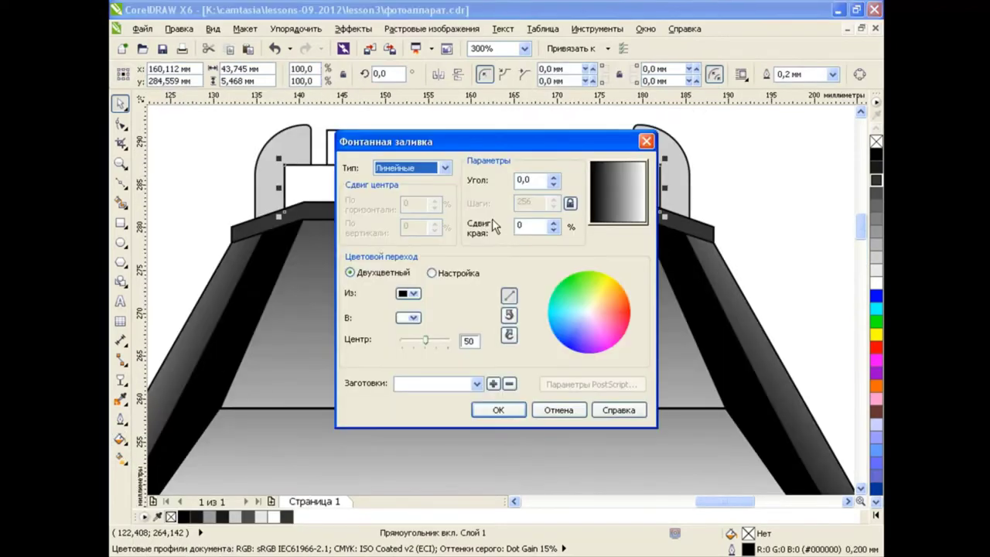
{"action": "double_click", "coordinate": [526, 179]}
{"action": "type", "text": "-90"}
{"action": "key", "text": "Tab"}
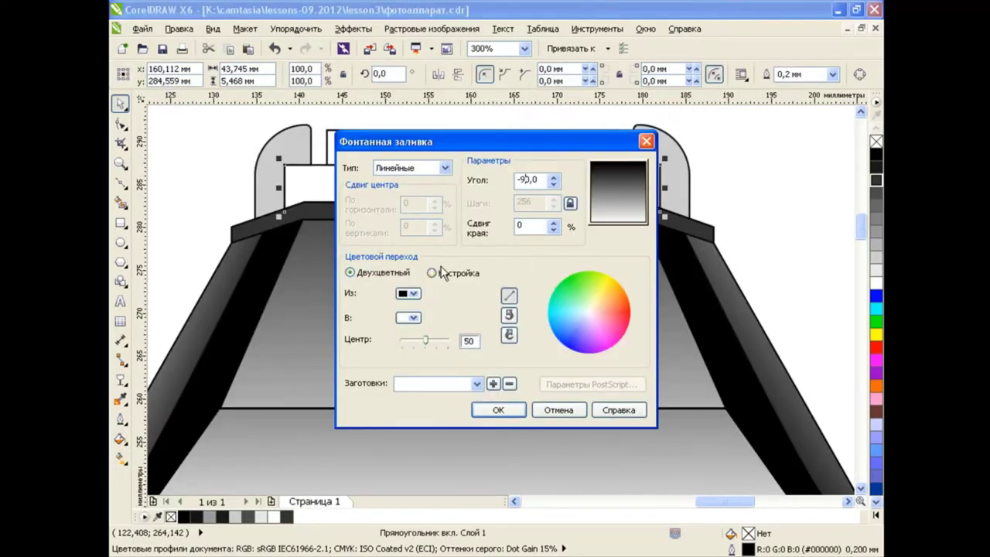
Make the bar's gradient custom black, light grey at 19%, black, and apply it
{"action": "left_click", "coordinate": [443, 272]}
{"action": "double_click", "coordinate": [385, 317]}
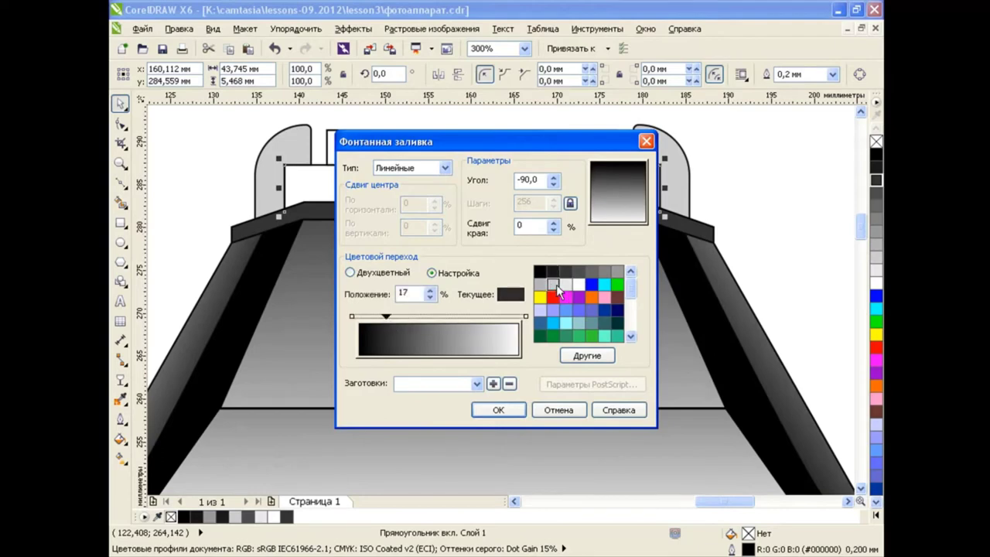
{"action": "left_click", "coordinate": [552, 285]}
{"action": "left_click", "coordinate": [525, 316]}
{"action": "left_click", "coordinate": [539, 272]}
{"action": "left_click", "coordinate": [389, 316]}
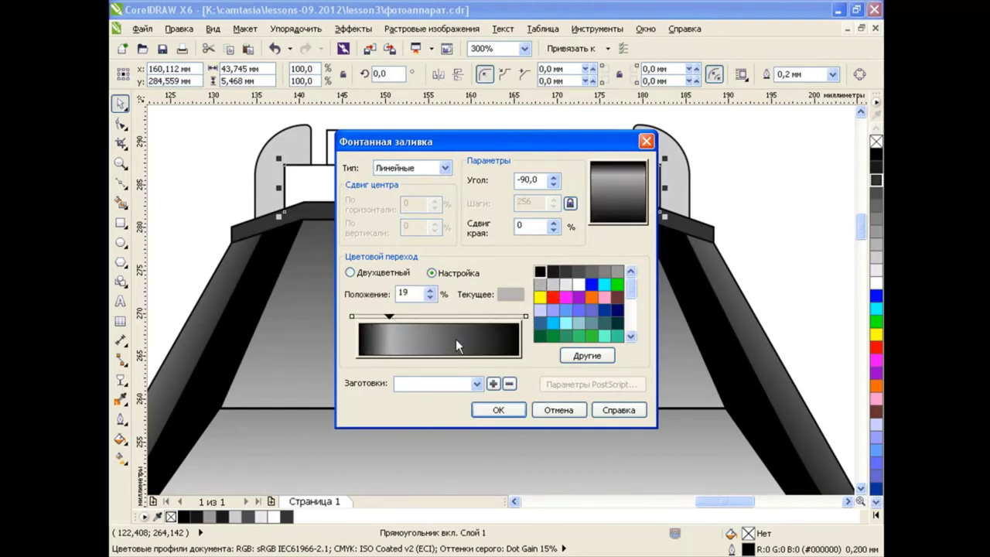
{"action": "left_click", "coordinate": [496, 411]}
{"action": "left_click", "coordinate": [719, 212]}
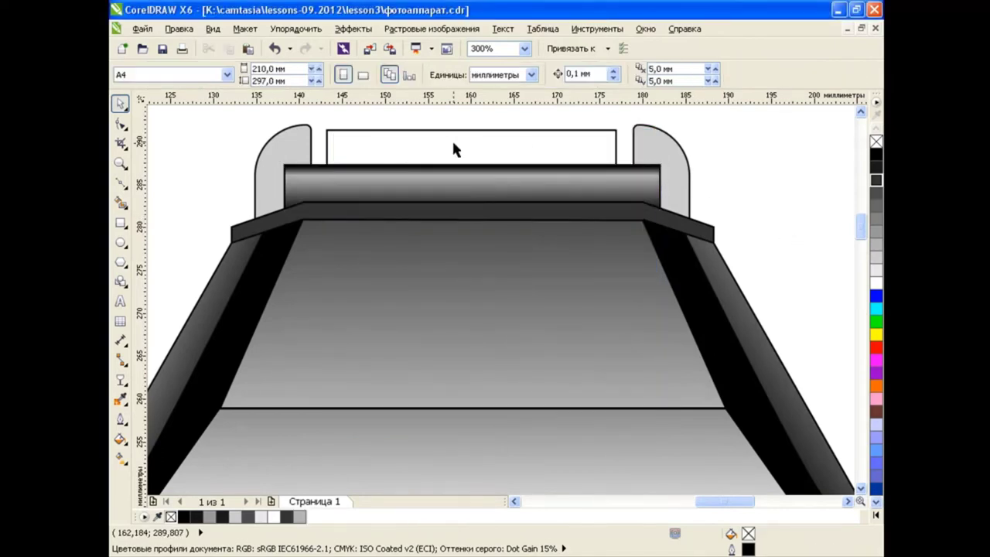
Bring the left tab in front of the bar and reshape its nodes
{"action": "key", "text": "Tab"}
{"action": "key", "text": "shift+Page_Up"}
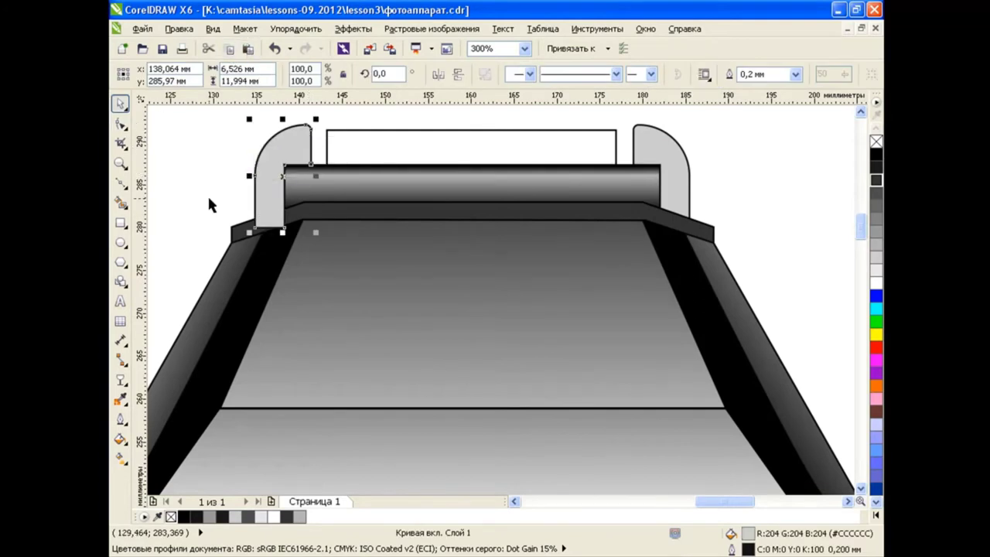
{"action": "key", "text": "F10"}
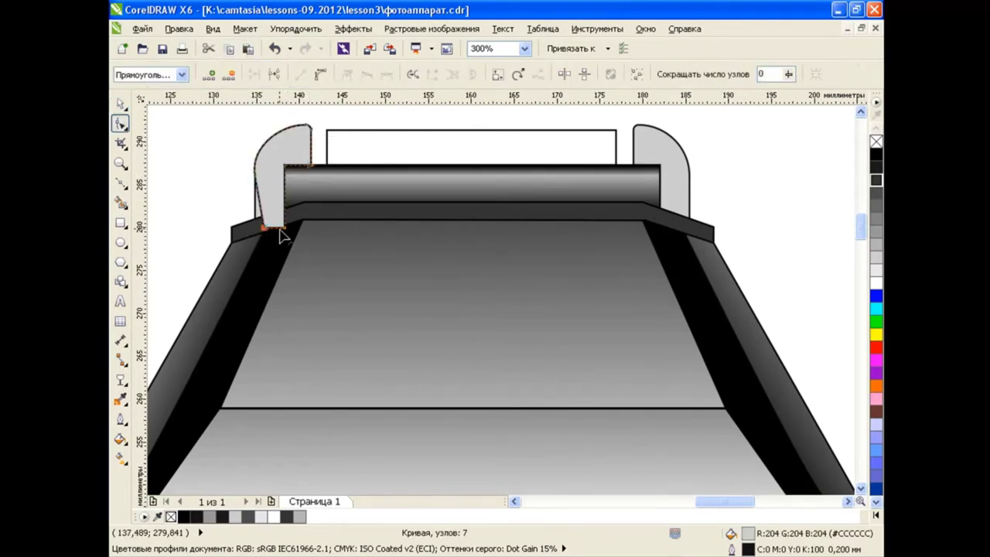
{"action": "left_click", "coordinate": [278, 229]}
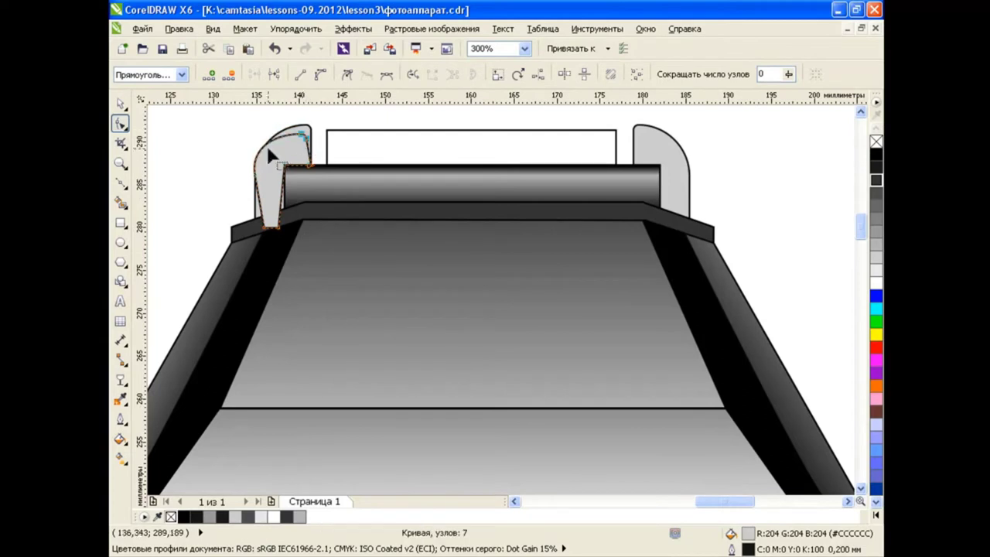
{"action": "left_click_drag", "start_coordinate": [267, 146], "coordinate": [271, 162]}
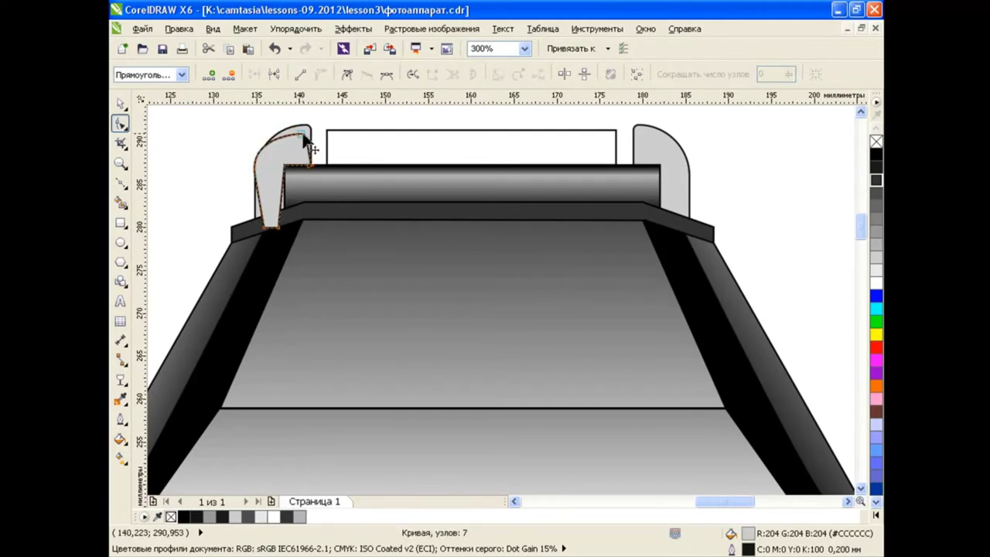
{"action": "scroll", "coordinate": [242, 148], "scroll_direction": "up", "scroll_amount": 1}
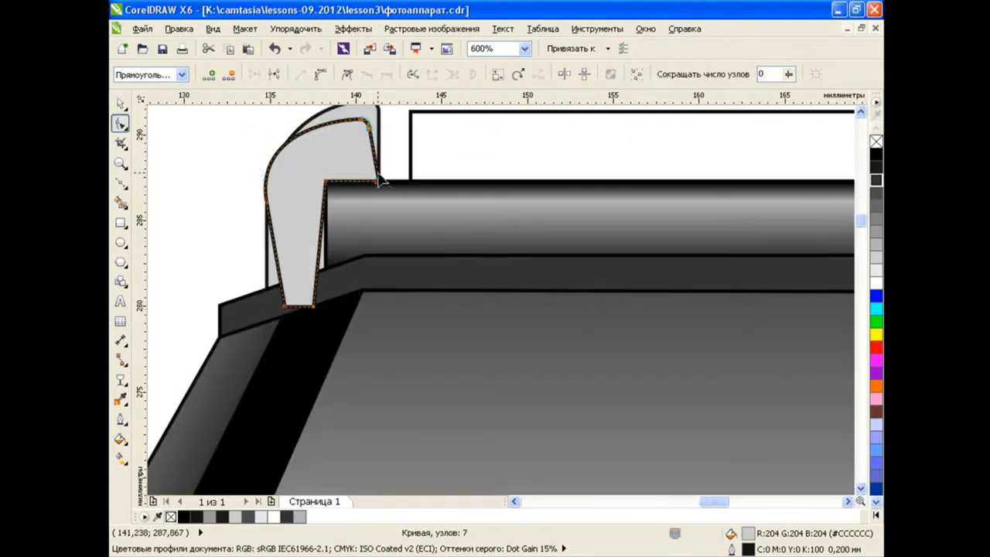
{"action": "left_click_drag", "start_coordinate": [325, 182], "coordinate": [315, 169]}
{"action": "left_click_drag", "start_coordinate": [272, 207], "coordinate": [289, 213]}
Fill the outer tab shape black and the inner tab shape darker grey
{"action": "left_click", "coordinate": [120, 103]}
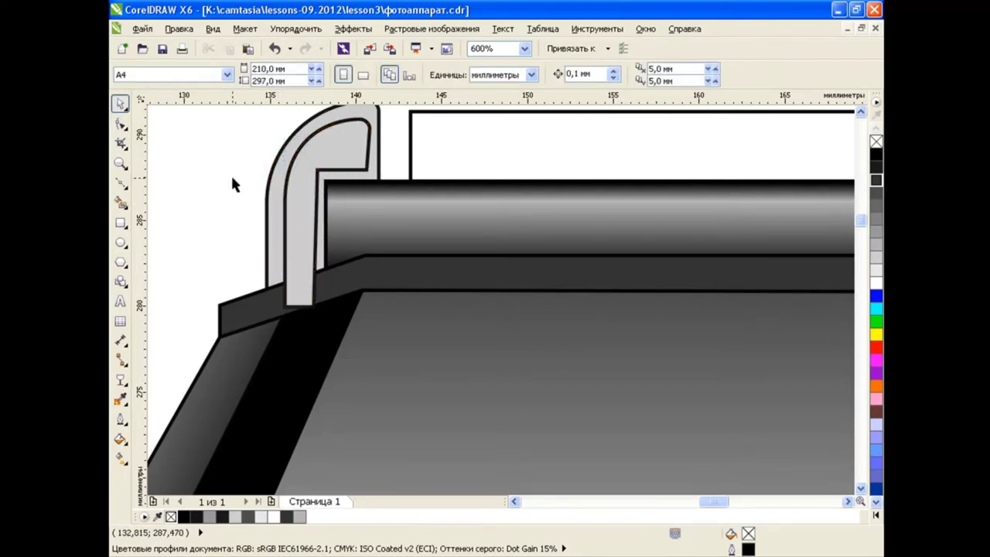
{"action": "left_click", "coordinate": [342, 166]}
{"action": "left_click", "coordinate": [216, 188]}
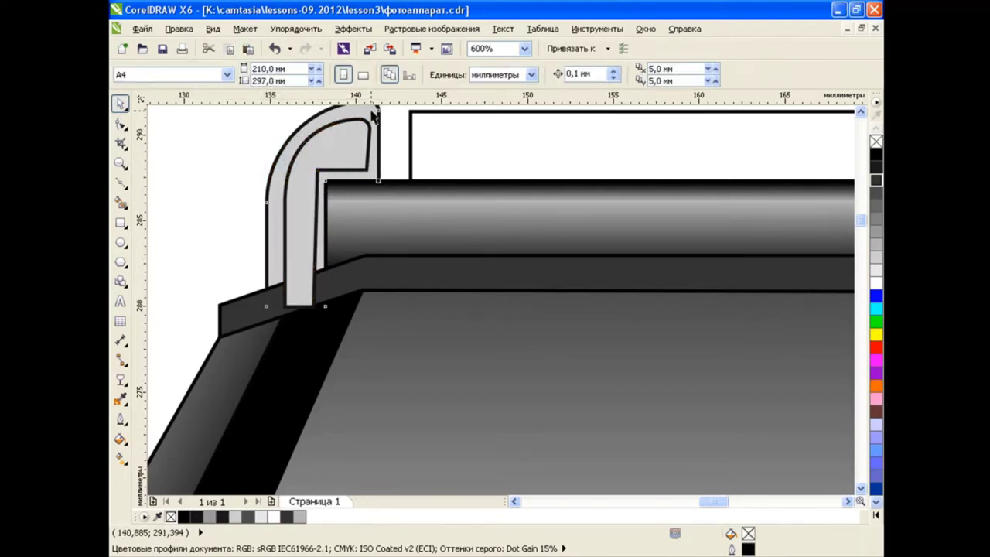
{"action": "left_click", "coordinate": [271, 203]}
{"action": "left_click", "coordinate": [877, 154]}
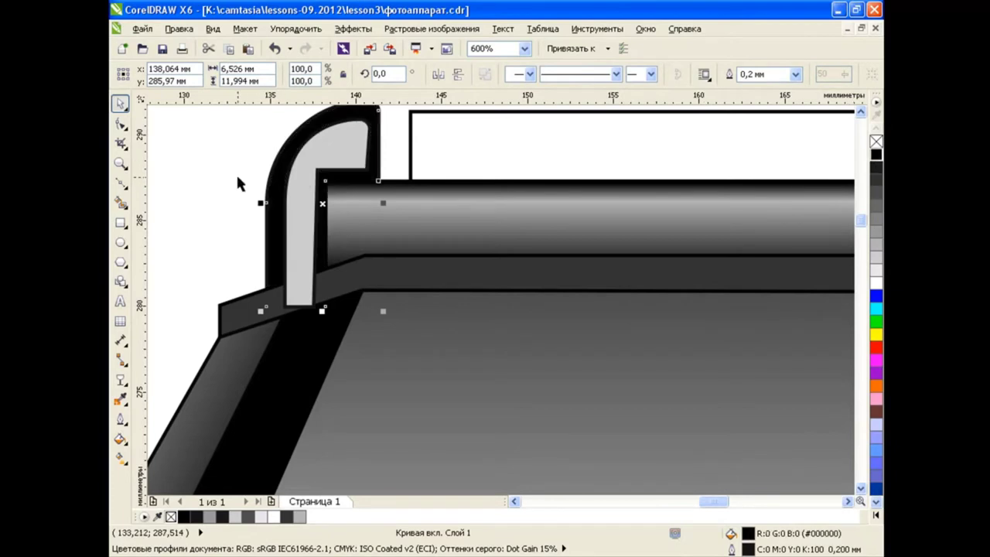
{"action": "left_click", "coordinate": [877, 232]}
{"action": "key", "text": "Escape"}
Blend the black outer tab into the grey inner, remove its outline, send it behind the bar
{"action": "left_click", "coordinate": [120, 379]}
{"action": "left_click", "coordinate": [162, 376]}
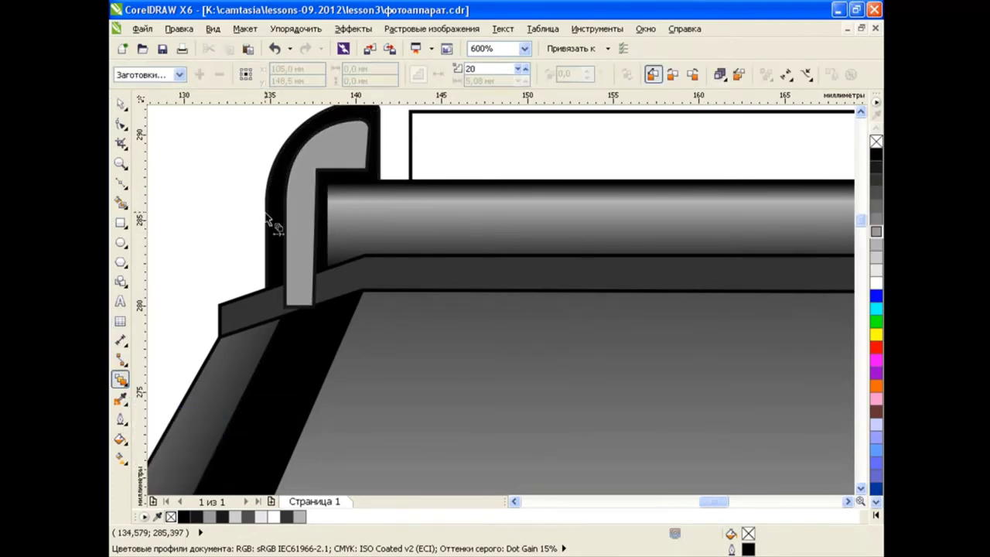
{"action": "left_click_drag", "start_coordinate": [273, 223], "coordinate": [322, 205]}
{"action": "right_click", "coordinate": [877, 142]}
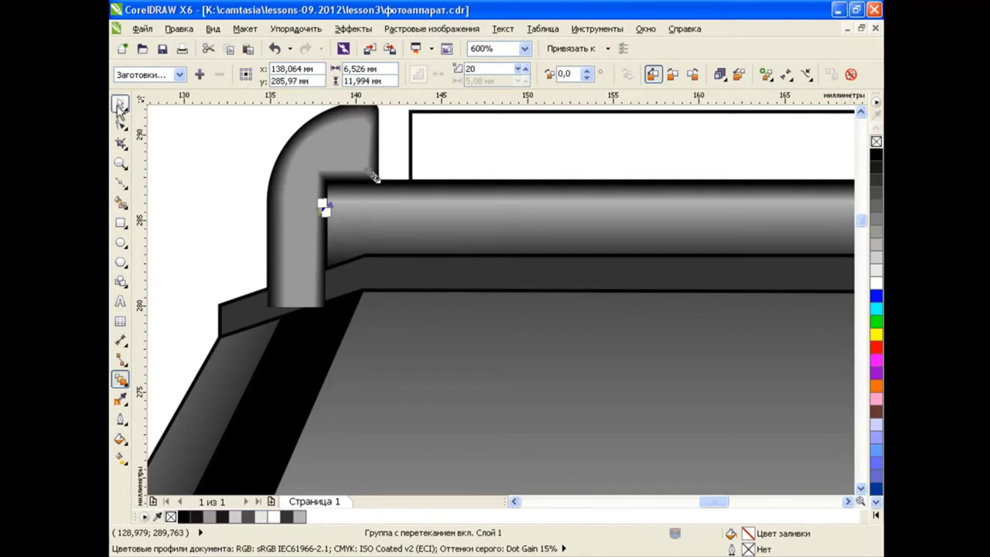
{"action": "left_click", "coordinate": [120, 104]}
{"action": "key", "text": "ctrl+Page_Down"}
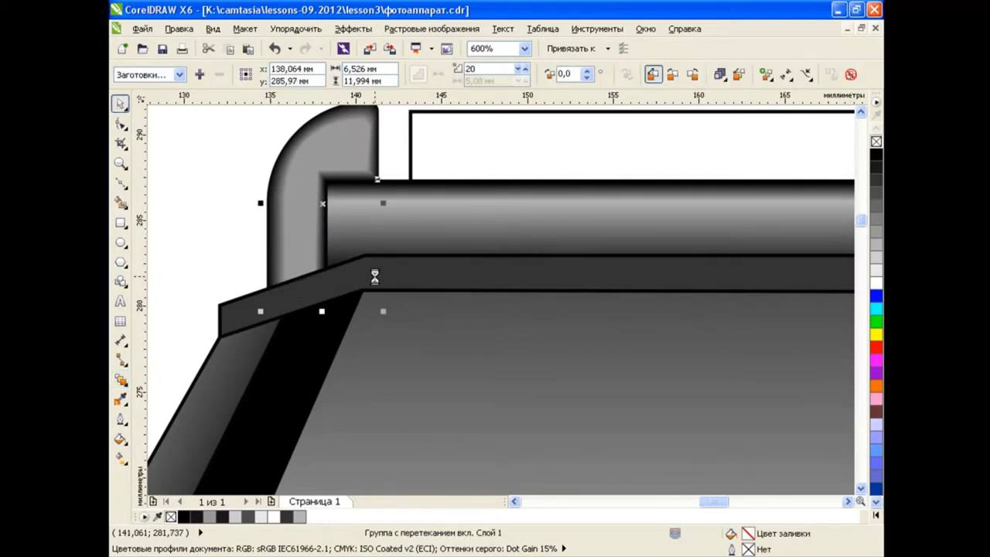
Zoom back out and move the blended tab group forward one layer
{"action": "key", "text": "Escape"}
{"action": "scroll", "coordinate": [469, 256], "scroll_direction": "down", "scroll_amount": 2}
{"action": "left_click_drag", "start_coordinate": [693, 501], "coordinate": [706, 501]}
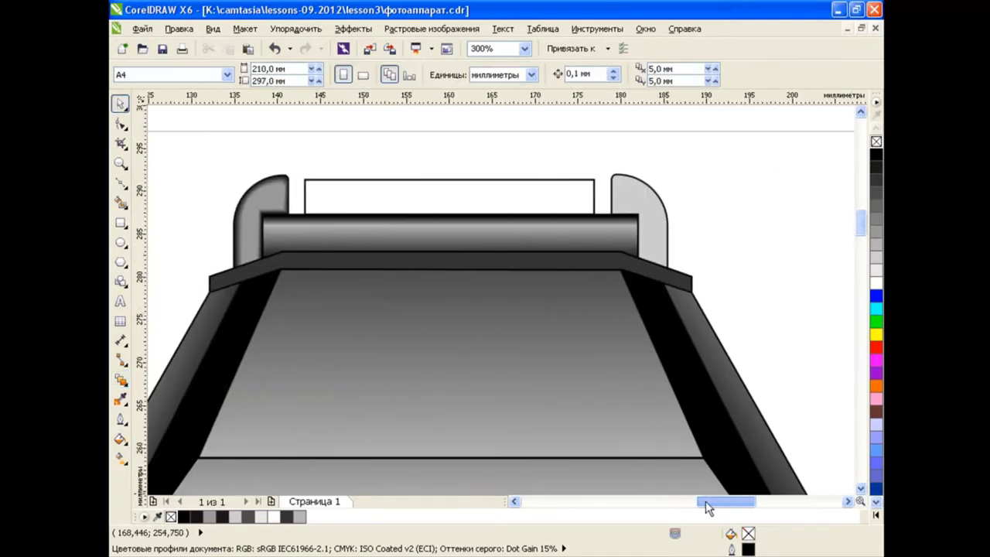
{"action": "left_click", "coordinate": [286, 211]}
{"action": "key", "text": "ctrl+Page_Up"}
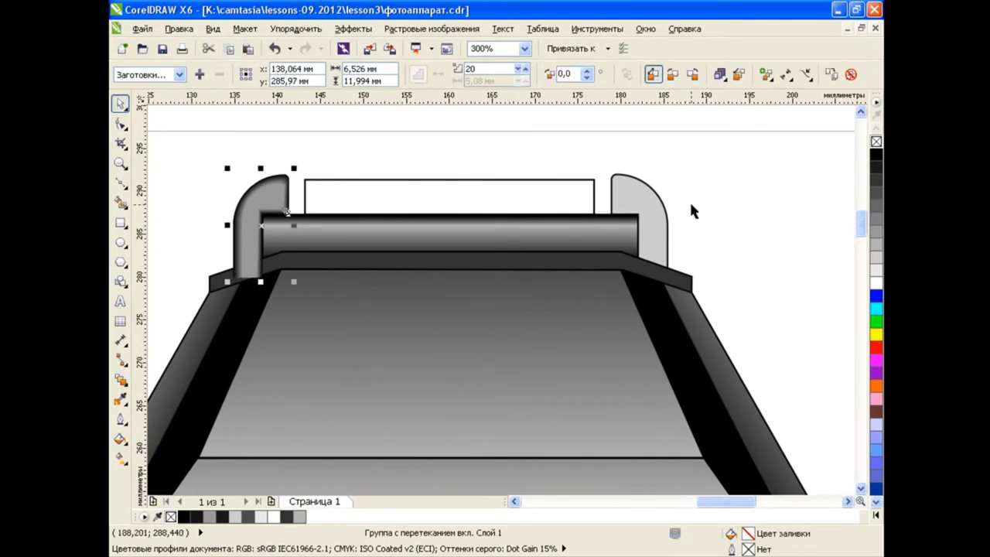
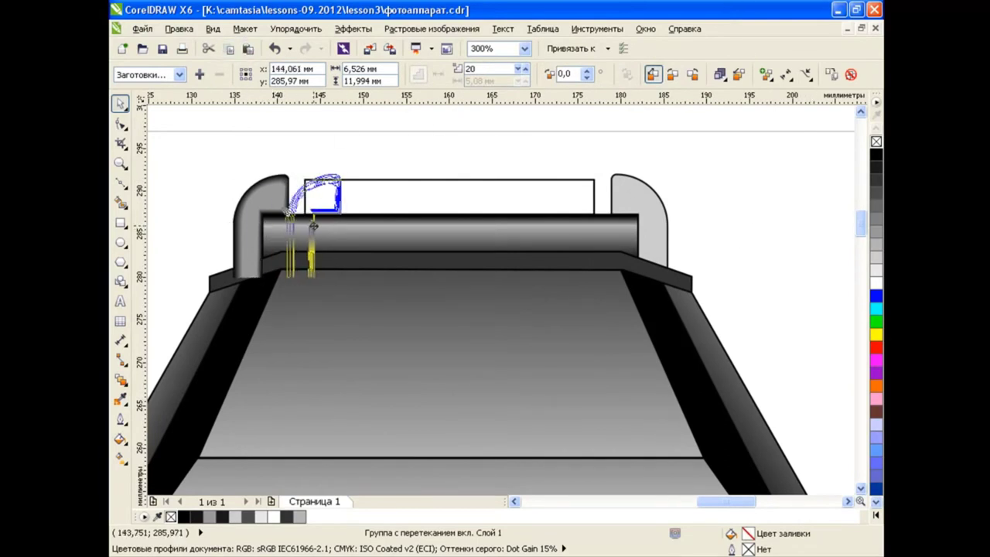
Copy the shaded left ear rightward, mirror it horizontally, and delete the light right ear
{"action": "left_click_drag", "start_coordinate": [269, 235], "coordinate": [537, 236]}
{"action": "left_click", "coordinate": [295, 28]}
{"action": "left_click", "coordinate": [356, 197]}
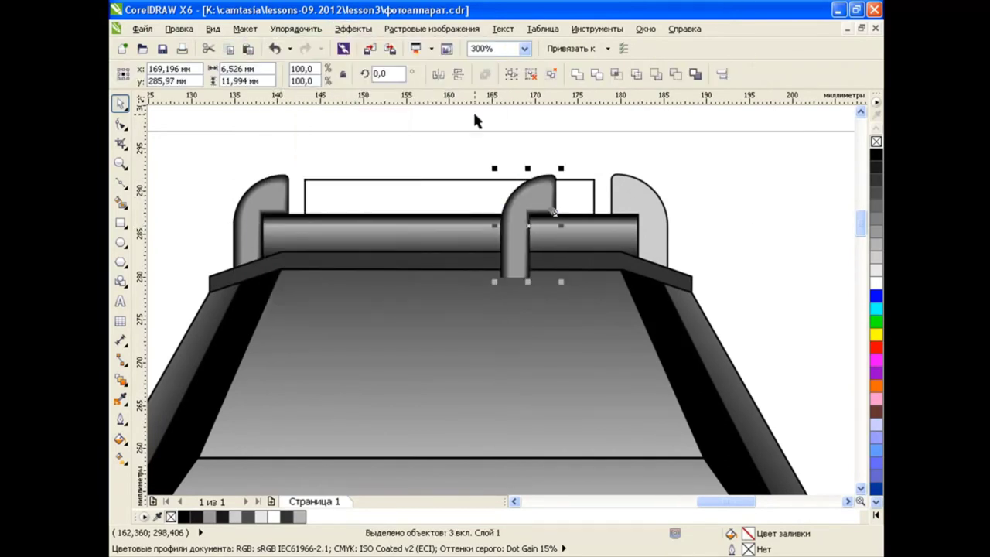
{"action": "left_click", "coordinate": [437, 73]}
{"action": "left_click", "coordinate": [654, 229]}
{"action": "key", "text": "Delete"}
Move the mirrored ear to the plate's right end and send it back one behind the base plate
{"action": "left_click_drag", "start_coordinate": [532, 235], "coordinate": [642, 236]}
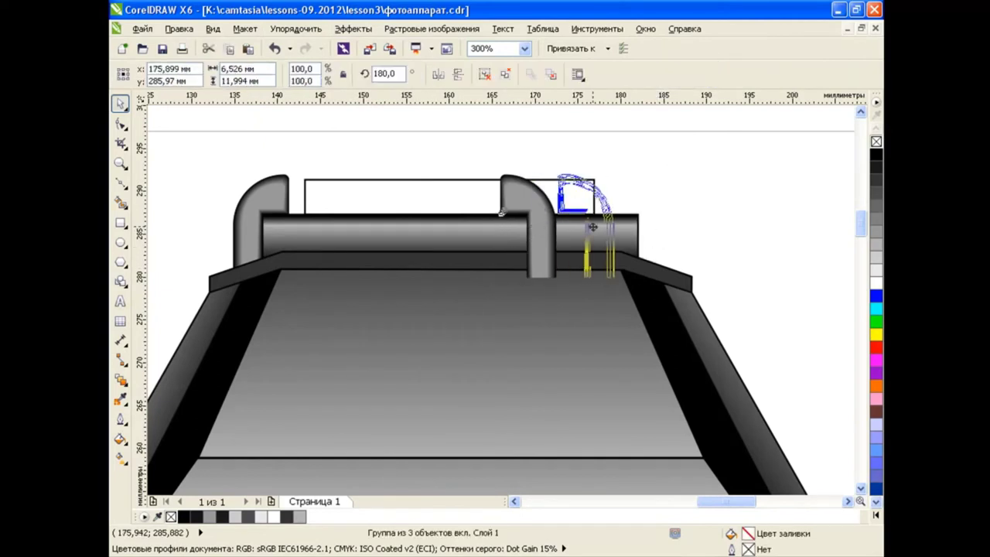
{"action": "left_click", "coordinate": [734, 244]}
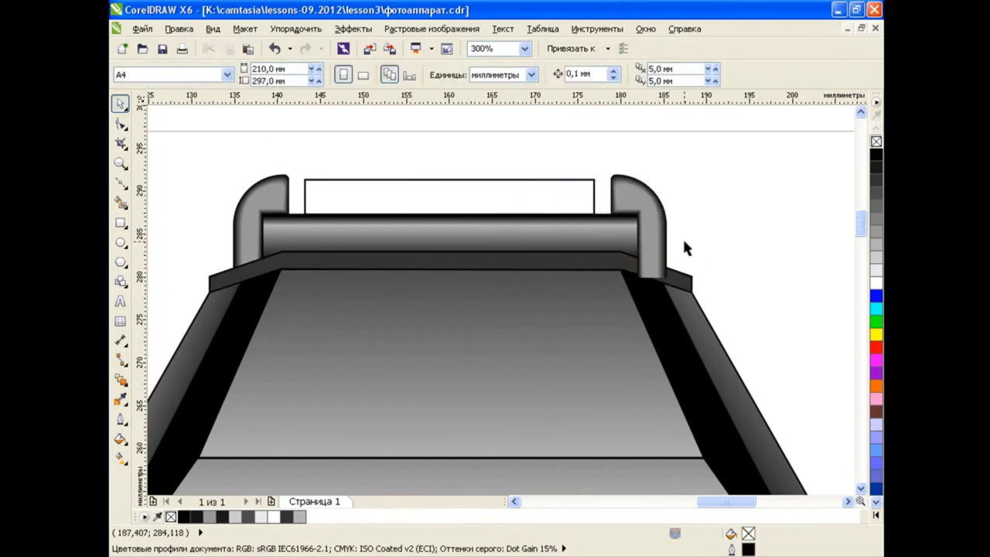
{"action": "left_click", "coordinate": [656, 229]}
{"action": "key", "text": "shift+Page_Down"}
{"action": "left_click", "coordinate": [741, 256]}
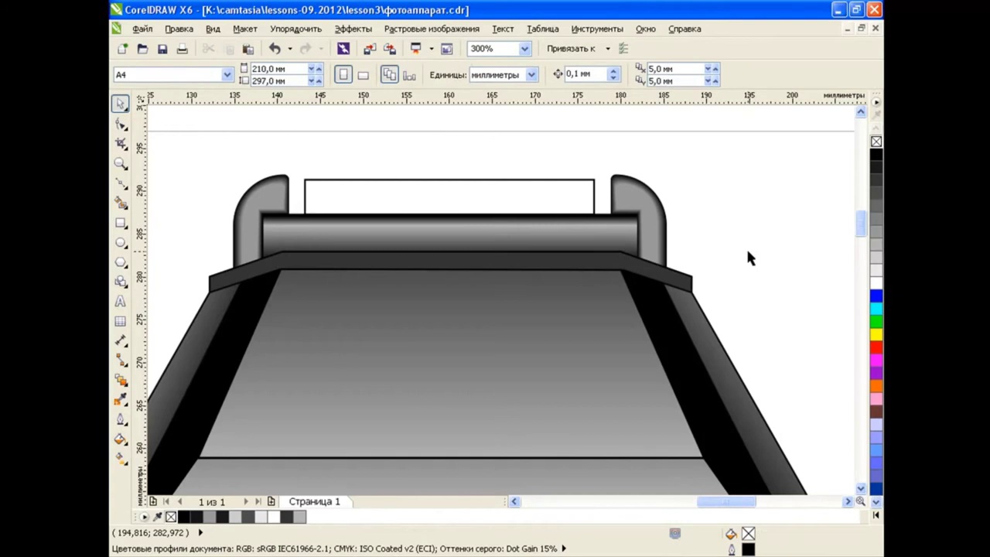
{"action": "left_click", "coordinate": [570, 189]}
Fill the top plate rectangle black
{"action": "left_click", "coordinate": [877, 154]}
{"action": "left_click", "coordinate": [762, 203]}
{"action": "scroll", "coordinate": [635, 251], "scroll_direction": "down", "scroll_amount": 2}
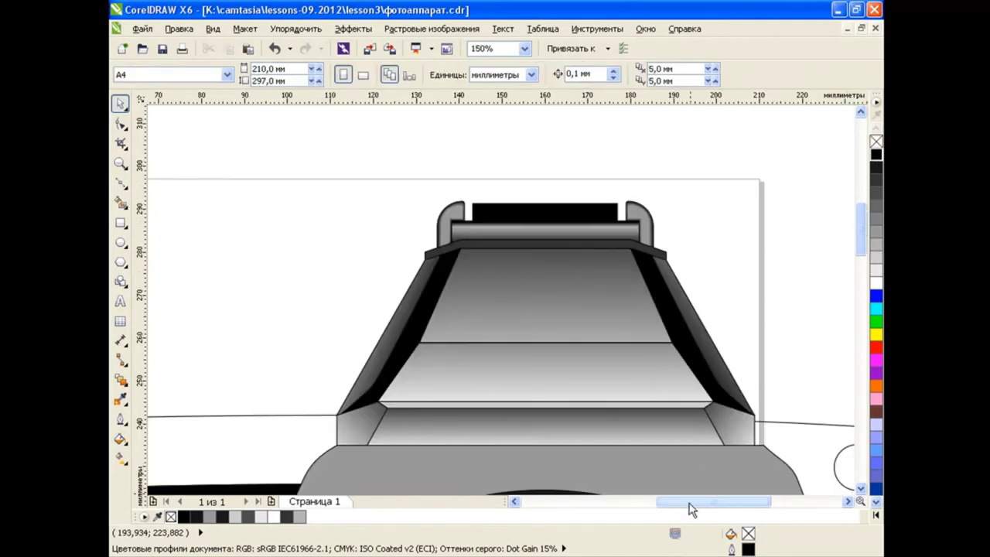
{"action": "left_click_drag", "start_coordinate": [692, 501], "coordinate": [709, 502]}
{"action": "scroll", "coordinate": [690, 204], "scroll_direction": "down", "scroll_amount": 3}
Type 'OLYMPUS' on the viewfinder front and stretch the text wider across the panel
{"action": "left_click", "coordinate": [120, 301]}
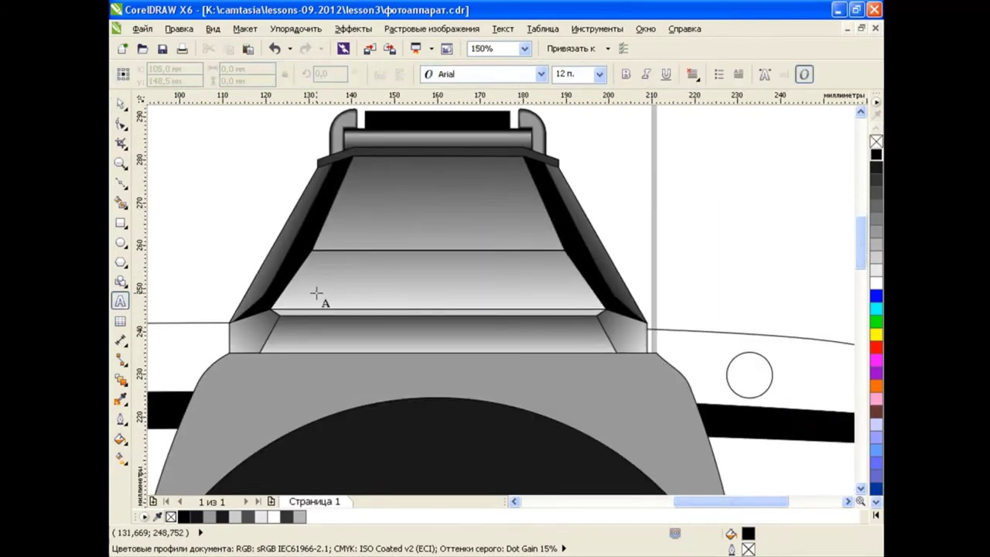
{"action": "left_click", "coordinate": [317, 288]}
{"action": "type", "text": "OLY"}
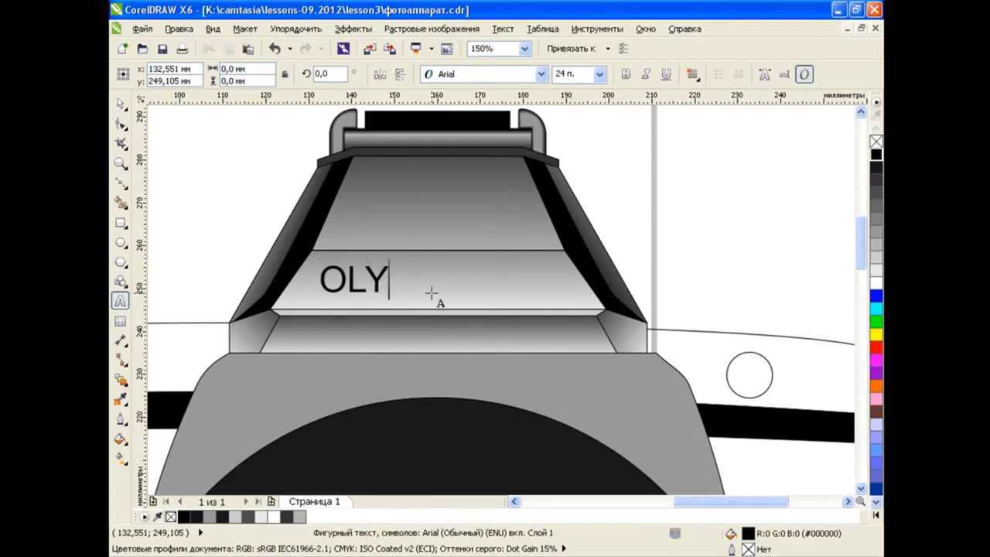
{"action": "type", "text": "MPUS"}
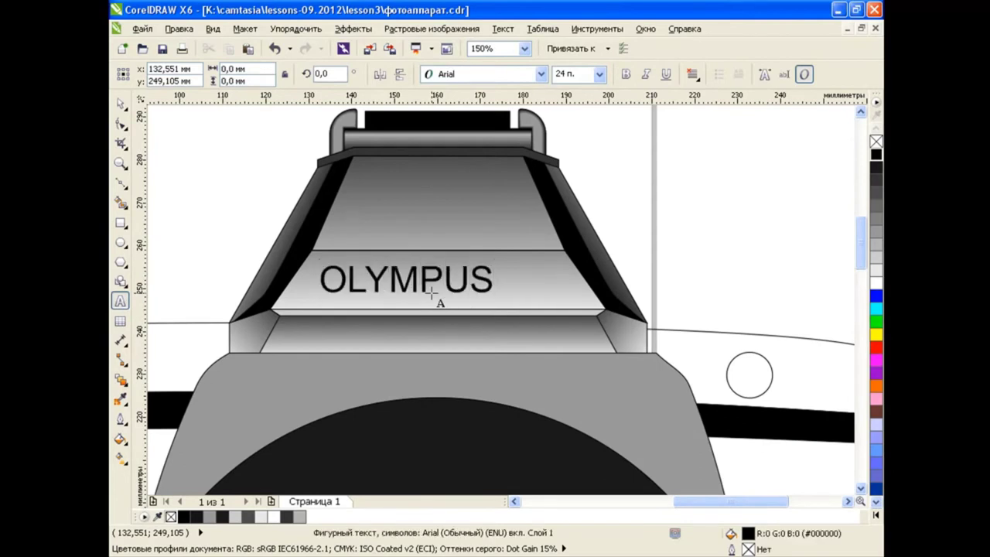
{"action": "key", "text": "ctrl+space"}
{"action": "left_click_drag", "start_coordinate": [496, 277], "coordinate": [572, 283]}
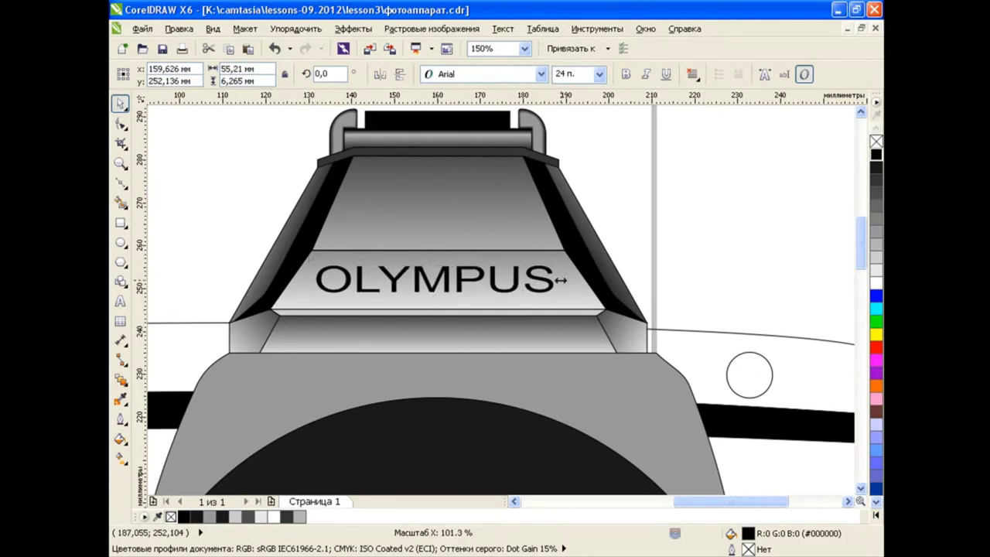
Set the OLYMPUS text font to Arial Black
{"action": "key", "text": "F8"}
{"action": "key", "text": "ctrl+a"}
{"action": "left_click", "coordinate": [541, 73]}
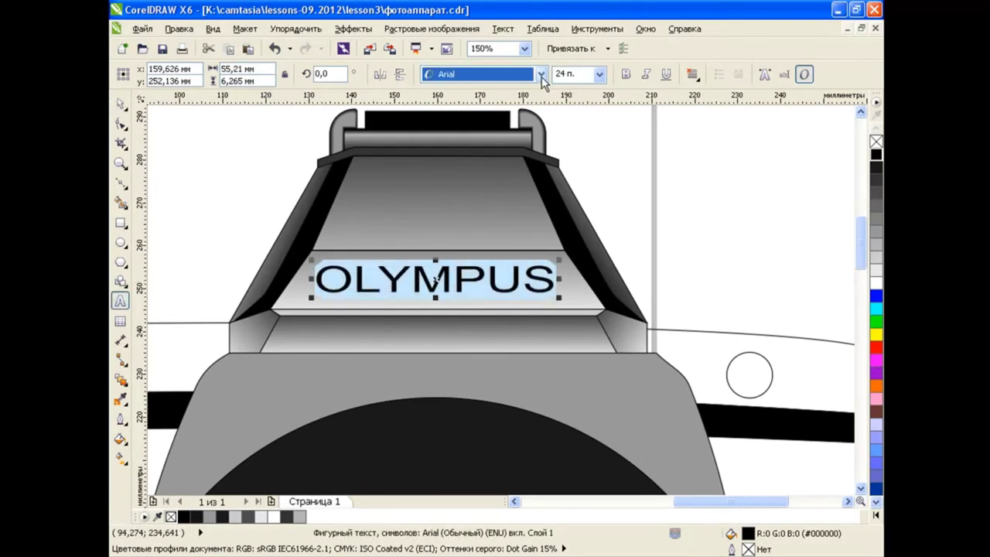
{"action": "left_click", "coordinate": [511, 117]}
{"action": "left_click", "coordinate": [120, 103]}
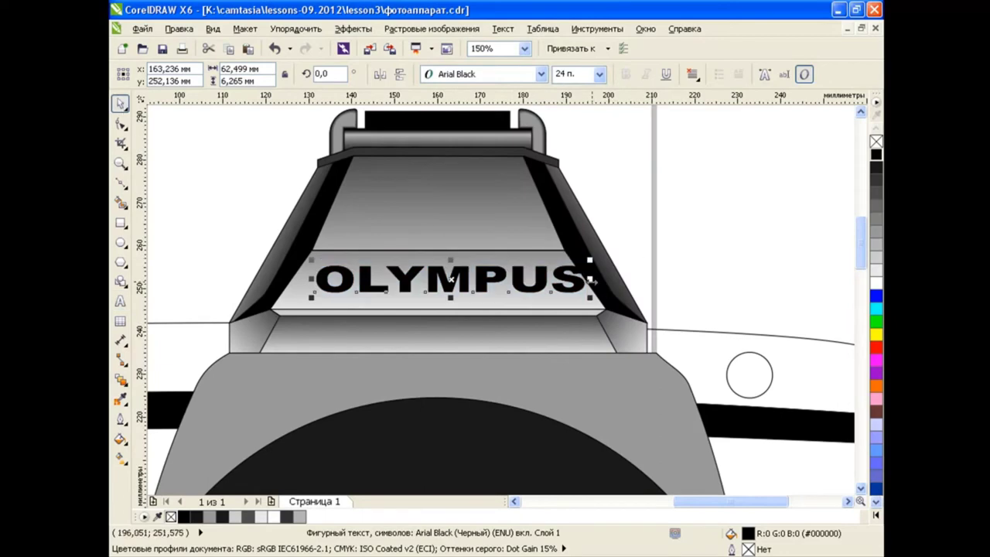
{"action": "left_click", "coordinate": [659, 225]}
Colour the OLYMPUS text dark grey and zoom out to the whole camera
{"action": "left_click", "coordinate": [495, 284]}
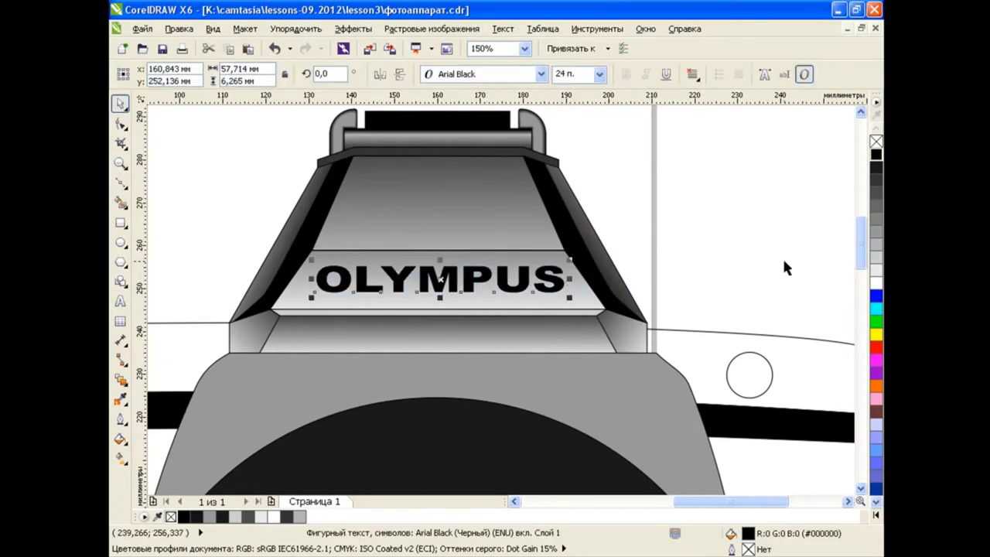
{"action": "left_click", "coordinate": [876, 197]}
{"action": "left_click", "coordinate": [877, 179]}
{"action": "left_click", "coordinate": [770, 208]}
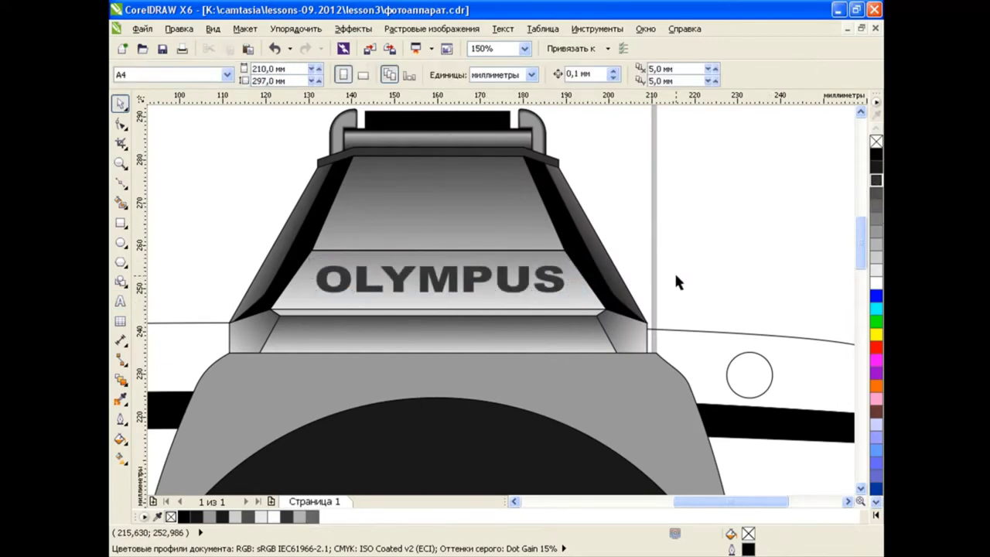
{"action": "key", "text": "F3"}
Give the small body circle a fountain fill with a darker end colour
{"action": "left_click_drag", "start_coordinate": [356, 147], "coordinate": [597, 319]}
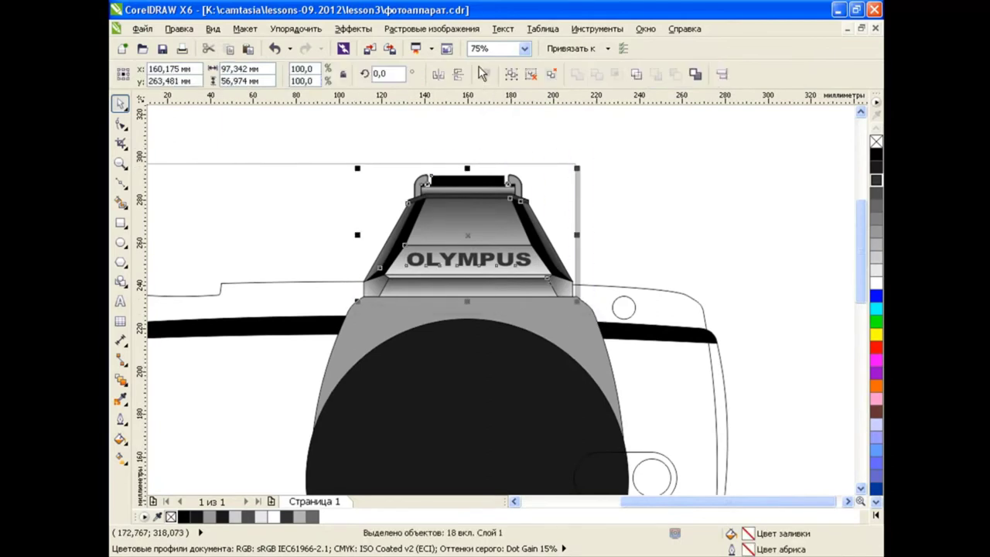
{"action": "left_click", "coordinate": [632, 213]}
{"action": "scroll", "coordinate": [669, 328], "scroll_direction": "up", "scroll_amount": 2}
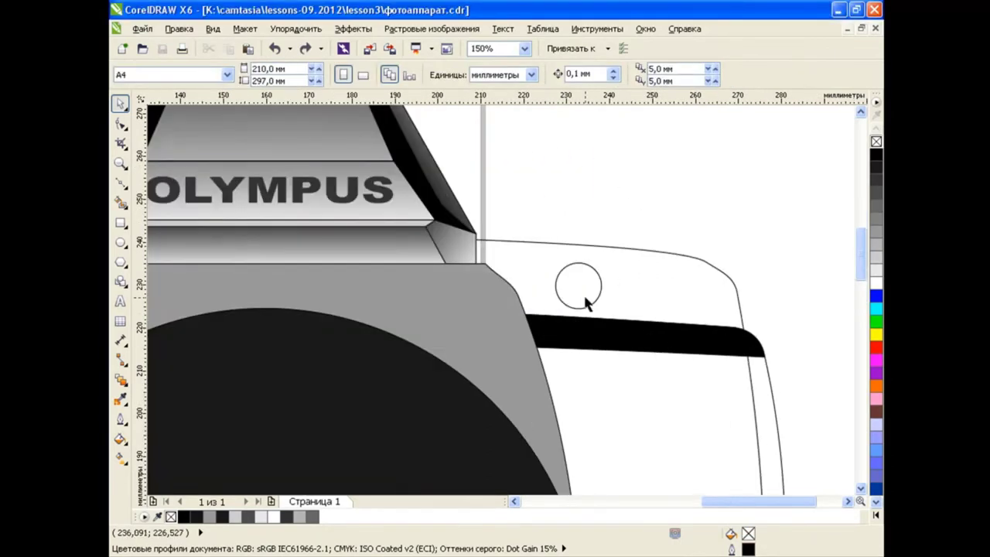
{"action": "left_click", "coordinate": [574, 289]}
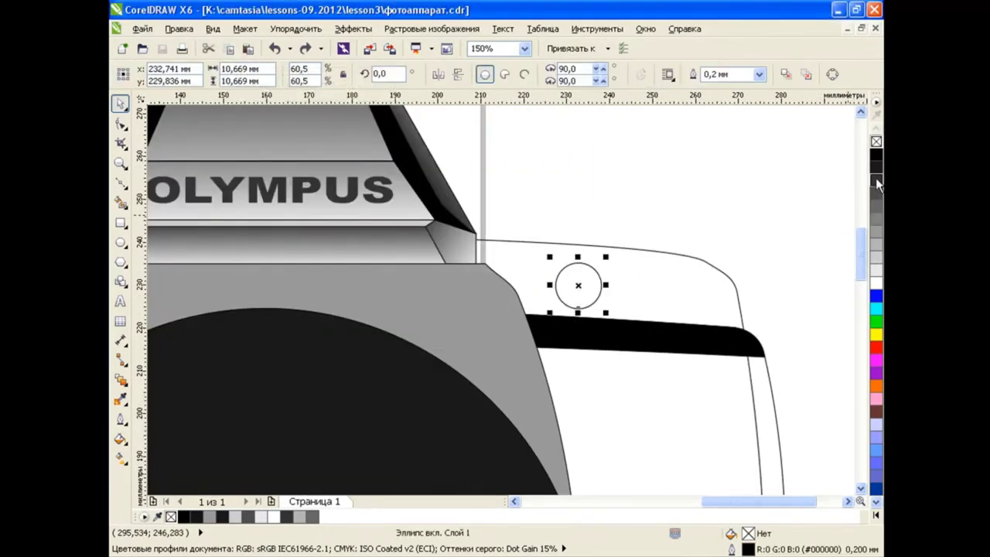
{"action": "left_click", "coordinate": [120, 439]}
{"action": "left_click", "coordinate": [170, 454]}
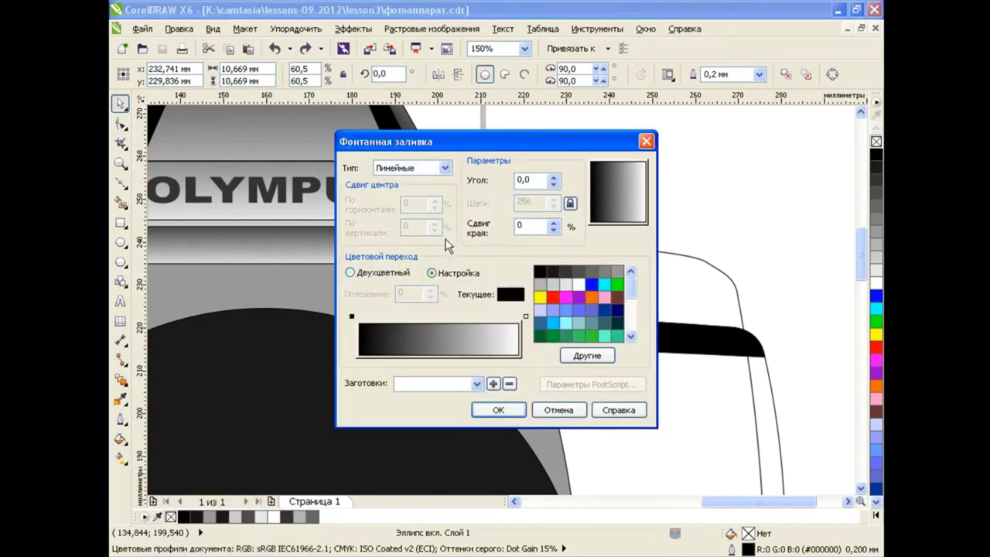
{"action": "left_click", "coordinate": [525, 315]}
{"action": "left_click", "coordinate": [565, 284]}
{"action": "left_click", "coordinate": [498, 410]}
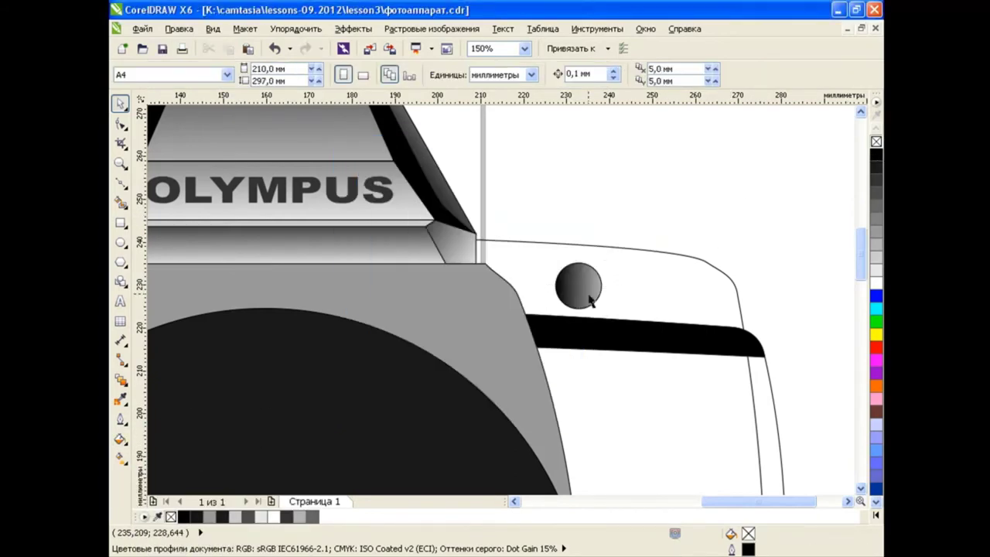
Duplicate the gradient circle, shrink the copy to about 40%, and fill it light orange
{"action": "left_click", "coordinate": [247, 48]}
{"action": "left_click_drag", "start_coordinate": [605, 257], "coordinate": [603, 260]}
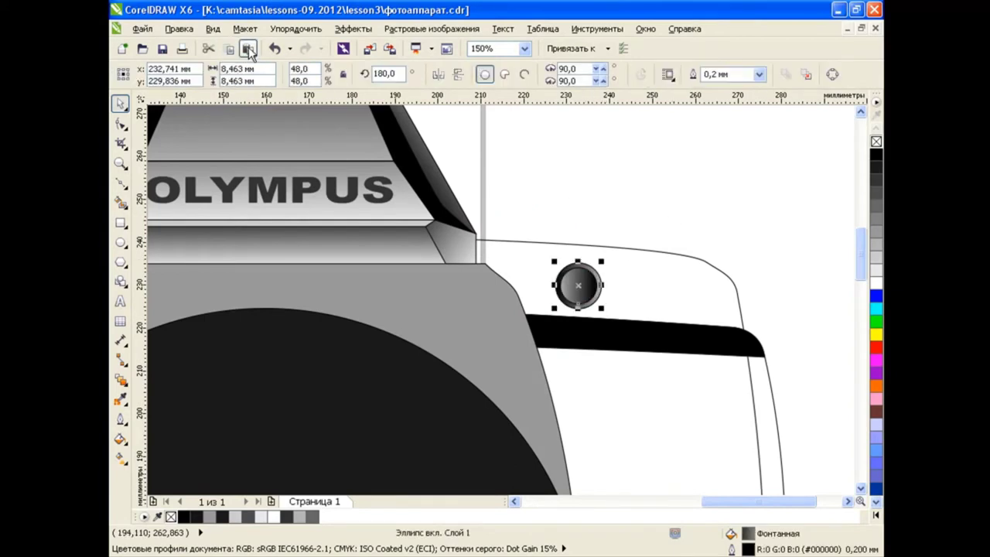
{"action": "left_click_drag", "start_coordinate": [601, 260], "coordinate": [604, 261]}
{"action": "left_click_drag", "start_coordinate": [878, 394], "coordinate": [805, 418]}
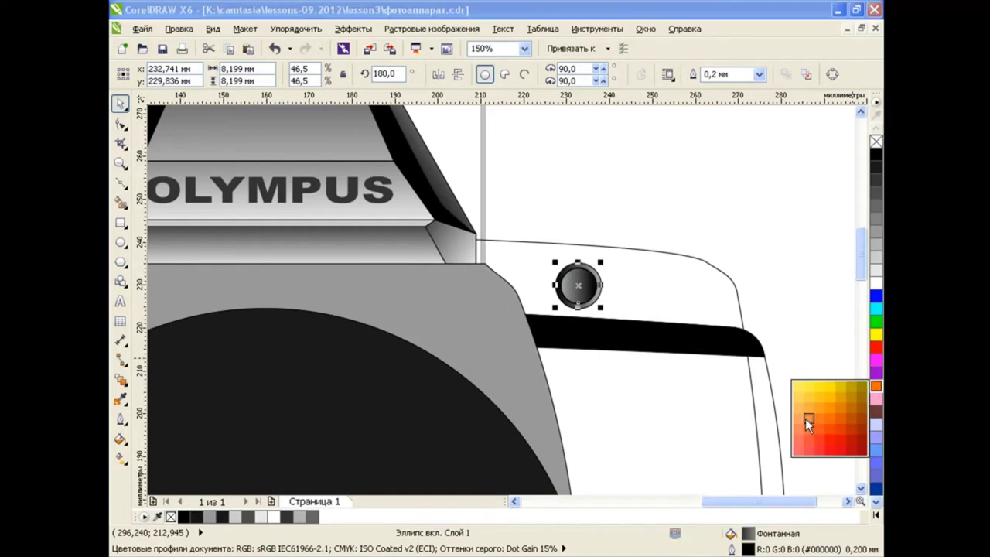
{"action": "left_click", "coordinate": [650, 215]}
Undo an accidental move of the body outline
{"action": "left_click_drag", "start_coordinate": [542, 326], "coordinate": [477, 280]}
{"action": "left_click", "coordinate": [656, 224]}
{"action": "scroll", "coordinate": [556, 376], "scroll_direction": "left", "scroll_amount": 3}
{"action": "scroll", "coordinate": [556, 376], "scroll_direction": "left", "scroll_amount": 4}
{"action": "scroll", "coordinate": [556, 376], "scroll_direction": "down", "scroll_amount": 2}
{"action": "key", "text": "ctrl+z"}
{"action": "left_click", "coordinate": [456, 271]}
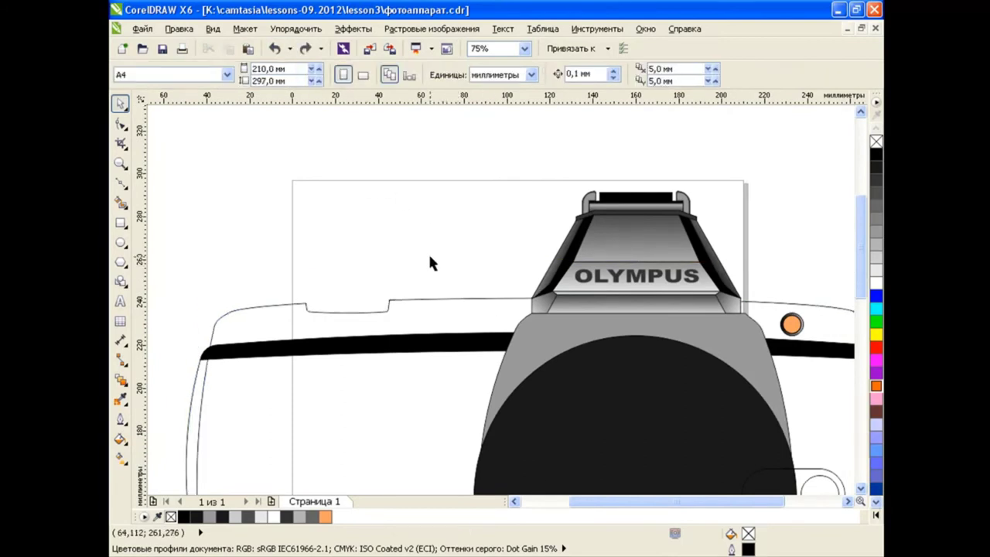
Try a plain grey fill on the camera body, then undo it
{"action": "left_click_drag", "start_coordinate": [860, 263], "coordinate": [860, 290]}
{"action": "left_click", "coordinate": [370, 323]}
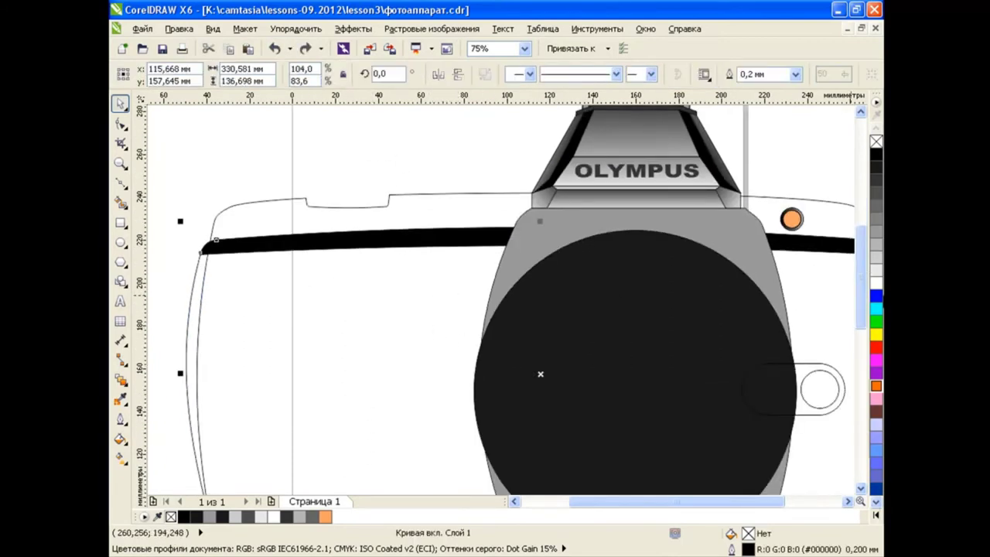
{"action": "left_click", "coordinate": [876, 205]}
{"action": "key", "text": "ctrl+z"}
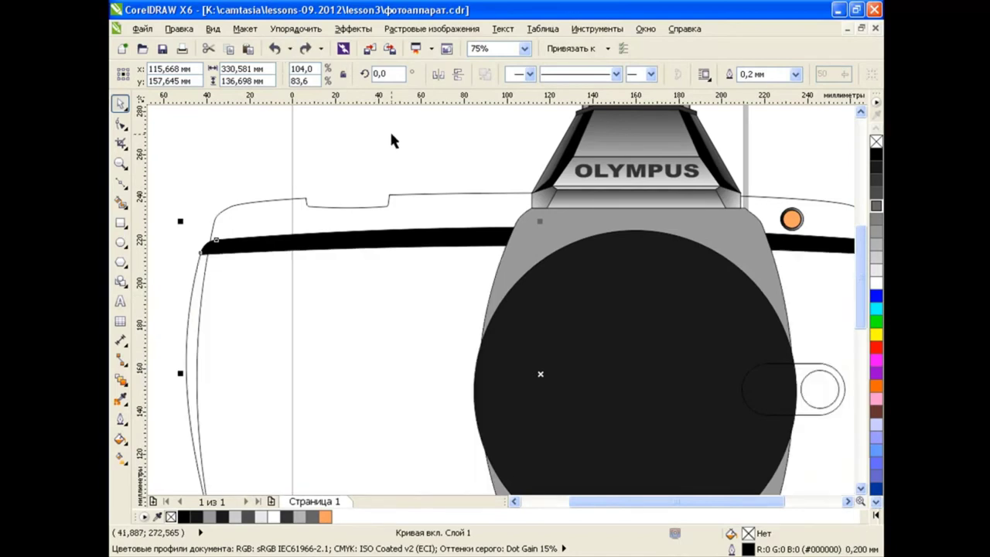
{"action": "left_click", "coordinate": [390, 139]}
Start a custom linear fountain fill on the body with a white stop at 12%
{"action": "mouse_move", "coordinate": [861, 260]}
{"action": "left_mouse_down"}
{"action": "mouse_move", "coordinate": [865, 324]}
{"action": "mouse_move", "coordinate": [866, 255]}
{"action": "left_mouse_up"}
{"action": "left_click", "coordinate": [436, 224]}
{"action": "left_click", "coordinate": [124, 439]}
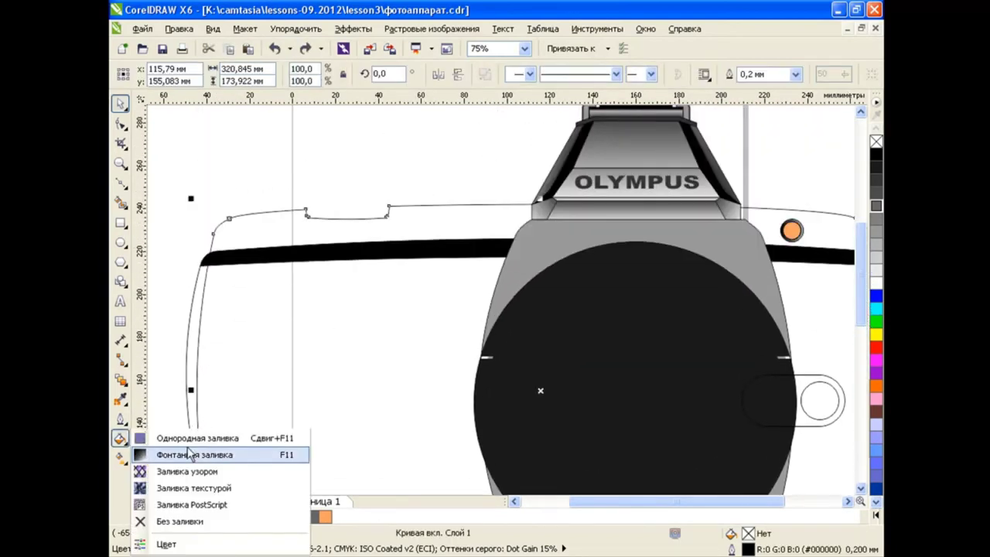
{"action": "left_click", "coordinate": [190, 454]}
{"action": "left_click", "coordinate": [459, 273]}
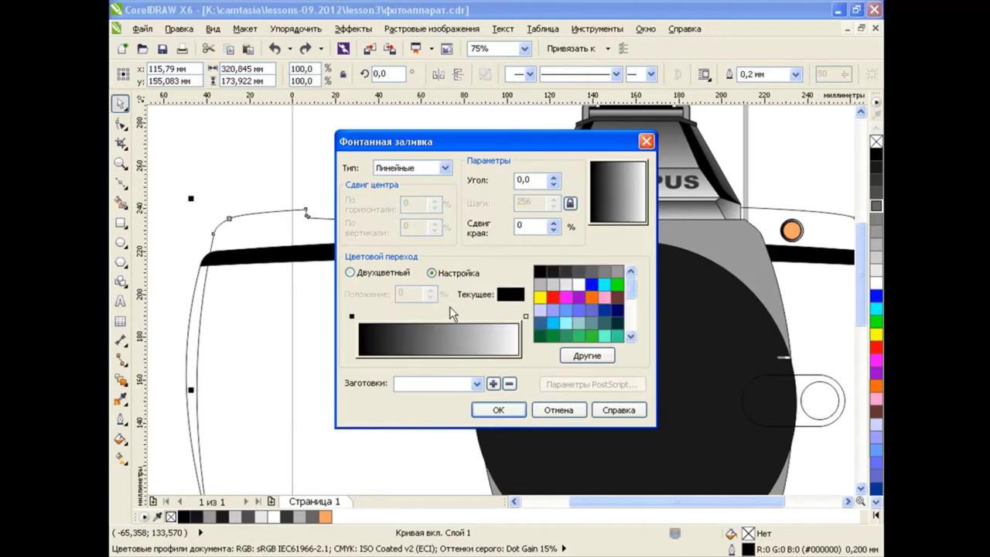
{"action": "double_click", "coordinate": [482, 318]}
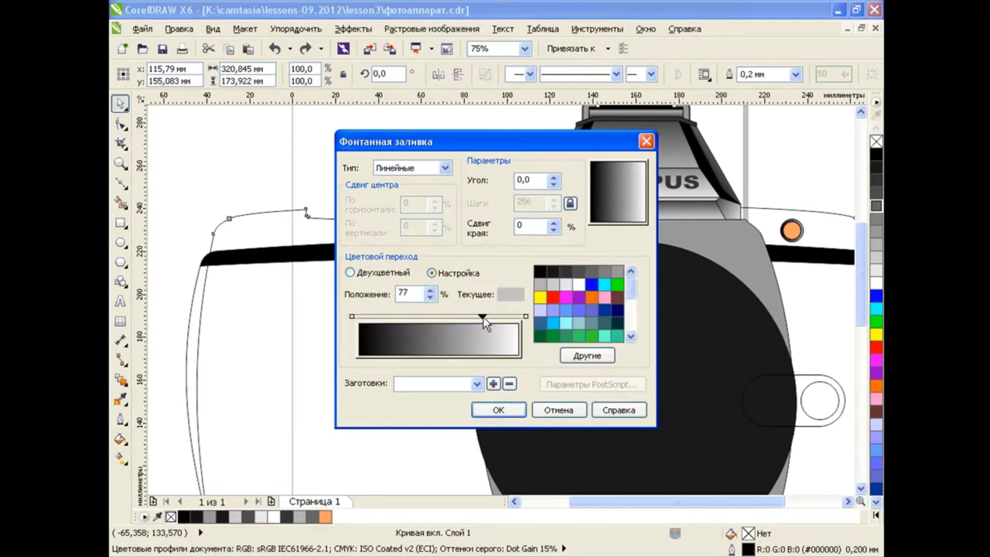
{"action": "left_click_drag", "start_coordinate": [482, 317], "coordinate": [378, 317]}
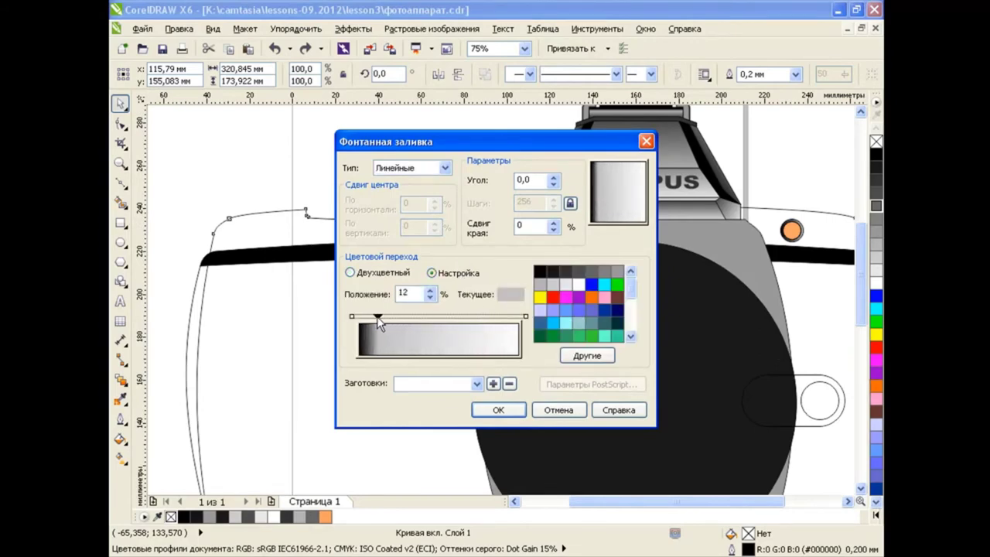
{"action": "left_click", "coordinate": [576, 286]}
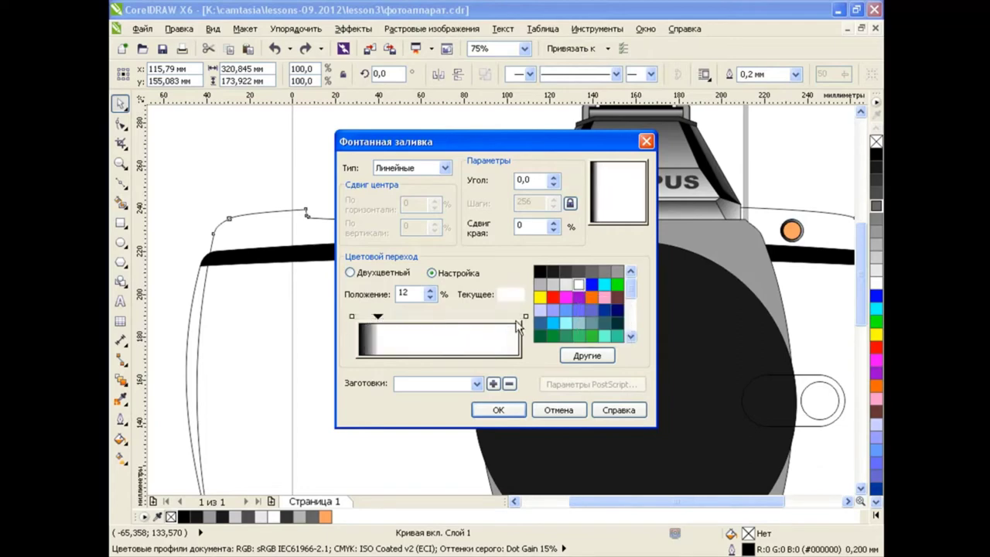
{"action": "left_click", "coordinate": [525, 317]}
Add gradient stops around 35%, 40% and 47% and tint them grey
{"action": "double_click", "coordinate": [416, 317]}
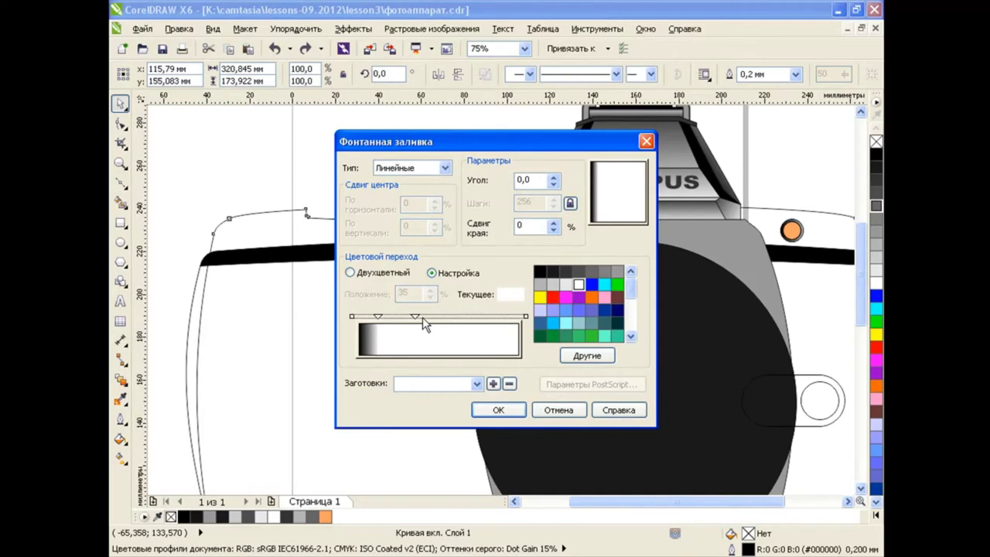
{"action": "double_click", "coordinate": [422, 317]}
{"action": "double_click", "coordinate": [456, 317]}
{"action": "double_click", "coordinate": [434, 317]}
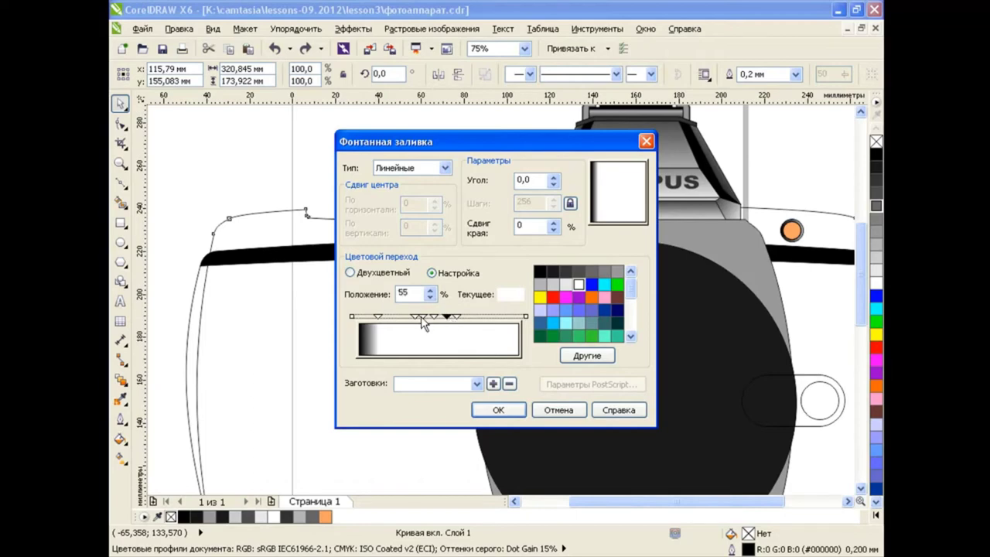
{"action": "left_click", "coordinate": [422, 318], "text": "ctrl"}
{"action": "left_click", "coordinate": [540, 286]}
{"action": "left_click", "coordinate": [616, 271]}
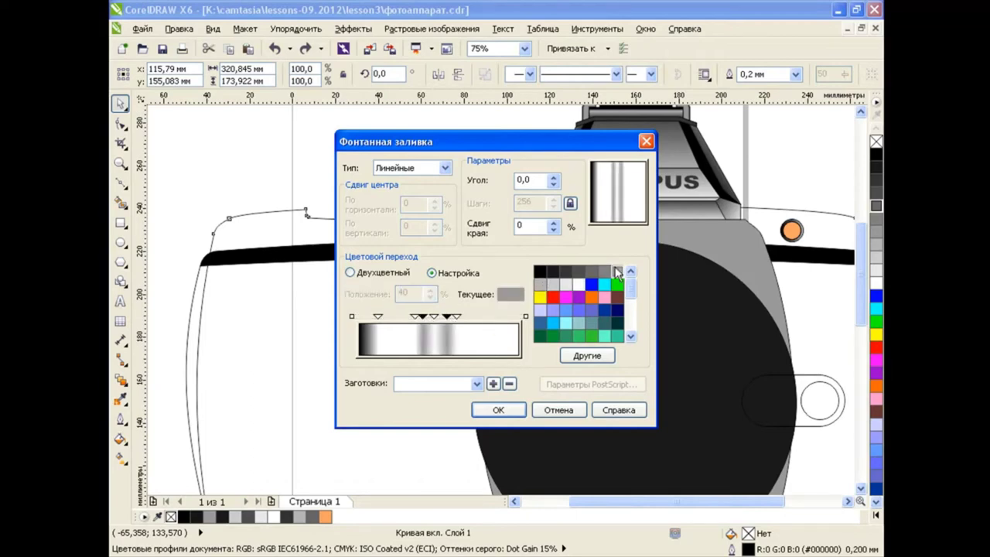
{"action": "left_click", "coordinate": [433, 319]}
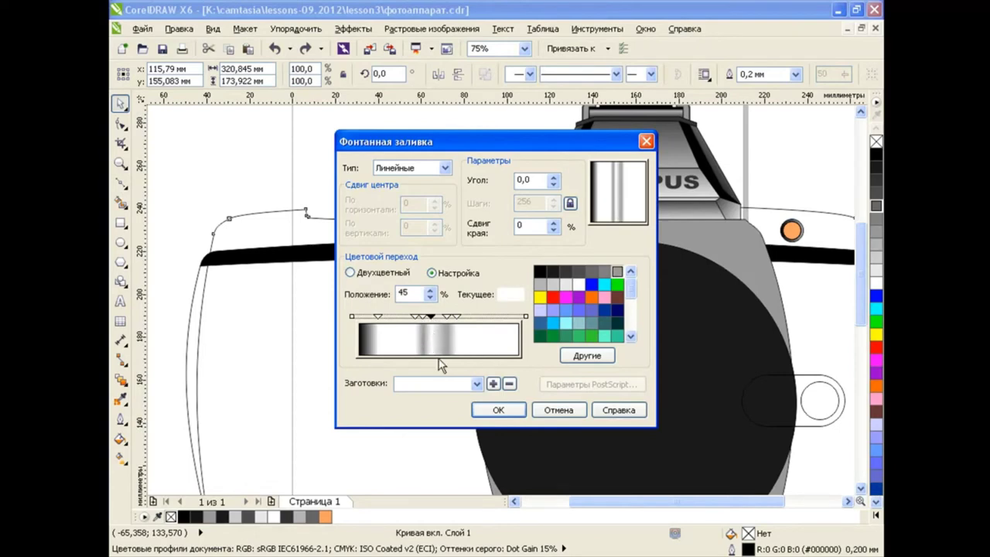
Add a stop at 88%, make the right end black, and darken the selected stops
{"action": "double_click", "coordinate": [499, 316]}
{"action": "left_click", "coordinate": [526, 316]}
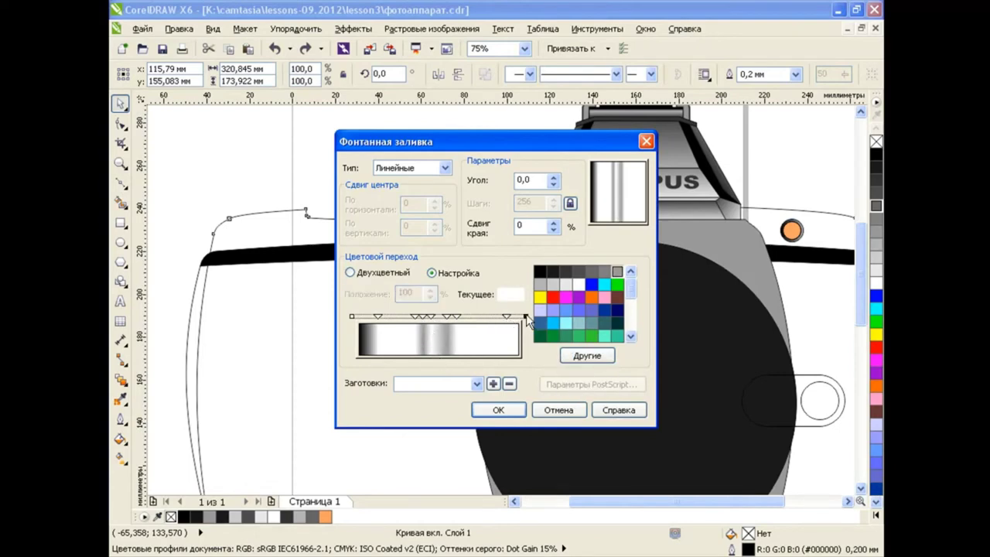
{"action": "left_click", "coordinate": [540, 272]}
{"action": "left_click", "coordinate": [500, 317]}
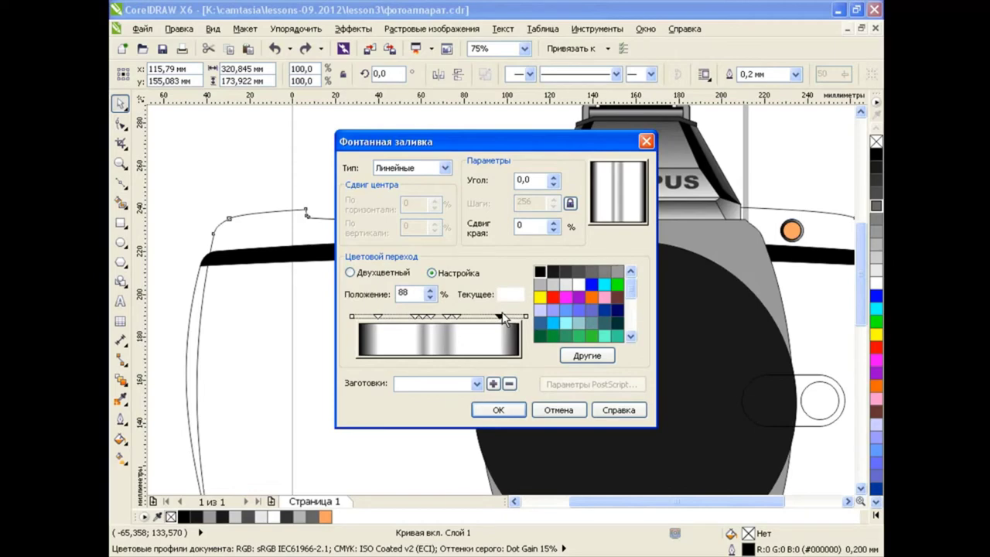
{"action": "left_click", "coordinate": [566, 284]}
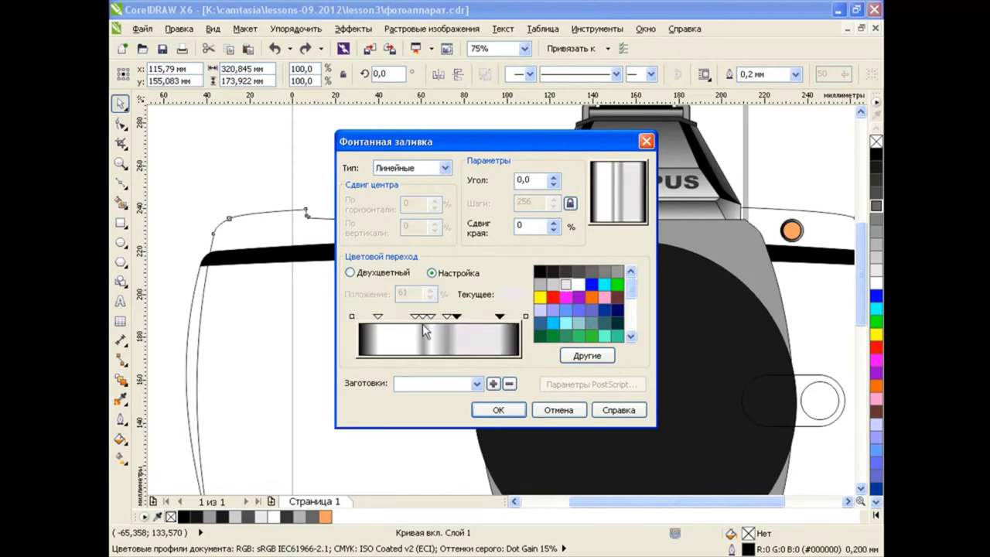
{"action": "left_click", "coordinate": [414, 316]}
{"action": "left_click", "coordinate": [377, 316], "text": "ctrl"}
{"action": "left_click", "coordinate": [540, 273]}
Apply the body gradient and drag its nodes left, grouping white and grey bands near 19–40%
{"action": "left_click", "coordinate": [498, 410]}
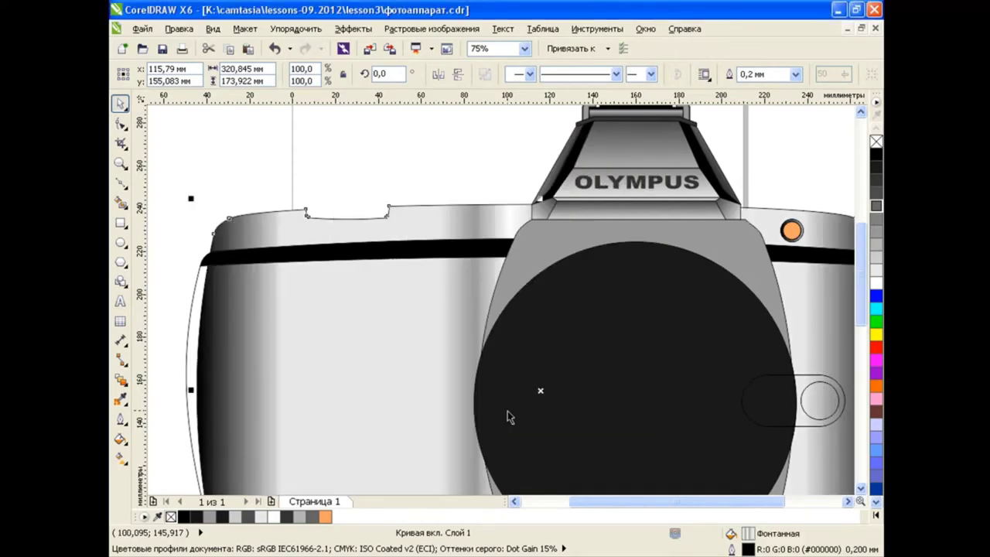
{"action": "key", "text": "g"}
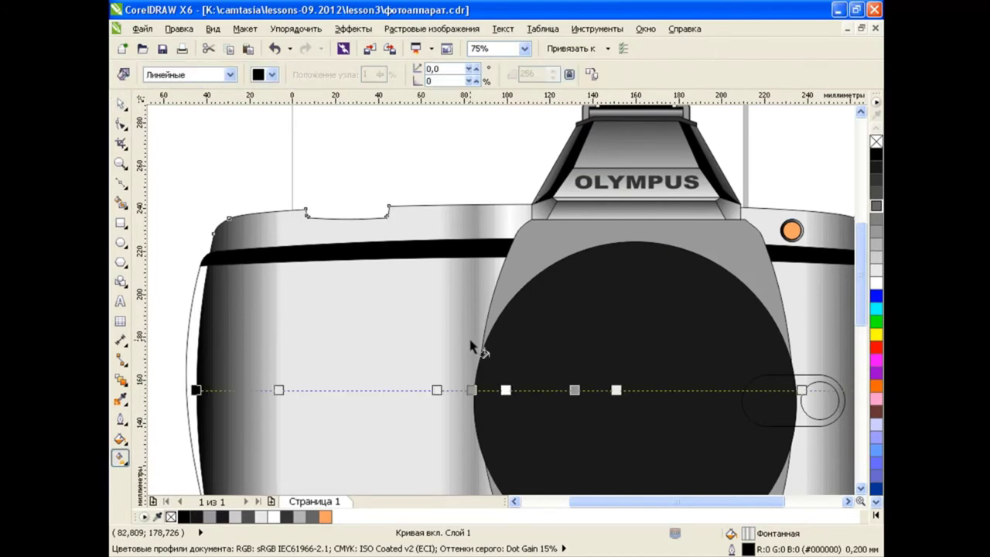
{"action": "left_click_drag", "start_coordinate": [277, 390], "coordinate": [235, 389]}
{"action": "left_click_drag", "start_coordinate": [427, 391], "coordinate": [307, 390]}
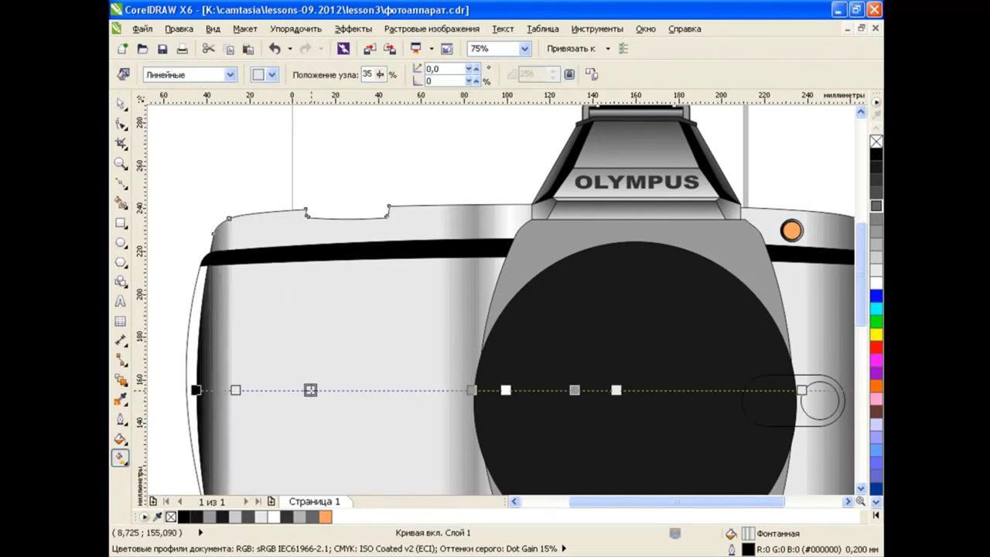
{"action": "left_click_drag", "start_coordinate": [471, 390], "coordinate": [325, 390]}
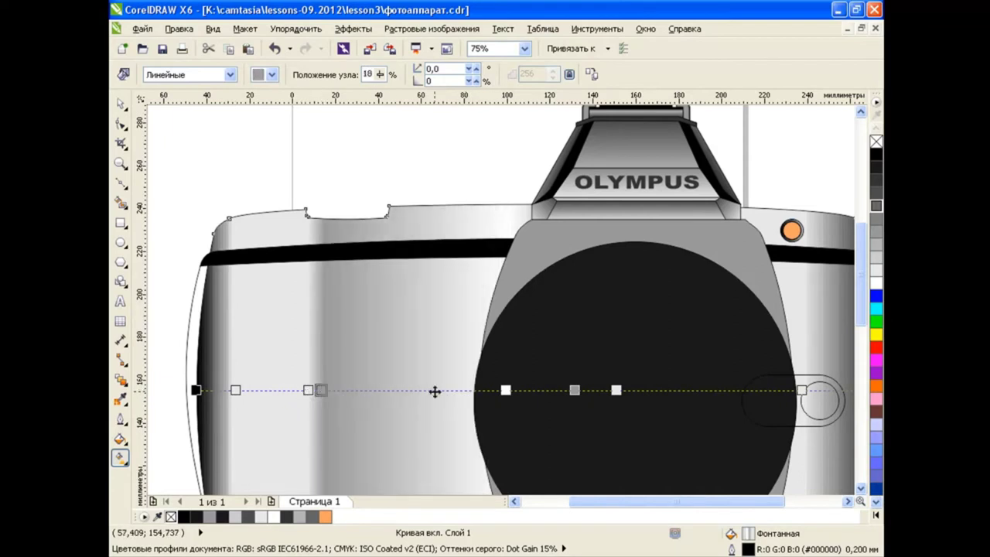
{"action": "left_click_drag", "start_coordinate": [506, 389], "coordinate": [333, 390]}
{"action": "left_click_drag", "start_coordinate": [574, 389], "coordinate": [351, 390]}
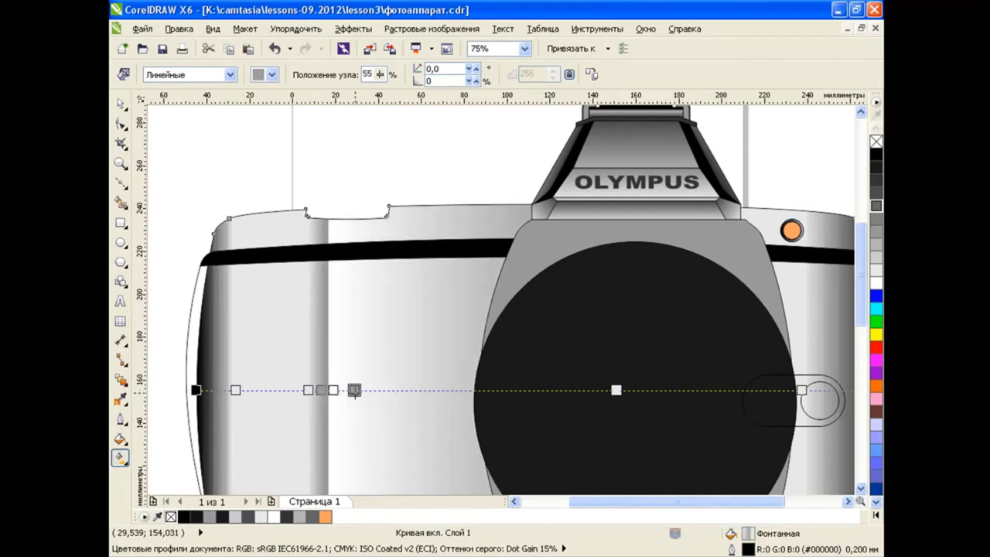
{"action": "left_click_drag", "start_coordinate": [616, 389], "coordinate": [337, 389]}
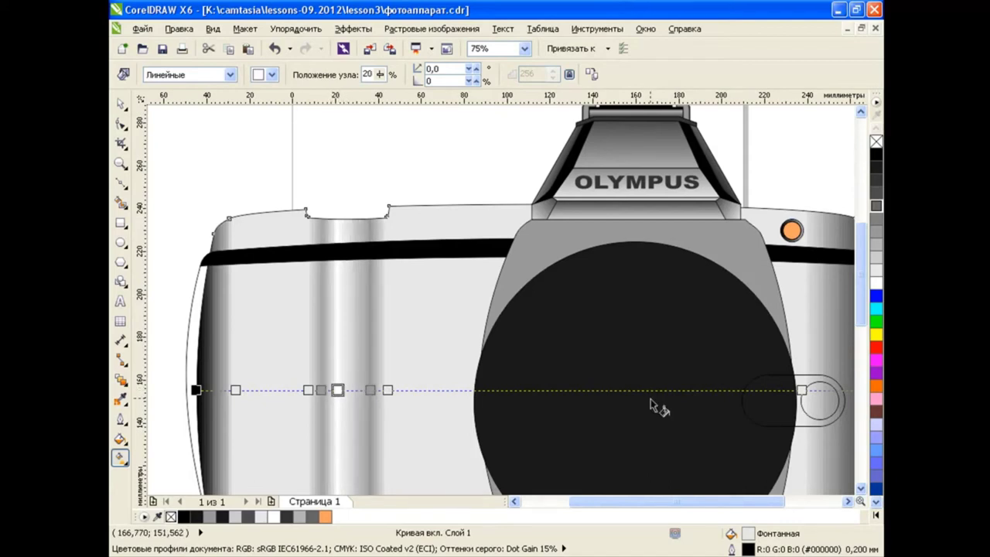
Move the right-side gradient node to 94% and return to the Pick tool
{"action": "left_click_drag", "start_coordinate": [726, 502], "coordinate": [758, 502]}
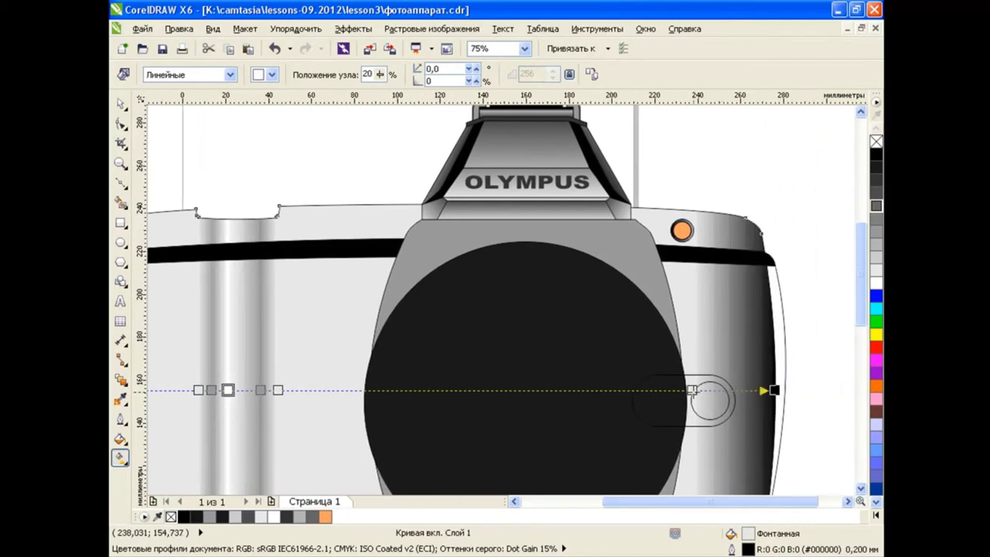
{"action": "left_click_drag", "start_coordinate": [692, 390], "coordinate": [736, 390]}
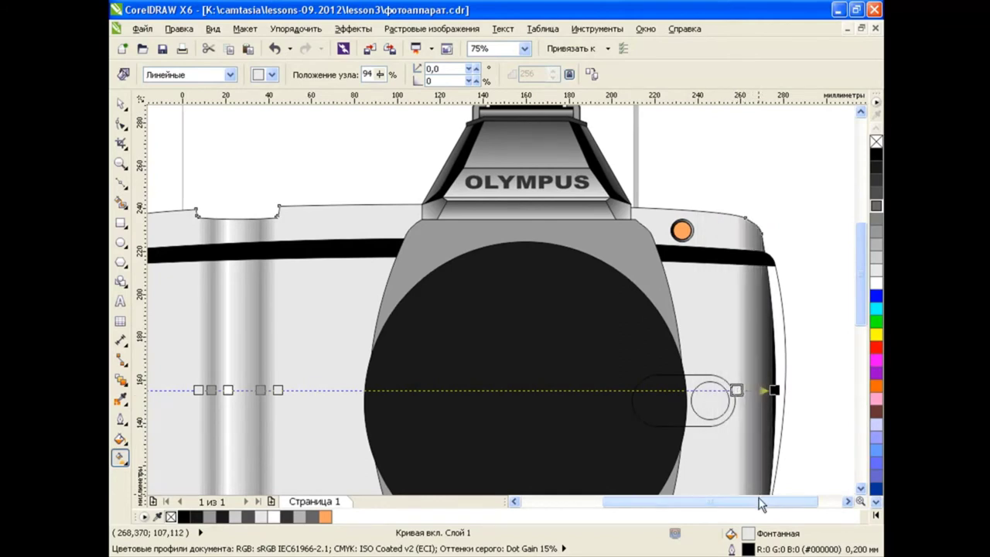
{"action": "left_click_drag", "start_coordinate": [759, 502], "coordinate": [707, 502]}
{"action": "key", "text": "space"}
{"action": "left_click", "coordinate": [263, 195]}
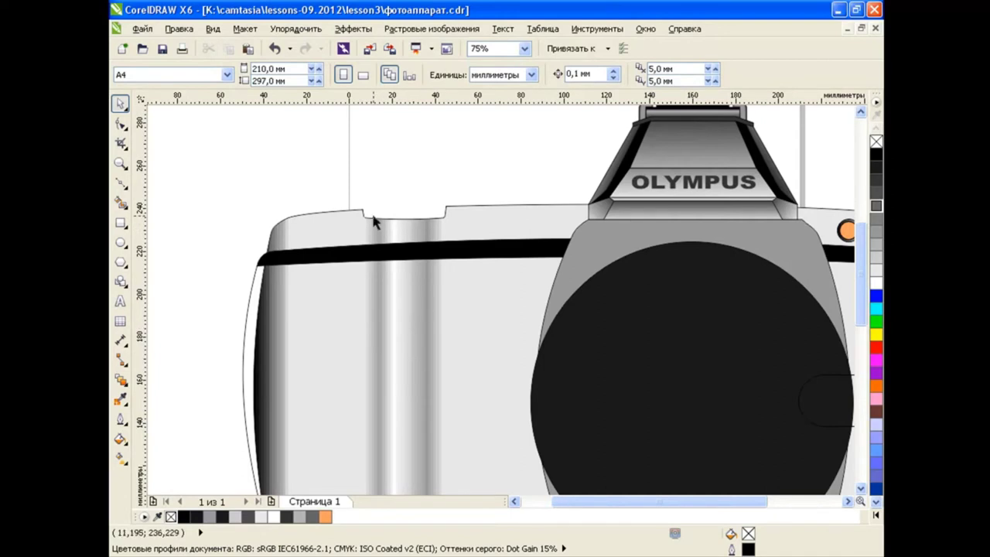
Fill the central camera body dark grey
{"action": "scroll", "coordinate": [445, 200], "scroll_direction": "down", "scroll_amount": 2}
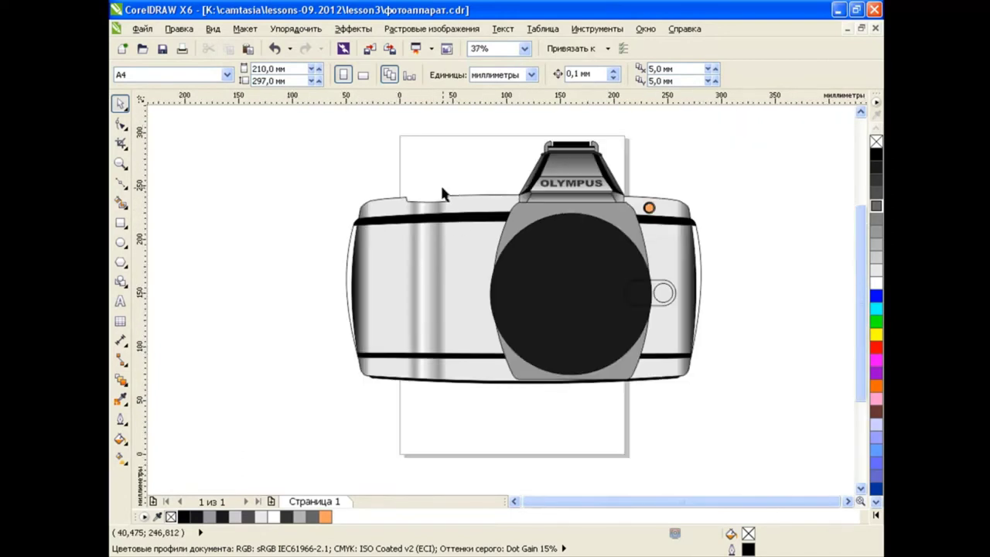
{"action": "left_click", "coordinate": [368, 257]}
{"action": "left_click", "coordinate": [877, 205]}
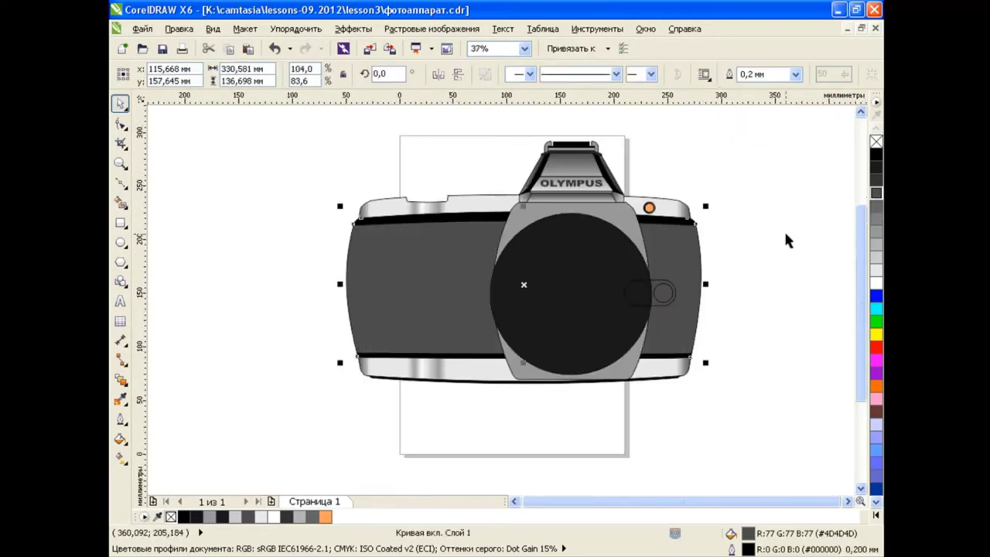
{"action": "left_click", "coordinate": [720, 290]}
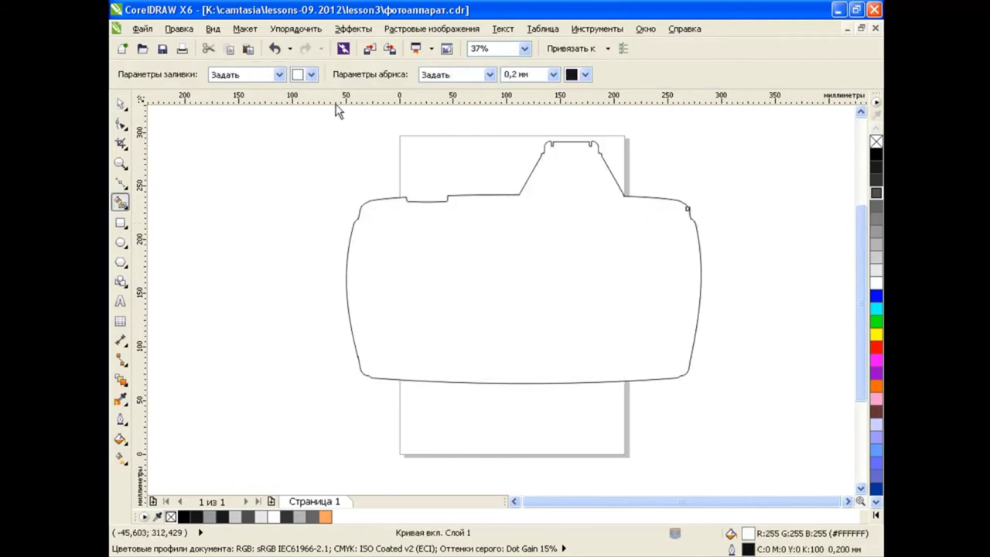
{"action": "left_click", "coordinate": [275, 48]}
Select the lens and its housing and cut them out of the drawing
{"action": "key", "text": "space"}
{"action": "left_click", "coordinate": [554, 259]}
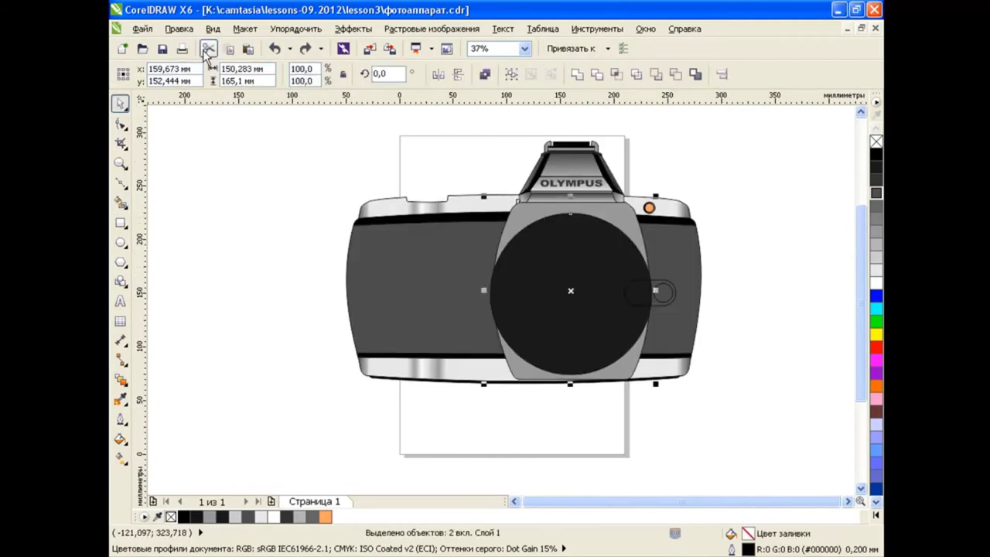
{"action": "left_click", "coordinate": [207, 48]}
{"action": "scroll", "coordinate": [433, 389], "scroll_direction": "up", "scroll_amount": 2}
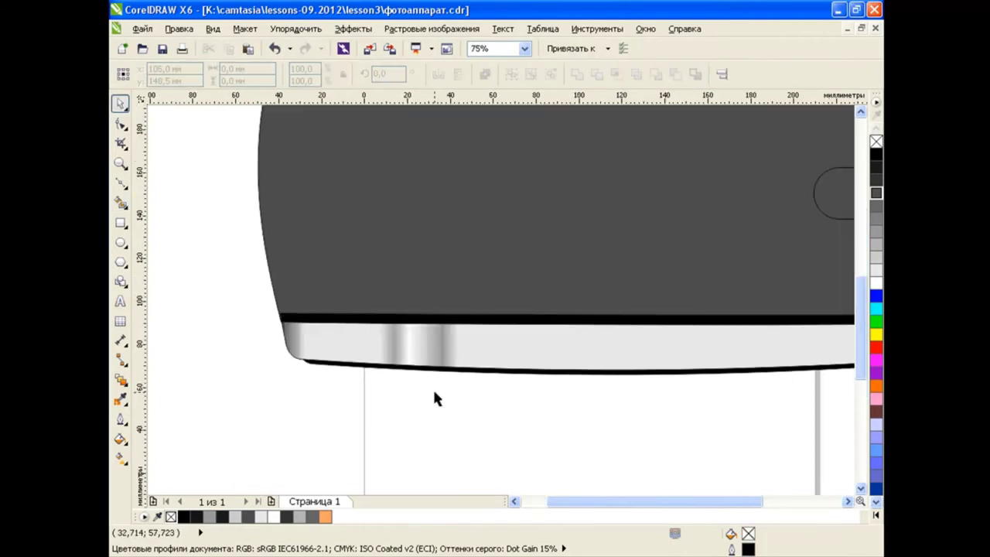
{"action": "scroll", "coordinate": [433, 389], "scroll_direction": "down", "scroll_amount": 2}
Smart-fill a separate bottom strip, paste the lens back, and copy properties onto the strip
{"action": "left_click", "coordinate": [120, 204]}
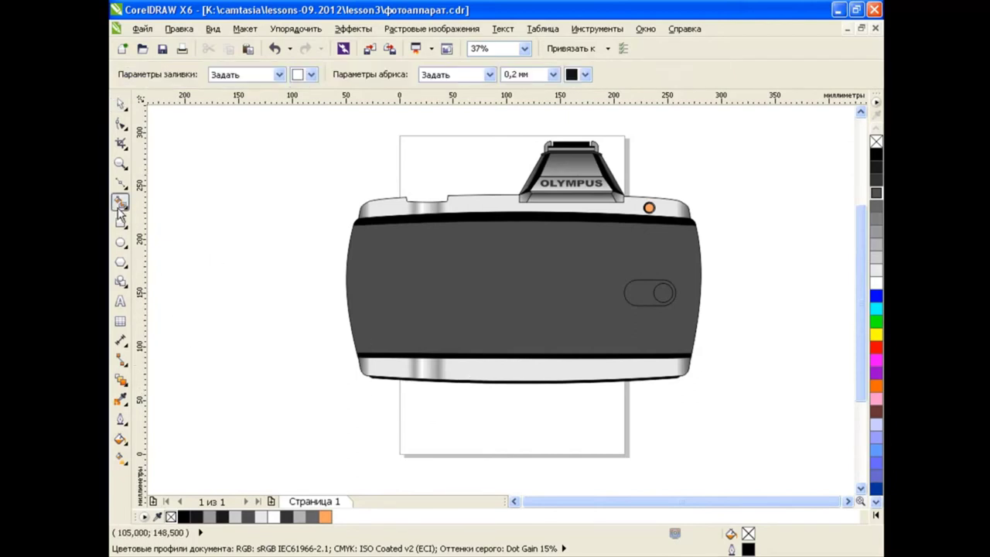
{"action": "left_click", "coordinate": [496, 369]}
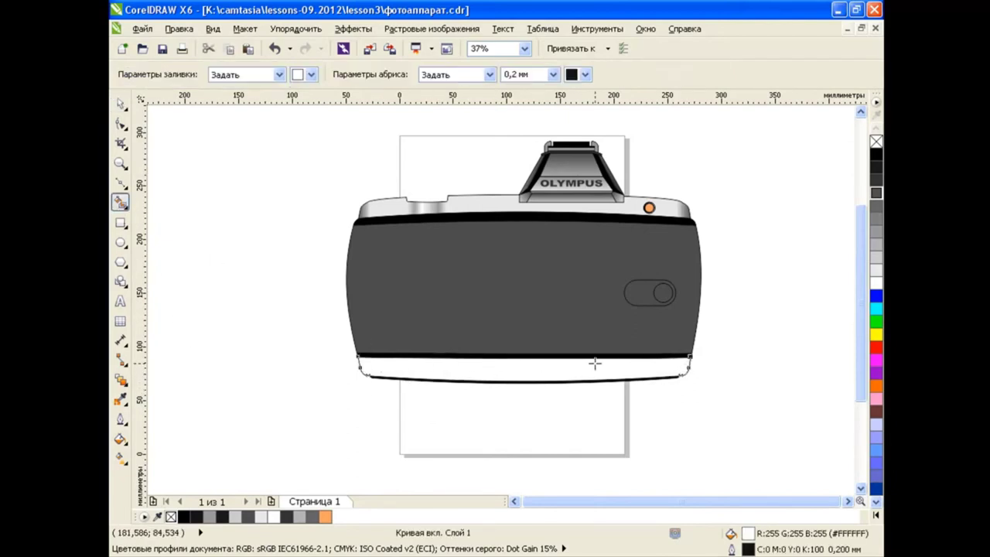
{"action": "left_click", "coordinate": [120, 103]}
{"action": "left_click", "coordinate": [248, 49]}
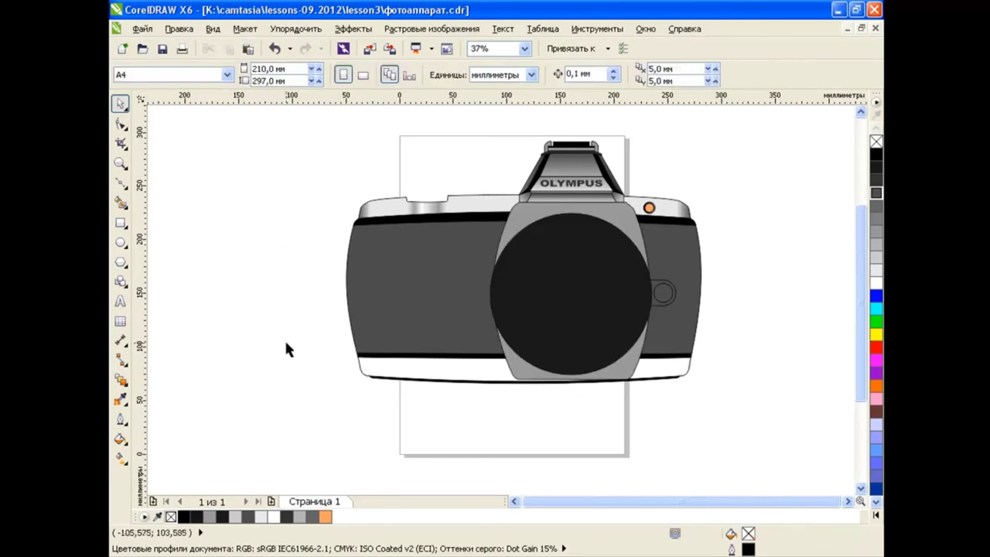
{"action": "left_click", "coordinate": [437, 373]}
{"action": "left_click", "coordinate": [179, 28]}
{"action": "left_click", "coordinate": [232, 241]}
Copy the top band's fill to the bottom strip and shift its highlight stop left to 18%
{"action": "left_click", "coordinate": [517, 312]}
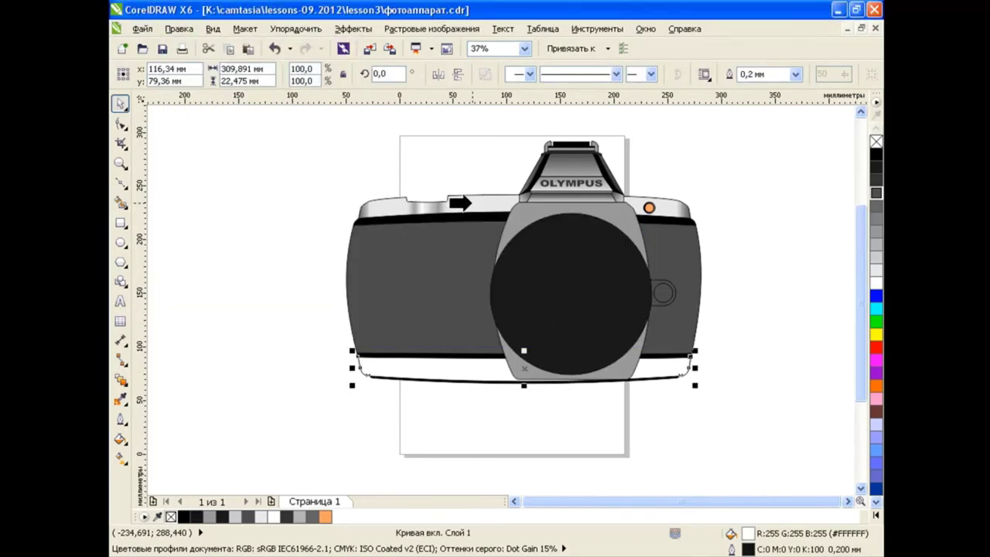
{"action": "left_click", "coordinate": [469, 205]}
{"action": "scroll", "coordinate": [427, 423], "scroll_direction": "up", "scroll_amount": 1}
{"action": "scroll", "coordinate": [441, 408], "scroll_direction": "down", "scroll_amount": 1}
{"action": "left_click", "coordinate": [120, 439]}
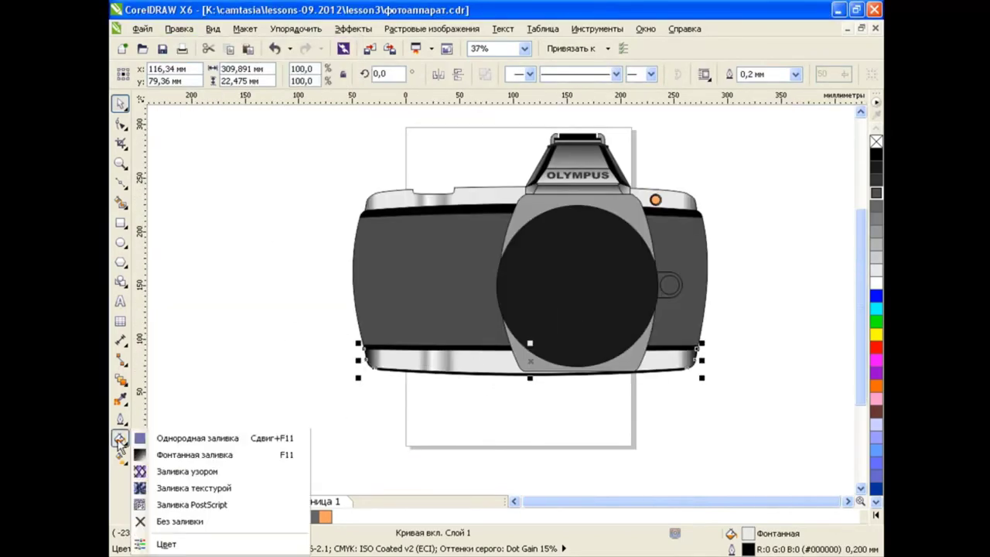
{"action": "left_click", "coordinate": [188, 455]}
{"action": "left_click", "coordinate": [397, 317]}
{"action": "left_click_drag", "start_coordinate": [397, 316], "coordinate": [383, 316]}
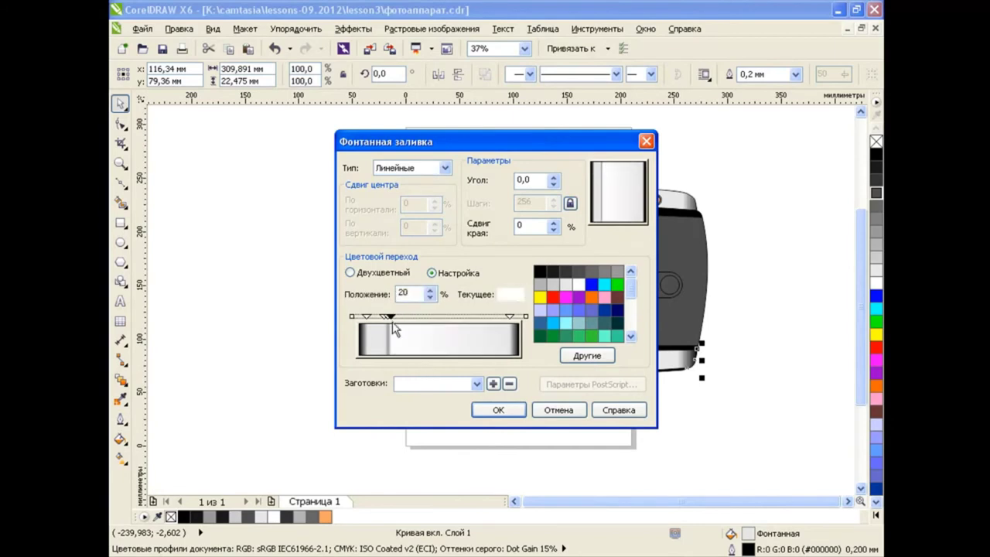
{"action": "left_click", "coordinate": [499, 409]}
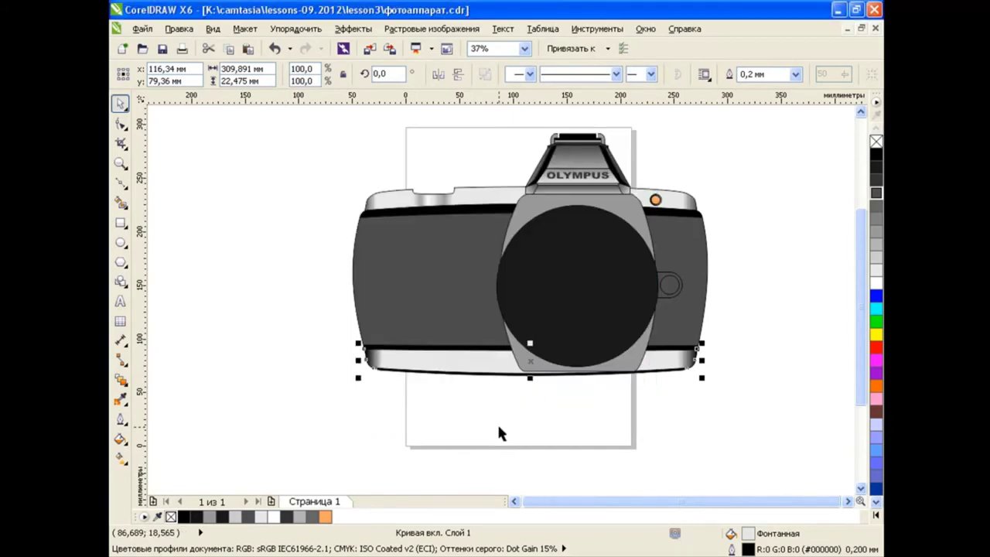
{"action": "left_click", "coordinate": [118, 459]}
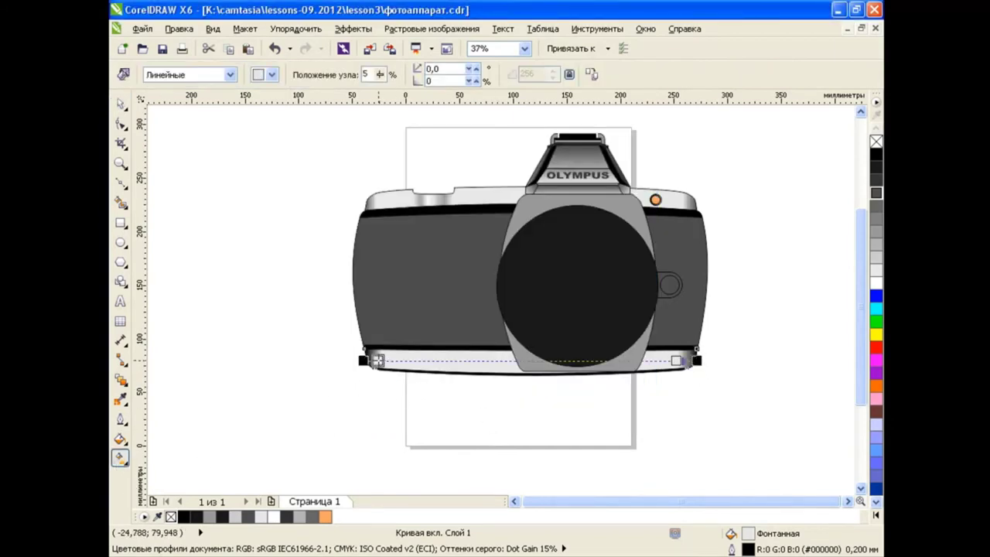
{"action": "left_click", "coordinate": [654, 421]}
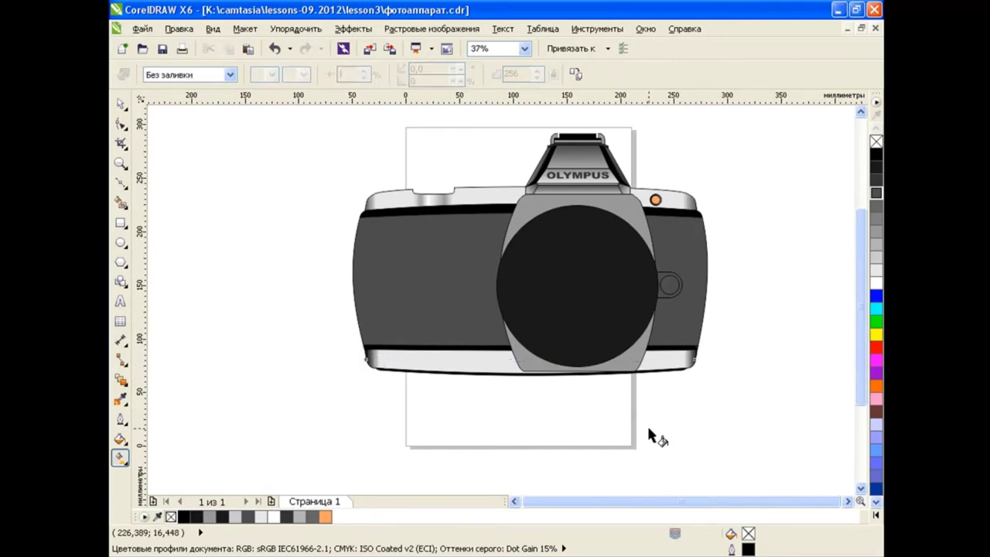
Draw a rounded rectangle over the recess in the camera top
{"action": "key", "text": "space"}
{"action": "scroll", "coordinate": [420, 157], "scroll_direction": "up", "scroll_amount": 4}
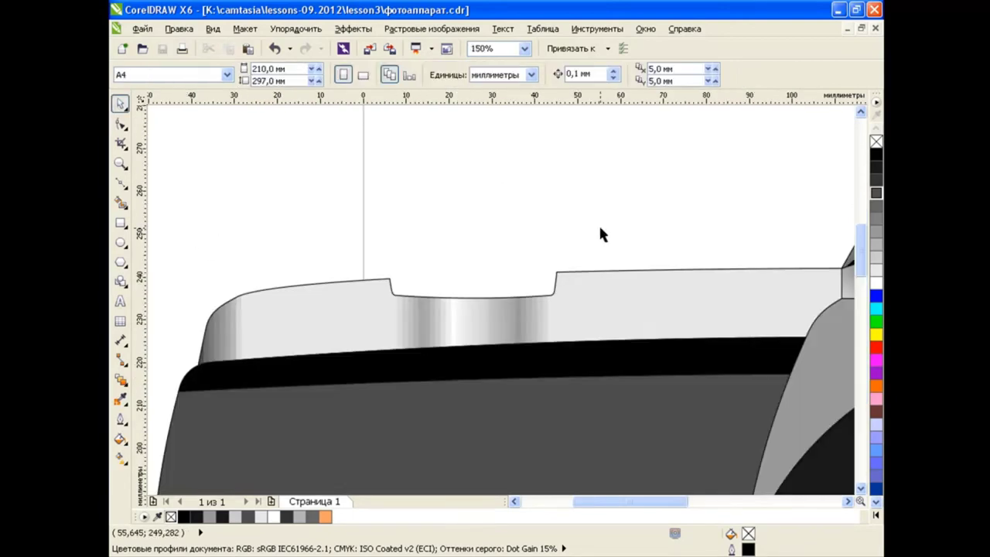
{"action": "key", "text": "F6"}
{"action": "left_click_drag", "start_coordinate": [385, 285], "coordinate": [553, 298]}
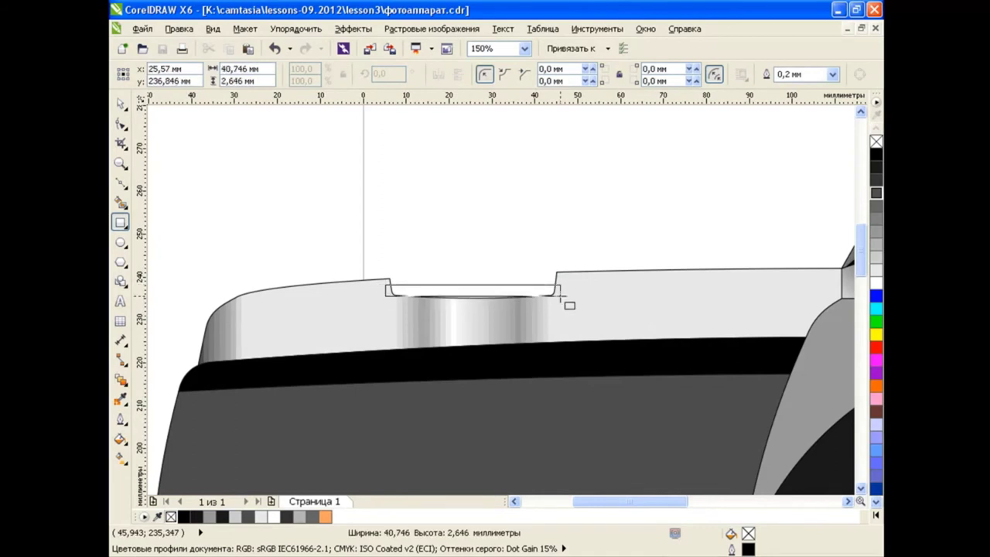
{"action": "left_click", "coordinate": [121, 124]}
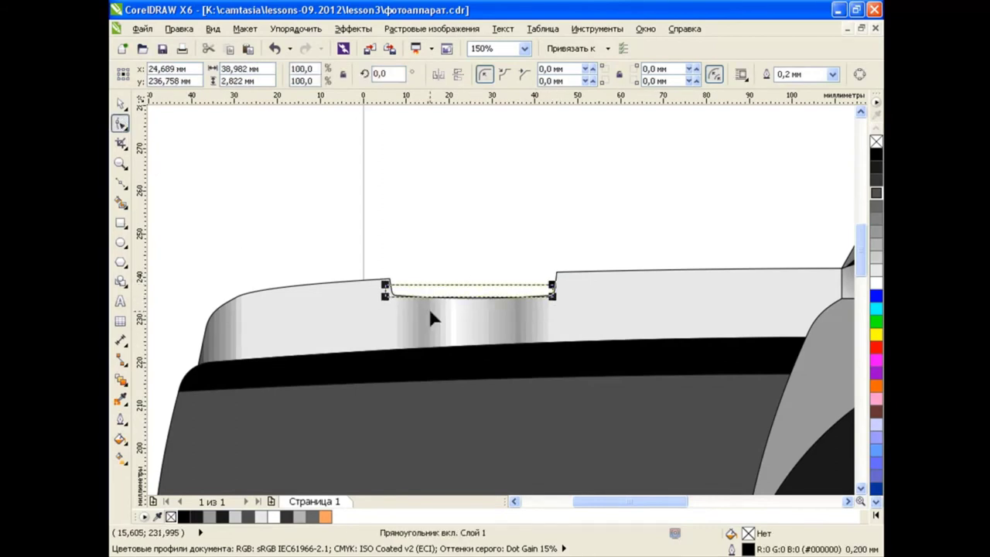
{"action": "left_click_drag", "start_coordinate": [385, 297], "coordinate": [387, 283]}
{"action": "key", "text": "space"}
{"action": "key", "text": "Escape"}
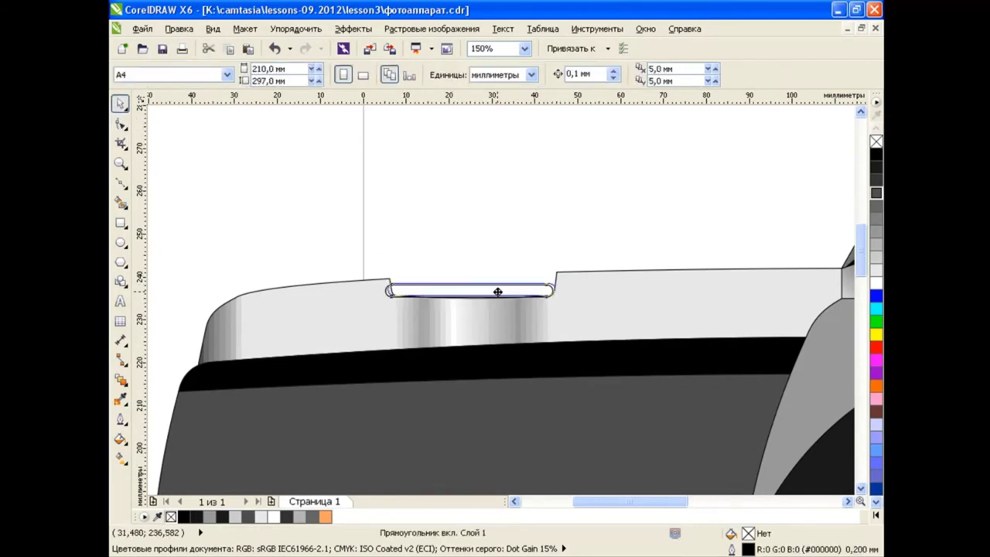
Trim the rounded bar's sides, copy it upward, and fill the bar black
{"action": "left_click", "coordinate": [495, 291]}
{"action": "left_click_drag", "start_coordinate": [381, 290], "coordinate": [384, 290]}
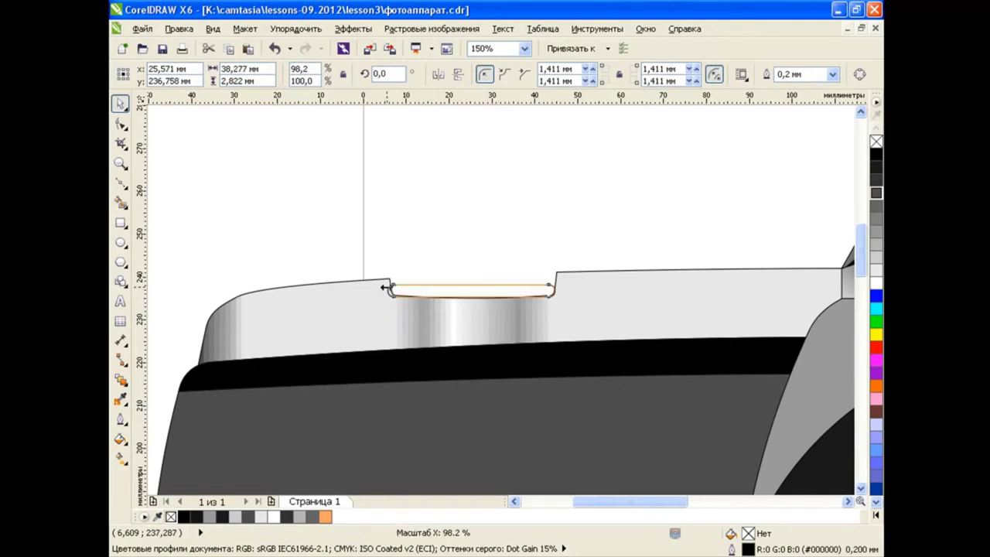
{"action": "left_click_drag", "start_coordinate": [563, 290], "coordinate": [561, 288]}
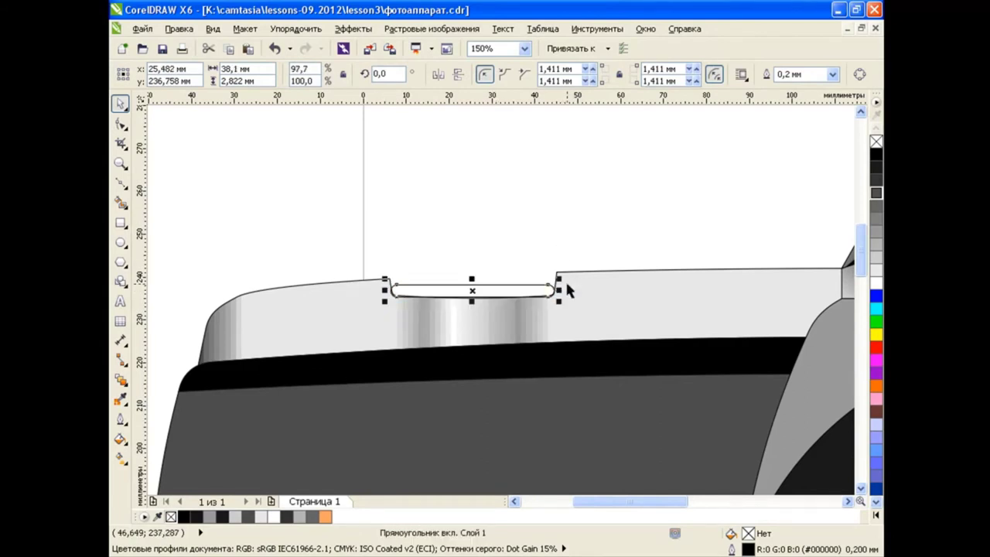
{"action": "left_click", "coordinate": [595, 225]}
{"action": "left_click", "coordinate": [515, 290]}
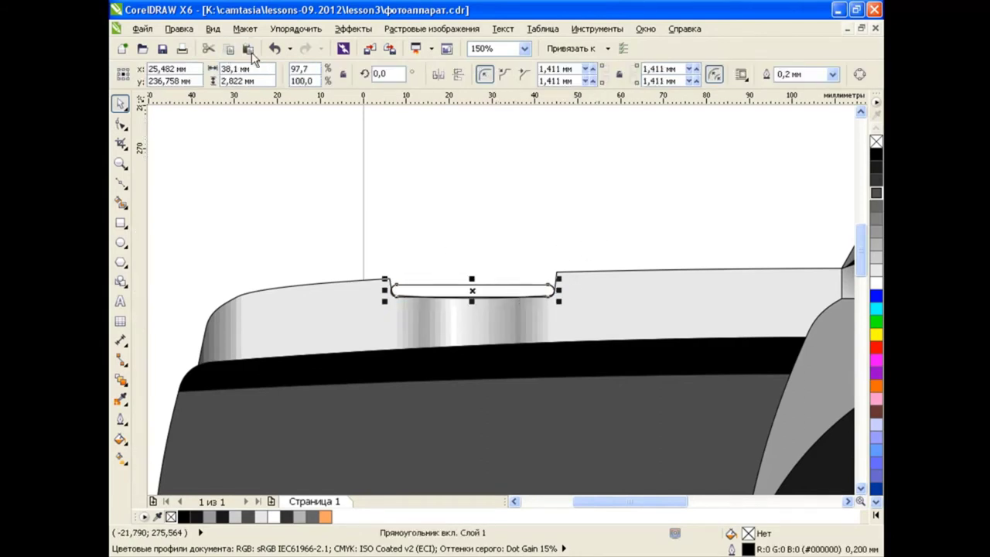
{"action": "left_click_drag", "start_coordinate": [471, 291], "coordinate": [471, 270]}
{"action": "left_click", "coordinate": [876, 154]}
{"action": "left_click", "coordinate": [537, 242]}
Enlarge the copy into a wider, taller white block with smaller corner rounding
{"action": "left_click", "coordinate": [473, 281]}
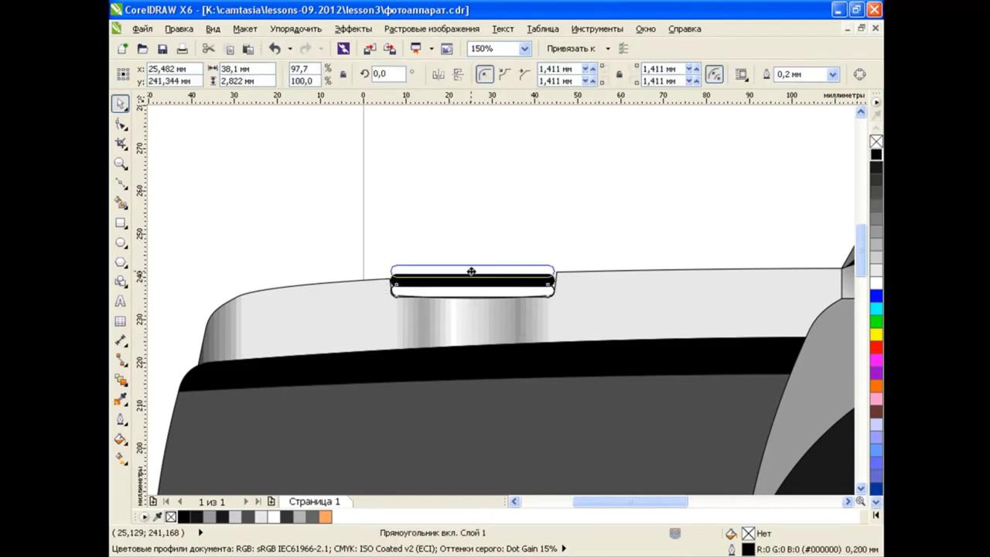
{"action": "left_click_drag", "start_coordinate": [385, 269], "coordinate": [377, 270]}
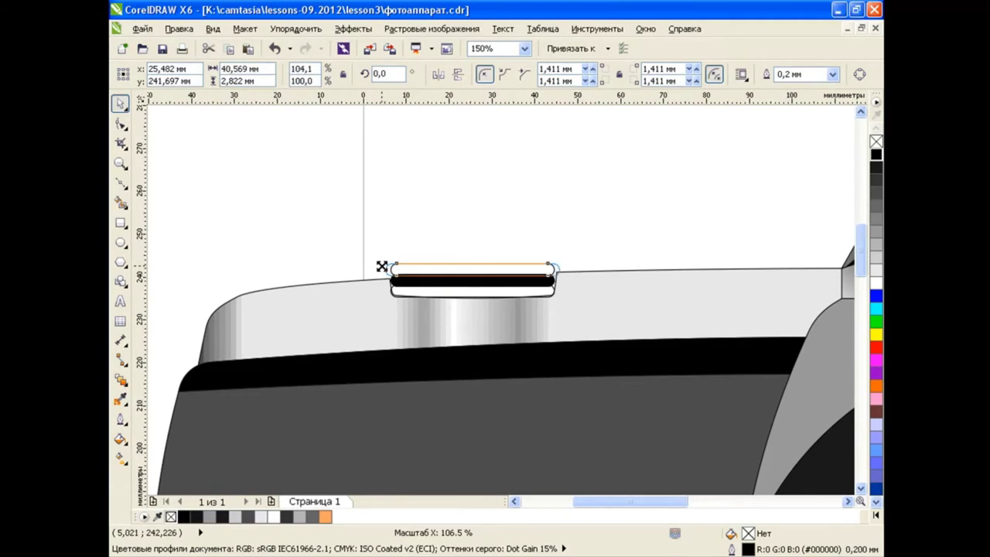
{"action": "mouse_move", "coordinate": [472, 258]}
{"action": "left_mouse_down"}
{"action": "mouse_move", "coordinate": [470, 245]}
{"action": "mouse_move", "coordinate": [475, 266]}
{"action": "left_mouse_up"}
{"action": "left_click", "coordinate": [610, 237]}
{"action": "left_click", "coordinate": [538, 262]}
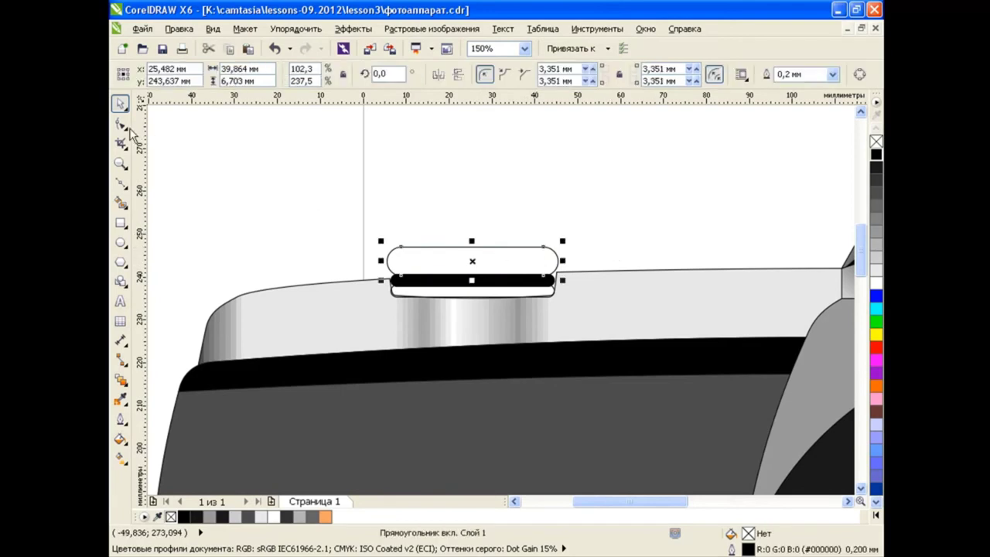
{"action": "key", "text": "F10"}
{"action": "left_click_drag", "start_coordinate": [405, 250], "coordinate": [392, 251]}
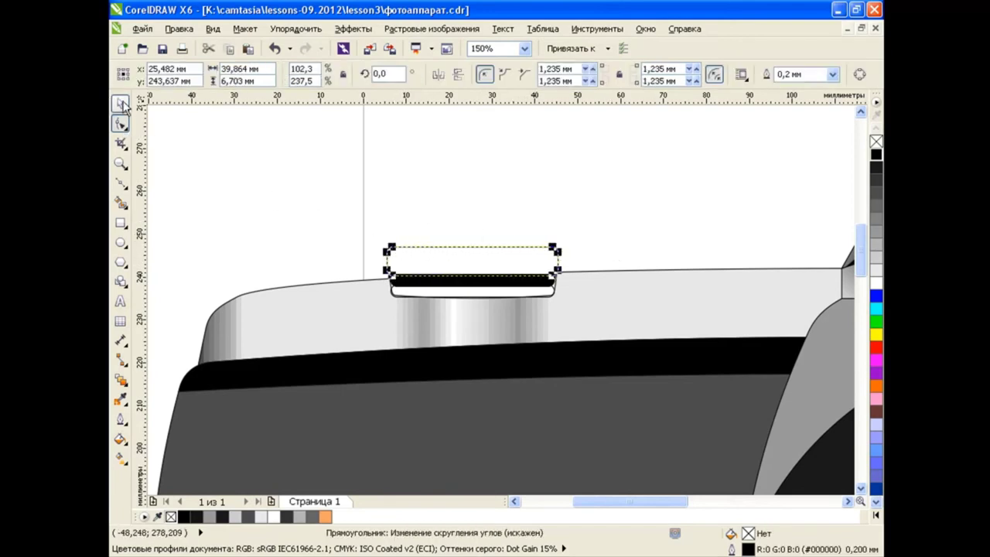
{"action": "key", "text": "space"}
Paste a copy of the white block above it at about half width
{"action": "left_click", "coordinate": [248, 48]}
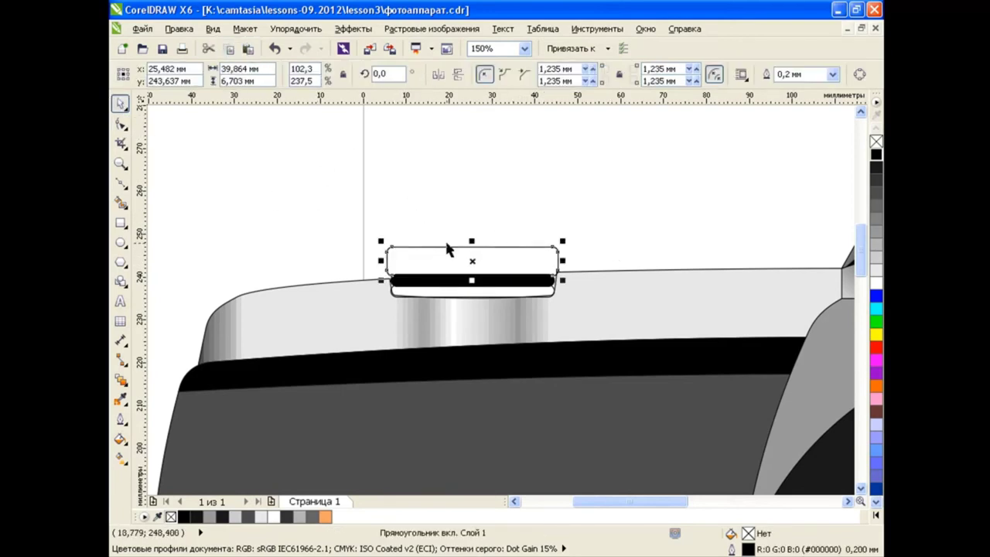
{"action": "left_click_drag", "start_coordinate": [472, 260], "coordinate": [475, 237]}
{"action": "left_click_drag", "start_coordinate": [561, 237], "coordinate": [515, 237]}
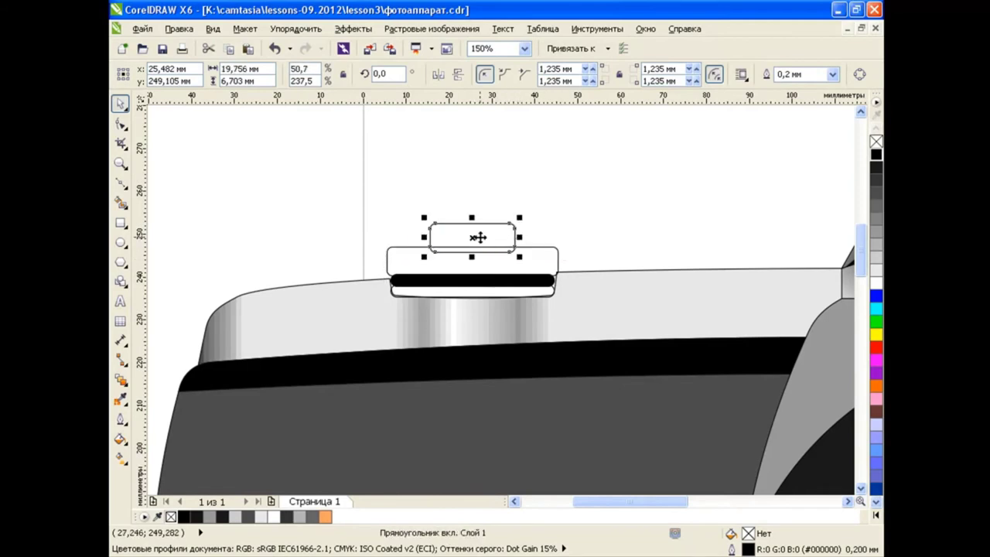
{"action": "left_click", "coordinate": [582, 215]}
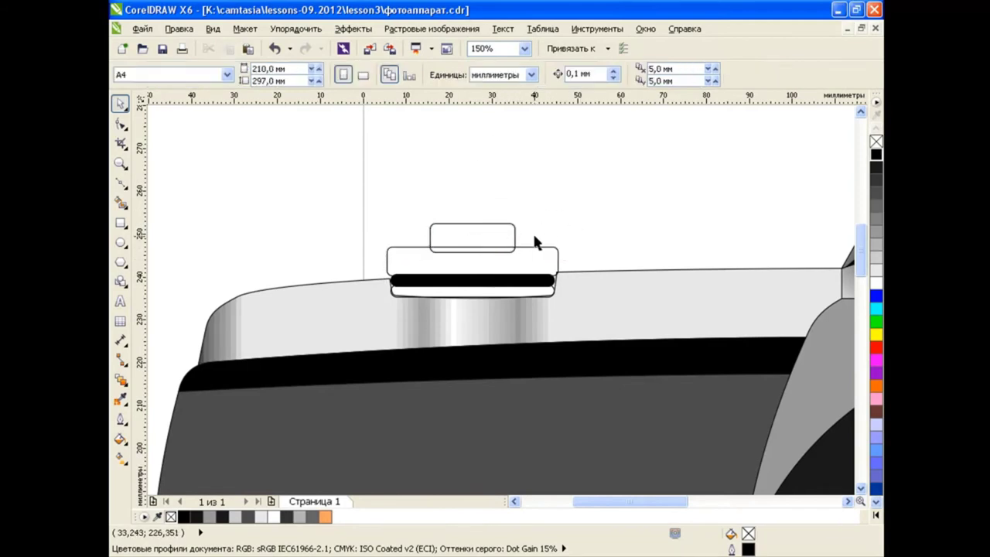
Paste a duplicate of the thin bar, squash it to half height and fill it grey
{"action": "scroll", "coordinate": [499, 303], "scroll_direction": "up", "scroll_amount": 2}
{"action": "left_click", "coordinate": [482, 280]}
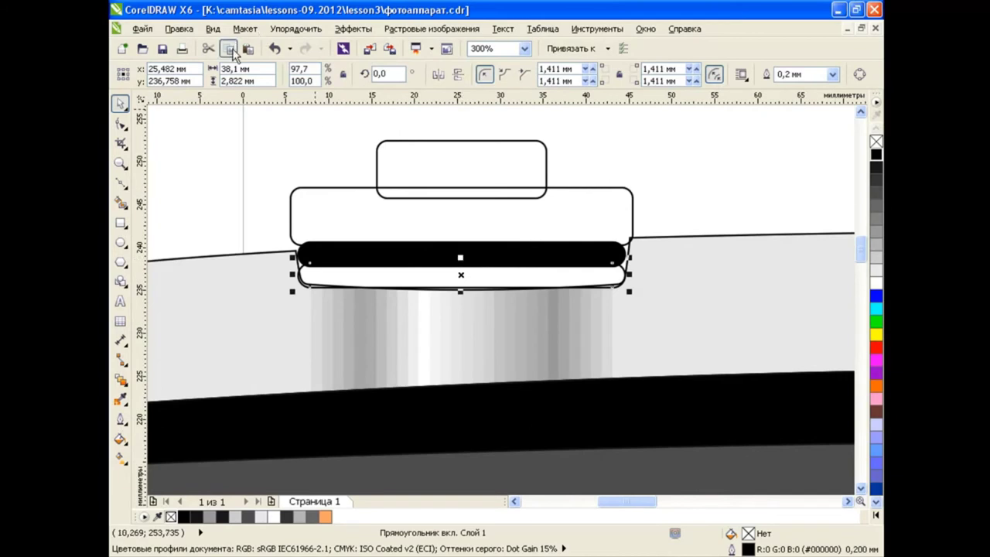
{"action": "left_click", "coordinate": [248, 50]}
{"action": "left_click_drag", "start_coordinate": [461, 258], "coordinate": [460, 270]}
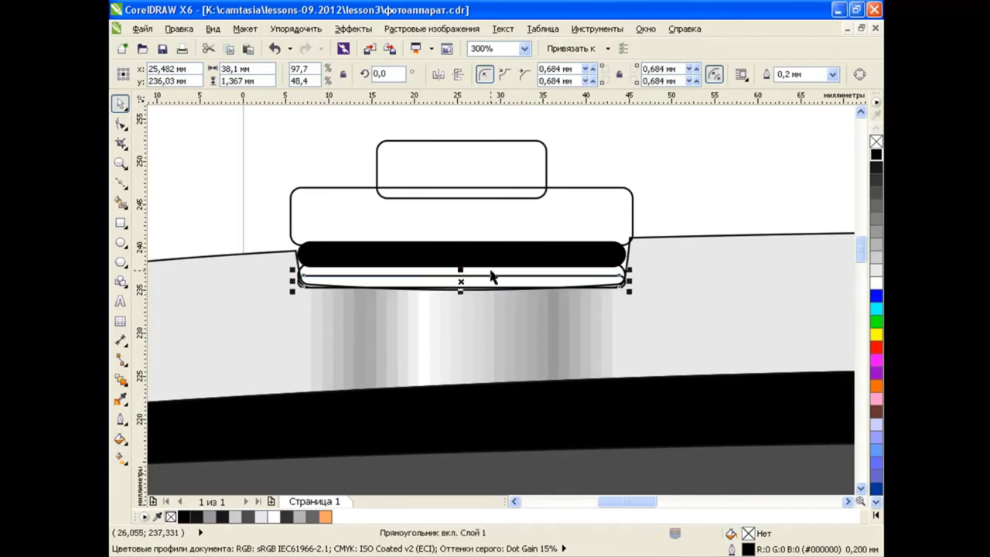
{"action": "left_click", "coordinate": [878, 234]}
{"action": "key", "text": "Escape"}
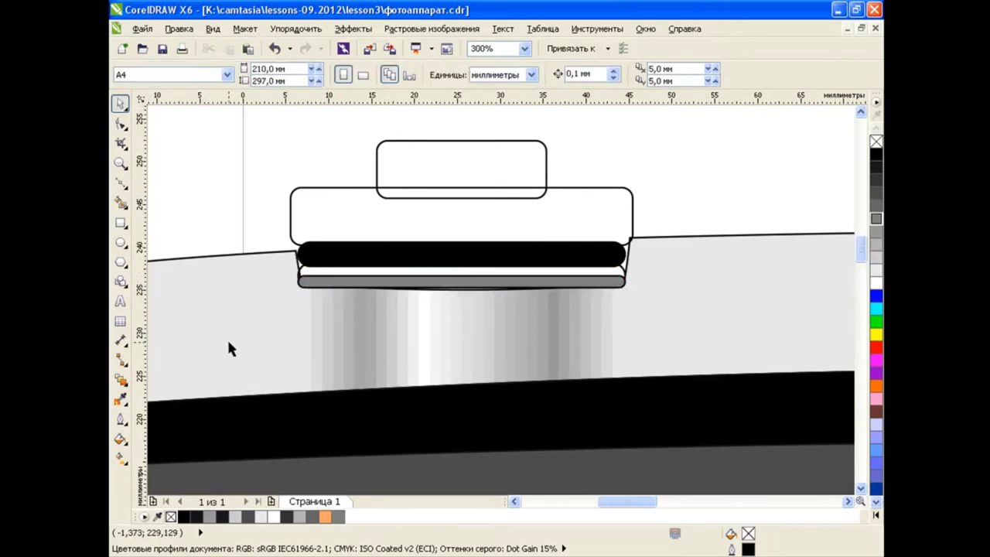
Blend the black bar into the grey bar and remove the blend's outline
{"action": "left_click", "coordinate": [120, 378]}
{"action": "left_click_drag", "start_coordinate": [459, 276], "coordinate": [464, 283]}
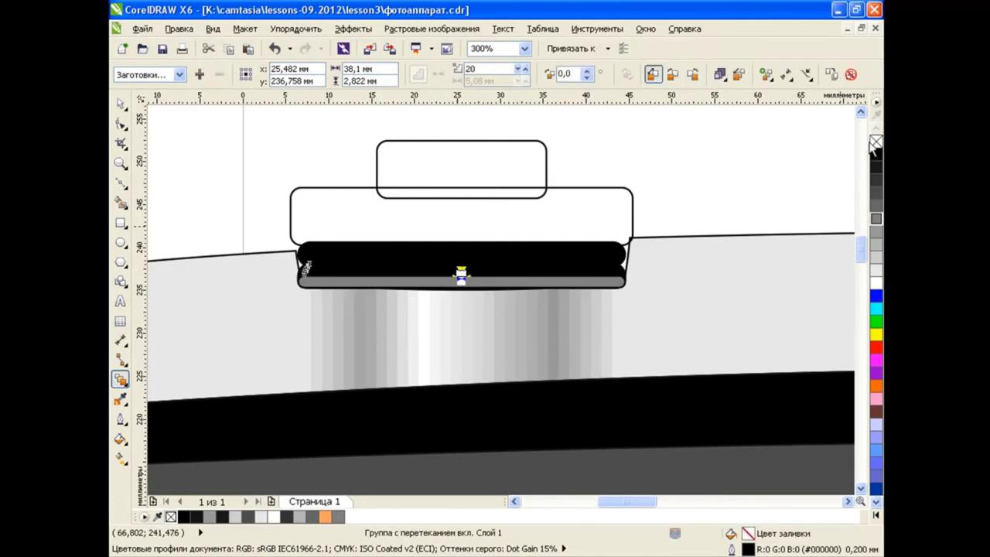
{"action": "scroll", "coordinate": [466, 292], "scroll_direction": "up", "scroll_amount": 2}
{"action": "scroll", "coordinate": [454, 261], "scroll_direction": "down", "scroll_amount": 2}
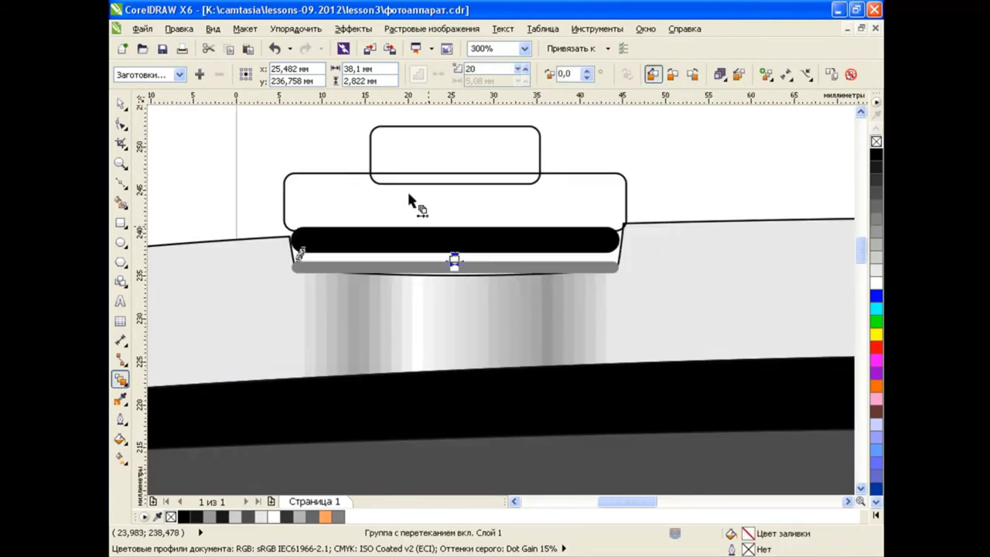
{"action": "left_click", "coordinate": [274, 48]}
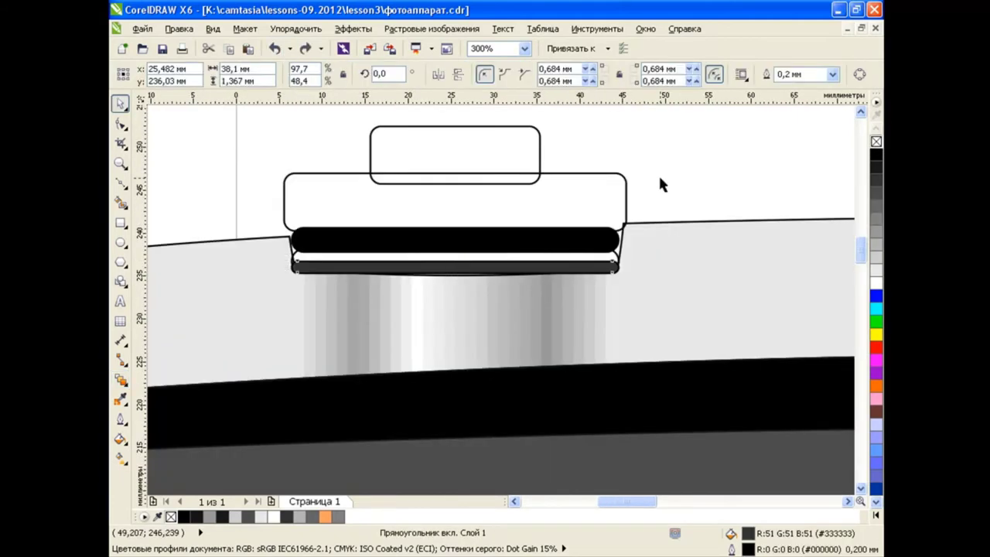
{"action": "key", "text": "space"}
{"action": "key", "text": "space"}
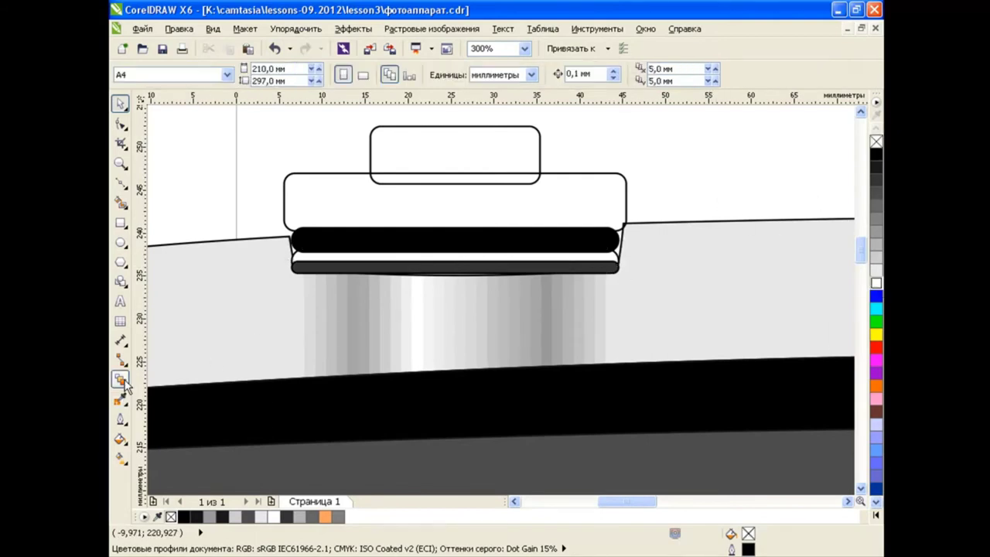
{"action": "left_click_drag", "start_coordinate": [420, 261], "coordinate": [431, 275]}
{"action": "right_click", "coordinate": [877, 142]}
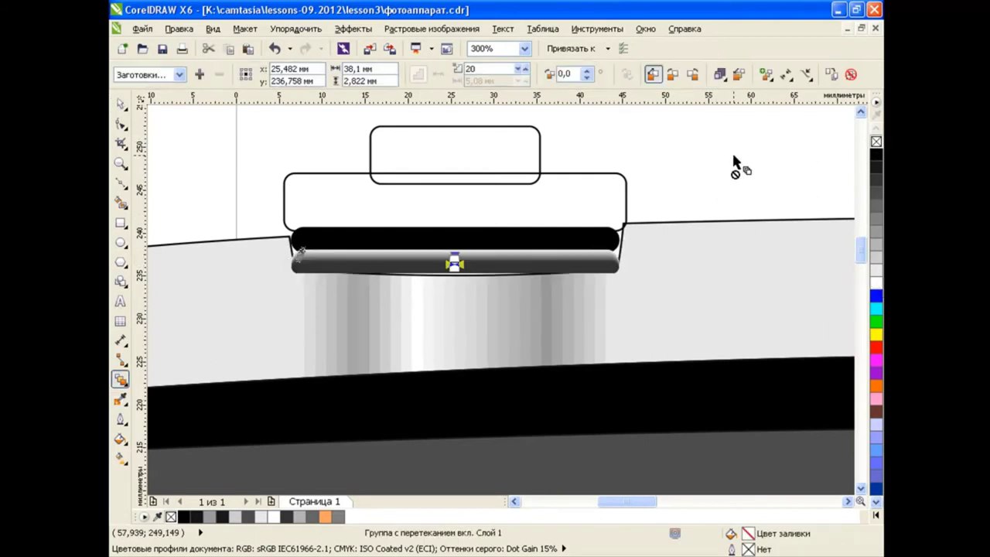
{"action": "scroll", "coordinate": [860, 251], "scroll_direction": "up", "scroll_amount": 3}
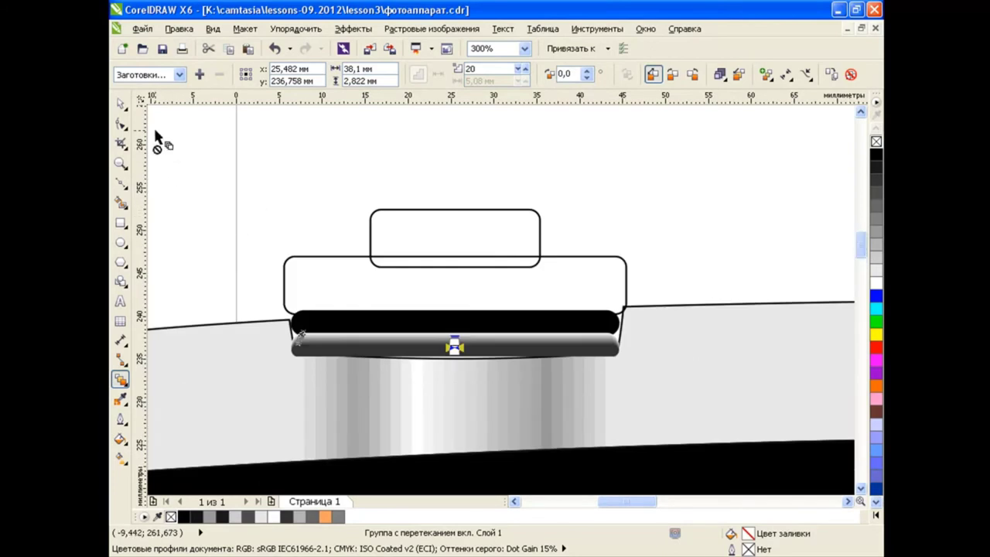
{"action": "key", "text": "space"}
Fill the wide block #1A1A1A and blend a smaller grey inner rectangle into it
{"action": "key", "text": "Tab"}
{"action": "left_click", "coordinate": [877, 162]}
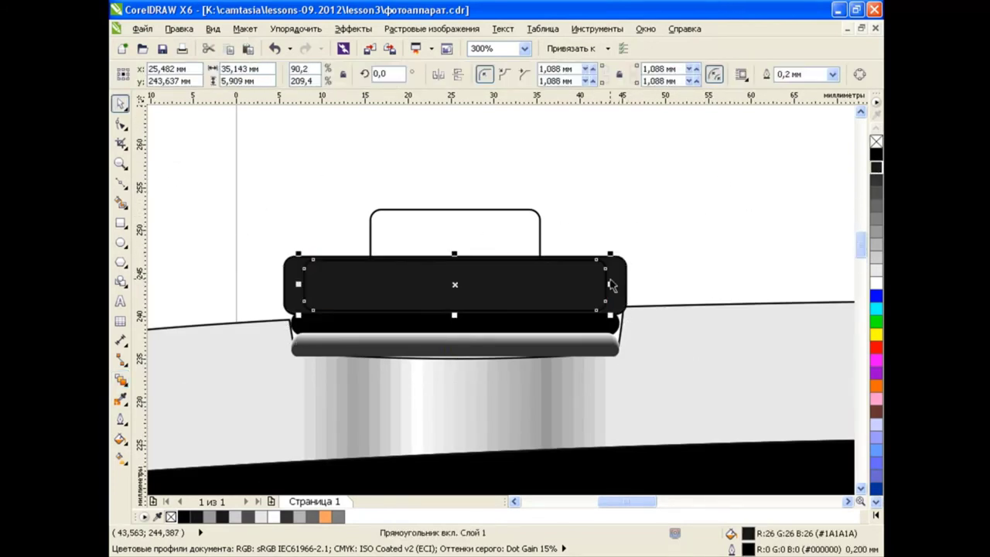
{"action": "left_click_drag", "start_coordinate": [630, 250], "coordinate": [310, 271]}
{"action": "left_click", "coordinate": [876, 222]}
{"action": "key", "text": "space"}
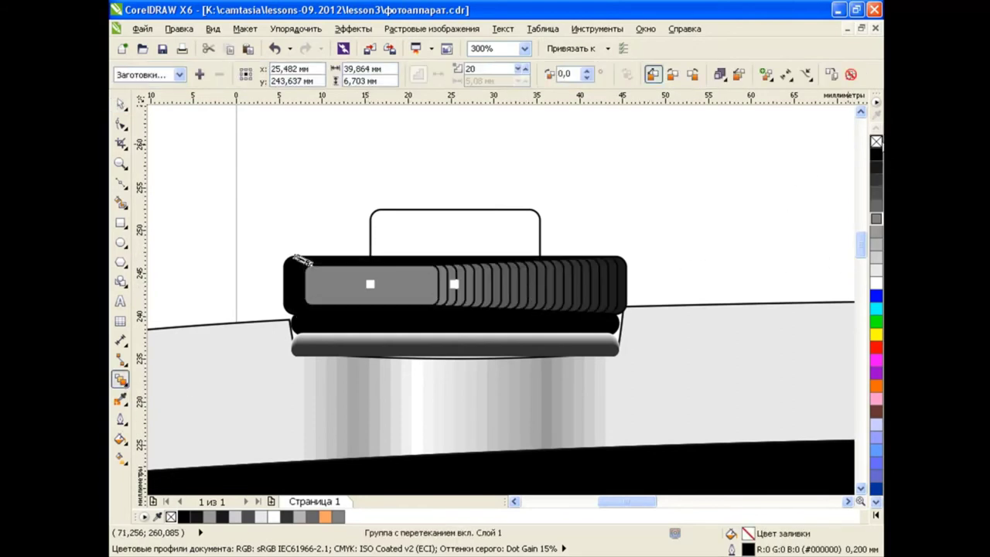
{"action": "key", "text": "space"}
{"action": "key", "text": "Escape"}
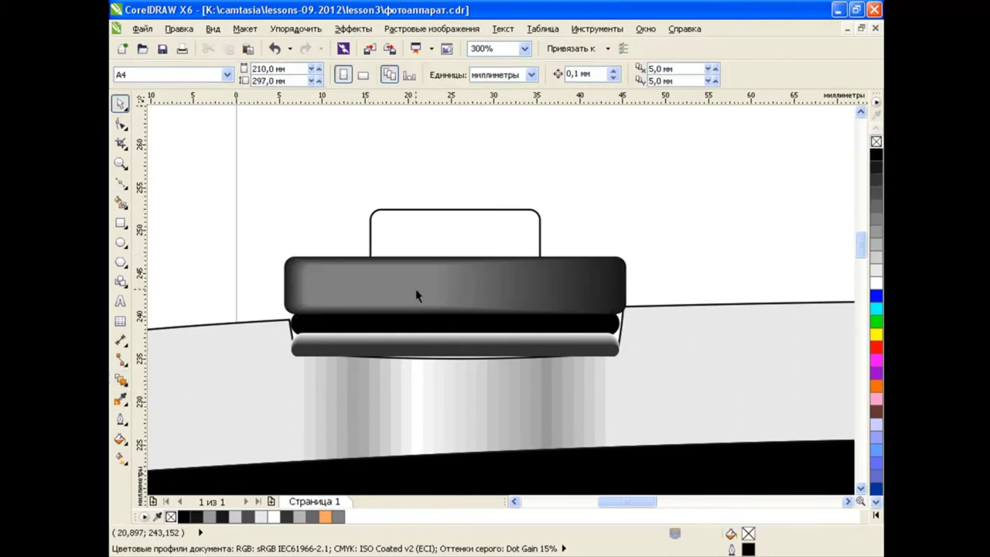
{"action": "left_click", "coordinate": [455, 210]}
Fill the top block black, blend a shrunken grey copy into it, and send it behind the wide block
{"action": "left_click", "coordinate": [876, 154]}
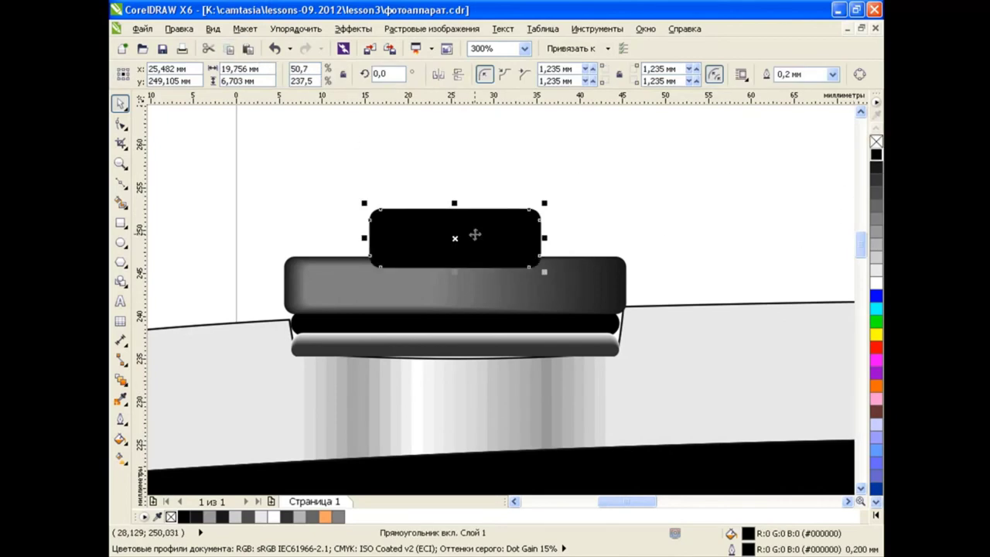
{"action": "left_click_drag", "start_coordinate": [454, 203], "coordinate": [454, 217]}
{"action": "left_click_drag", "start_coordinate": [544, 238], "coordinate": [474, 238]}
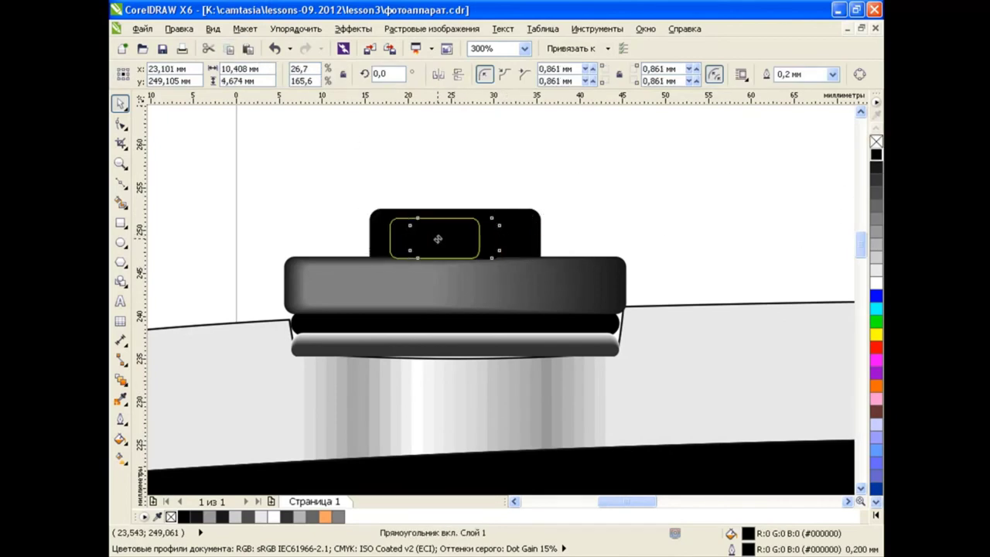
{"action": "left_click", "coordinate": [877, 231]}
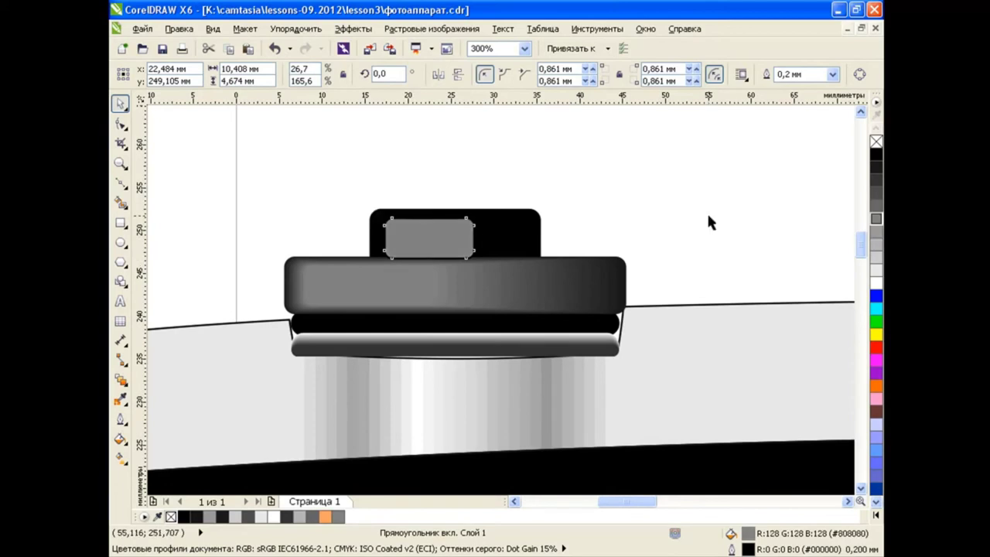
{"action": "left_click", "coordinate": [120, 379]}
{"action": "left_click_drag", "start_coordinate": [430, 240], "coordinate": [518, 255]}
{"action": "left_click", "coordinate": [119, 103]}
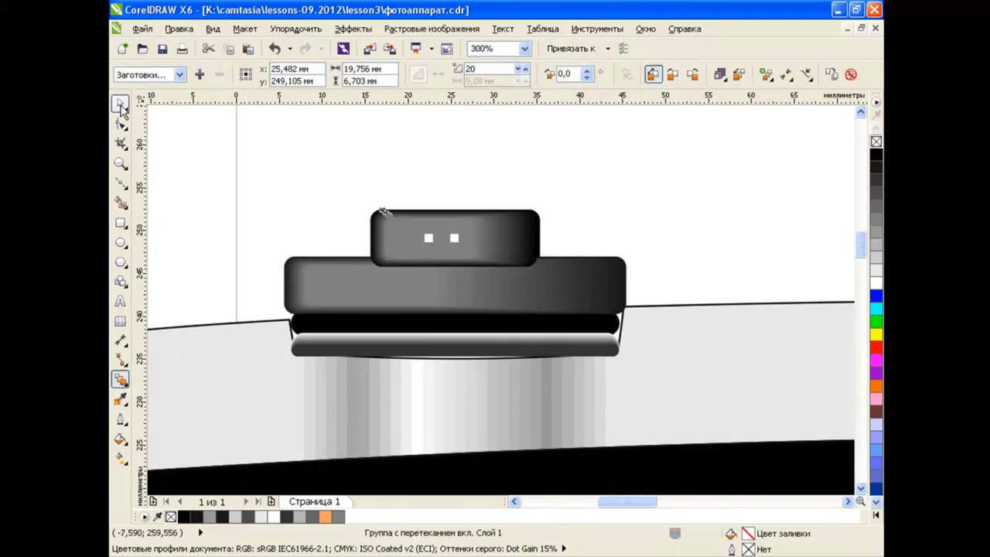
{"action": "left_click_drag", "start_coordinate": [338, 188], "coordinate": [580, 298]}
{"action": "key", "text": "ctrl+Page_Down"}
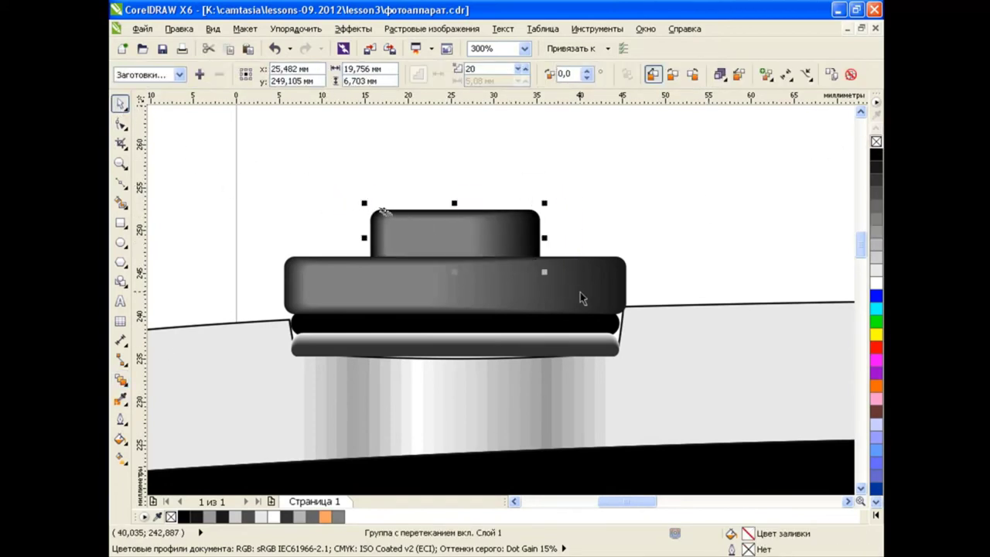
{"action": "left_click", "coordinate": [694, 251]}
Draw a narrow grey-filled rectangle at the wide block's left end
{"action": "left_click", "coordinate": [120, 222]}
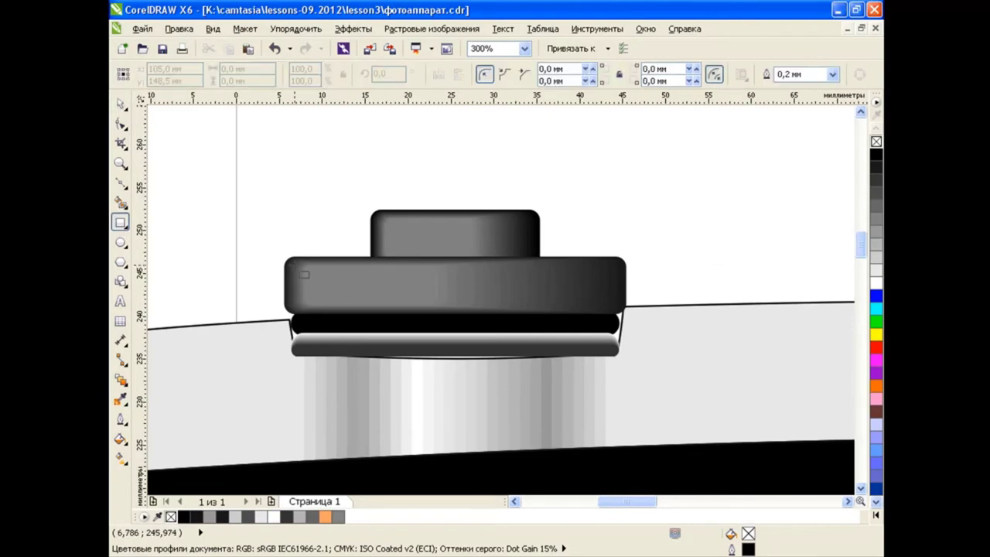
{"action": "left_click_drag", "start_coordinate": [294, 264], "coordinate": [313, 308]}
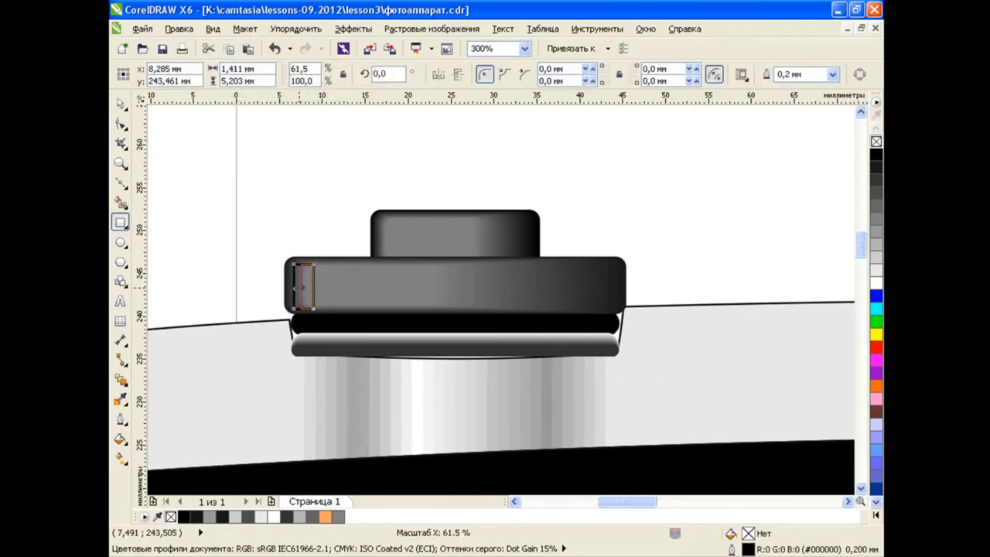
{"action": "key", "text": "space"}
{"action": "left_click", "coordinate": [231, 231]}
{"action": "left_click", "coordinate": [297, 300]}
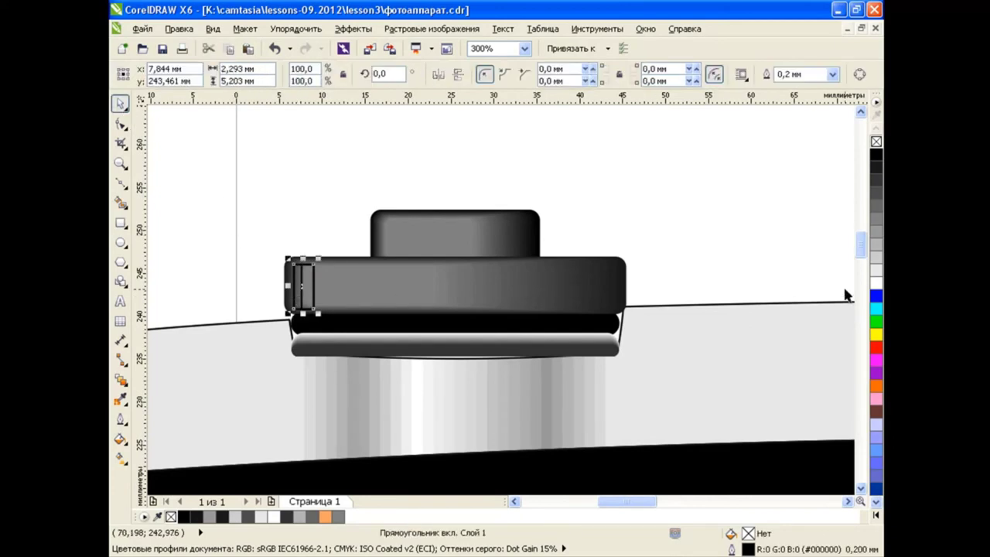
{"action": "left_click", "coordinate": [876, 238]}
{"action": "left_click", "coordinate": [877, 194]}
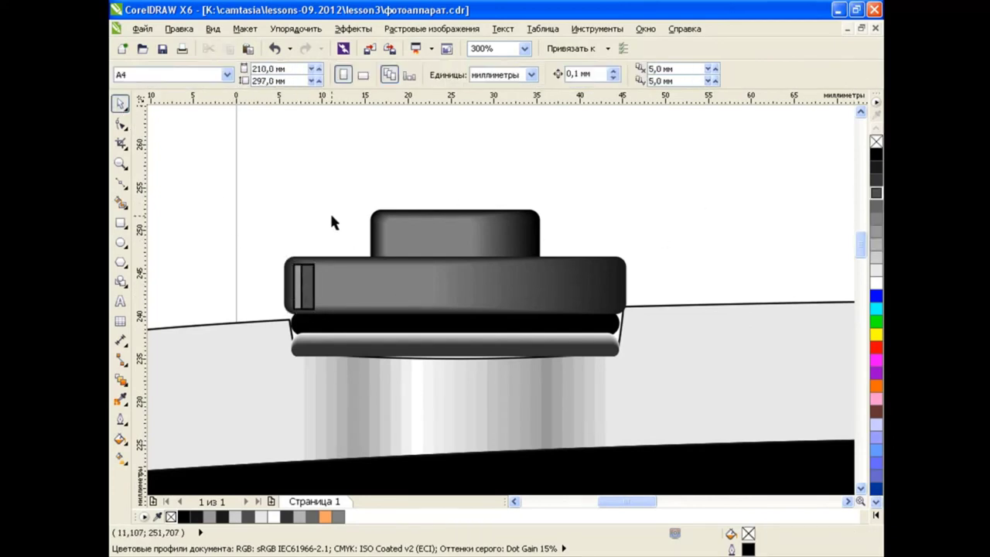
Group the rectangle pair, repeat it across the dial ring, and group all 20 dial objects
{"action": "left_click_drag", "start_coordinate": [279, 246], "coordinate": [343, 340]}
{"action": "key", "text": "ctrl+g"}
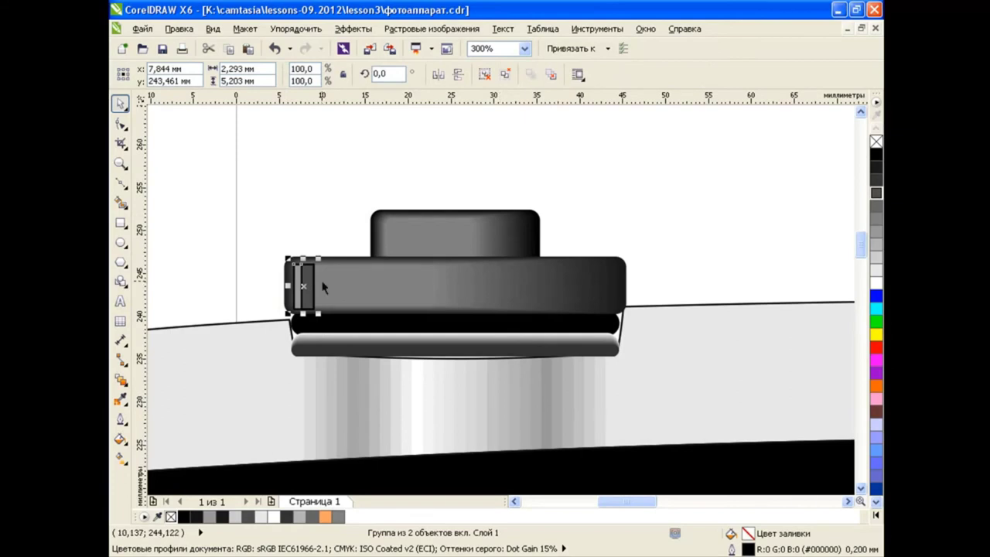
{"action": "left_click_drag", "start_coordinate": [254, 199], "coordinate": [658, 393]}
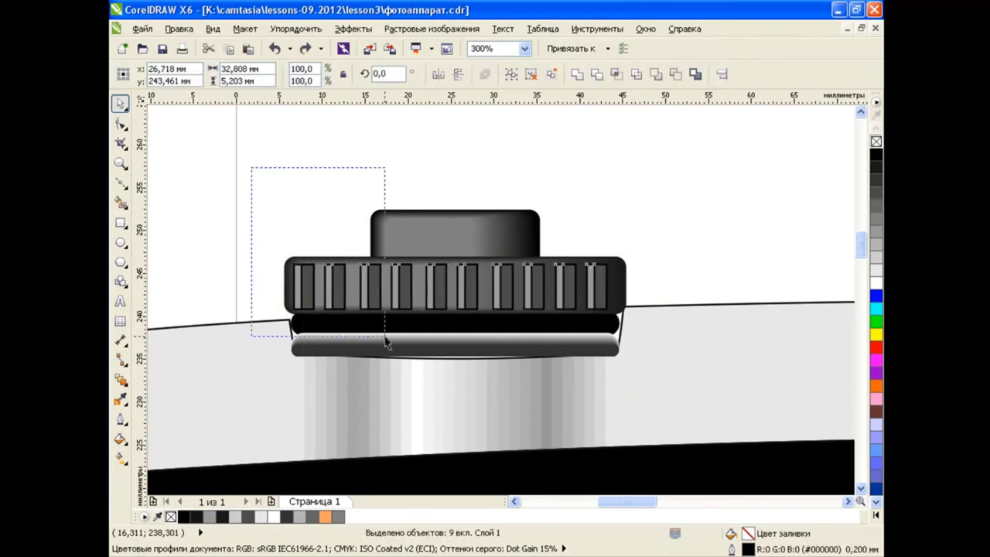
{"action": "left_click_drag", "start_coordinate": [250, 166], "coordinate": [676, 393]}
{"action": "left_click", "coordinate": [511, 73]}
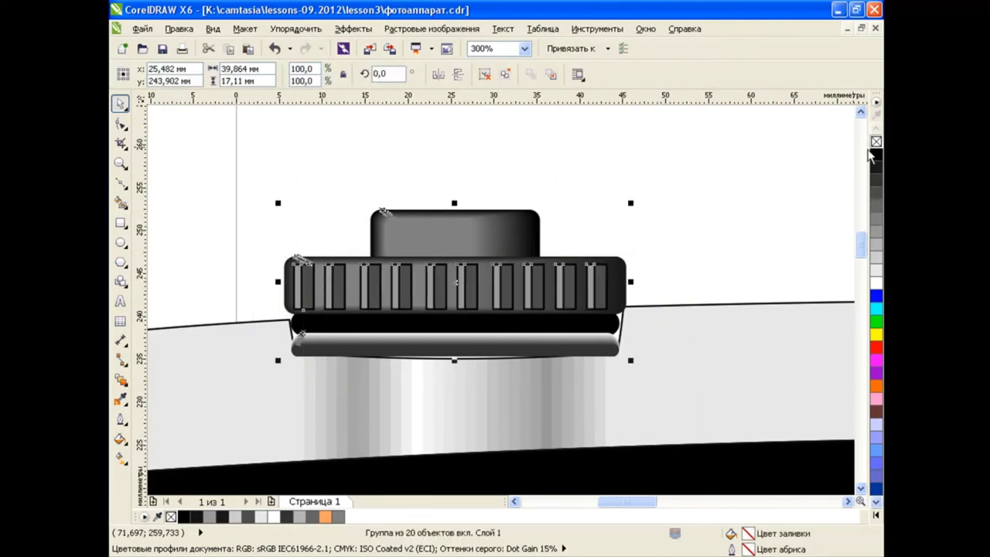
{"action": "left_click", "coordinate": [702, 250]}
Scroll to the black stripe under the top plate and select it, undoing an accidental move
{"action": "scroll", "coordinate": [534, 266], "scroll_direction": "down", "scroll_amount": 2}
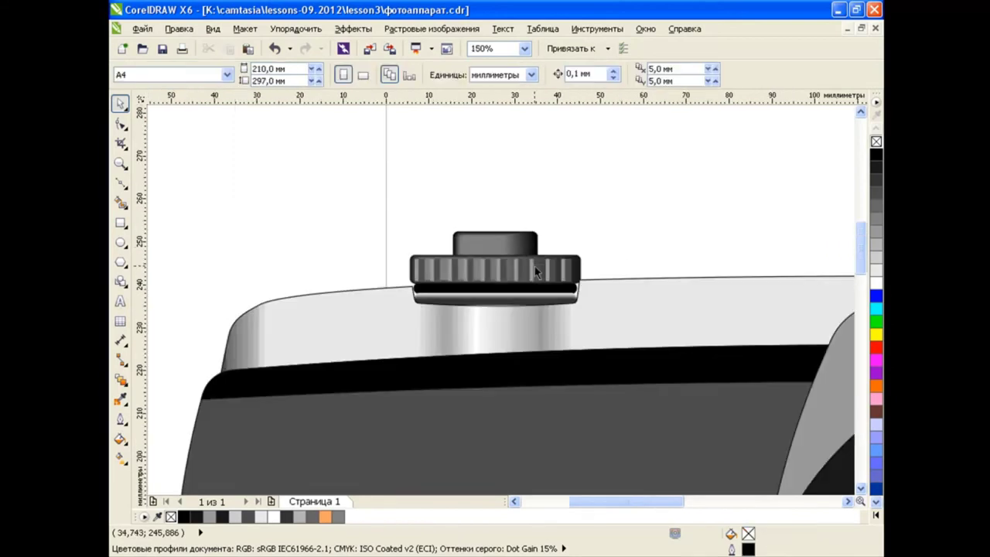
{"action": "scroll", "coordinate": [589, 308], "scroll_direction": "down", "scroll_amount": 2}
{"action": "left_click_drag", "start_coordinate": [602, 501], "coordinate": [665, 501]}
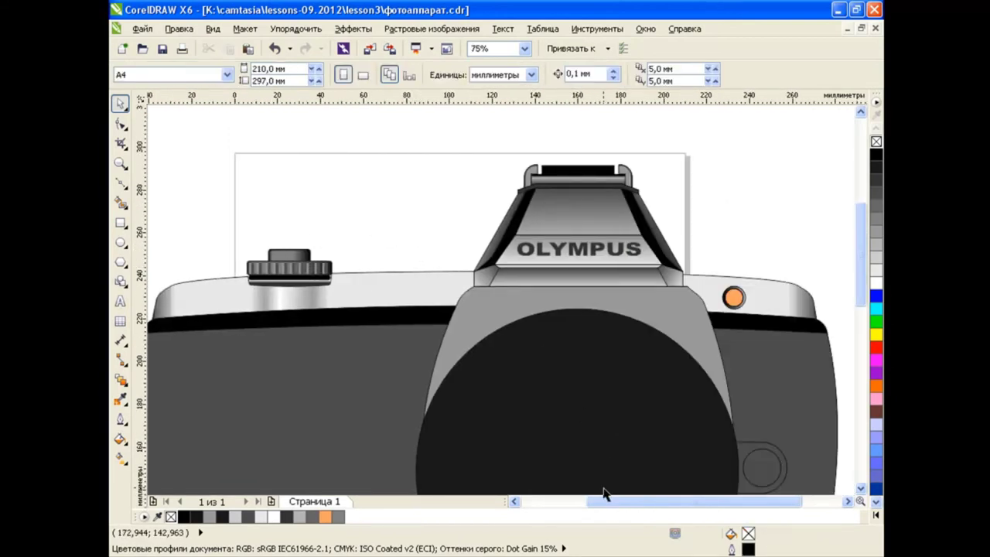
{"action": "mouse_move", "coordinate": [603, 501]}
{"action": "left_mouse_down"}
{"action": "mouse_move", "coordinate": [613, 505]}
{"action": "mouse_move", "coordinate": [598, 503]}
{"action": "left_mouse_up"}
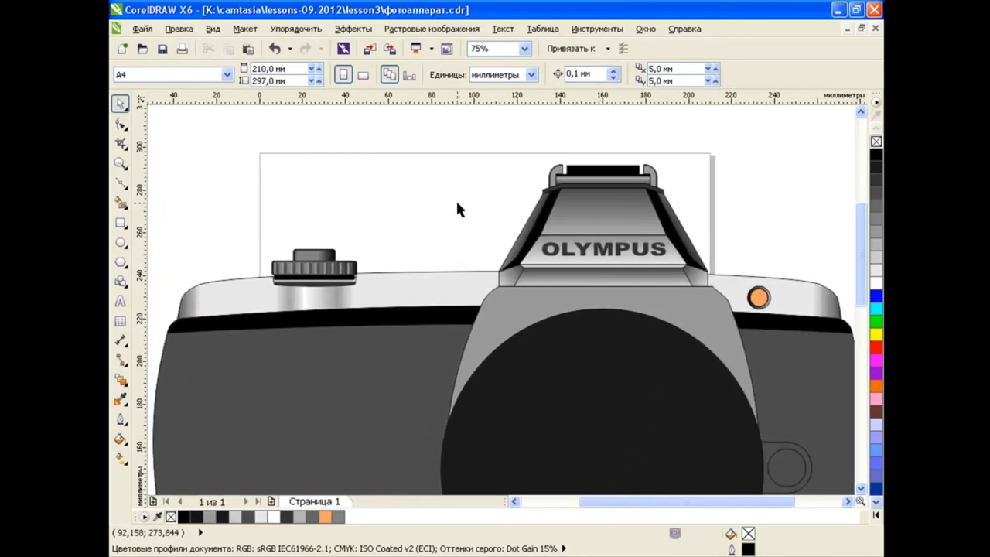
{"action": "scroll", "coordinate": [491, 288], "scroll_direction": "down", "scroll_amount": 2}
{"action": "left_click_drag", "start_coordinate": [418, 236], "coordinate": [418, 185]}
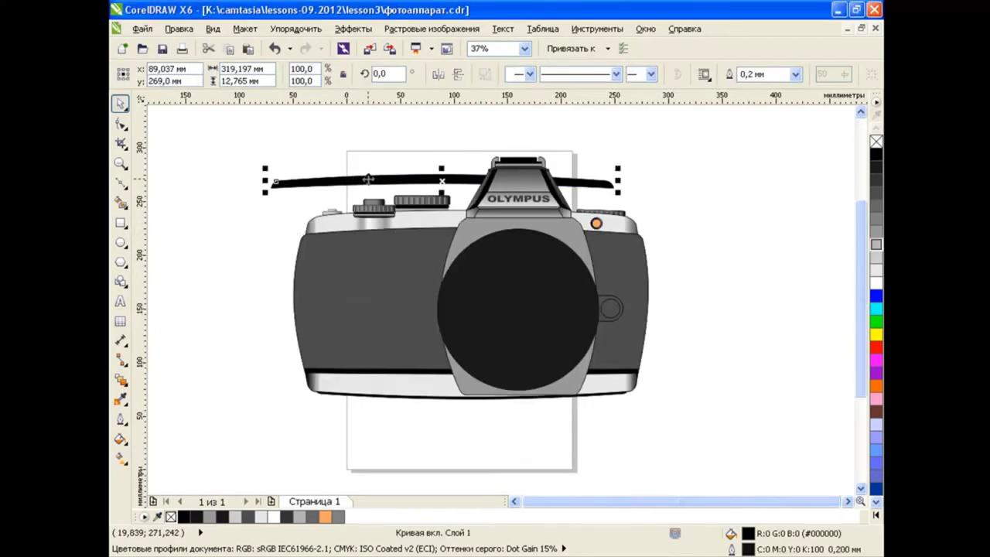
{"action": "key", "text": "ctrl+z"}
Give the stripe a custom fountain fill with a black node near 23-28% and a dark grey end
{"action": "left_click", "coordinate": [150, 438]}
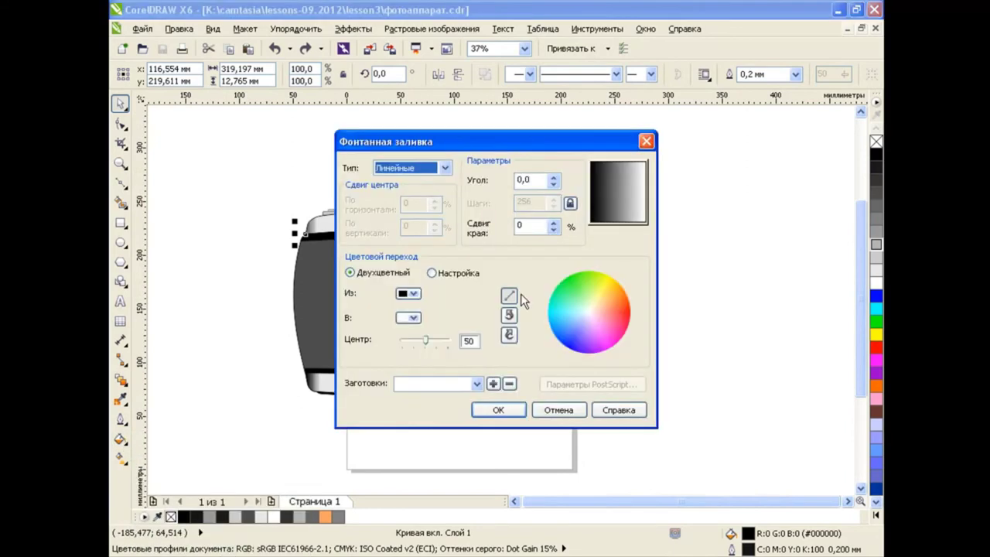
{"action": "left_click", "coordinate": [432, 272]}
{"action": "double_click", "coordinate": [512, 317]}
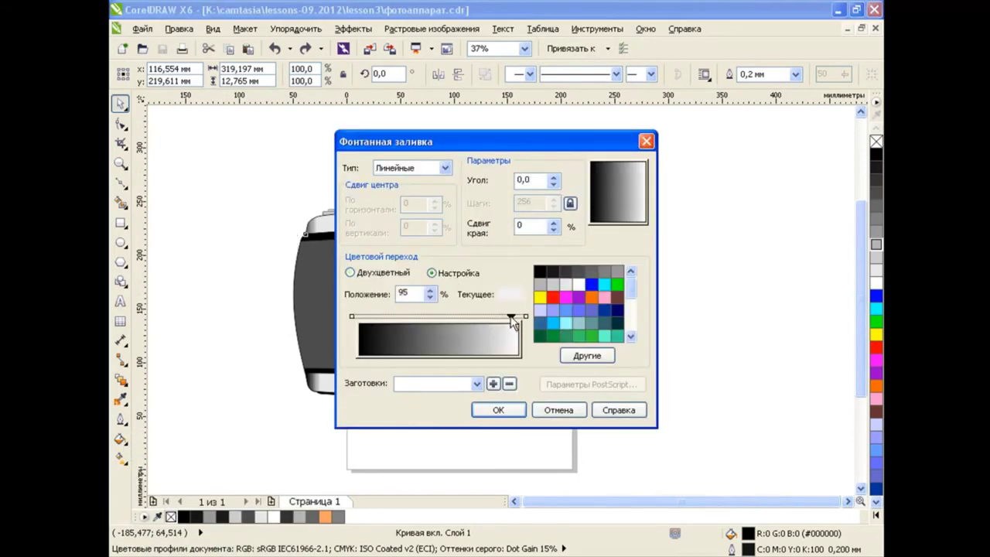
{"action": "left_click_drag", "start_coordinate": [513, 318], "coordinate": [396, 317]}
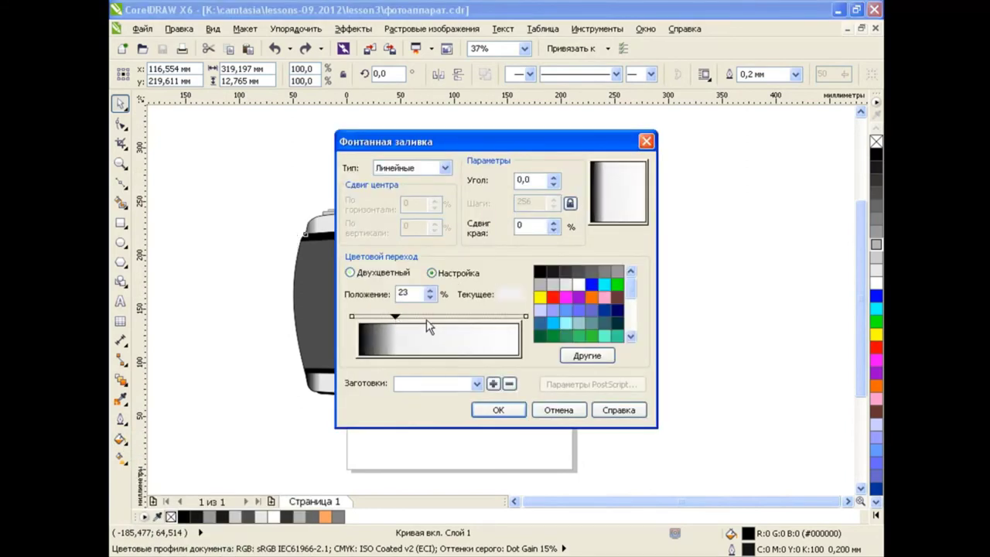
{"action": "left_click", "coordinate": [539, 271]}
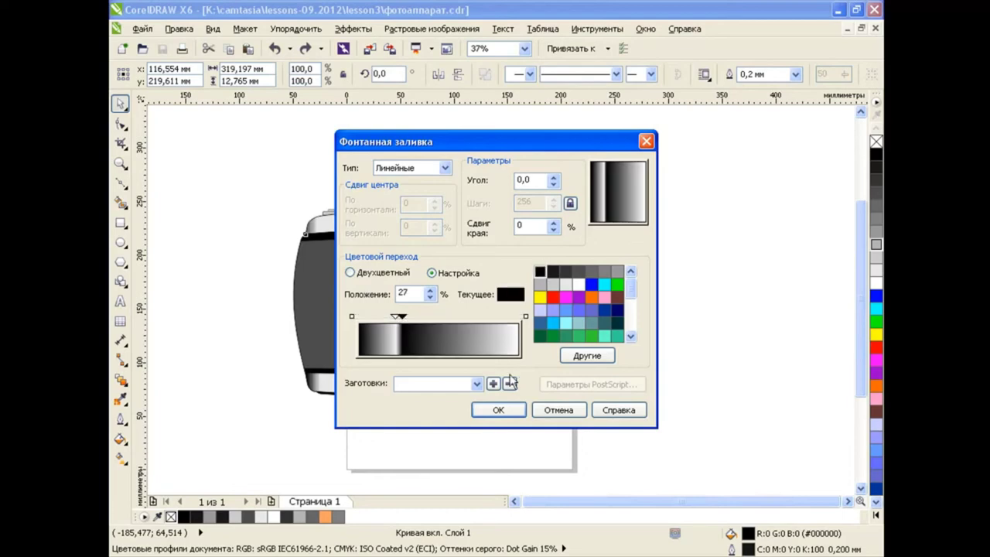
{"action": "left_click", "coordinate": [526, 315]}
{"action": "left_click", "coordinate": [590, 271]}
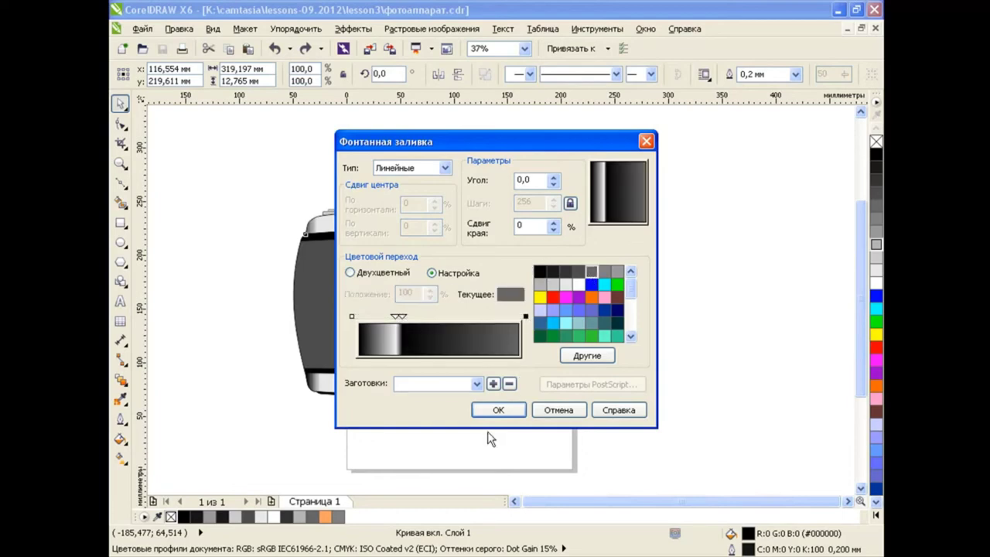
{"action": "left_click", "coordinate": [496, 409]}
Shift the gradient's highlight node to about 17% with the Interactive Fill tool
{"action": "scroll", "coordinate": [396, 251], "scroll_direction": "up", "scroll_amount": 1}
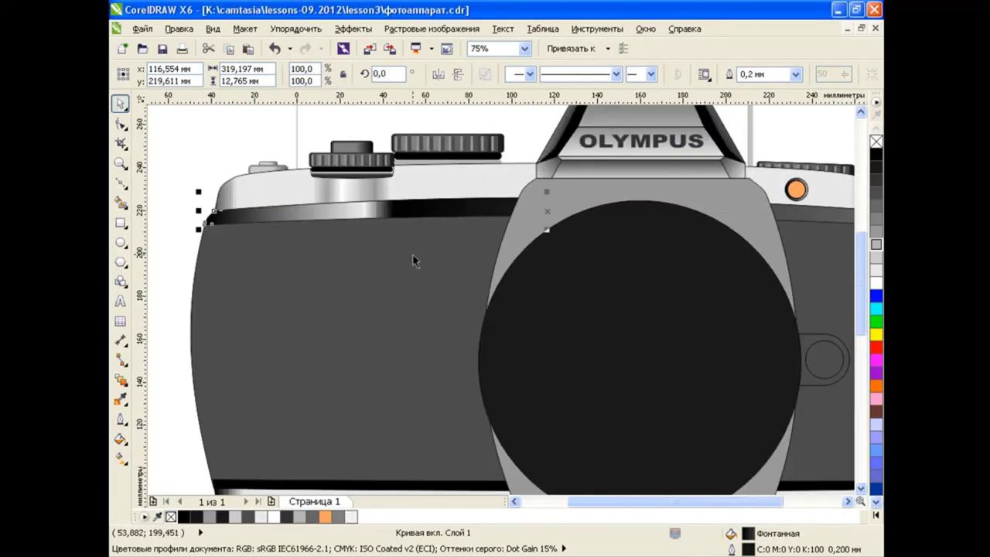
{"action": "key", "text": "g"}
{"action": "left_click_drag", "start_coordinate": [361, 210], "coordinate": [318, 211]}
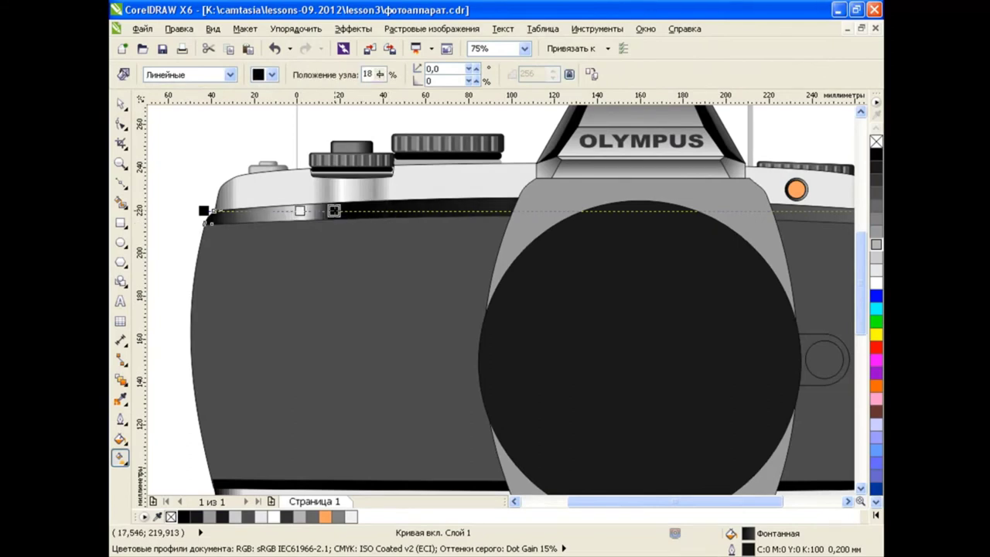
{"action": "key", "text": "space"}
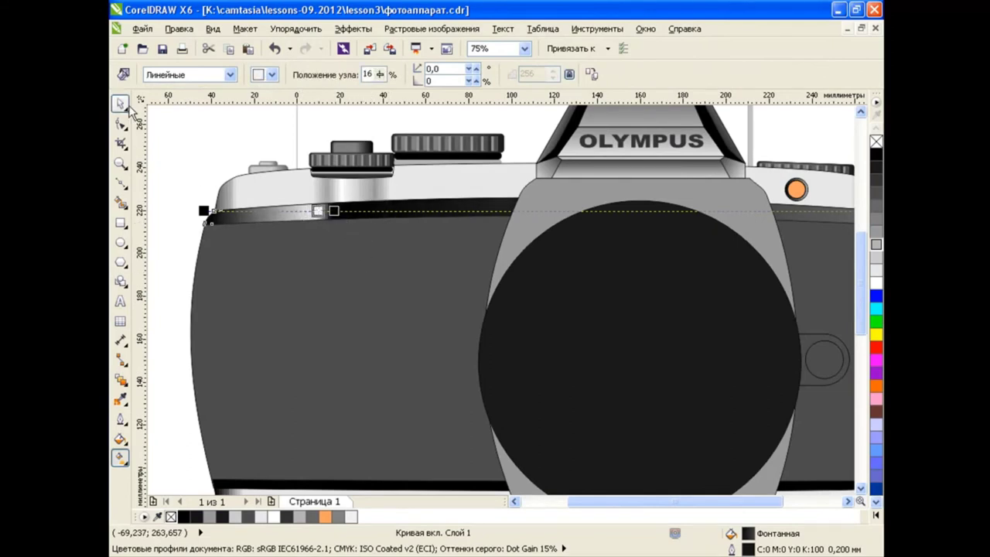
{"action": "left_click", "coordinate": [177, 181]}
{"action": "left_click", "coordinate": [420, 215]}
{"action": "key", "text": "g"}
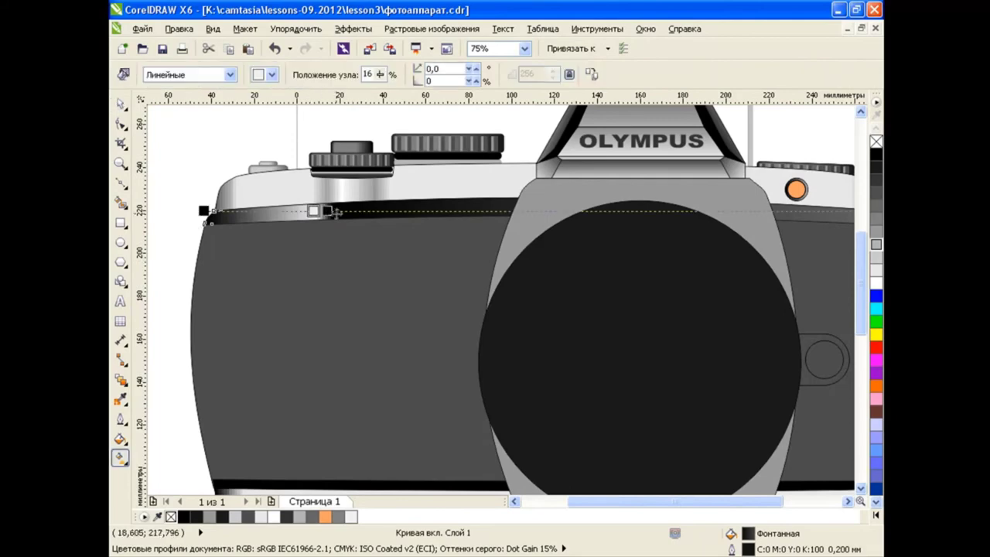
{"action": "left_click_drag", "start_coordinate": [323, 211], "coordinate": [325, 211]}
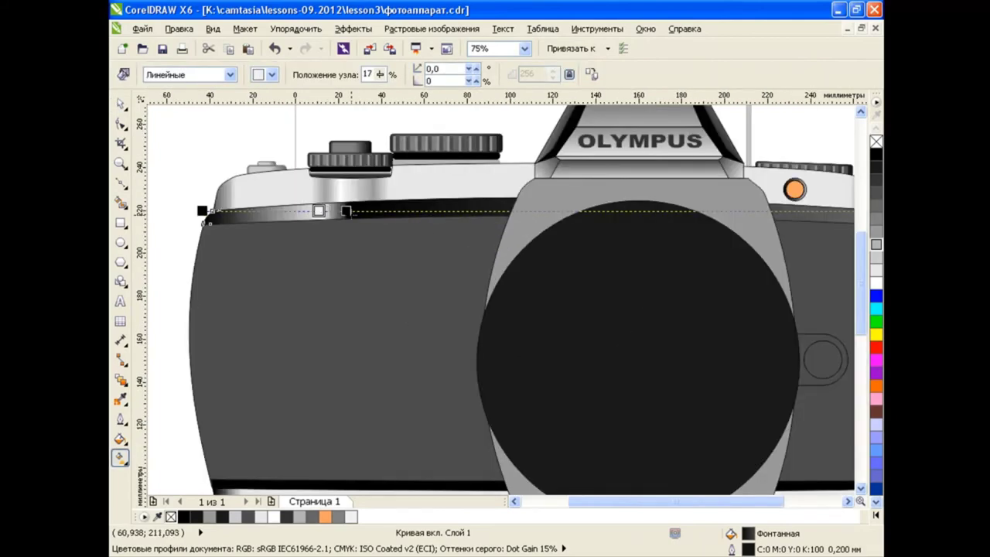
Add a grey colour point at 47% and another grey node near the stripe's right end
{"action": "left_click", "coordinate": [121, 439]}
{"action": "left_click", "coordinate": [155, 453]}
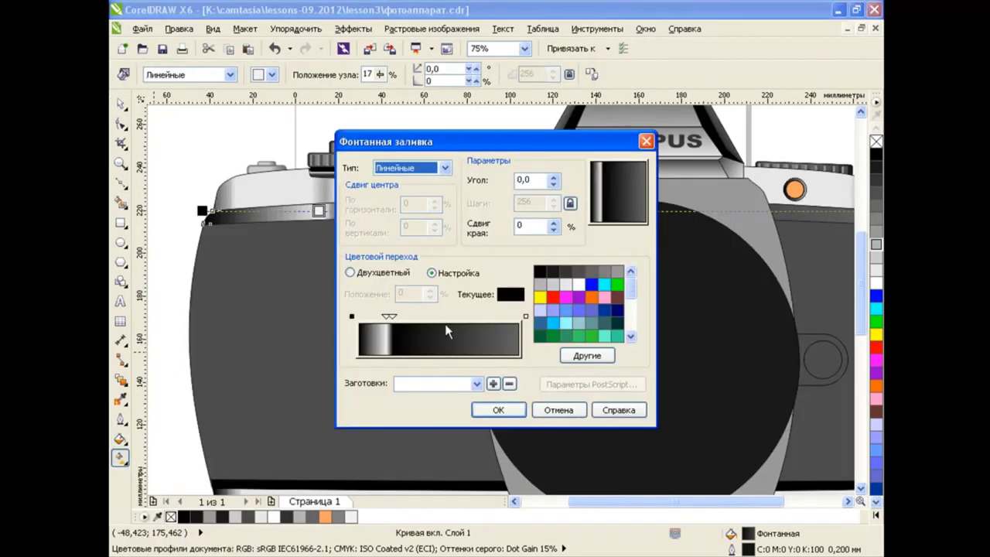
{"action": "double_click", "coordinate": [434, 316]}
{"action": "left_click", "coordinate": [608, 277]}
{"action": "double_click", "coordinate": [506, 317]}
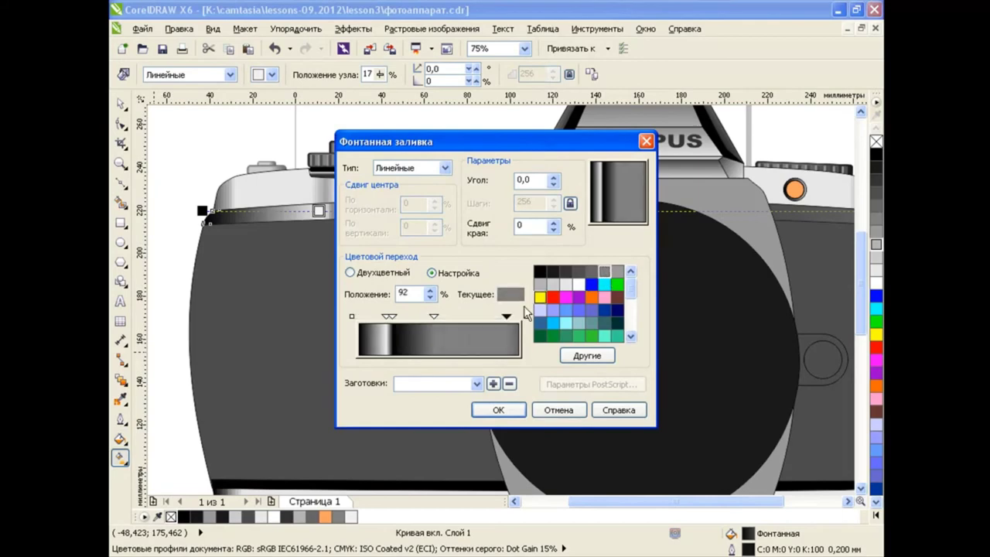
{"action": "left_click", "coordinate": [525, 316]}
{"action": "left_click_drag", "start_coordinate": [507, 316], "coordinate": [438, 316]}
{"action": "left_click", "coordinate": [498, 410]}
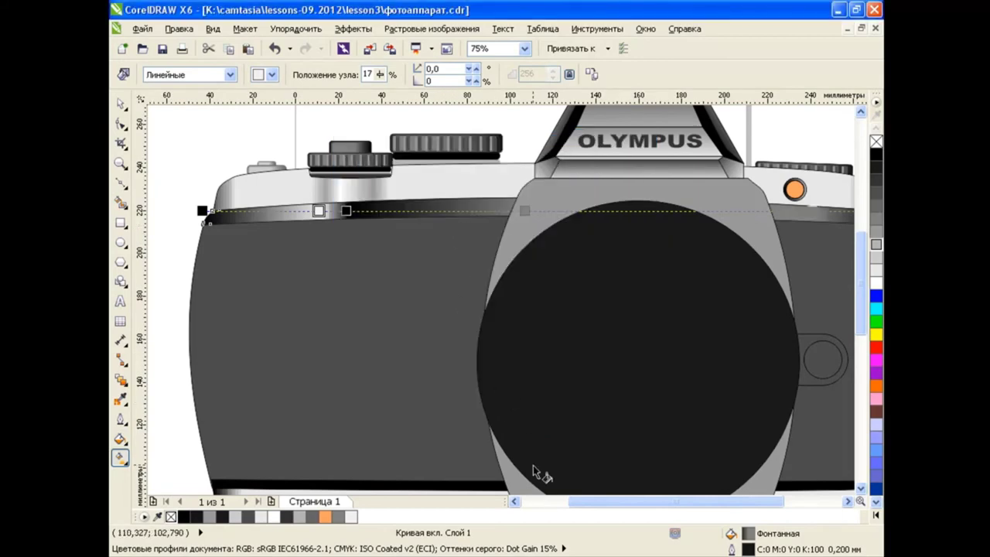
{"action": "left_click_drag", "start_coordinate": [619, 501], "coordinate": [674, 501]}
{"action": "double_click", "coordinate": [652, 210]}
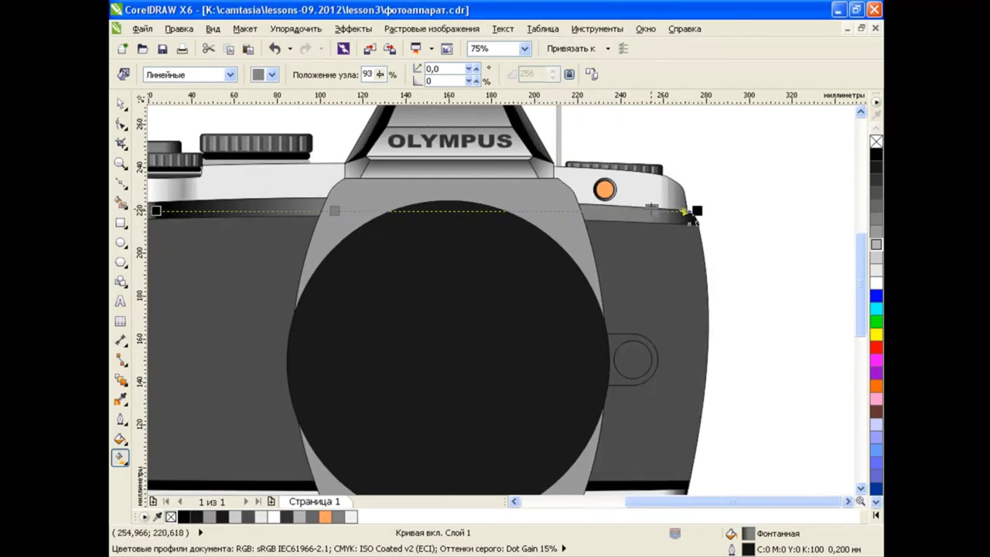
{"action": "left_click", "coordinate": [726, 332]}
Zoom to the whole camera and make one of the stripe's gradient nodes grey
{"action": "key", "text": "F3"}
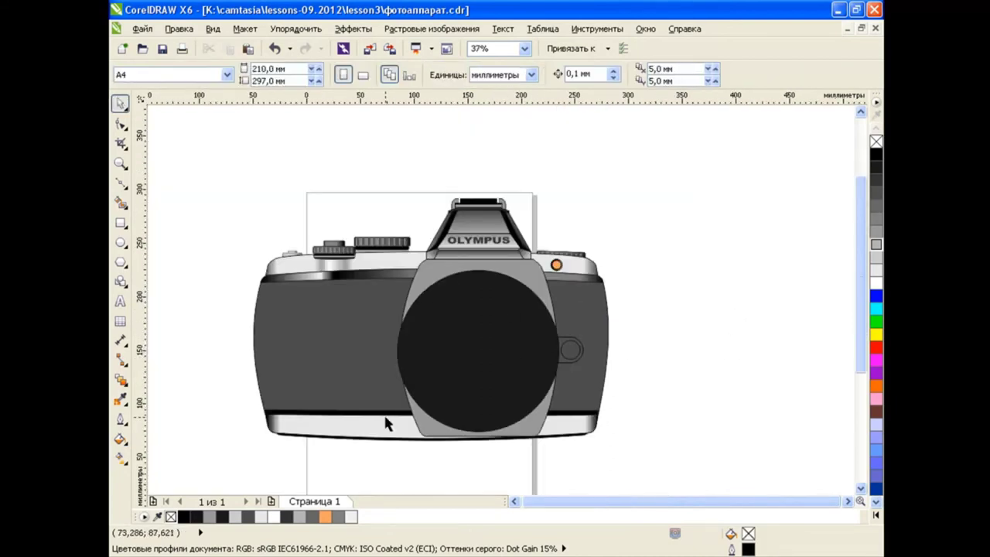
{"action": "left_click", "coordinate": [397, 314]}
{"action": "key", "text": "g"}
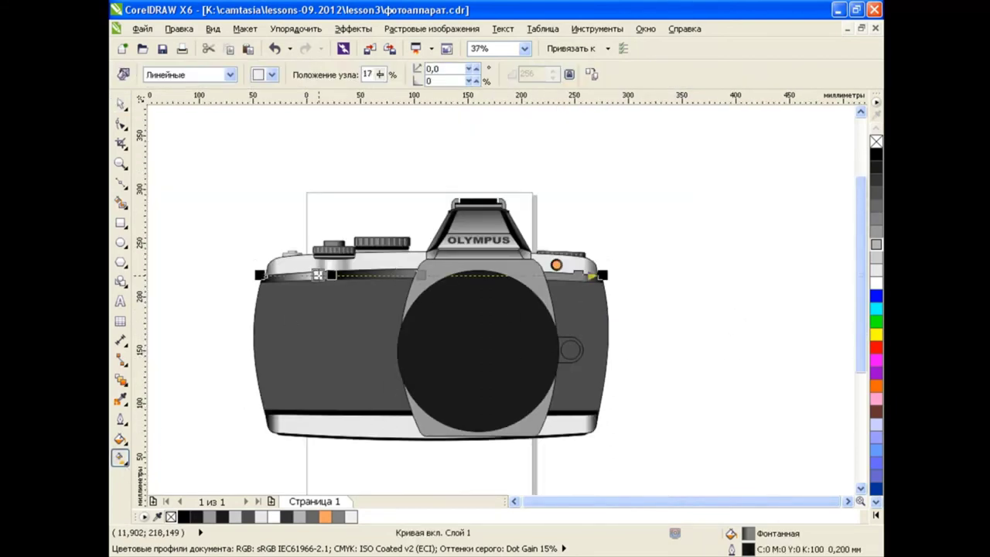
{"action": "left_click", "coordinate": [273, 74]}
{"action": "left_click", "coordinate": [282, 99]}
{"action": "key", "text": "space"}
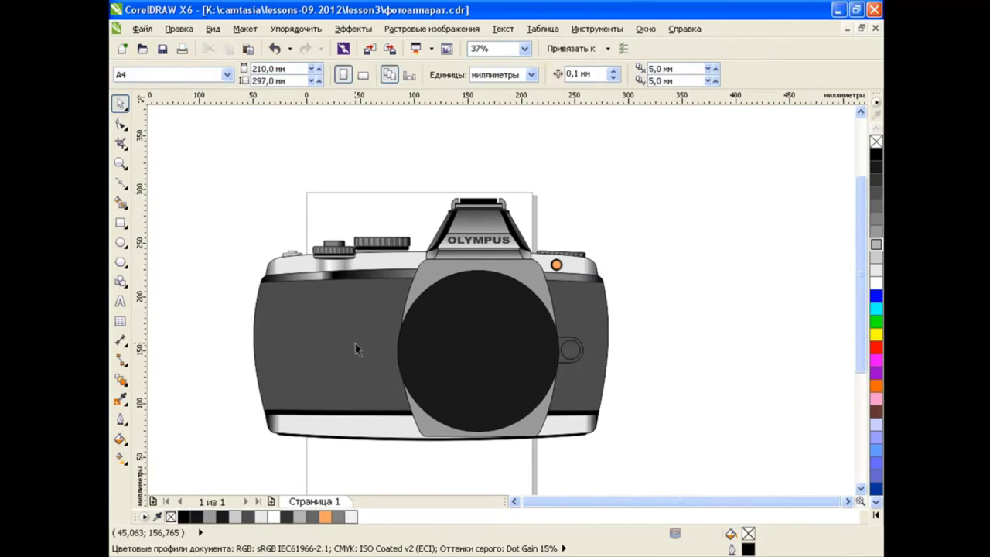
Copy the stripe's fill onto the grey camera body via Copy Properties From
{"action": "left_click", "coordinate": [355, 343]}
{"action": "left_click", "coordinate": [188, 34]}
{"action": "left_click", "coordinate": [260, 251]}
{"action": "left_click", "coordinate": [528, 311]}
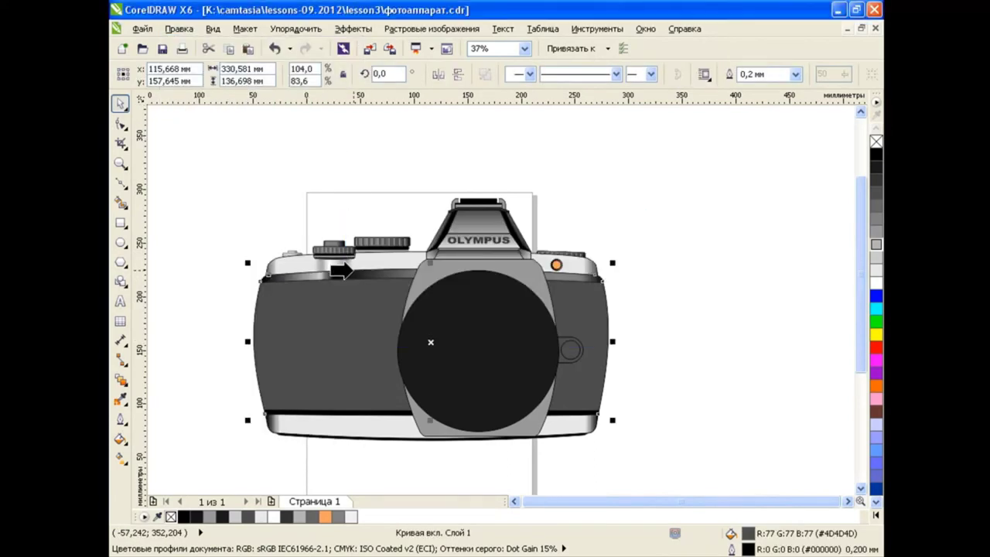
{"action": "left_click", "coordinate": [336, 279]}
Shift the body gradient's midpoint right and add a colour node left of the lens
{"action": "left_click", "coordinate": [514, 501]}
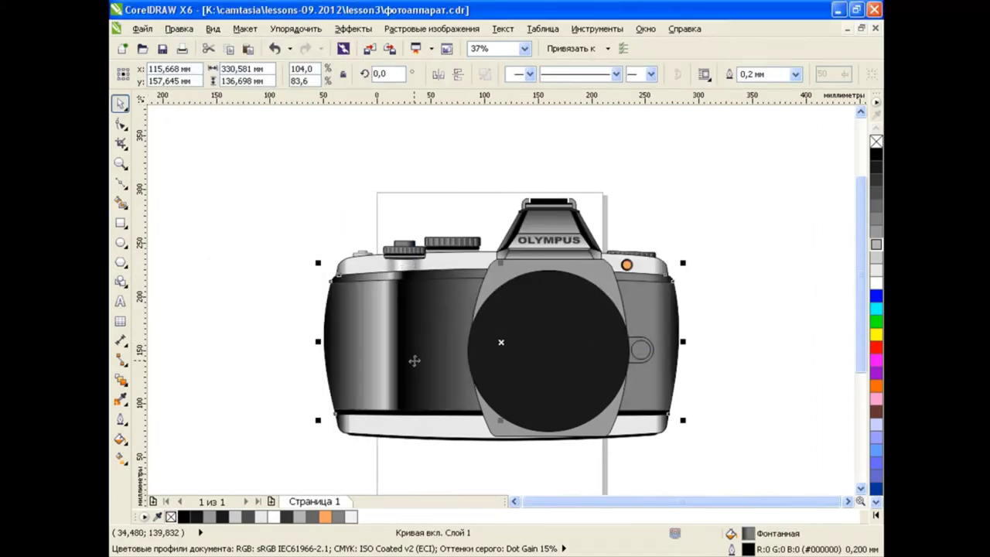
{"action": "scroll", "coordinate": [422, 372], "scroll_direction": "up", "scroll_amount": 2}
{"action": "left_click", "coordinate": [120, 457]}
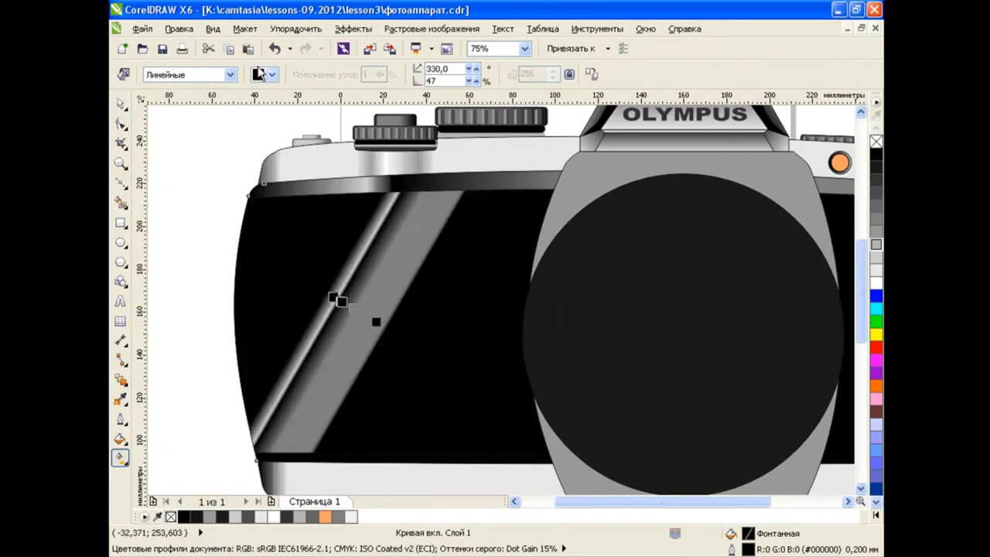
{"action": "mouse_move", "coordinate": [383, 317]}
{"action": "left_mouse_down"}
{"action": "mouse_move", "coordinate": [419, 317]}
{"action": "mouse_move", "coordinate": [385, 317]}
{"action": "left_mouse_up"}
{"action": "double_click", "coordinate": [380, 316]}
{"action": "scroll", "coordinate": [414, 363], "scroll_direction": "down", "scroll_amount": 2}
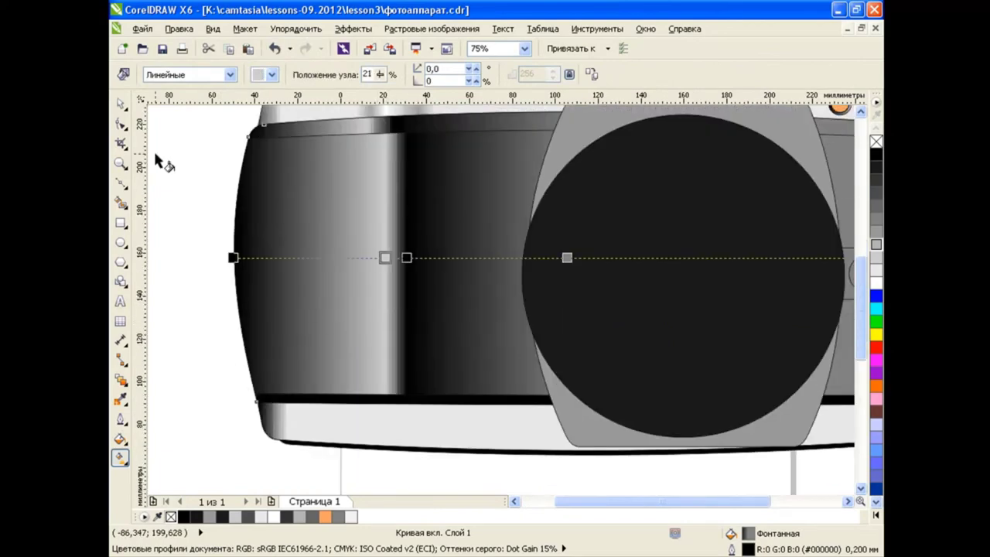
{"action": "key", "text": "space"}
Add a colour point at about 32% in the bottom strip's fountain fill
{"action": "left_click", "coordinate": [423, 424]}
{"action": "left_click", "coordinate": [120, 438]}
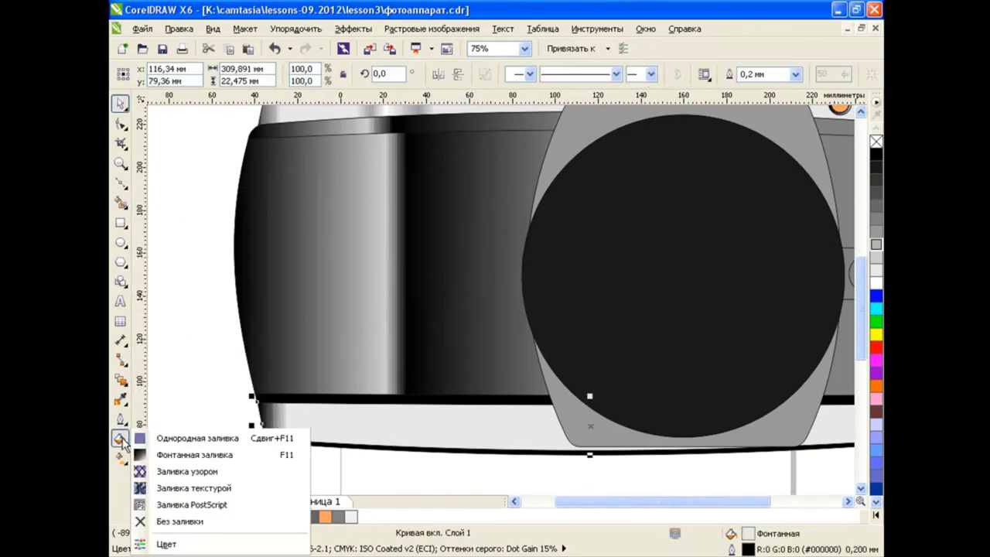
{"action": "left_click", "coordinate": [186, 457]}
{"action": "double_click", "coordinate": [411, 316]}
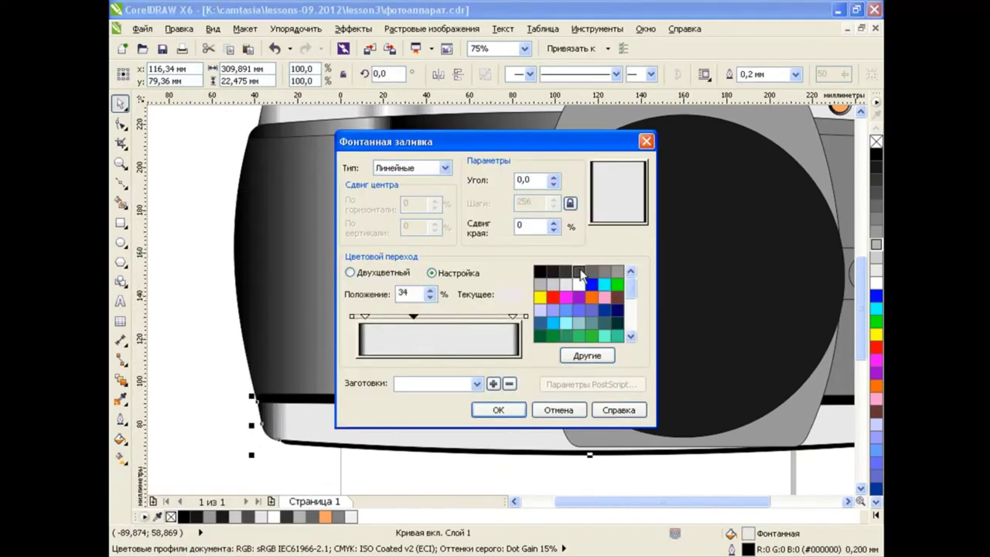
Add a lighter grey stop at 26% to the bottom strip's gradient and slide a stop to 16%
{"action": "left_click", "coordinate": [580, 272]}
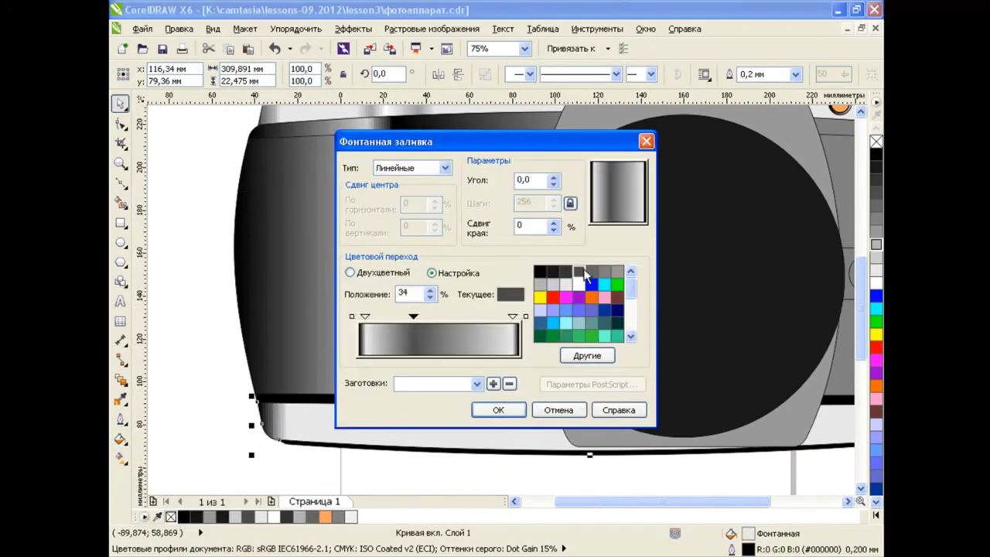
{"action": "double_click", "coordinate": [397, 317]}
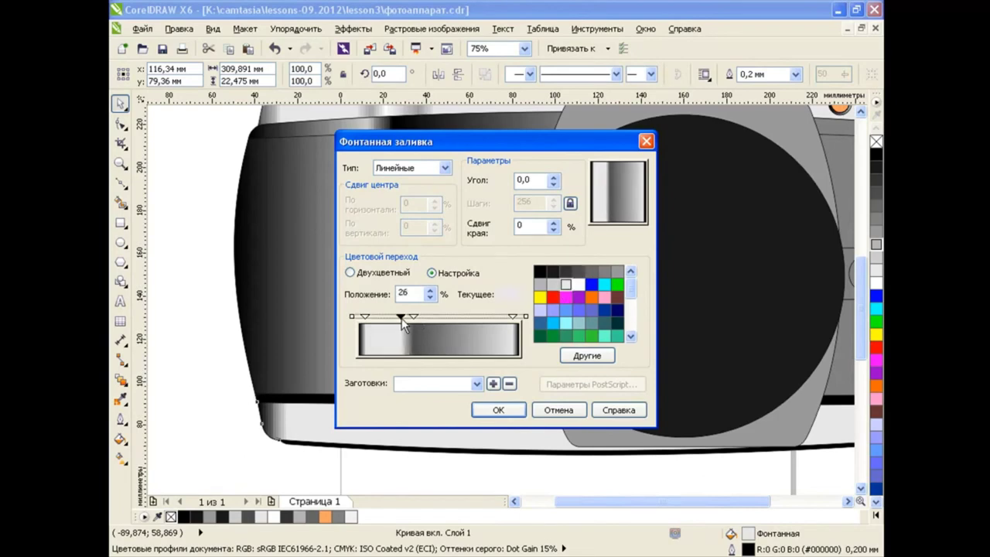
{"action": "left_click", "coordinate": [498, 410]}
{"action": "key", "text": "g"}
{"action": "mouse_move", "coordinate": [423, 425]}
{"action": "left_mouse_down"}
{"action": "mouse_move", "coordinate": [363, 425]}
{"action": "mouse_move", "coordinate": [374, 425]}
{"action": "left_mouse_up"}
Make the 28% stop light grey, shift a stop to 29%, and zoom to the whole camera
{"action": "left_click", "coordinate": [120, 439]}
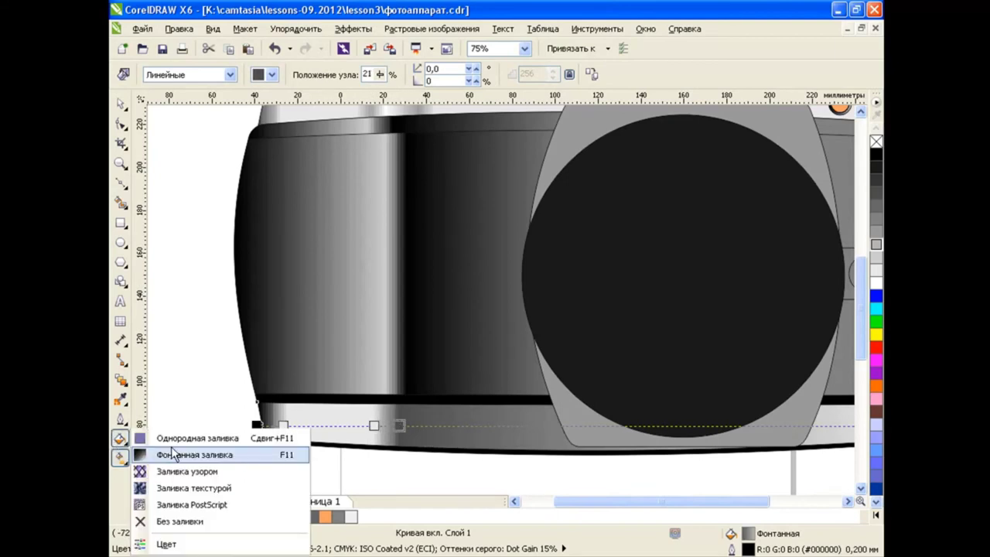
{"action": "left_click", "coordinate": [173, 454]}
{"action": "left_click", "coordinate": [403, 317]}
{"action": "left_click", "coordinate": [566, 284]}
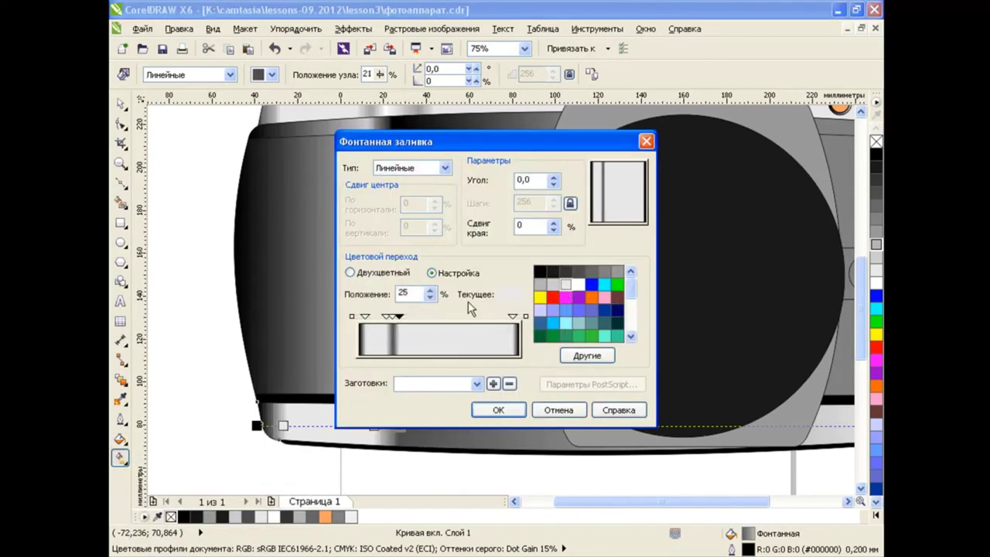
{"action": "left_click", "coordinate": [403, 317]}
{"action": "left_click", "coordinate": [499, 409]}
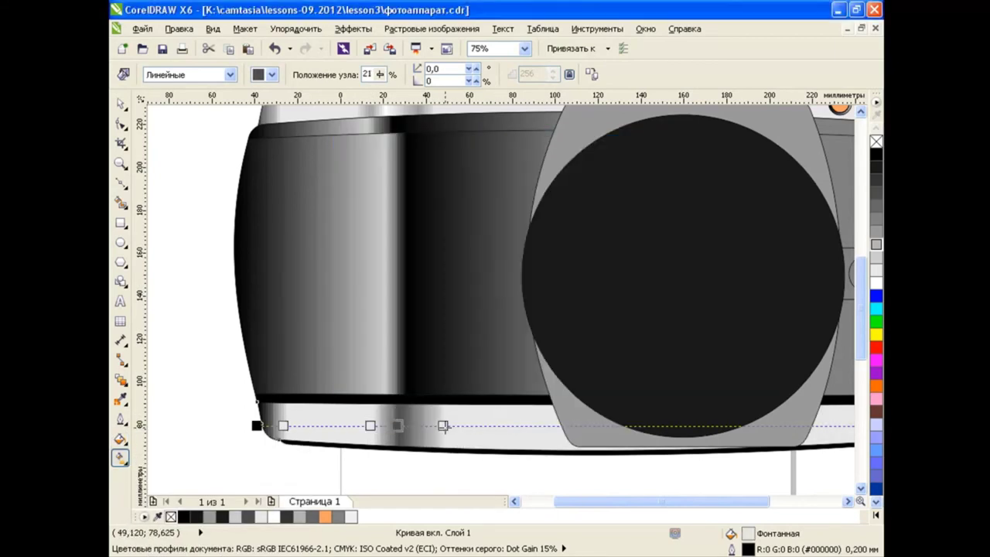
{"action": "left_click_drag", "start_coordinate": [443, 426], "coordinate": [538, 425]}
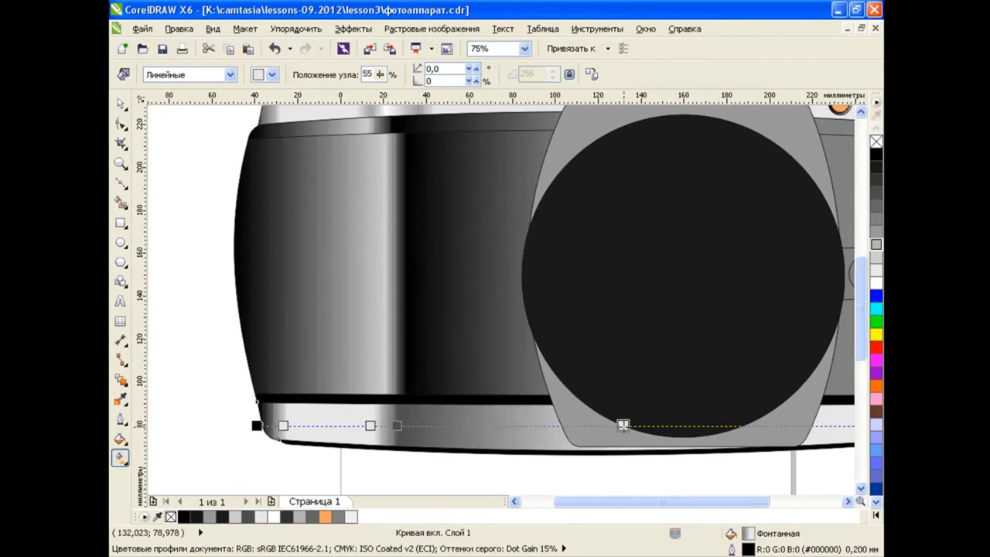
{"action": "key", "text": "space"}
{"action": "key", "text": "F3"}
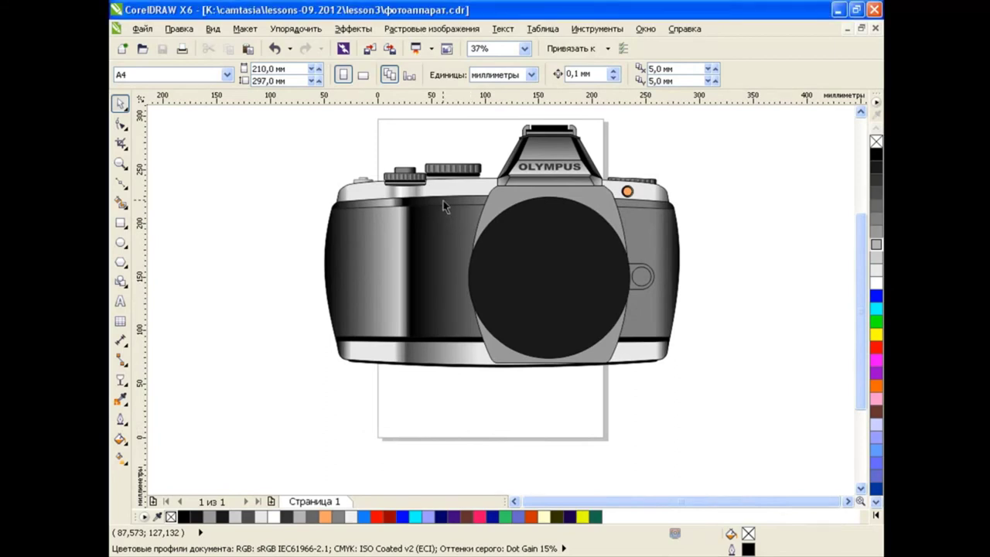
Drag the top strip's gradient highlight right to about 19%, then reselect the strip
{"action": "left_click", "coordinate": [443, 200]}
{"action": "key", "text": "g"}
{"action": "scroll", "coordinate": [389, 201], "scroll_direction": "up", "scroll_amount": 2}
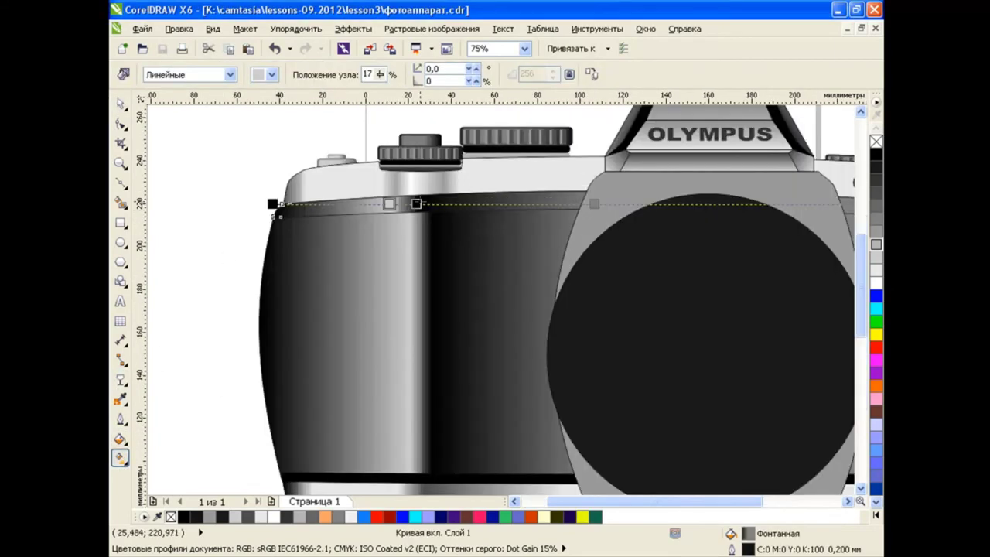
{"action": "mouse_move", "coordinate": [389, 203]}
{"action": "left_mouse_down"}
{"action": "mouse_move", "coordinate": [464, 203]}
{"action": "mouse_move", "coordinate": [431, 204]}
{"action": "left_mouse_up"}
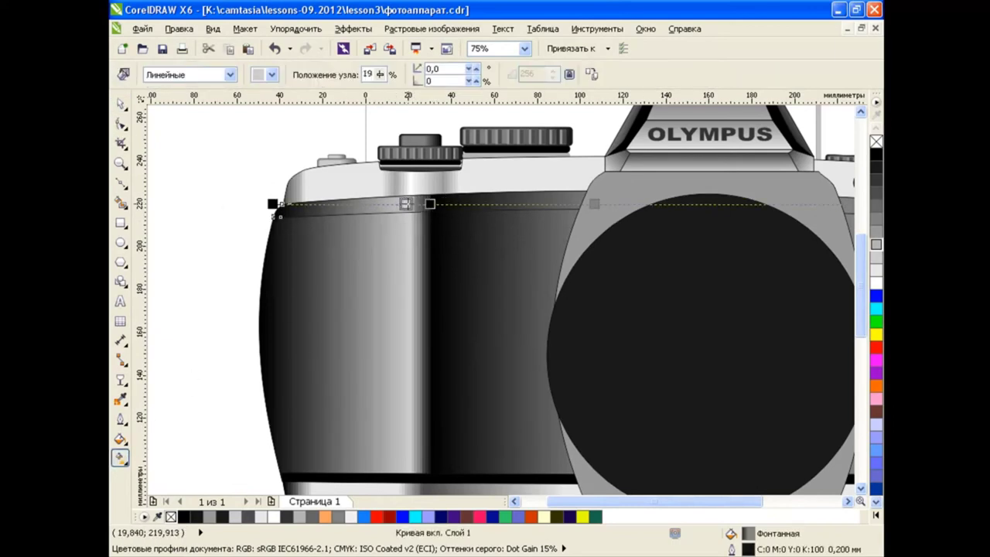
{"action": "left_click", "coordinate": [193, 298]}
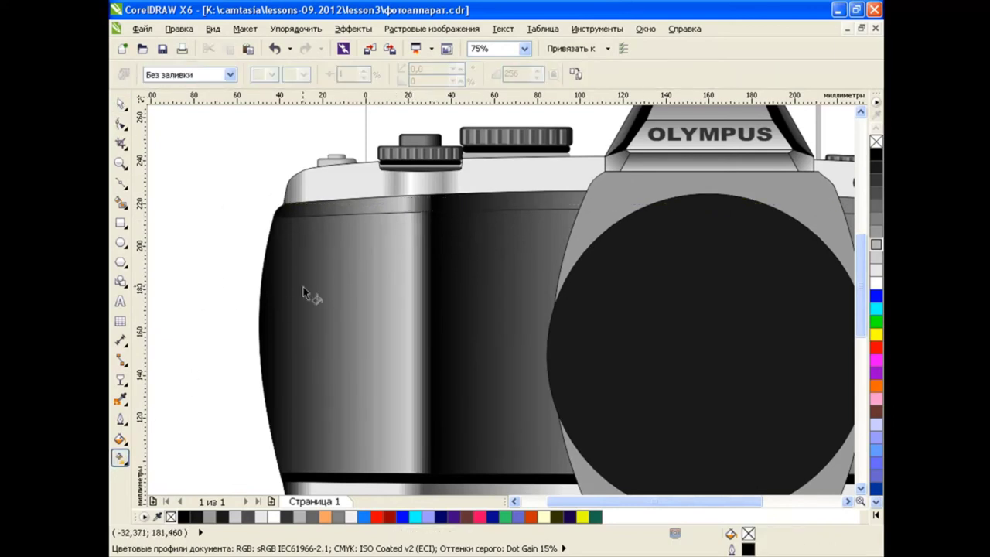
{"action": "left_click", "coordinate": [121, 104]}
{"action": "scroll", "coordinate": [336, 321], "scroll_direction": "down", "scroll_amount": 2}
{"action": "scroll", "coordinate": [387, 356], "scroll_direction": "up", "scroll_amount": 1}
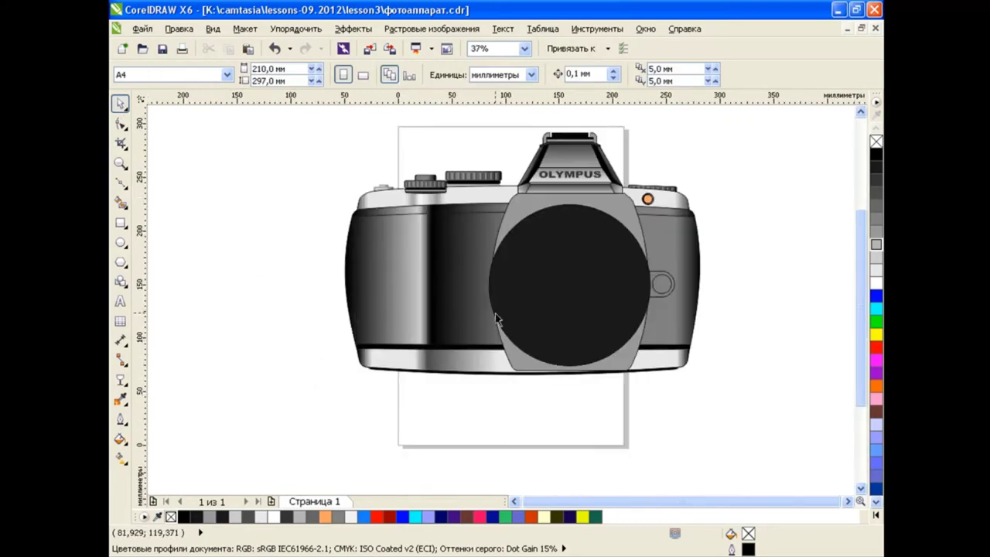
{"action": "left_click", "coordinate": [680, 242]}
{"action": "left_click", "coordinate": [755, 232]}
{"action": "left_click", "coordinate": [680, 211]}
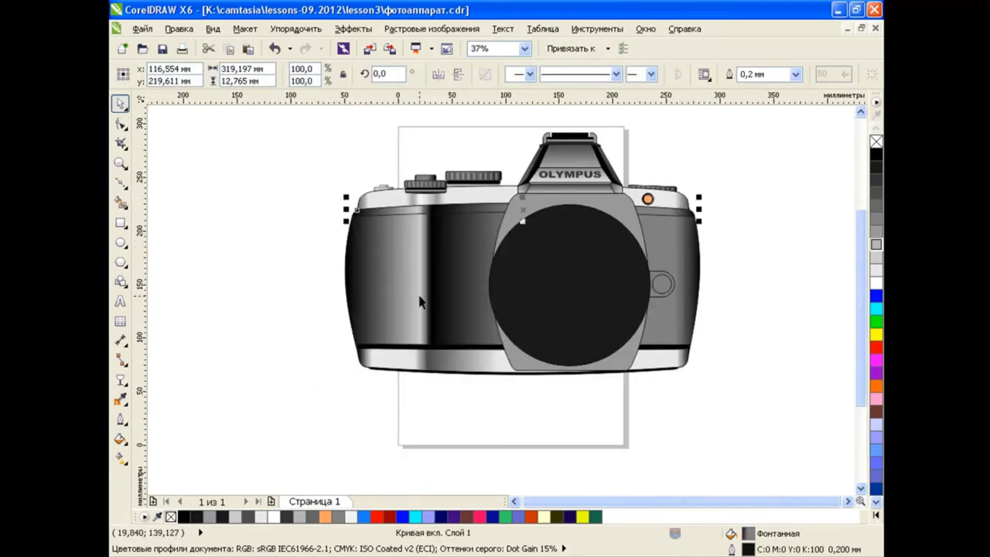
Add a lighter colour stop from the palette to the top strip's gradient
{"action": "left_click", "coordinate": [122, 439]}
{"action": "left_click", "coordinate": [170, 453]}
{"action": "double_click", "coordinate": [495, 318]}
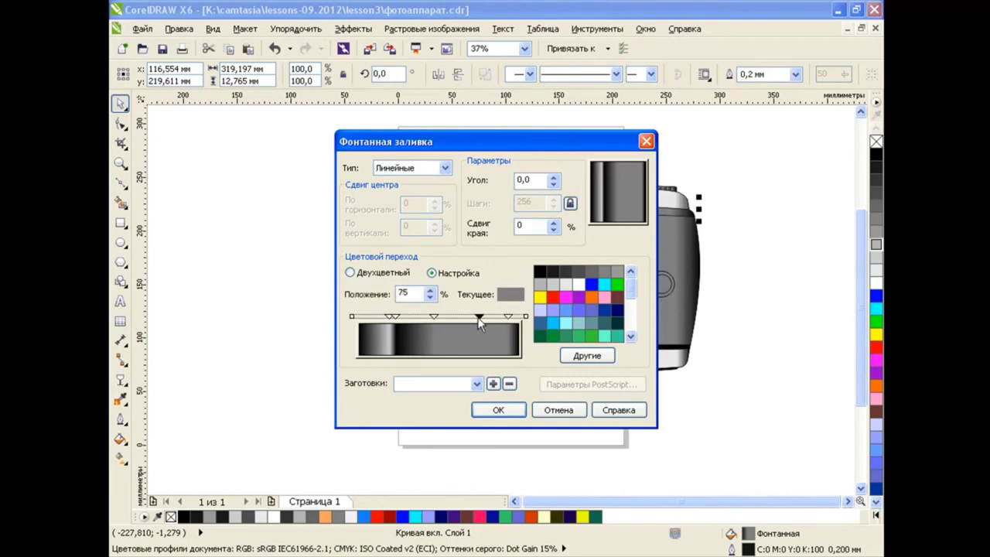
{"action": "left_click", "coordinate": [562, 280]}
{"action": "left_click", "coordinate": [513, 410]}
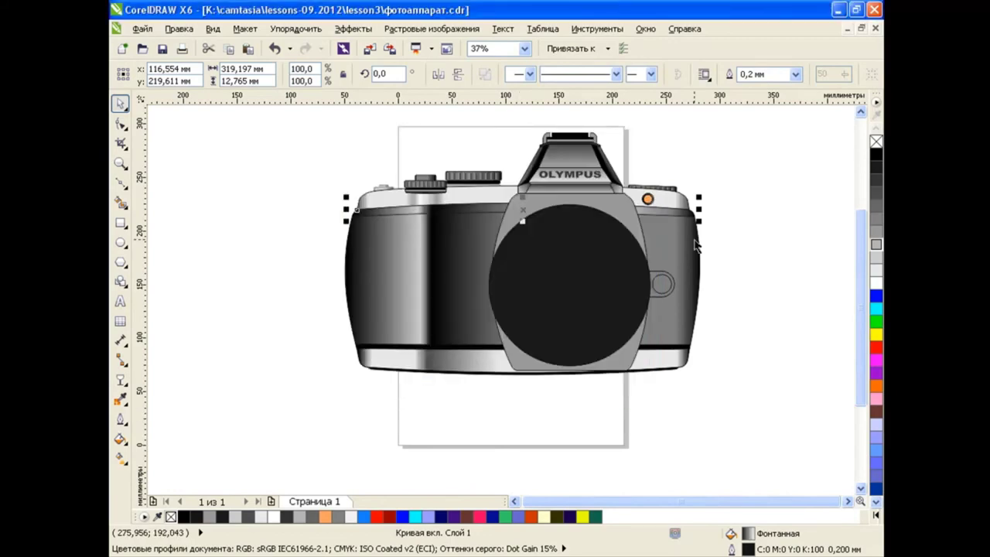
{"action": "left_click", "coordinate": [120, 457]}
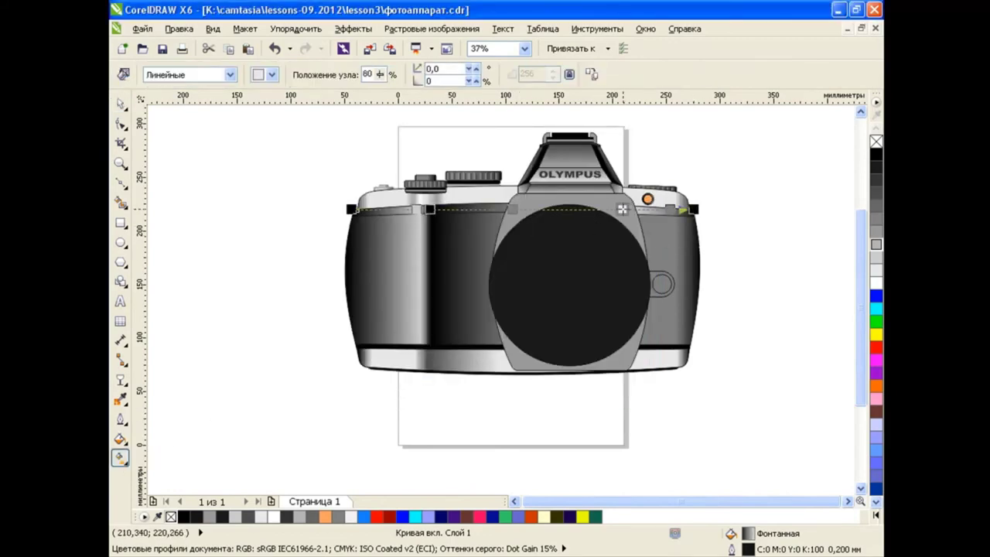
Add a white stop near 80% to the camera body's gradient
{"action": "left_click_drag", "start_coordinate": [630, 274], "coordinate": [673, 266]}
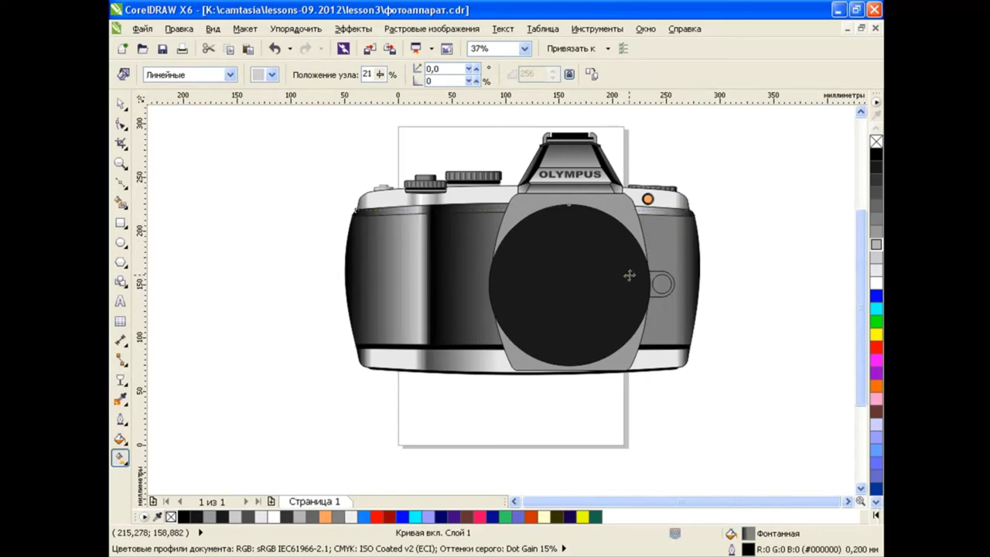
{"action": "left_click", "coordinate": [124, 438]}
{"action": "left_click", "coordinate": [195, 454]}
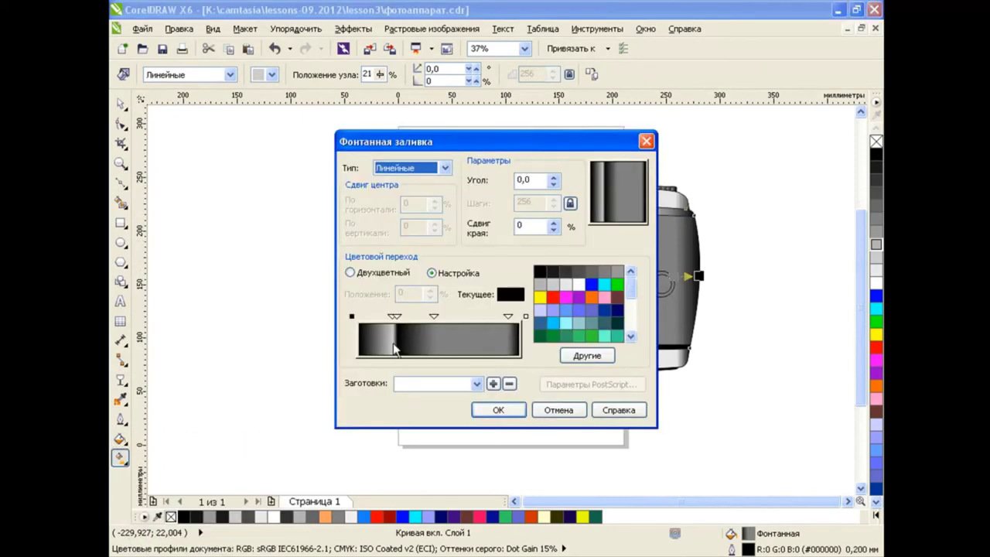
{"action": "double_click", "coordinate": [489, 317]}
{"action": "left_click", "coordinate": [578, 284]}
{"action": "left_click", "coordinate": [498, 410]}
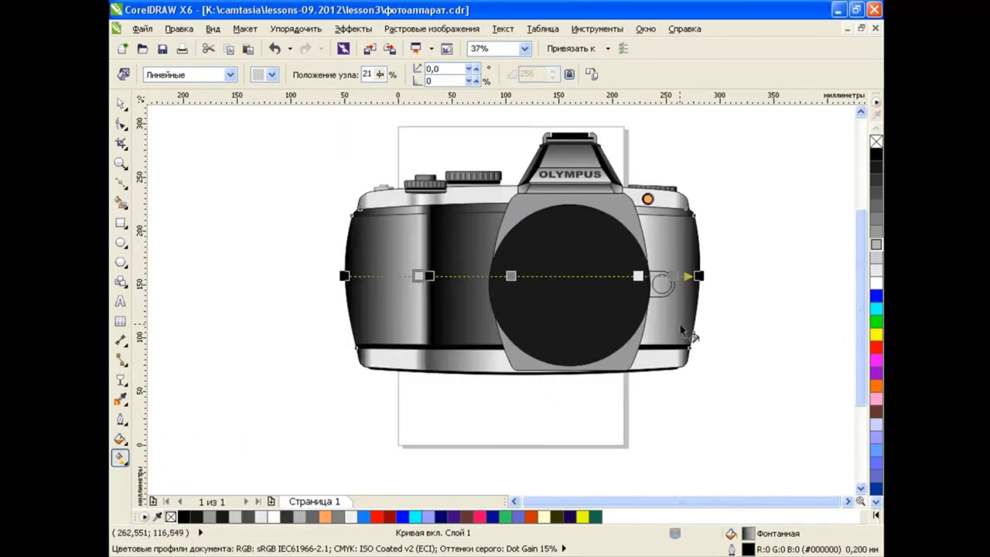
Inspect the strip and body gradients, then select the grey plate around the lens
{"action": "left_click", "coordinate": [674, 364]}
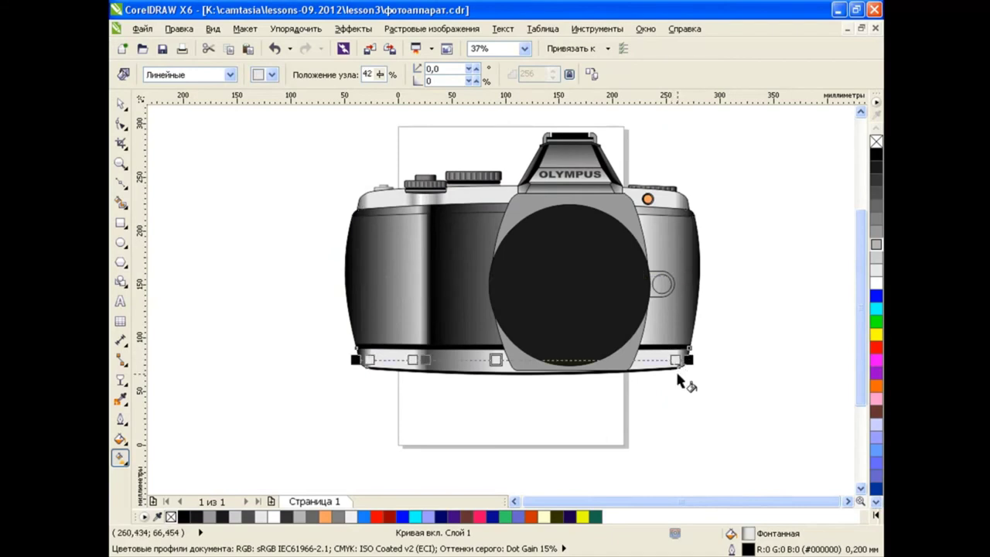
{"action": "left_click", "coordinate": [685, 246]}
{"action": "left_click", "coordinate": [656, 210]}
{"action": "left_click", "coordinate": [750, 229]}
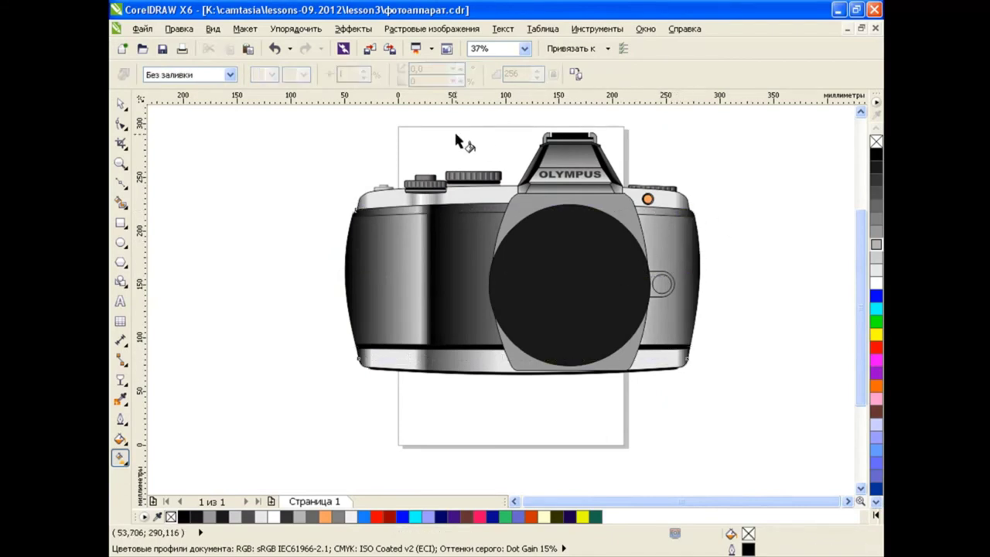
{"action": "left_click", "coordinate": [122, 104]}
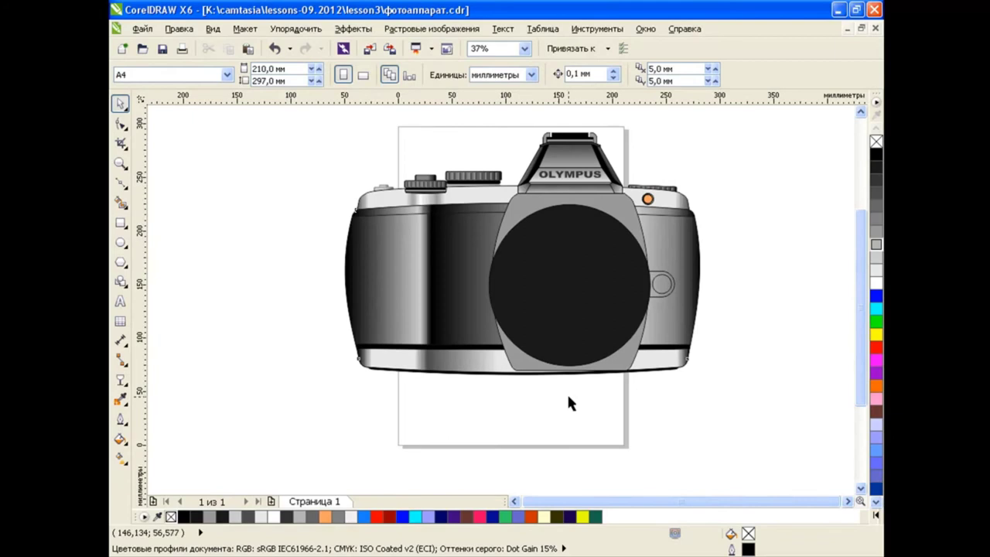
{"action": "left_click", "coordinate": [631, 220]}
{"action": "left_click", "coordinate": [121, 438]}
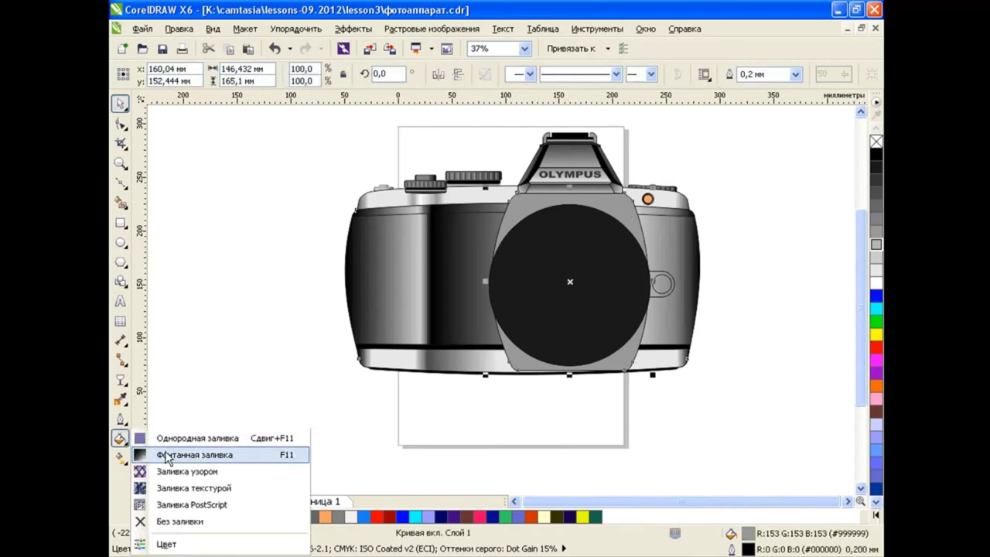
Give the lens plate a custom fountain fill and rotate the gradient diagonally
{"action": "left_click", "coordinate": [154, 455]}
{"action": "left_click", "coordinate": [436, 275]}
{"action": "left_click", "coordinate": [495, 411]}
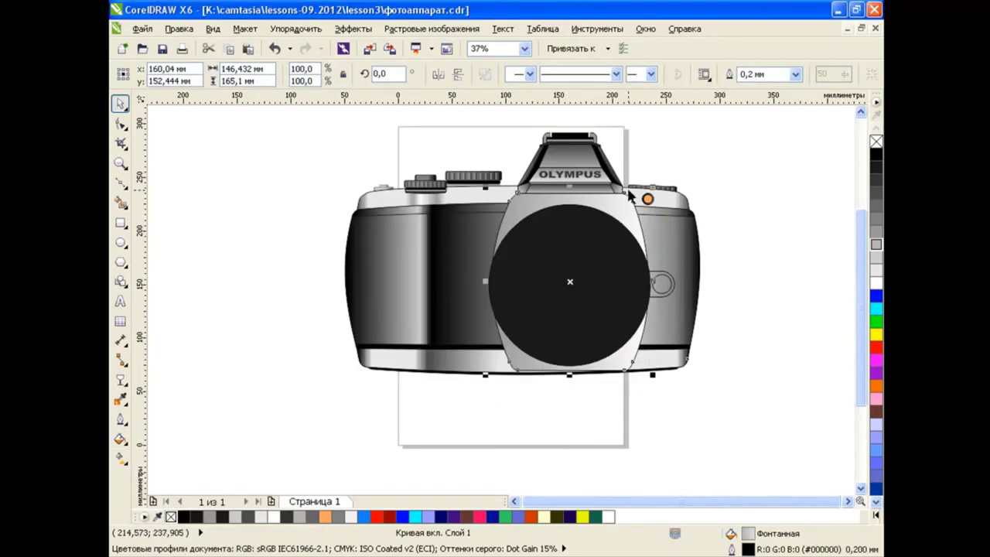
{"action": "left_click", "coordinate": [122, 457]}
{"action": "left_click_drag", "start_coordinate": [497, 281], "coordinate": [520, 344]}
{"action": "mouse_move", "coordinate": [648, 281]}
{"action": "left_mouse_down"}
{"action": "mouse_move", "coordinate": [639, 206]}
{"action": "mouse_move", "coordinate": [621, 200]}
{"action": "left_mouse_up"}
Set grey start and end colours for the plate's diagonal gradient
{"action": "left_click", "coordinate": [303, 75]}
{"action": "left_click", "coordinate": [322, 103]}
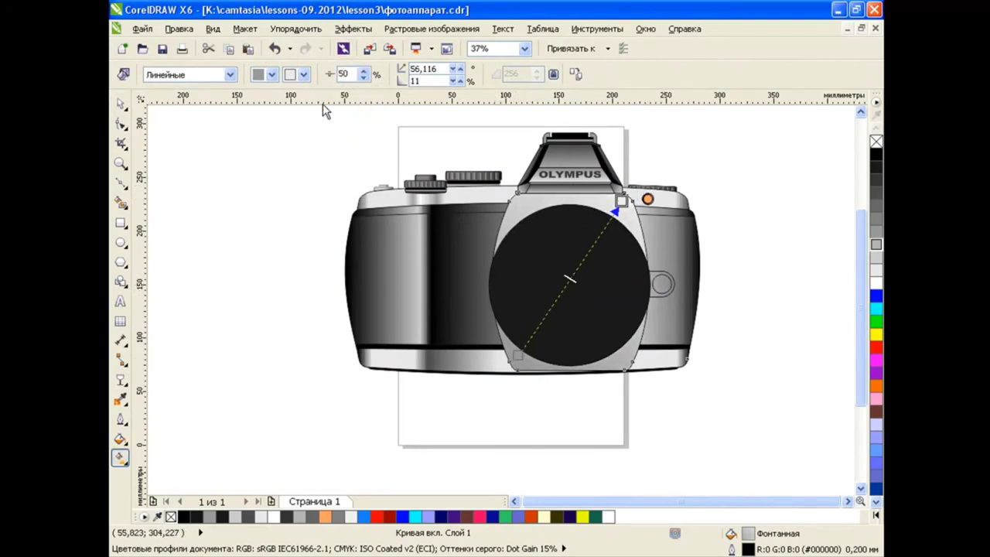
{"action": "left_click", "coordinate": [273, 74]}
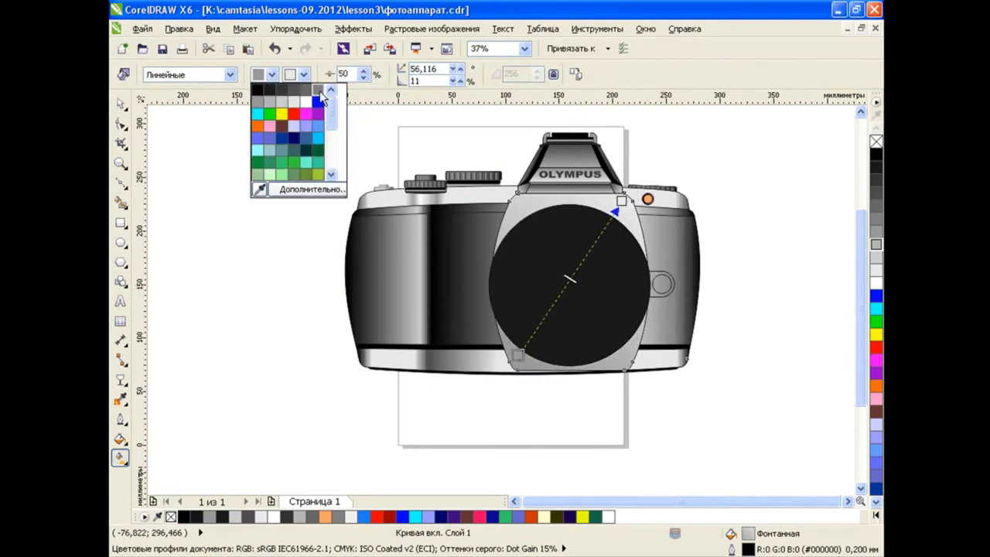
{"action": "left_click", "coordinate": [271, 91]}
{"action": "left_click", "coordinate": [120, 103]}
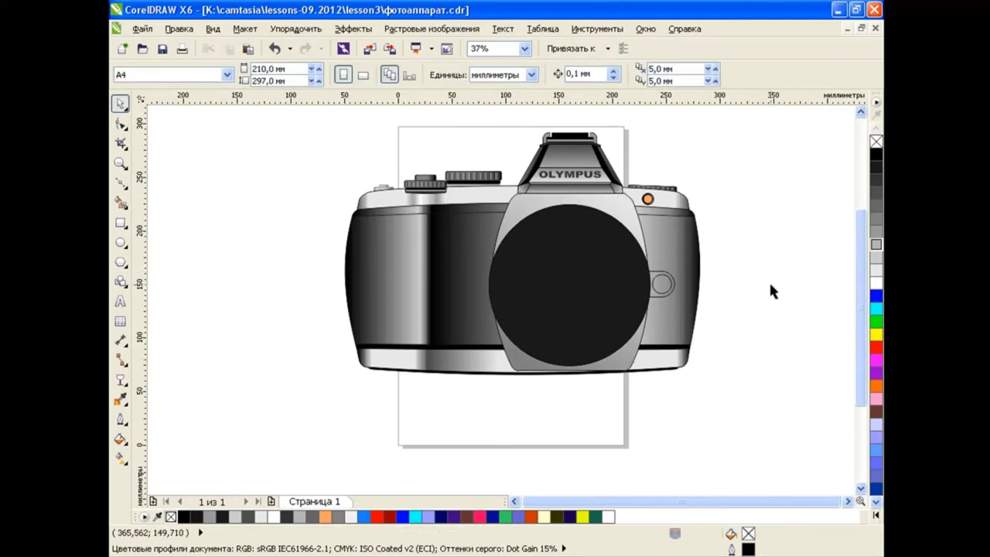
{"action": "left_click", "coordinate": [664, 286]}
{"action": "scroll", "coordinate": [742, 267], "scroll_direction": "up", "scroll_amount": 3}
{"action": "scroll", "coordinate": [458, 303], "scroll_direction": "down", "scroll_amount": 2}
Zoom in on the lens and select the small ellipse at its centre
{"action": "left_click", "coordinate": [377, 143]}
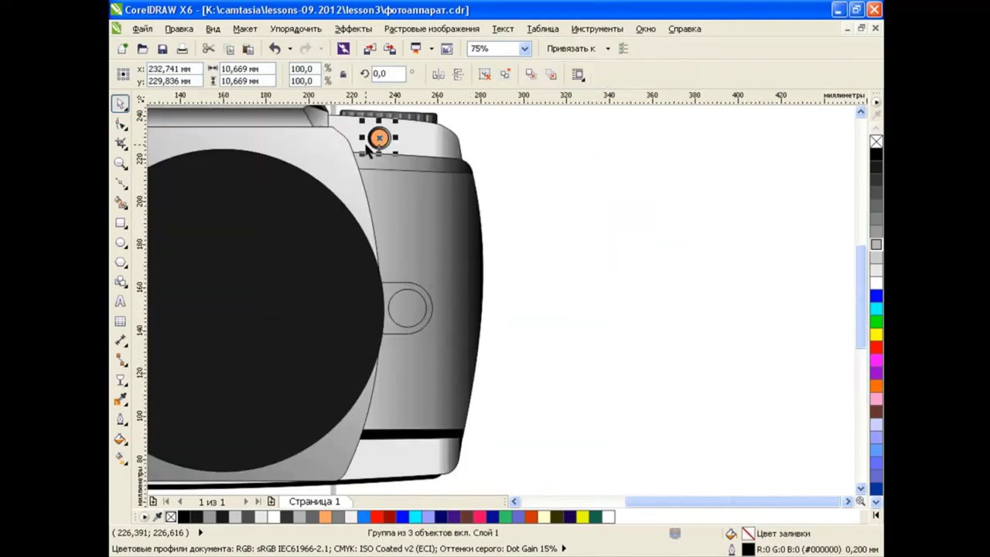
{"action": "key", "text": "Tab"}
{"action": "mouse_move", "coordinate": [681, 502]}
{"action": "left_mouse_down"}
{"action": "mouse_move", "coordinate": [647, 501]}
{"action": "mouse_move", "coordinate": [706, 500]}
{"action": "left_mouse_up"}
{"action": "key", "text": "Escape"}
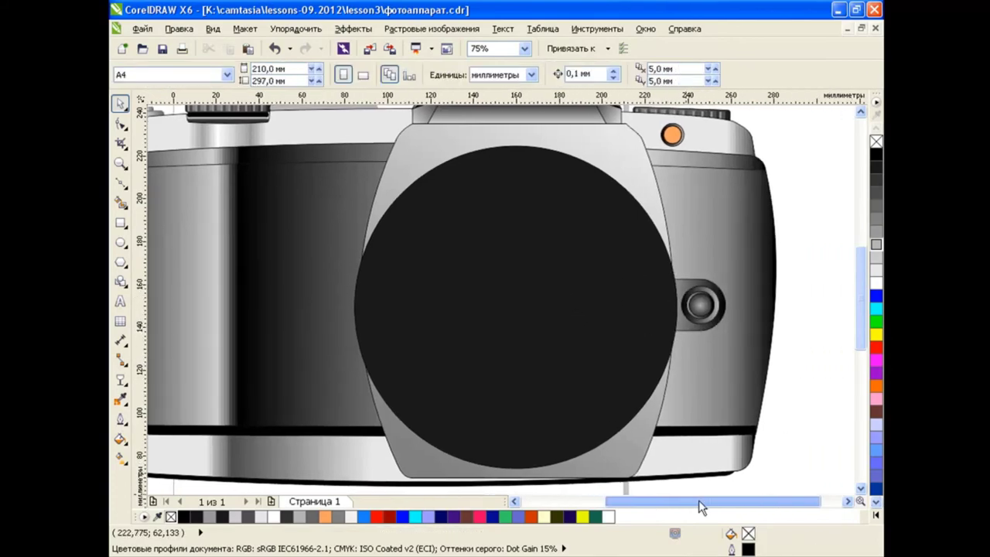
{"action": "left_click", "coordinate": [521, 310]}
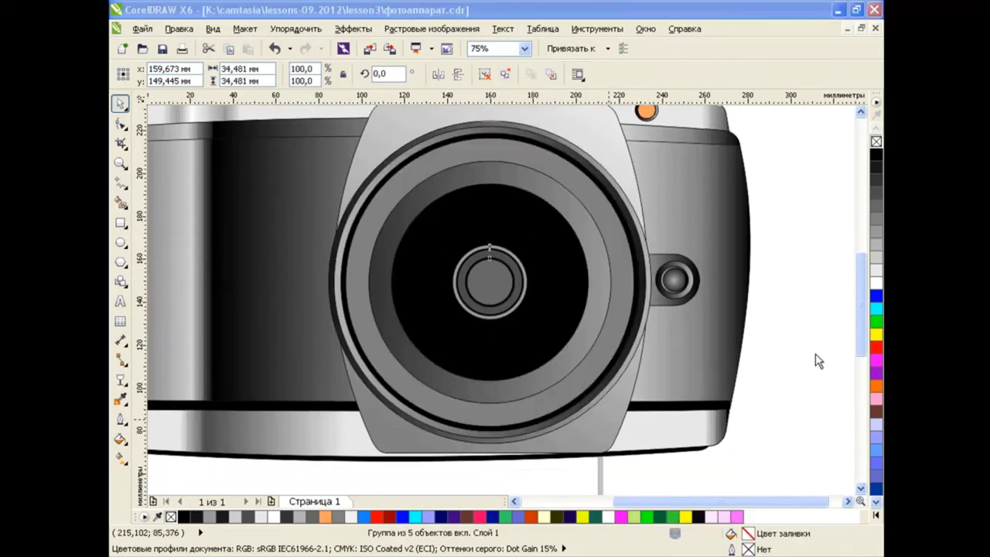
{"action": "scroll", "coordinate": [526, 301], "scroll_direction": "up", "scroll_amount": 2}
{"action": "left_click", "coordinate": [492, 263]}
Fill the lens ball with a radial black-to-orange fountain gradient
{"action": "left_click", "coordinate": [120, 438]}
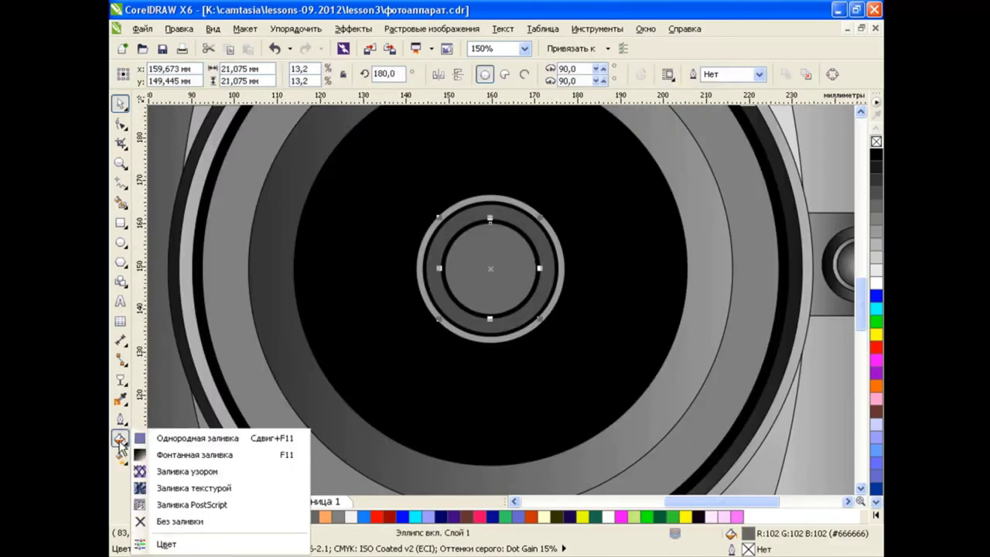
{"action": "left_click", "coordinate": [158, 452]}
{"action": "left_click", "coordinate": [446, 168]}
{"action": "left_click", "coordinate": [421, 194]}
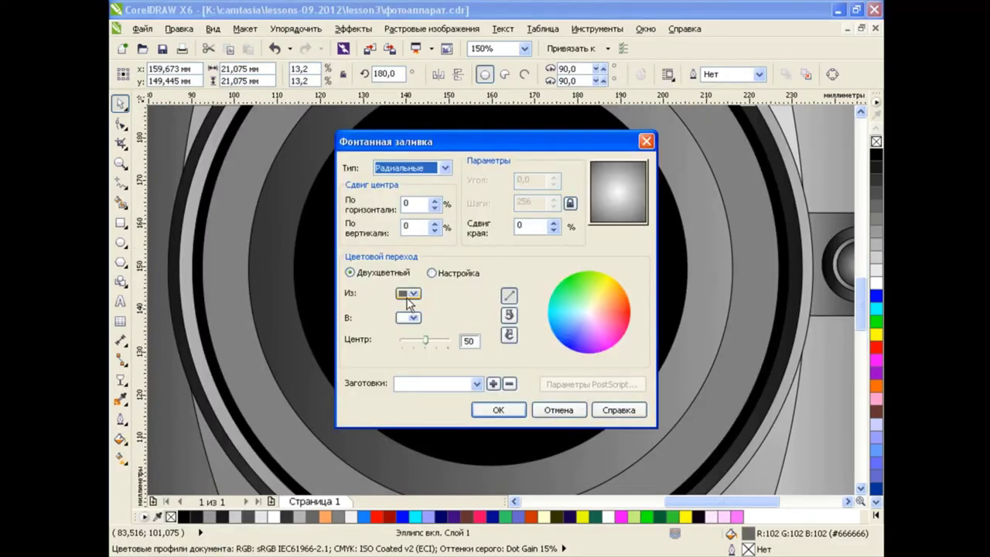
{"action": "left_click", "coordinate": [408, 317]}
{"action": "left_click", "coordinate": [407, 374]}
{"action": "left_click", "coordinate": [408, 293]}
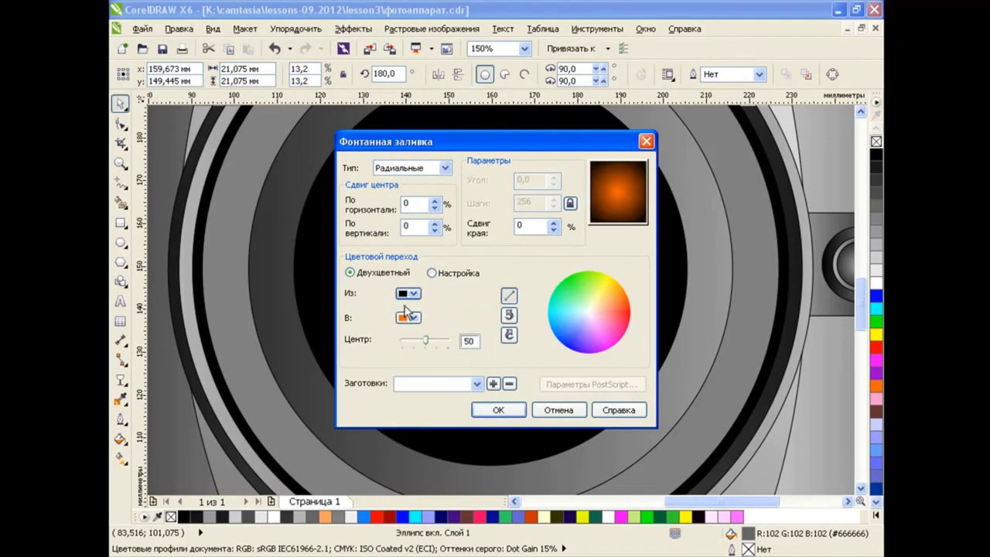
{"action": "left_click", "coordinate": [499, 410]}
Move the radial gradient's centre up-left and shrink its radius
{"action": "left_click", "coordinate": [119, 457]}
{"action": "left_click_drag", "start_coordinate": [490, 268], "coordinate": [474, 253]}
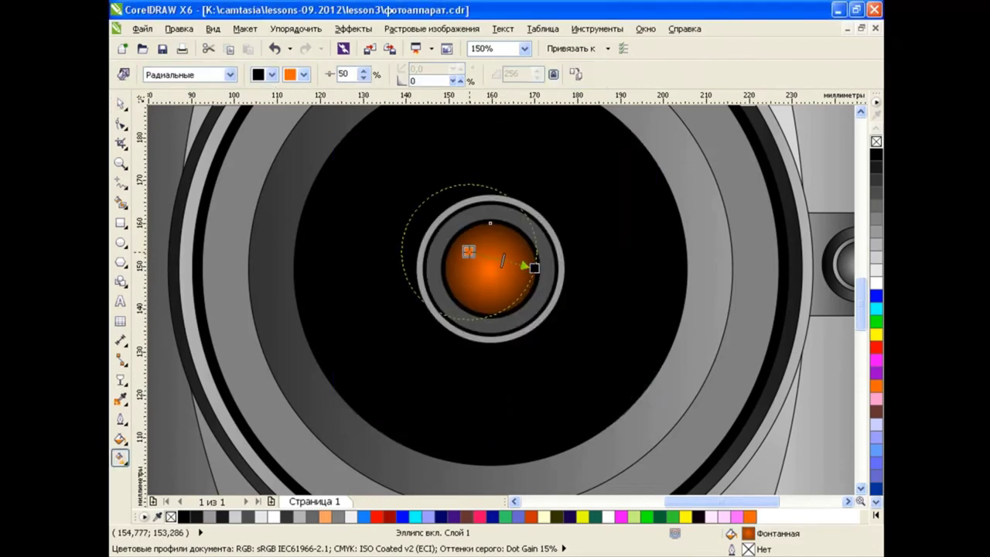
{"action": "mouse_move", "coordinate": [531, 265]}
{"action": "left_mouse_down"}
{"action": "mouse_move", "coordinate": [497, 268]}
{"action": "mouse_move", "coordinate": [504, 263]}
{"action": "left_mouse_up"}
{"action": "key", "text": "space"}
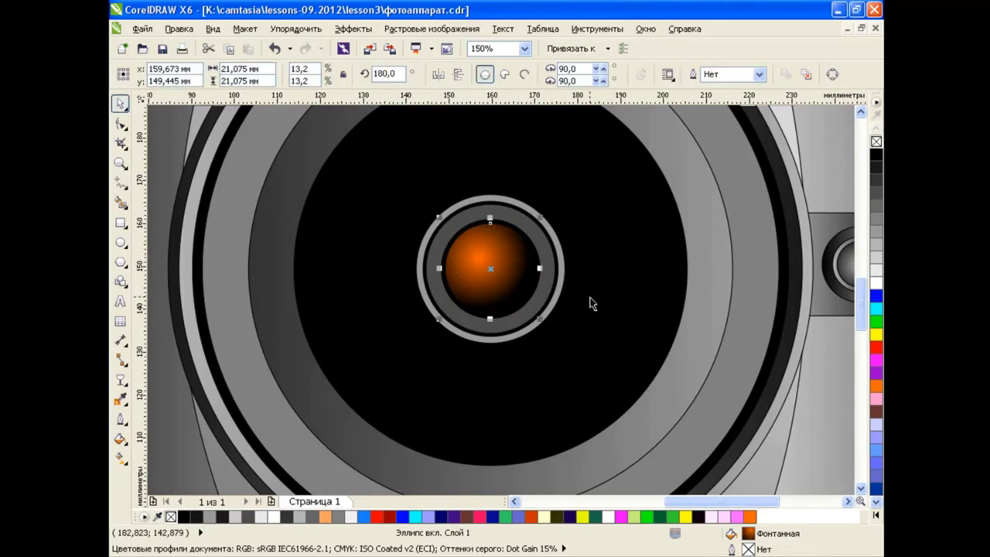
Copy the lens ball's fill onto the surrounding ring and stretch the gradient outward
{"action": "left_click", "coordinate": [551, 258]}
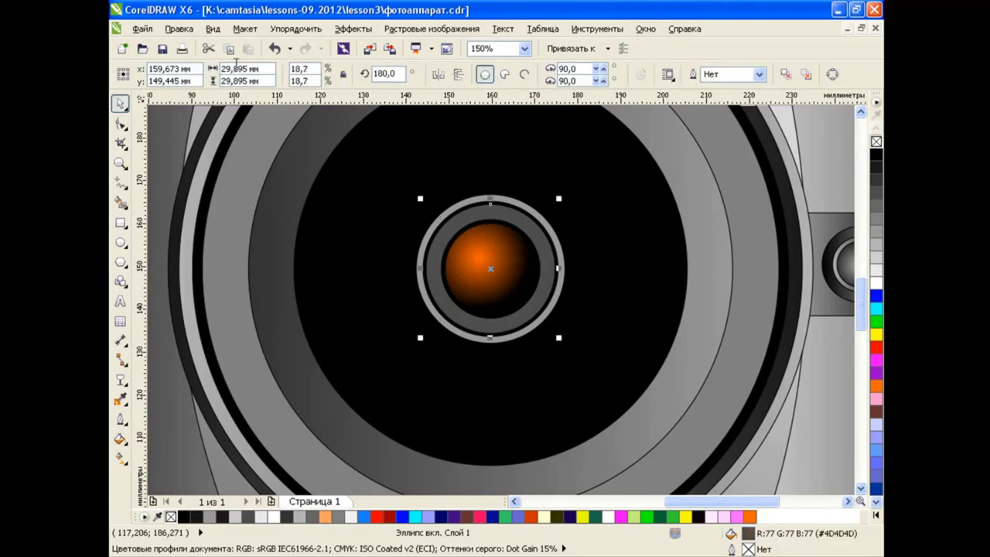
{"action": "left_click", "coordinate": [179, 29]}
{"action": "left_click", "coordinate": [279, 238]}
{"action": "left_click", "coordinate": [363, 275]}
{"action": "left_click", "coordinate": [529, 311]}
{"action": "left_click", "coordinate": [468, 260]}
{"action": "key", "text": "g"}
{"action": "left_click_drag", "start_coordinate": [515, 260], "coordinate": [548, 285]}
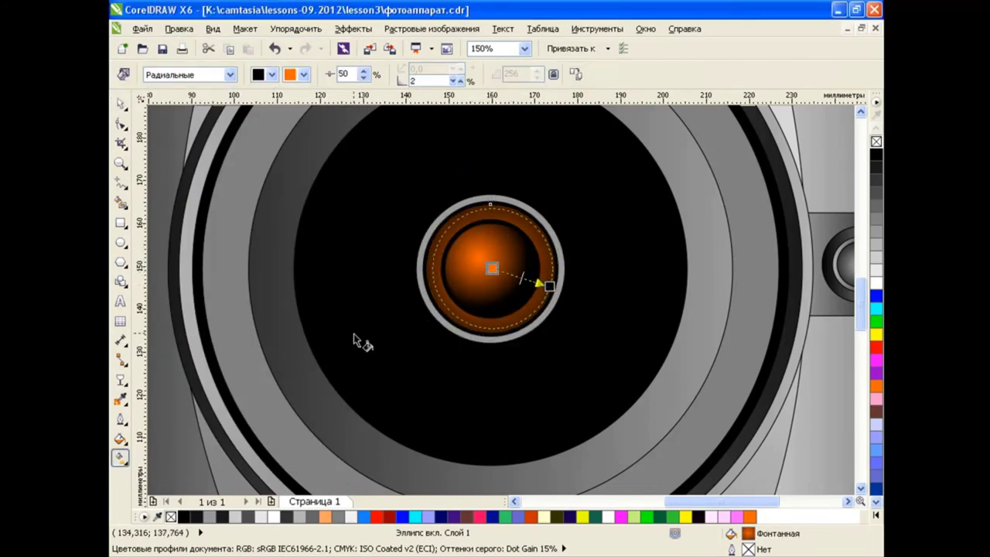
Set the ring's radial gradient edge pad to 1
{"action": "left_click", "coordinate": [119, 439]}
{"action": "left_click", "coordinate": [194, 455]}
{"action": "double_click", "coordinate": [539, 225]}
{"action": "type", "text": "1"}
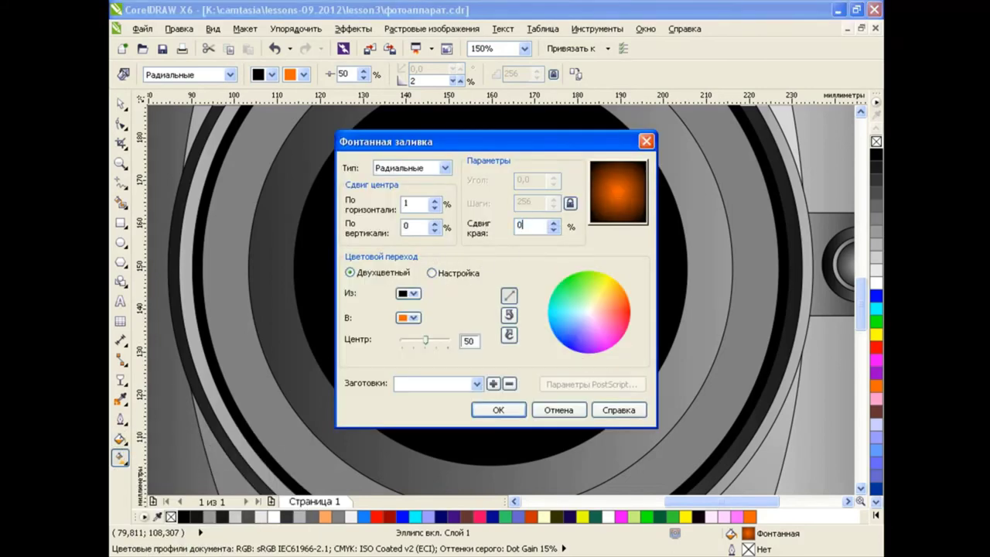
{"action": "key", "text": "Return"}
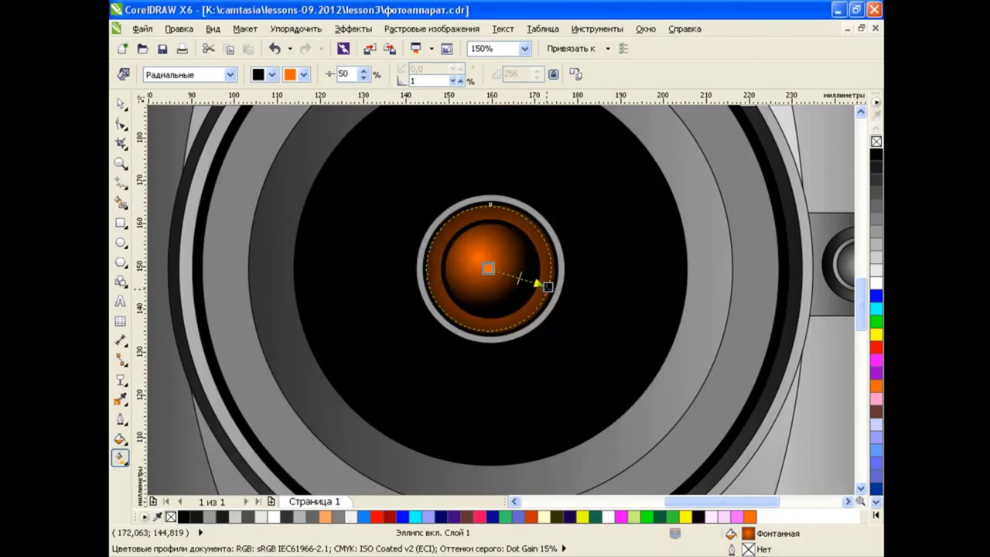
{"action": "left_click", "coordinate": [120, 102]}
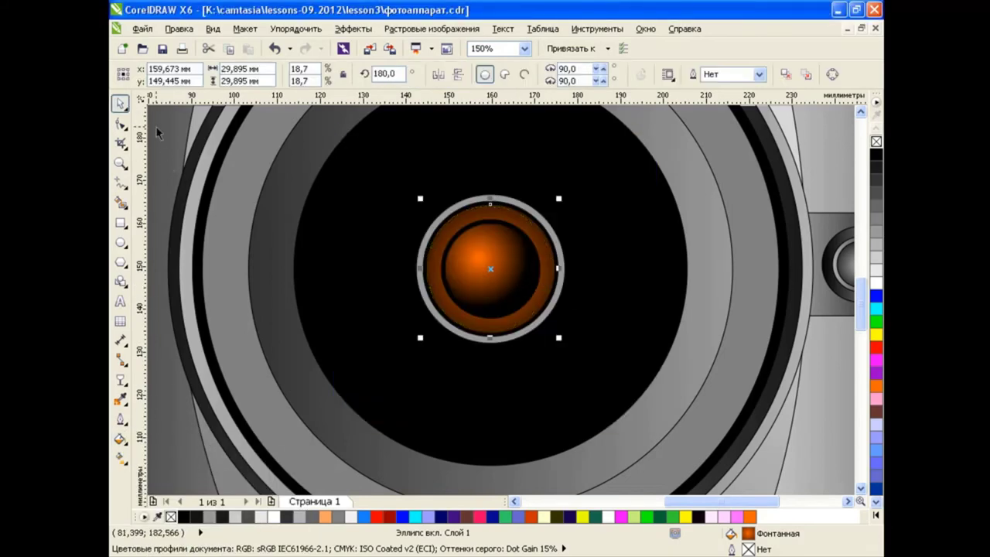
{"action": "left_click", "coordinate": [559, 298]}
{"action": "key", "text": "g"}
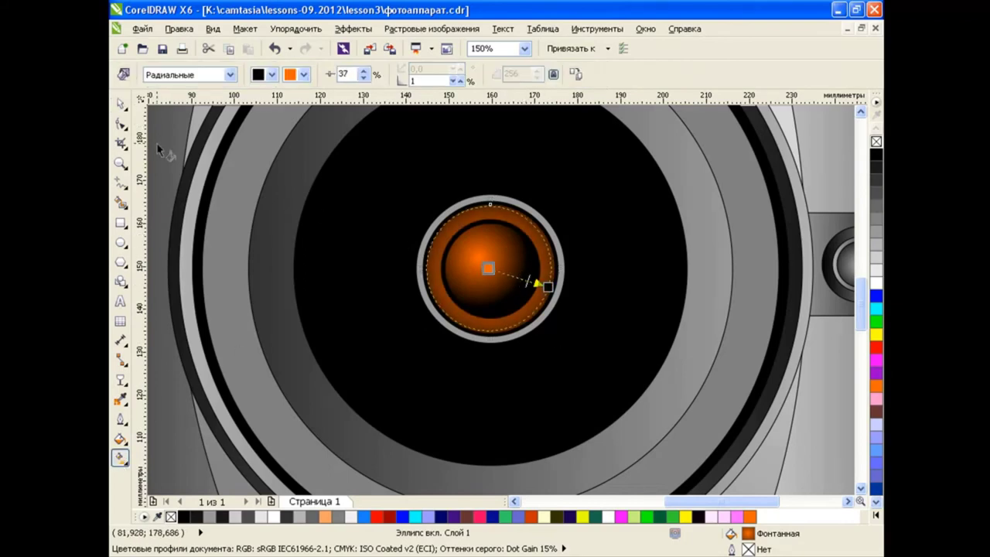
{"action": "left_click", "coordinate": [120, 103]}
Give the enlarged outer ring a custom linear gradient with orange start and end
{"action": "left_click", "coordinate": [508, 204]}
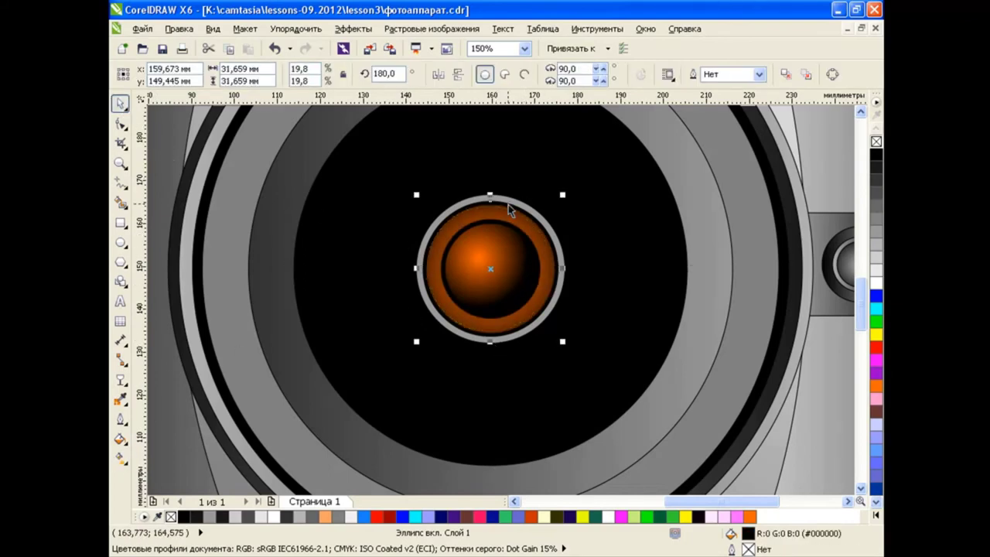
{"action": "left_click_drag", "start_coordinate": [563, 193], "coordinate": [565, 192]}
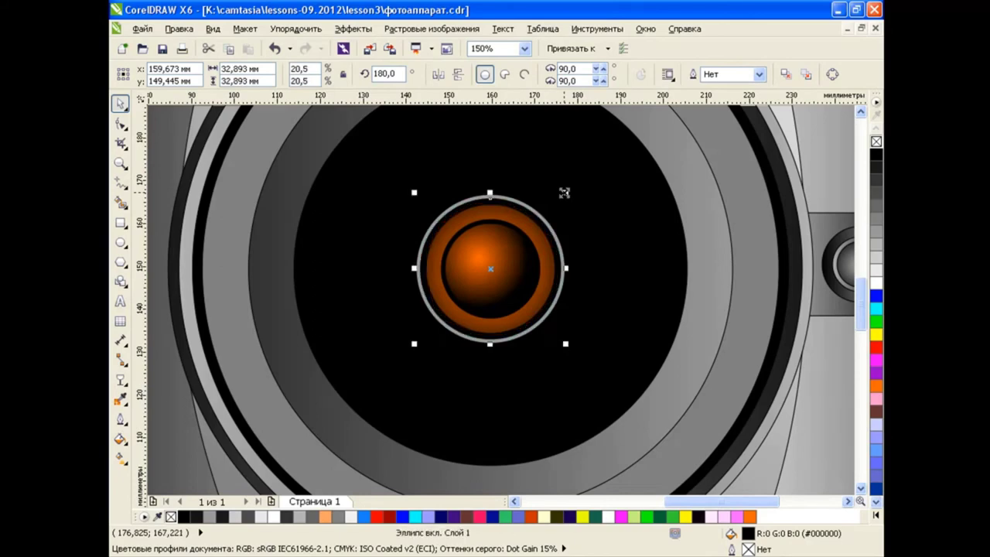
{"action": "left_click", "coordinate": [549, 228]}
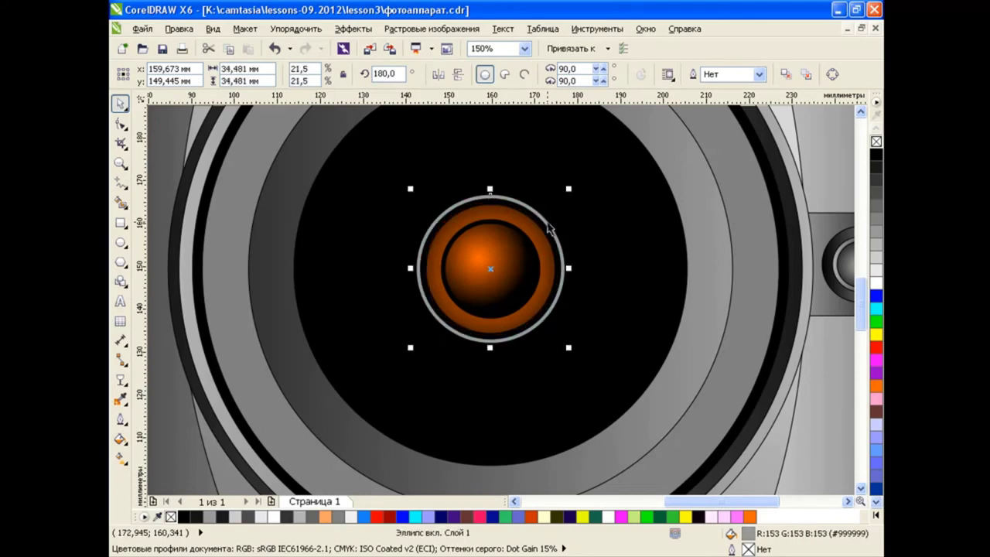
{"action": "left_click", "coordinate": [125, 443]}
{"action": "left_click", "coordinate": [194, 455]}
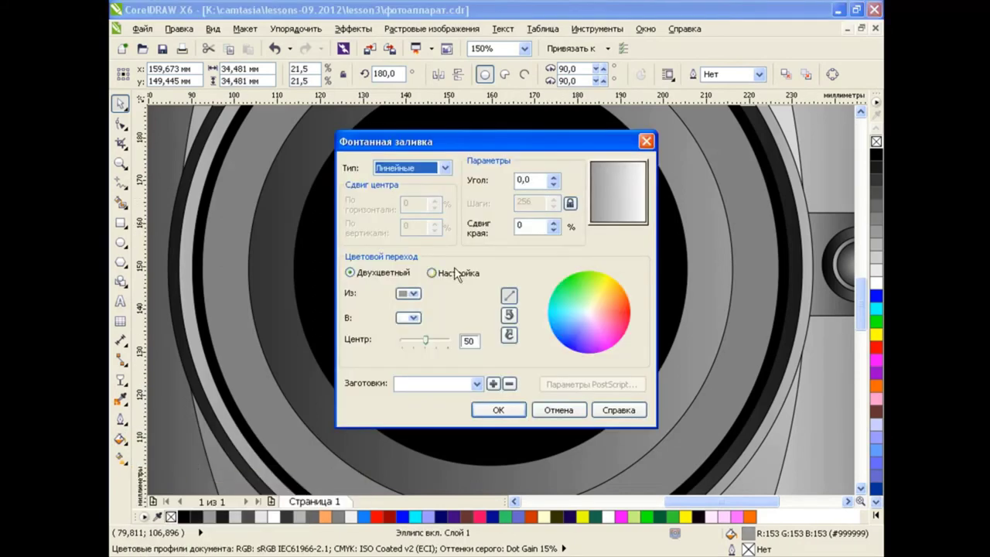
{"action": "left_click", "coordinate": [445, 275]}
{"action": "left_click", "coordinate": [591, 297]}
{"action": "left_click", "coordinate": [526, 315]}
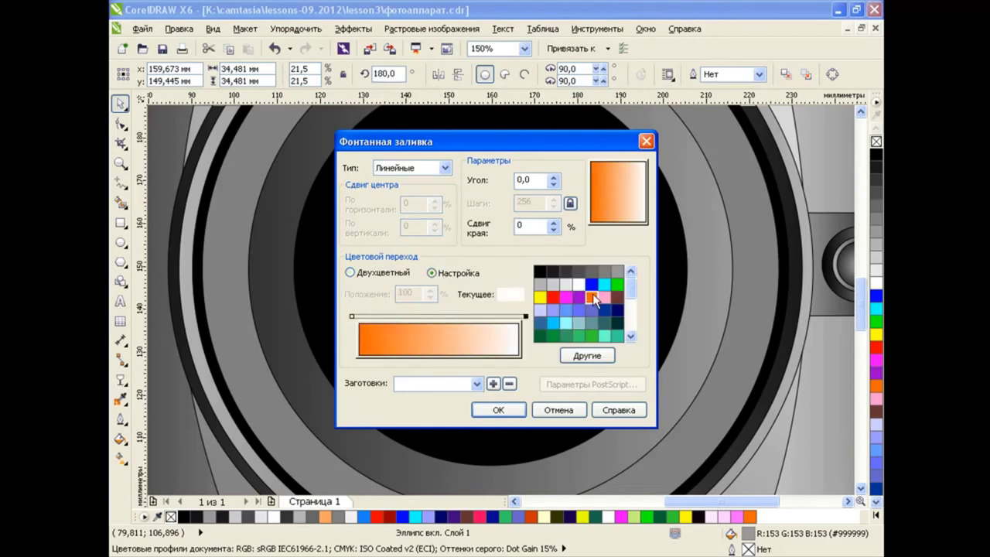
{"action": "left_click", "coordinate": [592, 297]}
Add a light orange stop near the gradient's middle and apply it
{"action": "double_click", "coordinate": [441, 317]}
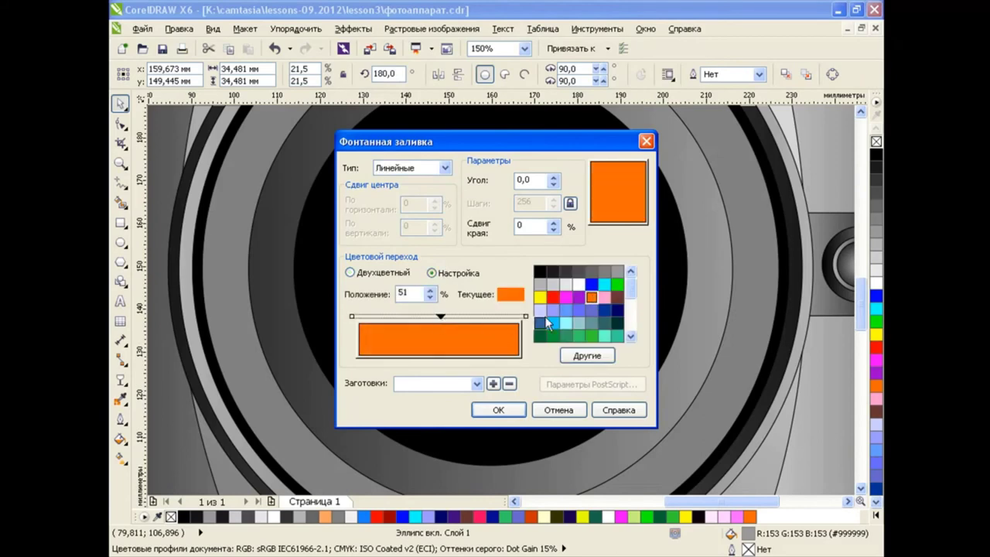
{"action": "left_click", "coordinate": [587, 355]}
{"action": "left_click", "coordinate": [378, 175]}
{"action": "left_click", "coordinate": [416, 219]}
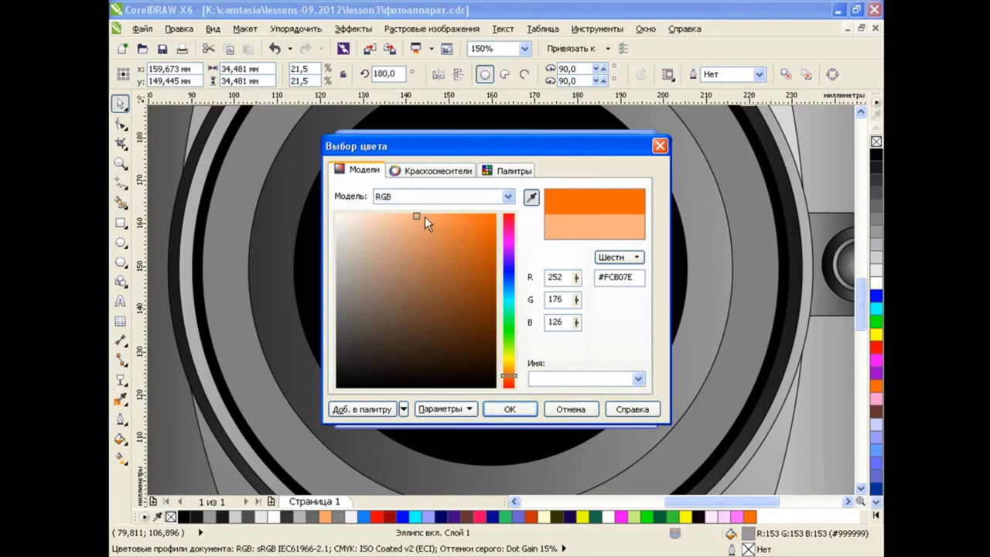
{"action": "key", "text": "Return"}
{"action": "left_click", "coordinate": [542, 301]}
{"action": "left_click", "coordinate": [587, 355]}
{"action": "left_click", "coordinate": [358, 169]}
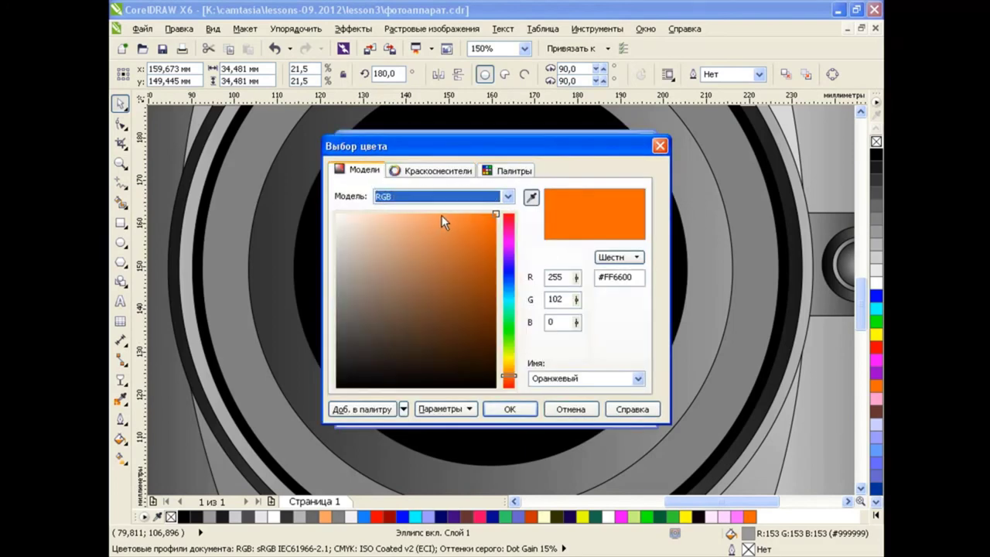
{"action": "left_click", "coordinate": [442, 220]}
{"action": "left_click", "coordinate": [510, 408]}
{"action": "left_click", "coordinate": [510, 404]}
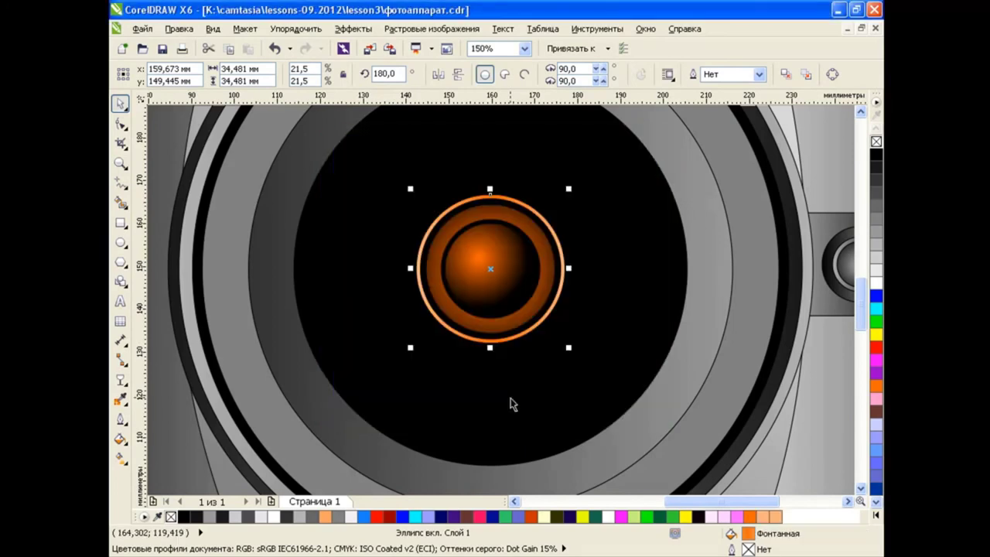
Angle the ring's linear gradient to about 344.6°
{"action": "key", "text": "g"}
{"action": "left_click_drag", "start_coordinate": [568, 269], "coordinate": [556, 306]}
{"action": "left_click_drag", "start_coordinate": [416, 269], "coordinate": [429, 229]}
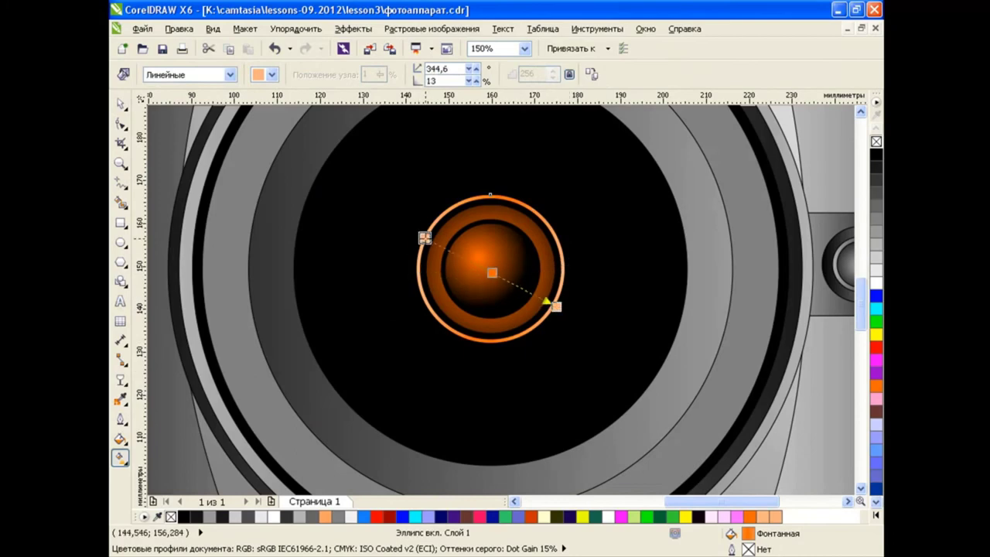
{"action": "key", "text": "space"}
Group the orange lens pieces with Ctrl+G
{"action": "scroll", "coordinate": [556, 336], "scroll_direction": "down", "scroll_amount": 2}
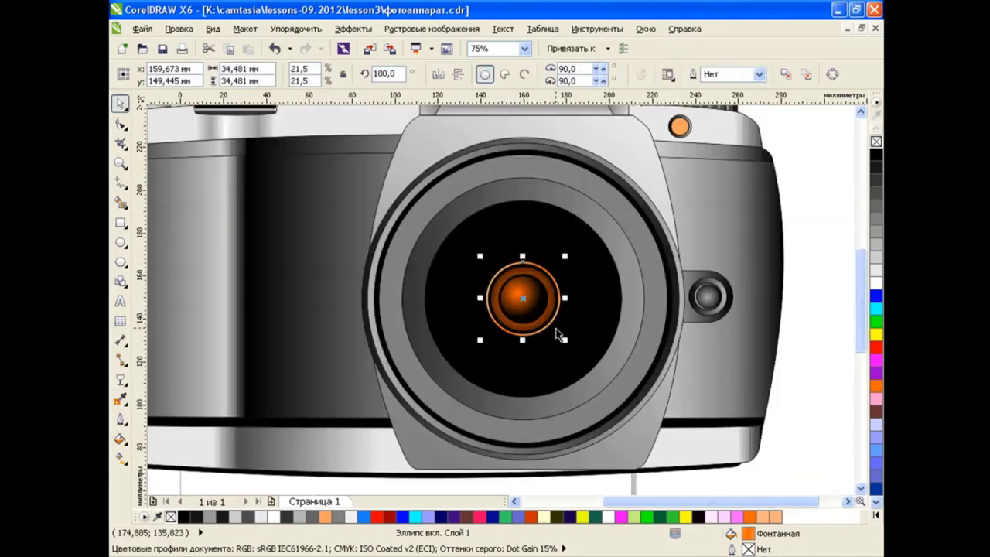
{"action": "scroll", "coordinate": [857, 290], "scroll_direction": "down", "scroll_amount": 3}
{"action": "left_click_drag", "start_coordinate": [604, 431], "coordinate": [466, 177]}
{"action": "key", "text": "ctrl+g"}
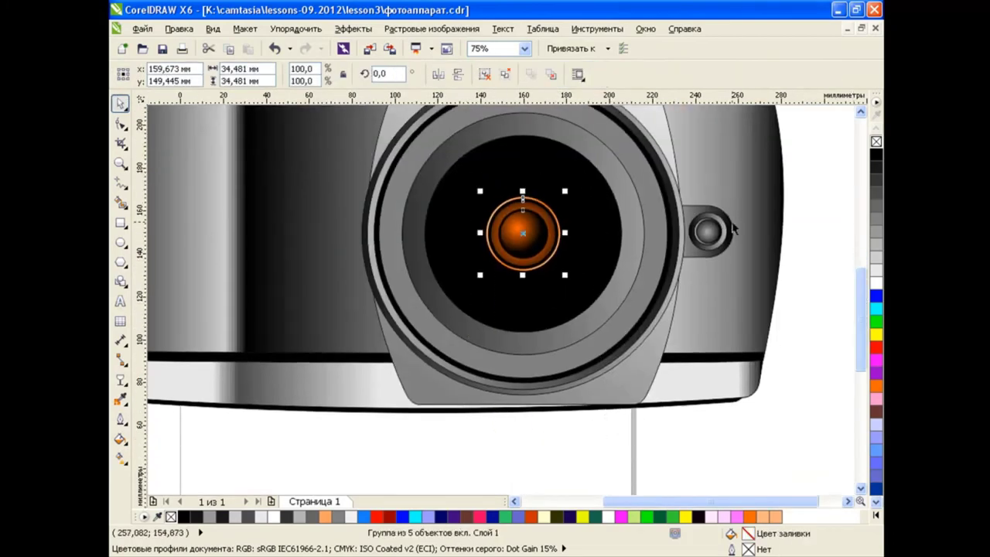
{"action": "key", "text": "Escape"}
Duplicate the black lens disc, shrink it to about 75 mm, outline it white, send it behind
{"action": "scroll", "coordinate": [865, 288], "scroll_direction": "up", "scroll_amount": 2}
{"action": "scroll", "coordinate": [864, 288], "scroll_direction": "up", "scroll_amount": 1}
{"action": "left_click", "coordinate": [562, 283]}
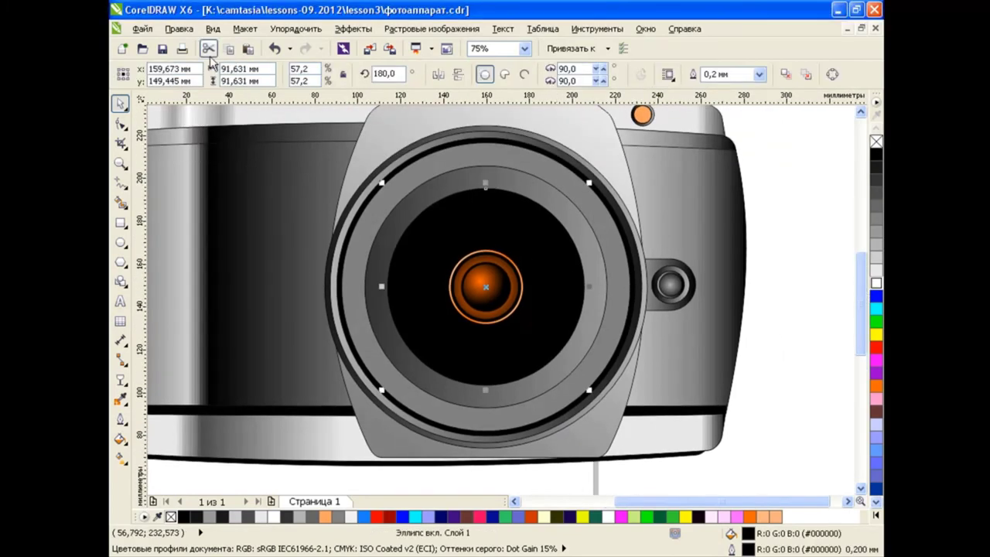
{"action": "left_click", "coordinate": [228, 48]}
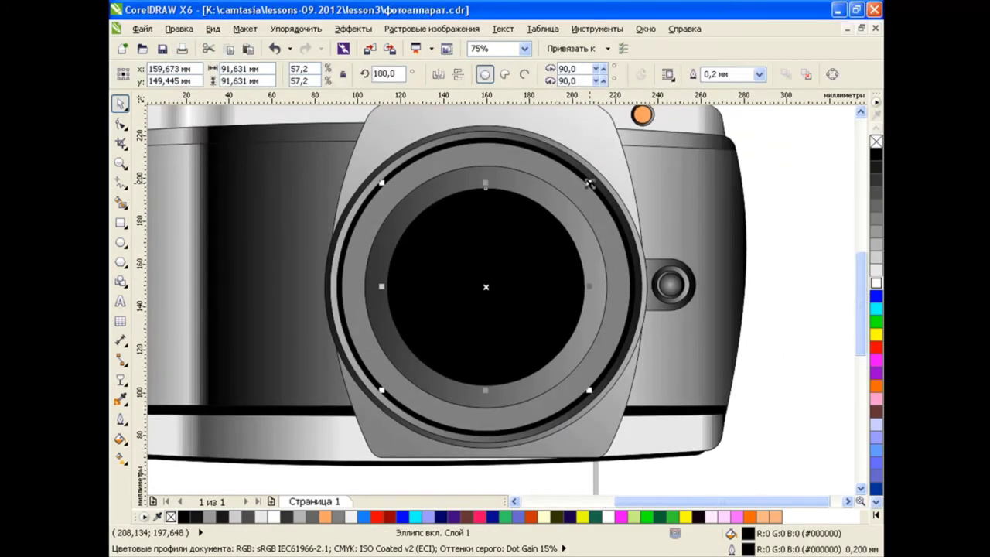
{"action": "left_click_drag", "start_coordinate": [589, 184], "coordinate": [572, 193]}
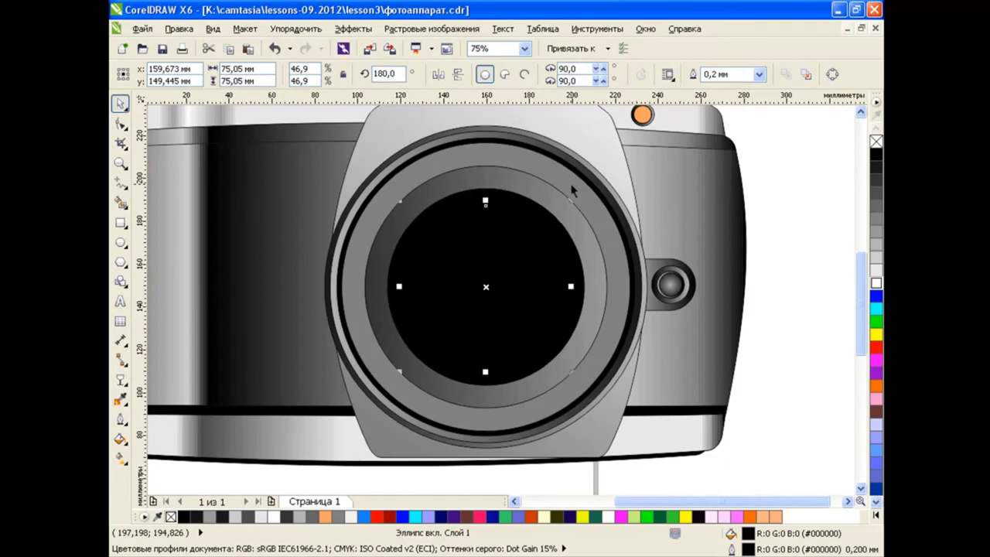
{"action": "right_click", "coordinate": [875, 284]}
{"action": "key", "text": "ctrl+Page_Down"}
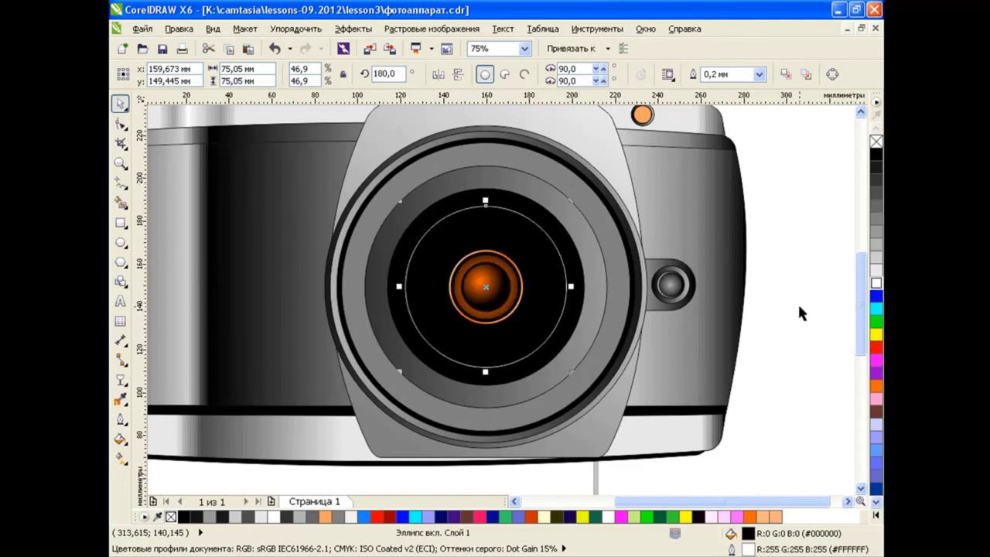
{"action": "scroll", "coordinate": [467, 269], "scroll_direction": "up", "scroll_amount": 2}
Copy the orange ring's gradient fill onto the new disc
{"action": "left_click", "coordinate": [179, 28]}
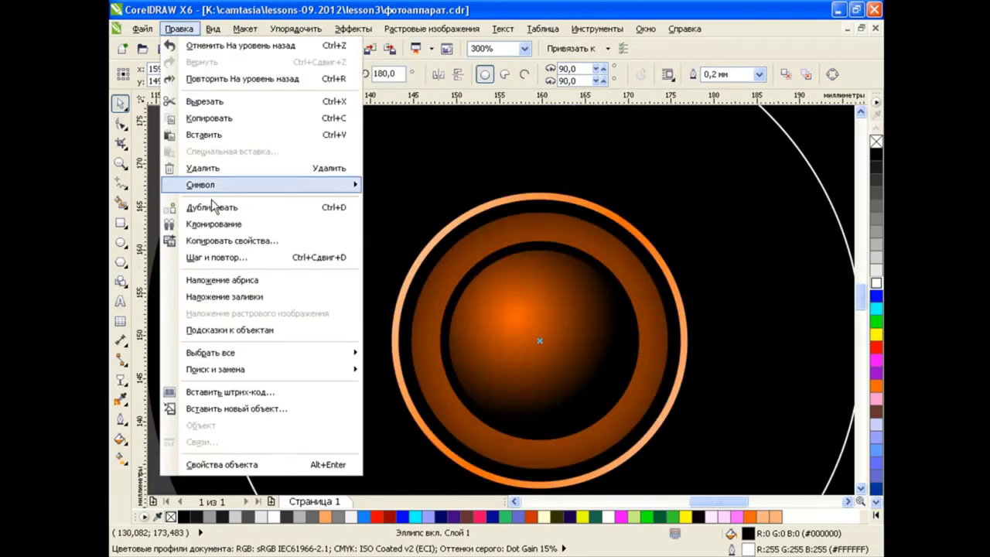
{"action": "left_click", "coordinate": [214, 224]}
{"action": "left_click", "coordinate": [275, 48]}
{"action": "left_click", "coordinate": [179, 28]}
{"action": "left_click", "coordinate": [232, 240]}
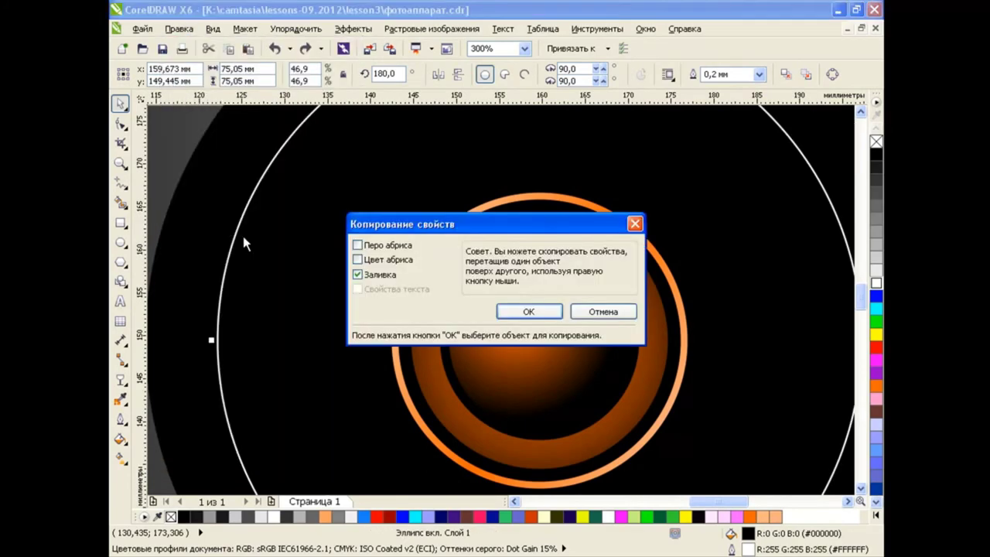
{"action": "key", "text": "Return"}
{"action": "left_click", "coordinate": [416, 310]}
{"action": "scroll", "coordinate": [533, 309], "scroll_direction": "down", "scroll_amount": 1}
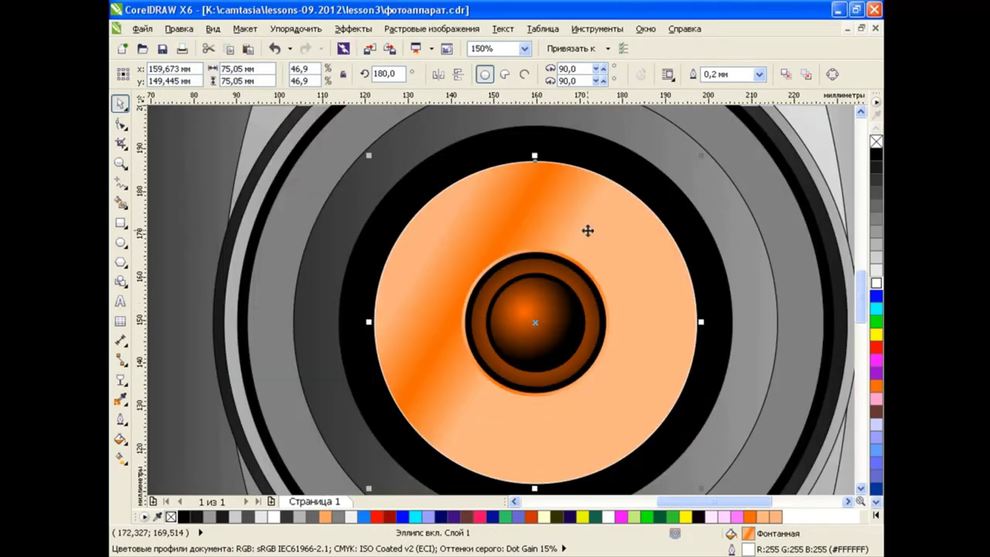
Remove the lens disc's outline and paste a slightly shrunken copy on top
{"action": "right_click", "coordinate": [876, 142]}
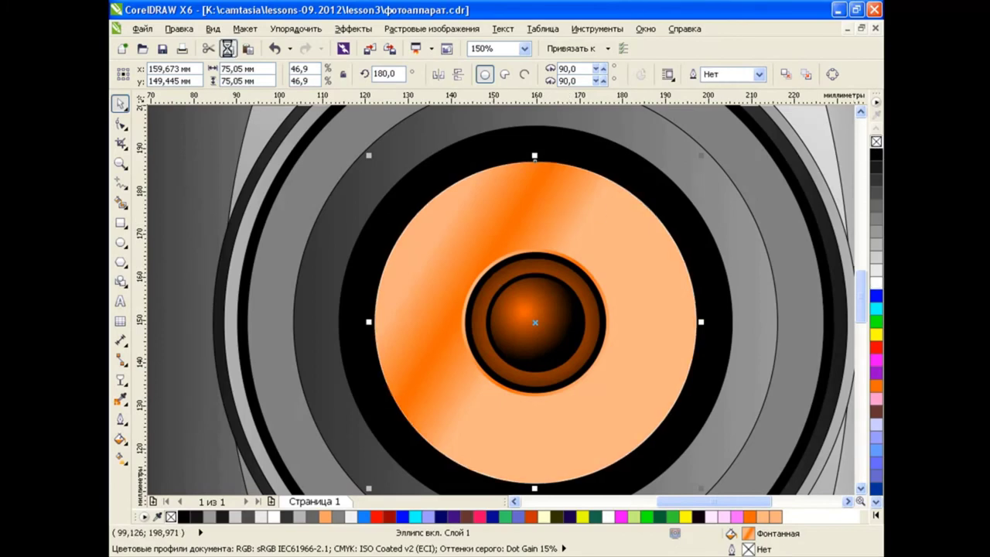
{"action": "key", "text": "ctrl+c"}
{"action": "key", "text": "ctrl+v"}
{"action": "left_click_drag", "start_coordinate": [701, 155], "coordinate": [694, 164]}
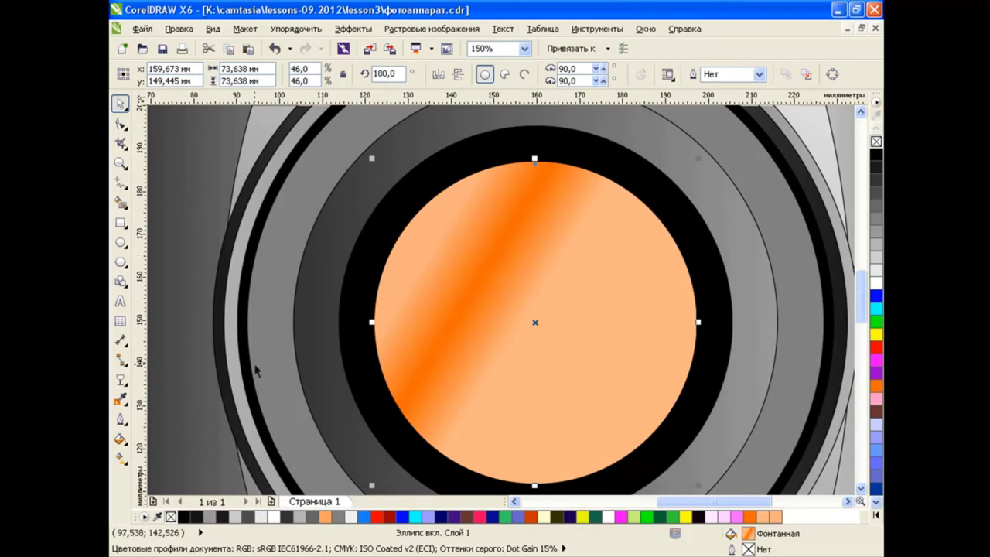
Apply a fountain fill: white start, black stops at 32% and 83%, orange end
{"action": "left_click", "coordinate": [121, 439]}
{"action": "left_click", "coordinate": [178, 451]}
{"action": "left_click", "coordinate": [353, 317]}
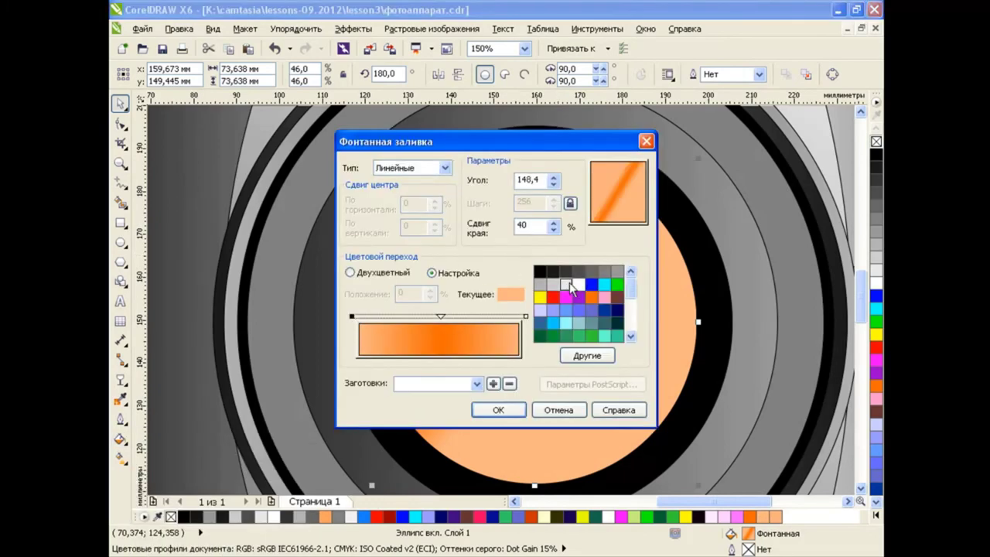
{"action": "left_click", "coordinate": [578, 285]}
{"action": "left_click_drag", "start_coordinate": [441, 316], "coordinate": [380, 317]}
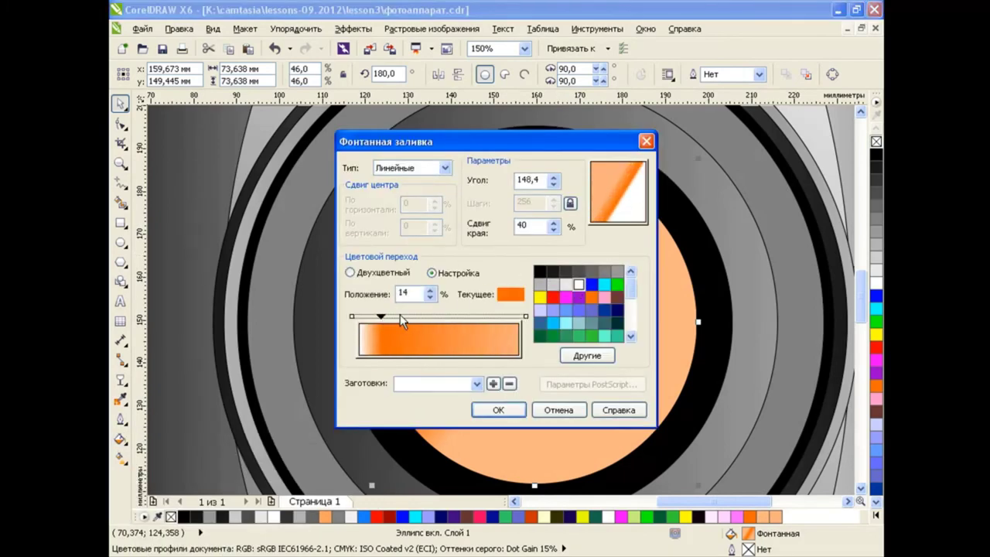
{"action": "double_click", "coordinate": [429, 316]}
{"action": "left_click", "coordinate": [540, 271]}
{"action": "left_click_drag", "start_coordinate": [428, 317], "coordinate": [410, 316]}
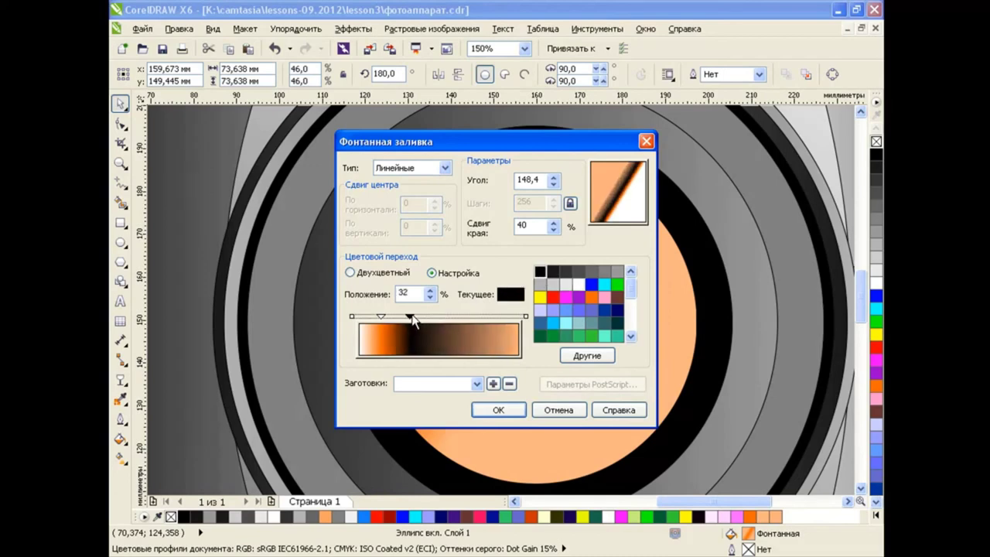
{"action": "double_click", "coordinate": [422, 317]}
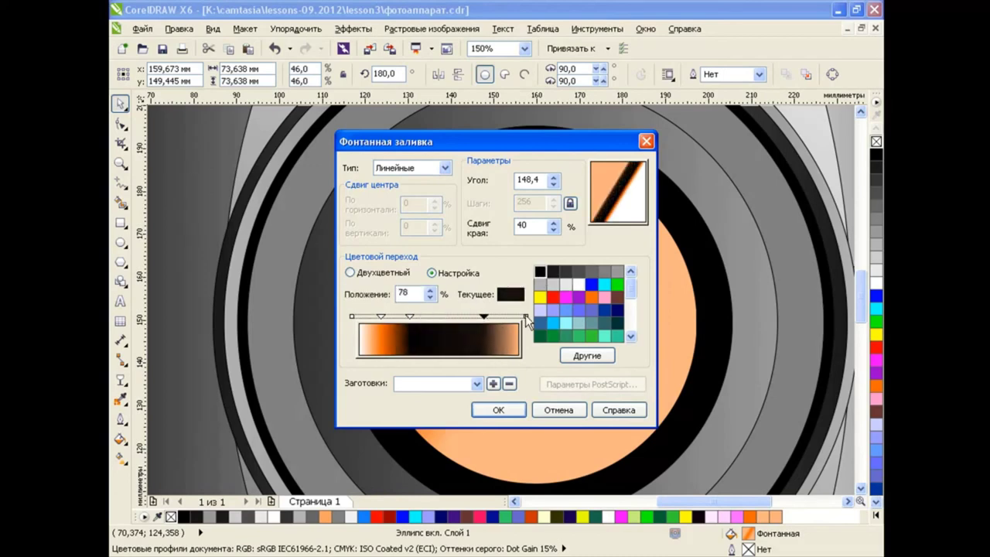
{"action": "left_click", "coordinate": [525, 316]}
{"action": "left_click", "coordinate": [592, 297]}
{"action": "left_click_drag", "start_coordinate": [488, 318], "coordinate": [496, 317]}
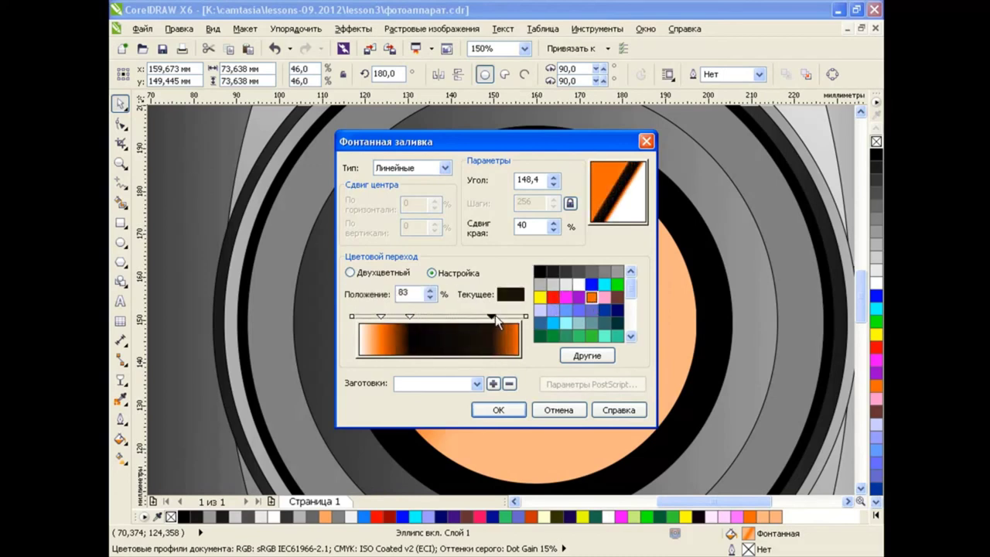
{"action": "left_click", "coordinate": [498, 410]}
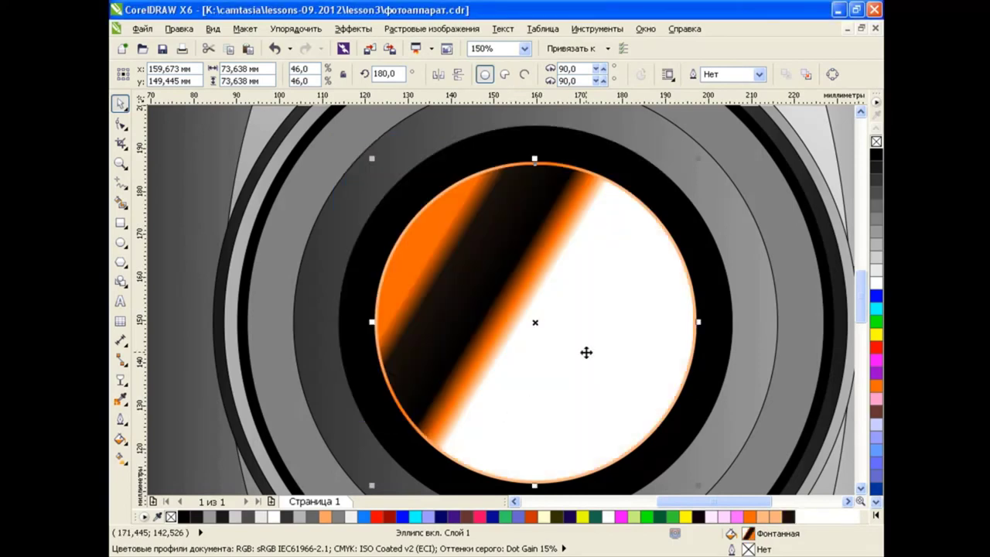
Angle the gradient diagonally across the circle and drag a slightly smaller copy inside it
{"action": "left_click", "coordinate": [120, 457]}
{"action": "mouse_move", "coordinate": [404, 230]}
{"action": "left_mouse_down"}
{"action": "mouse_move", "coordinate": [406, 290]}
{"action": "mouse_move", "coordinate": [675, 398]}
{"action": "left_mouse_up"}
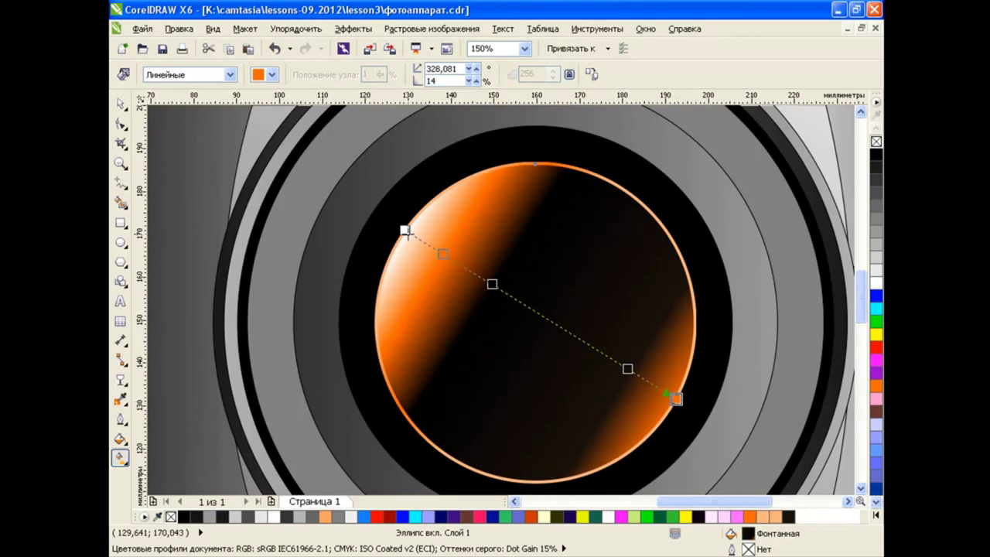
{"action": "left_click_drag", "start_coordinate": [404, 230], "coordinate": [378, 234]}
{"action": "key", "text": "space"}
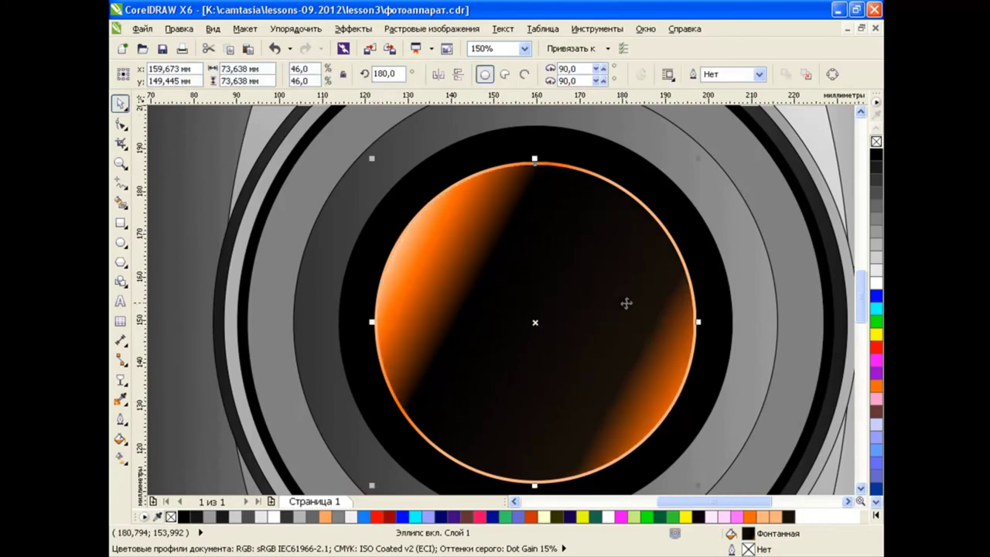
{"action": "key", "text": "ctrl+Page_Down"}
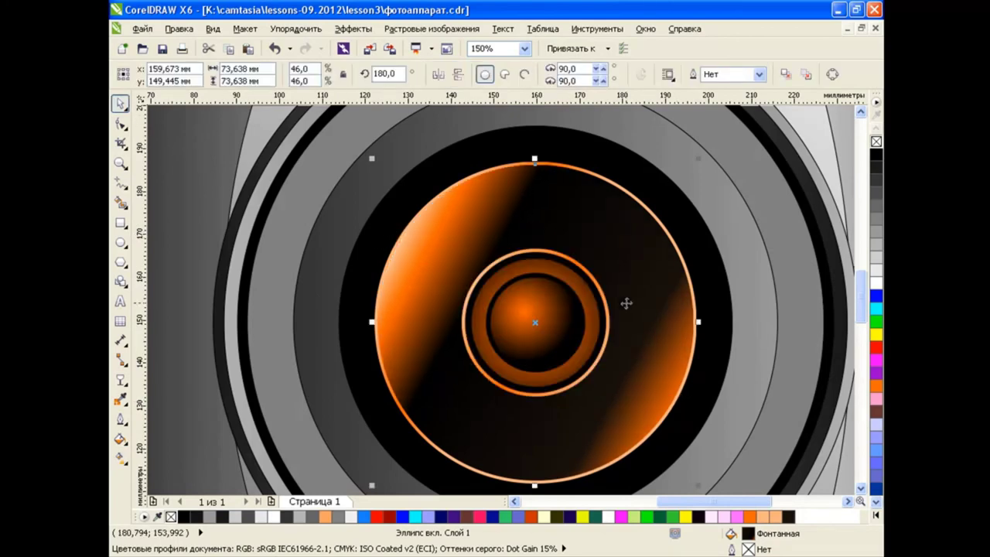
{"action": "key", "text": "ctrl+Page_Up"}
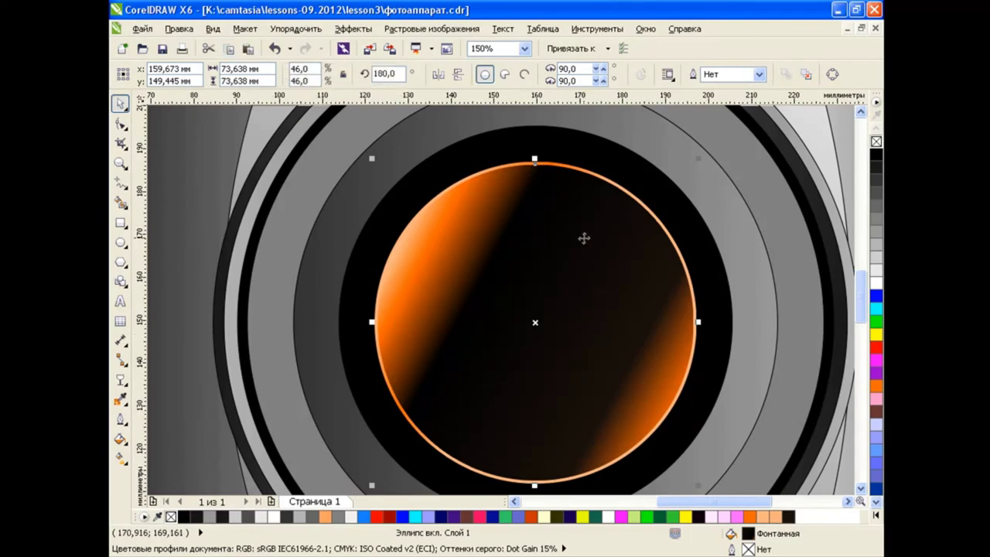
{"action": "left_click_drag", "start_coordinate": [371, 159], "coordinate": [395, 183]}
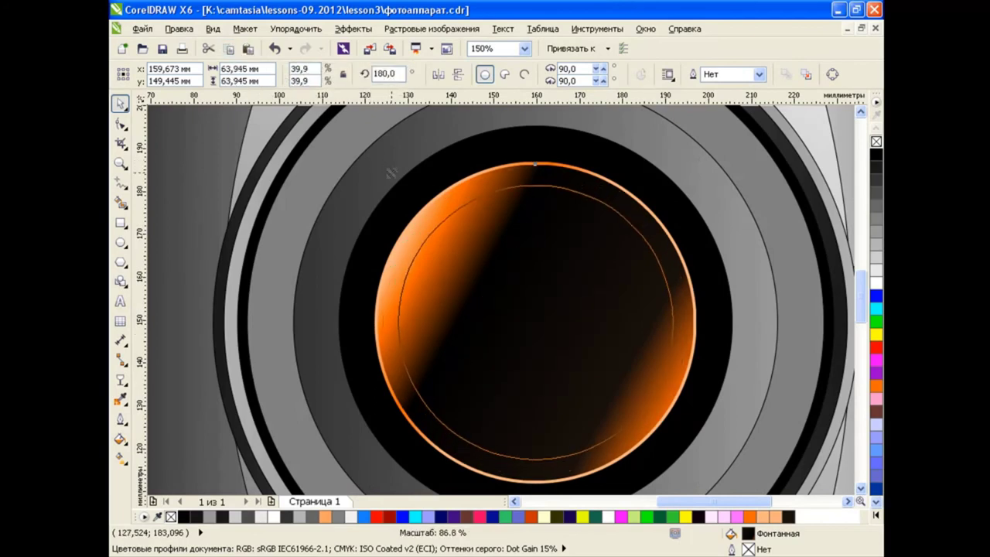
Give the inner circle a radial fountain fill from an orange centre to a black edge
{"action": "left_click", "coordinate": [178, 455]}
{"action": "left_click", "coordinate": [434, 168]}
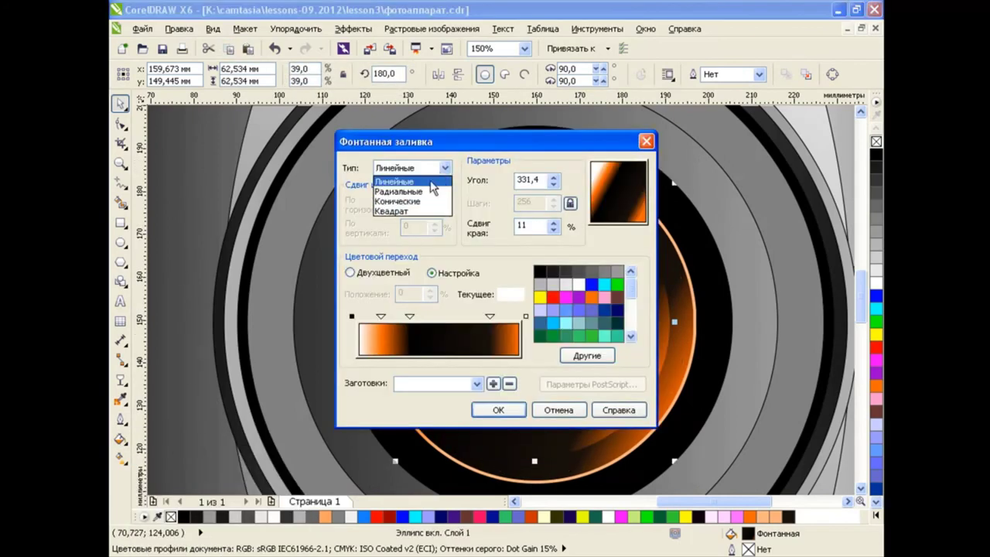
{"action": "left_click", "coordinate": [433, 192]}
{"action": "double_click", "coordinate": [489, 316]}
{"action": "double_click", "coordinate": [410, 316]}
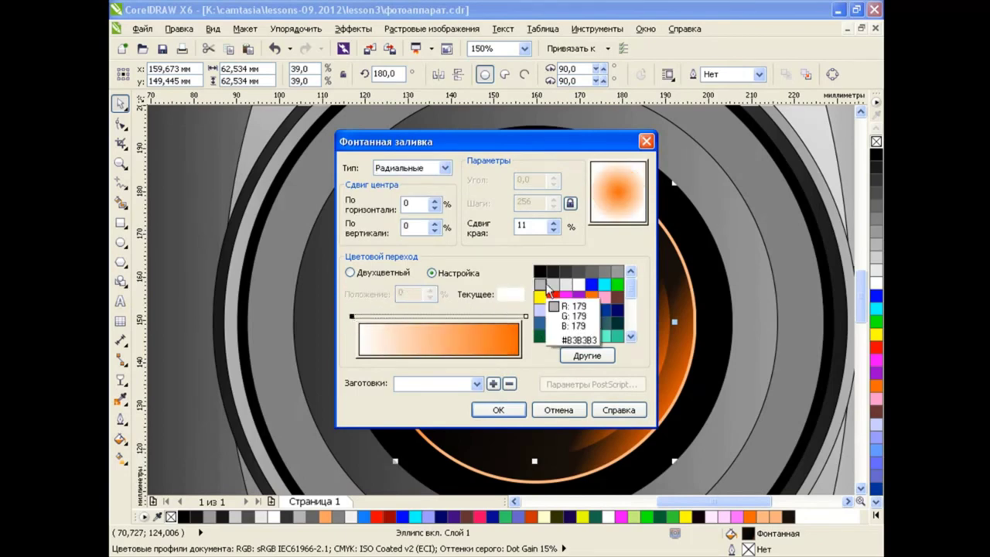
{"action": "left_click", "coordinate": [539, 271]}
{"action": "left_click", "coordinate": [498, 410]}
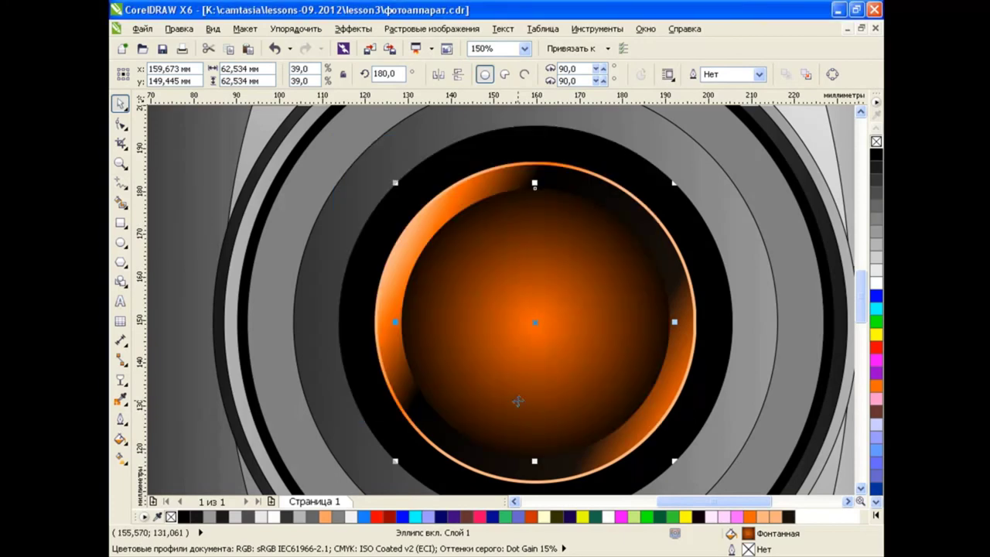
Move the radial glow's centre down-right and zoom out to the whole camera
{"action": "left_click", "coordinate": [120, 457]}
{"action": "mouse_move", "coordinate": [535, 322]}
{"action": "left_mouse_down"}
{"action": "mouse_move", "coordinate": [582, 362]}
{"action": "mouse_move", "coordinate": [596, 348]}
{"action": "left_mouse_up"}
{"action": "mouse_move", "coordinate": [634, 323]}
{"action": "left_mouse_down"}
{"action": "mouse_move", "coordinate": [631, 337]}
{"action": "mouse_move", "coordinate": [568, 335]}
{"action": "left_mouse_up"}
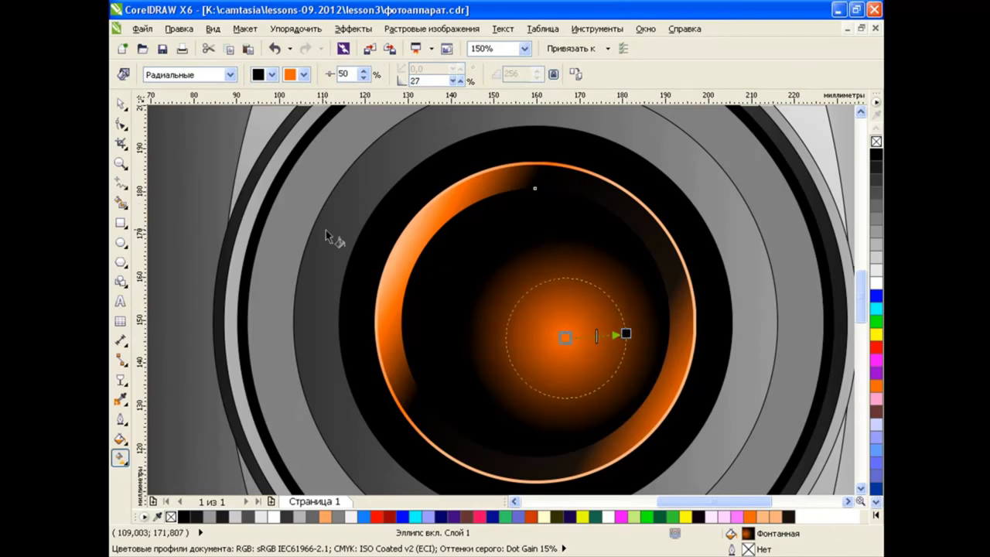
{"action": "key", "text": "space"}
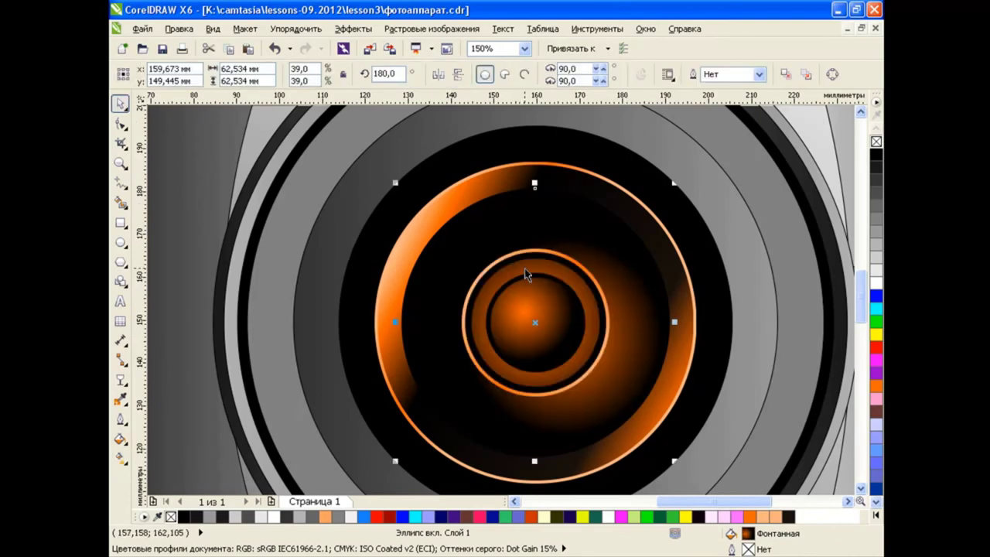
{"action": "key", "text": "Escape"}
{"action": "key", "text": "F3"}
{"action": "left_click_drag", "start_coordinate": [638, 502], "coordinate": [719, 507]}
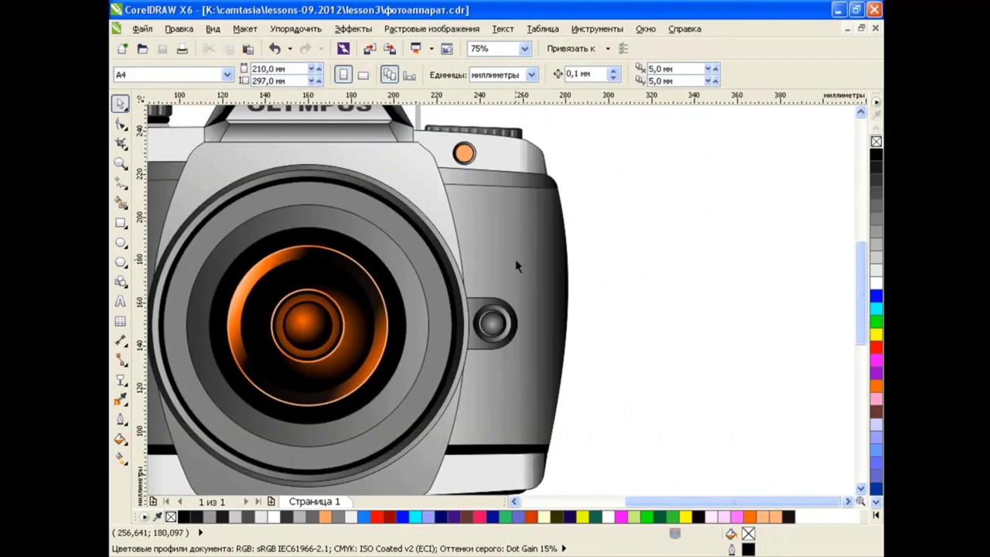
Copy the outer lens circle to the empty page beside the camera, with no fill and a black outline
{"action": "left_click", "coordinate": [345, 260]}
{"action": "left_click", "coordinate": [647, 255]}
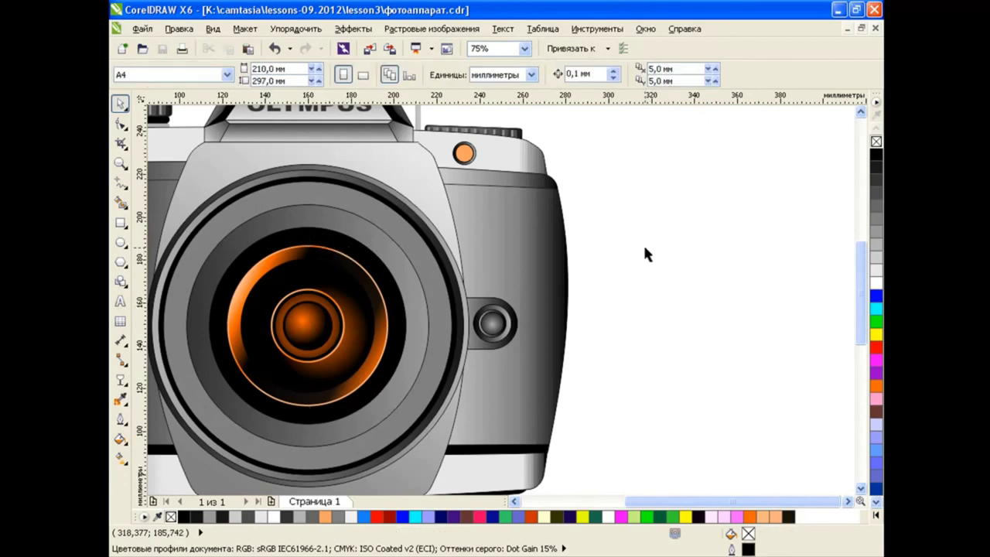
{"action": "left_click", "coordinate": [328, 255]}
{"action": "scroll", "coordinate": [339, 232], "scroll_direction": "up", "scroll_amount": 3}
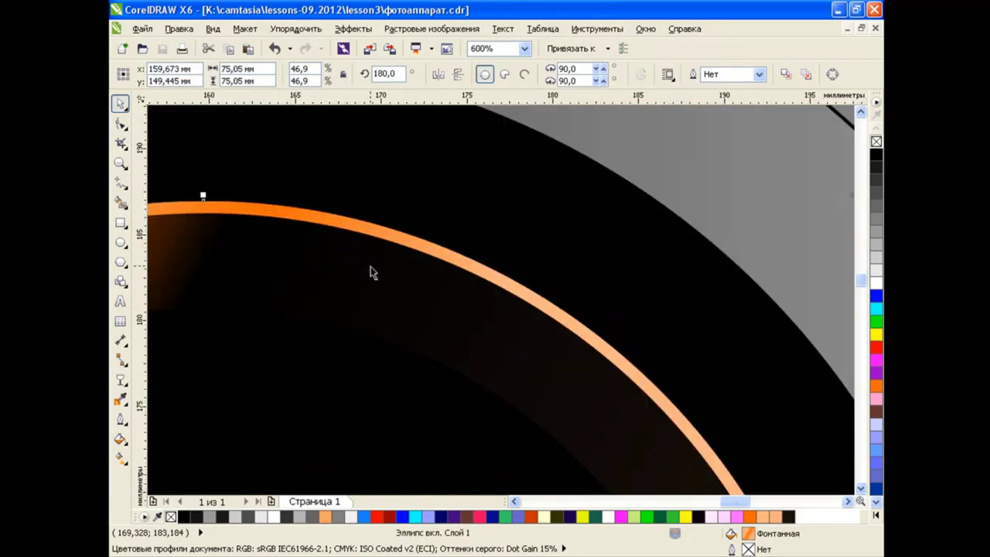
{"action": "key", "text": "F3"}
{"action": "left_click", "coordinate": [229, 48]}
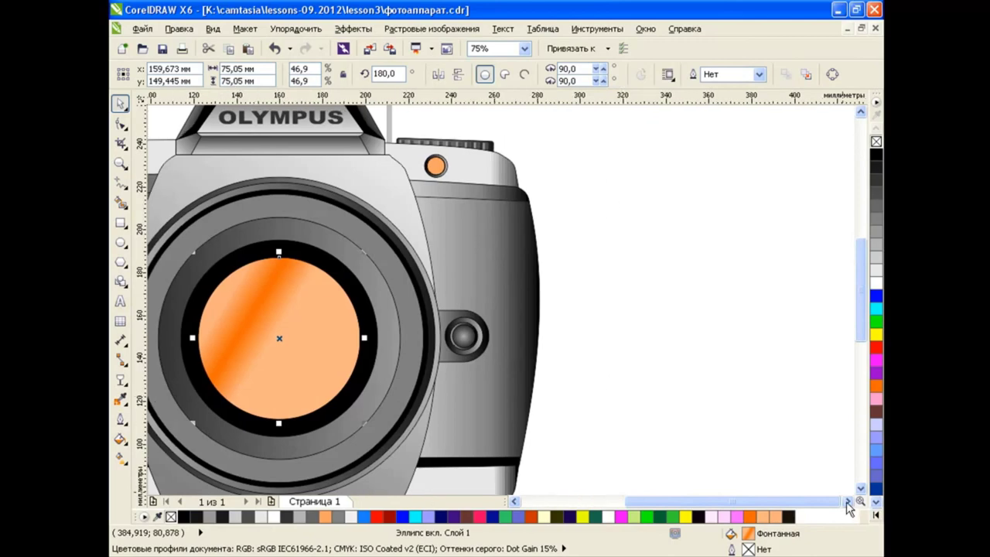
{"action": "left_click_drag", "start_coordinate": [279, 338], "coordinate": [672, 336]}
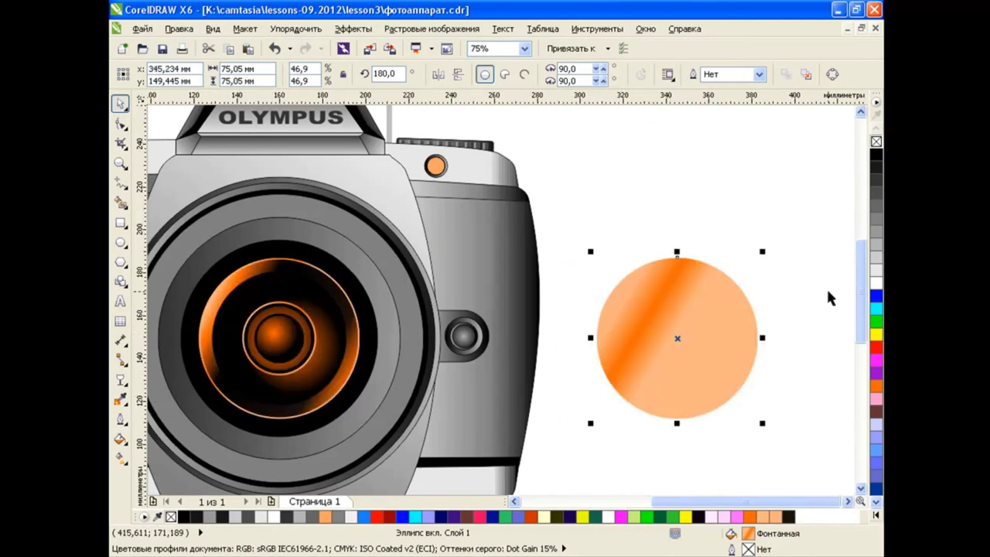
{"action": "right_click", "coordinate": [877, 154]}
{"action": "left_click", "coordinate": [877, 142]}
{"action": "left_click", "coordinate": [754, 230]}
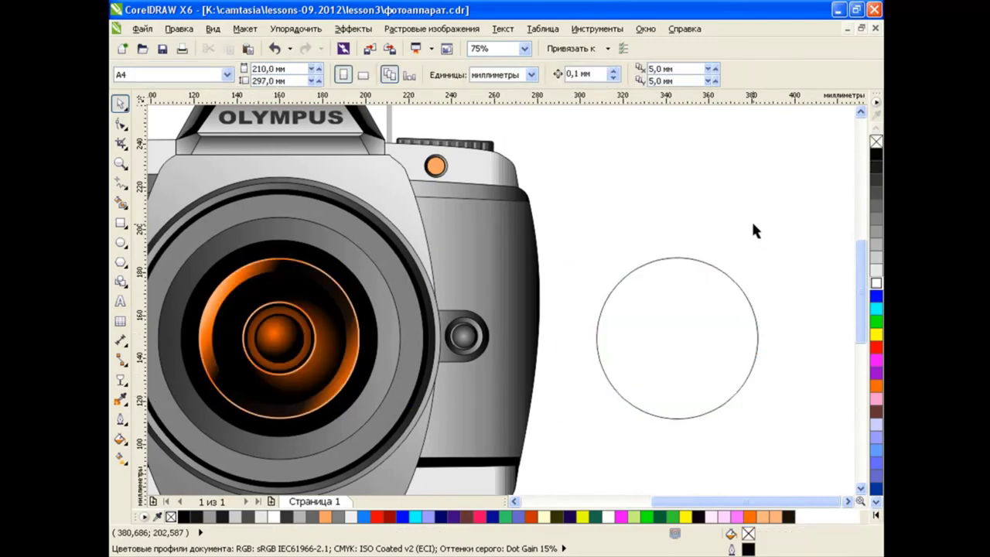
Draw a freehand line from the circle's top to bottom and tilt it slightly
{"action": "left_click", "coordinate": [123, 191]}
{"action": "left_click", "coordinate": [170, 183]}
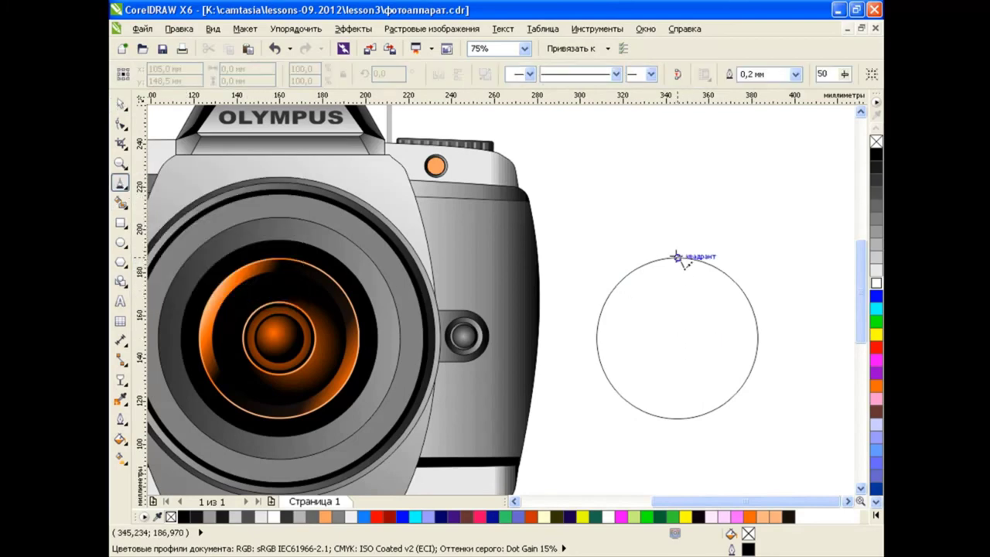
{"action": "left_click", "coordinate": [677, 257]}
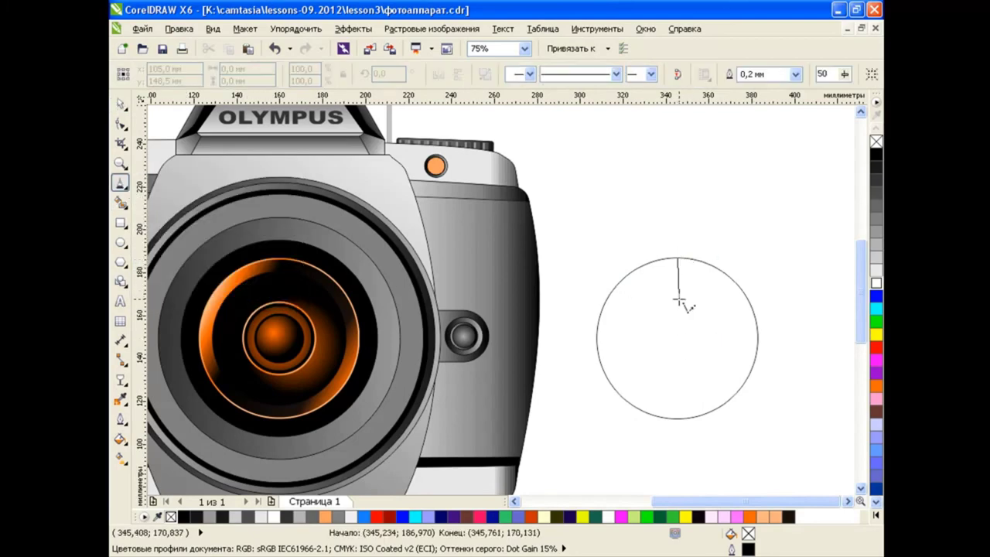
{"action": "left_click", "coordinate": [677, 418]}
{"action": "key", "text": "space"}
{"action": "left_click", "coordinate": [677, 338]}
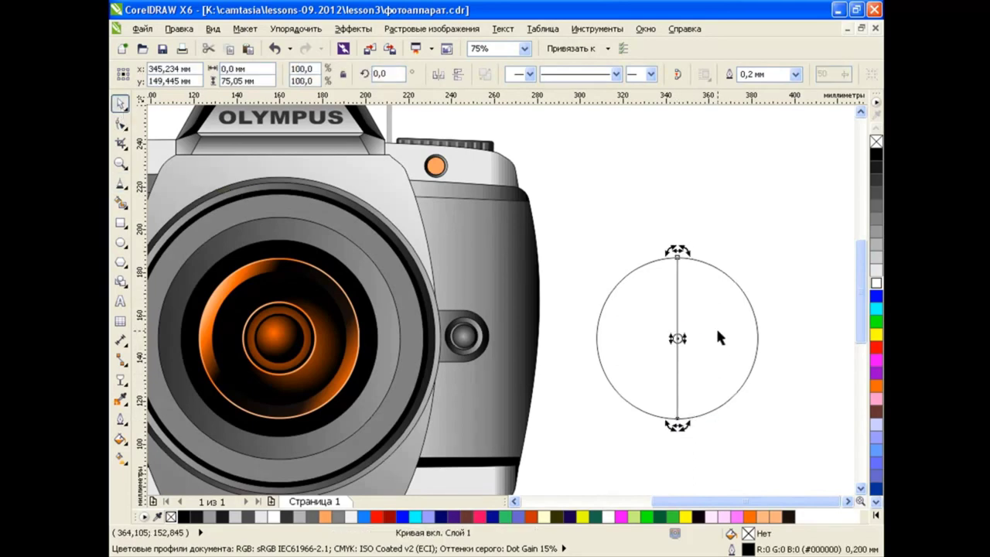
{"action": "left_click_drag", "start_coordinate": [678, 250], "coordinate": [667, 250]}
{"action": "left_click", "coordinate": [794, 246]}
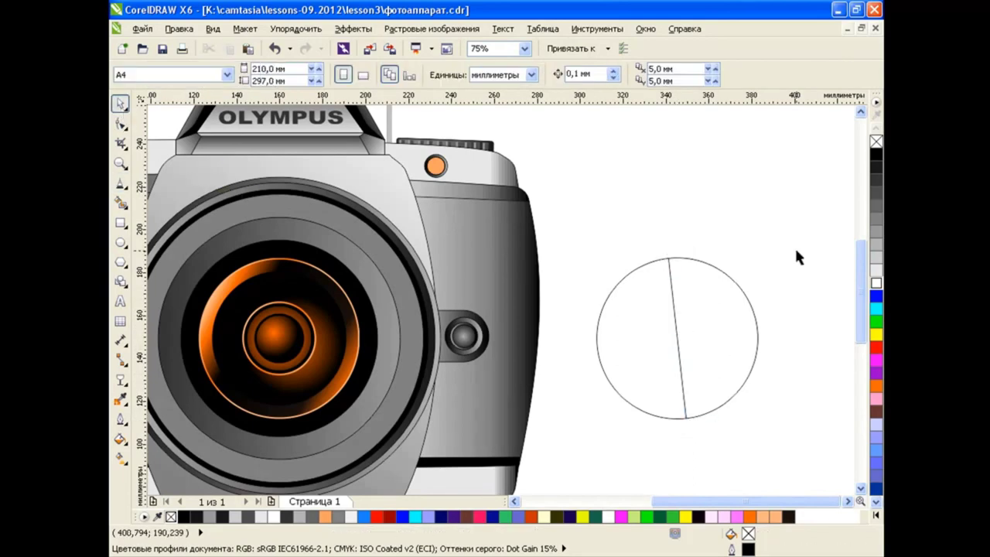
Add a near-horizontal rotated copy of the line and a small 25 mm centre circle
{"action": "left_click", "coordinate": [678, 338]}
{"action": "left_click", "coordinate": [678, 338]}
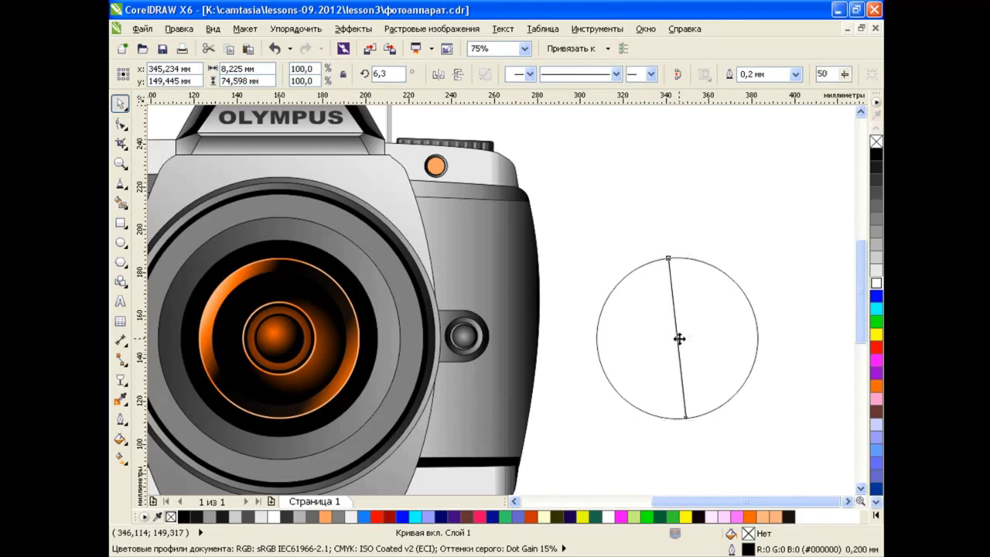
{"action": "left_click_drag", "start_coordinate": [693, 252], "coordinate": [770, 376]}
{"action": "left_click", "coordinate": [733, 310]}
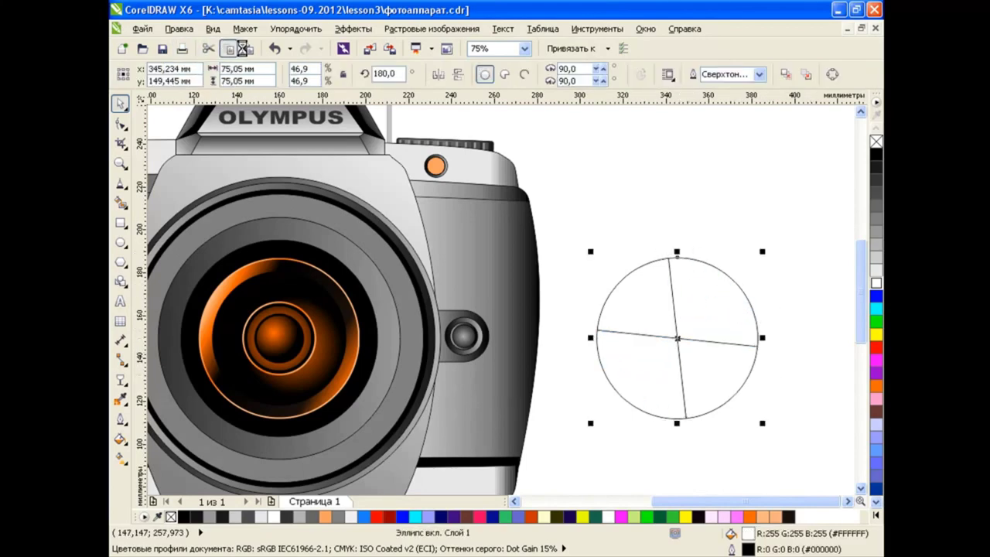
{"action": "left_click", "coordinate": [242, 48]}
{"action": "left_click_drag", "start_coordinate": [763, 251], "coordinate": [711, 278]}
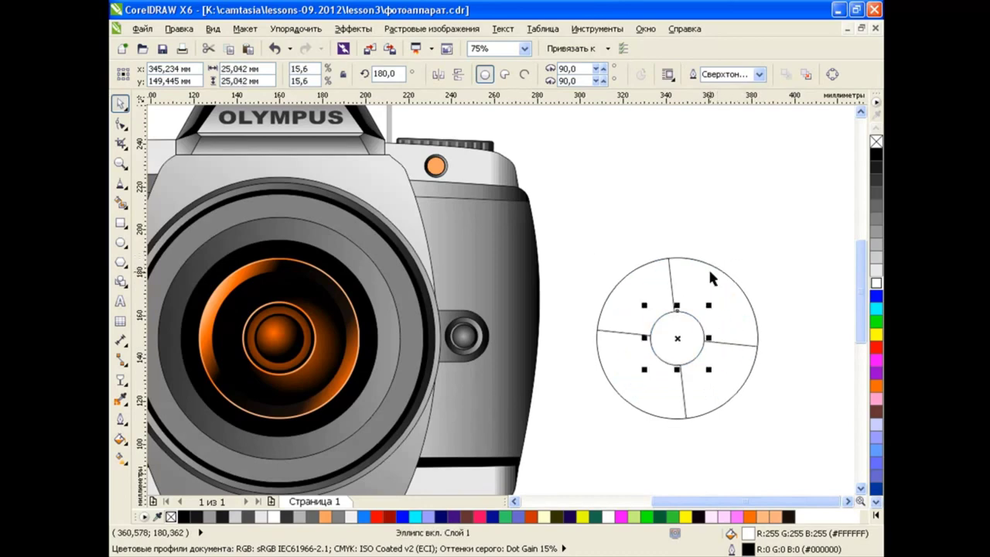
{"action": "left_click", "coordinate": [774, 243]}
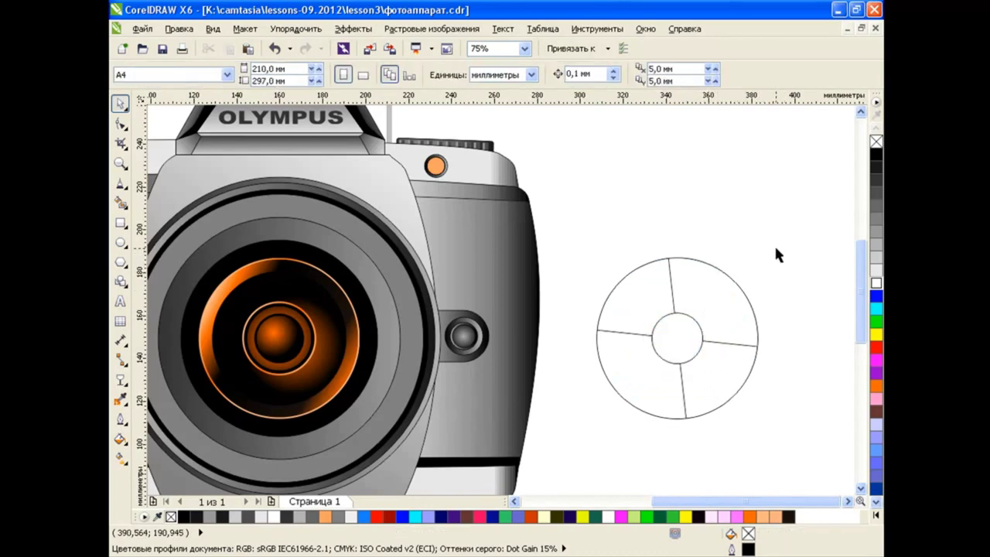
Bring the vertical line above the small circle and add a diagonal rotated copy
{"action": "left_click", "coordinate": [676, 293]}
{"action": "key", "text": "shift+Page_Up"}
{"action": "left_click", "coordinate": [681, 342]}
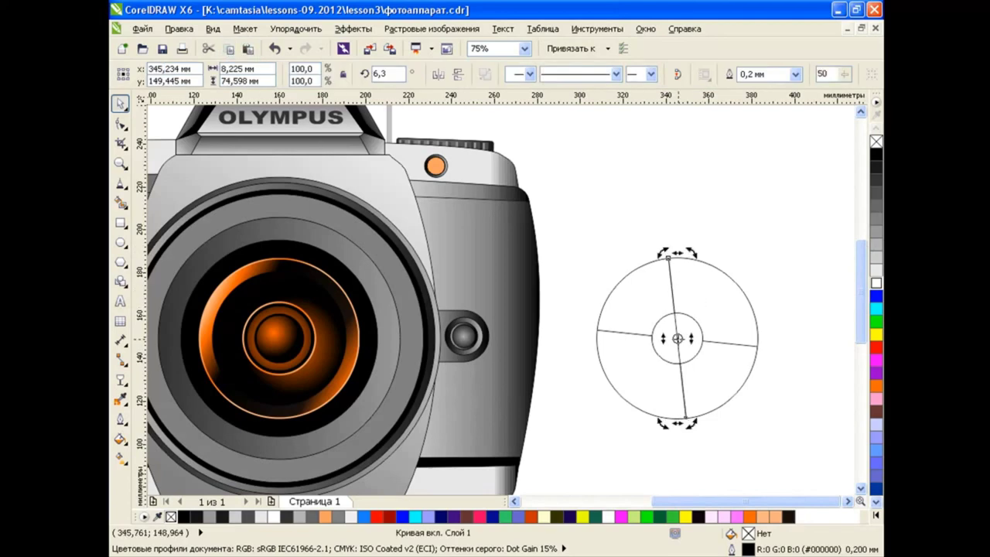
{"action": "left_click_drag", "start_coordinate": [662, 253], "coordinate": [577, 302]}
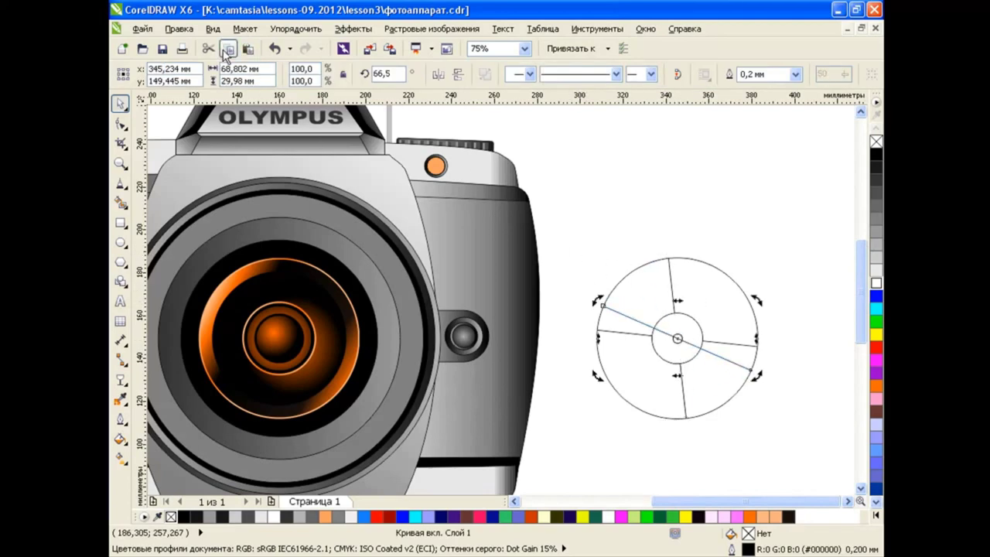
{"action": "left_click_drag", "start_coordinate": [596, 299], "coordinate": [598, 299]}
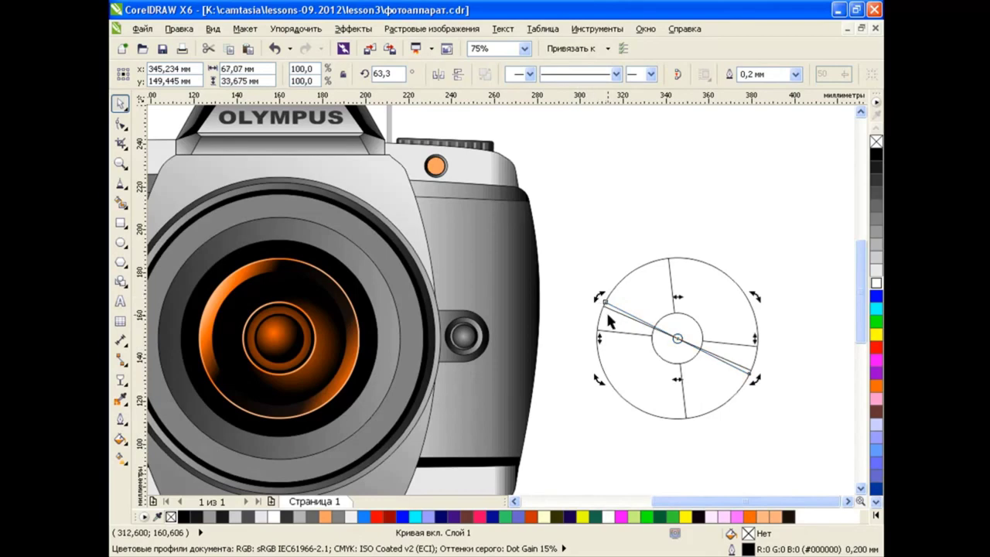
{"action": "left_click", "coordinate": [744, 200]}
{"action": "left_click", "coordinate": [120, 202]}
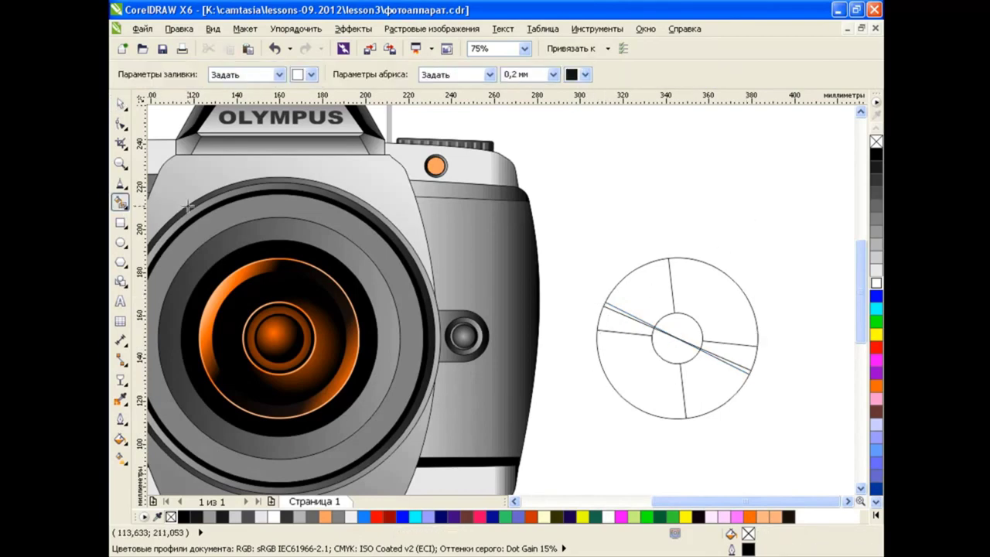
Try a yellow Smart Fill on the ring between the circles, then undo it
{"action": "left_click", "coordinate": [310, 74]}
{"action": "left_click", "coordinate": [319, 108]}
{"action": "left_click", "coordinate": [643, 289]}
{"action": "left_click", "coordinate": [274, 48]}
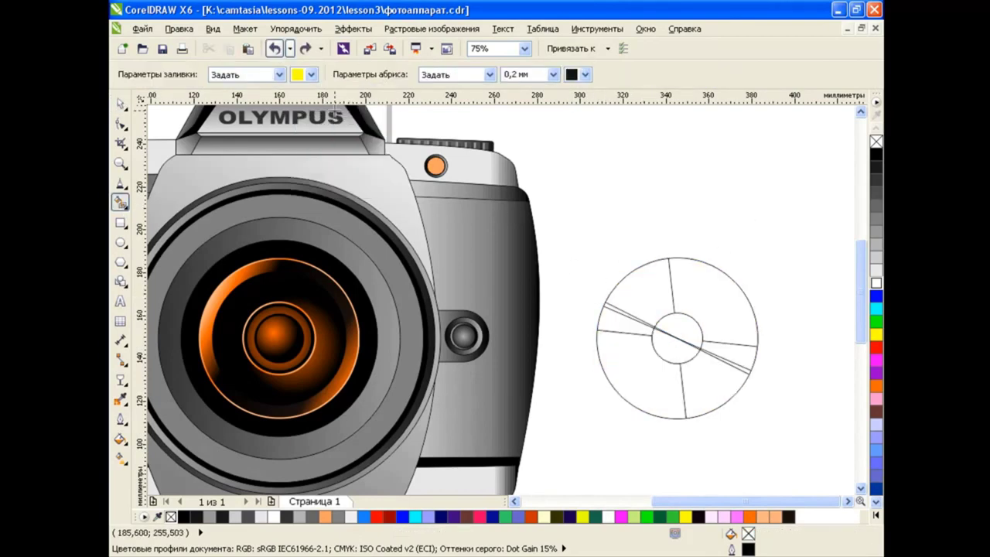
{"action": "left_click", "coordinate": [119, 103]}
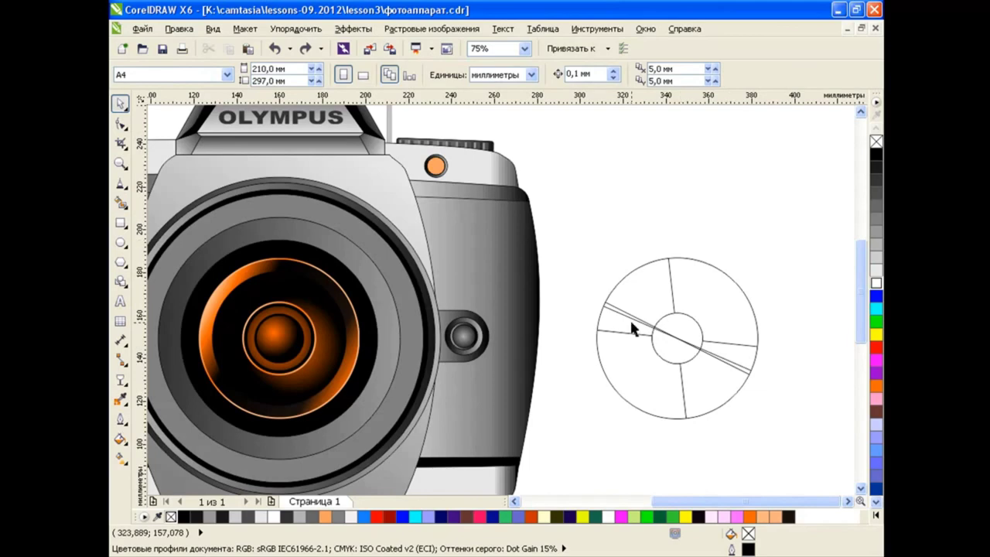
{"action": "left_click", "coordinate": [737, 343]}
{"action": "key", "text": "Escape"}
Extend the vertical, horizontal and diagonal guide lines past the circle's edge
{"action": "left_click", "coordinate": [670, 273]}
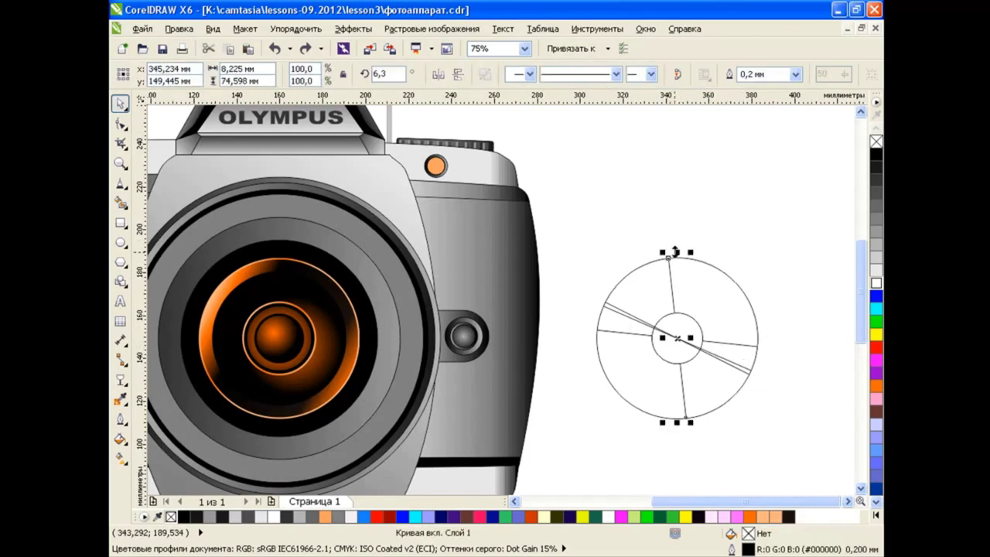
{"action": "left_click_drag", "start_coordinate": [677, 253], "coordinate": [670, 243]}
{"action": "key", "text": "Escape"}
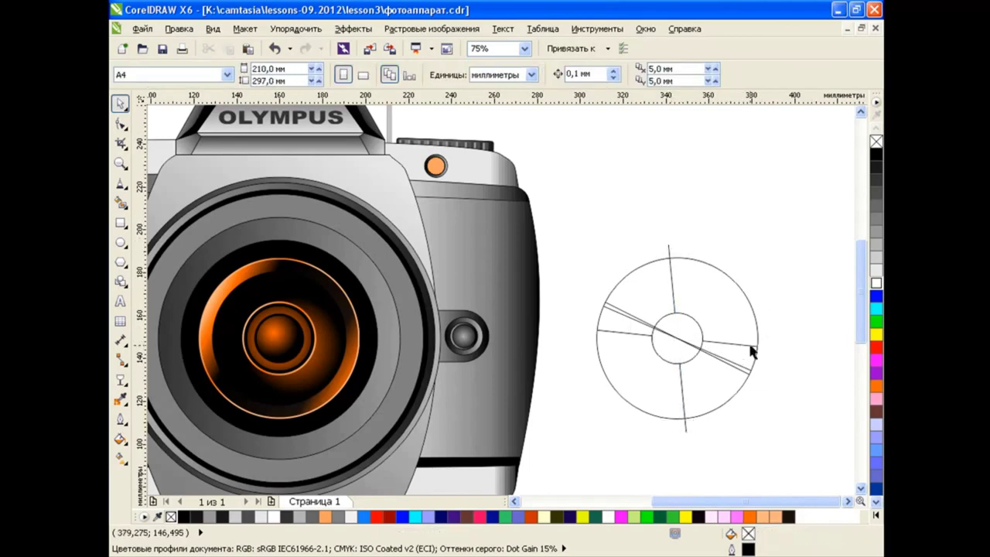
{"action": "left_click", "coordinate": [761, 344]}
{"action": "left_click_drag", "start_coordinate": [774, 337], "coordinate": [775, 337]}
{"action": "key", "text": "Escape"}
{"action": "left_click", "coordinate": [626, 313]}
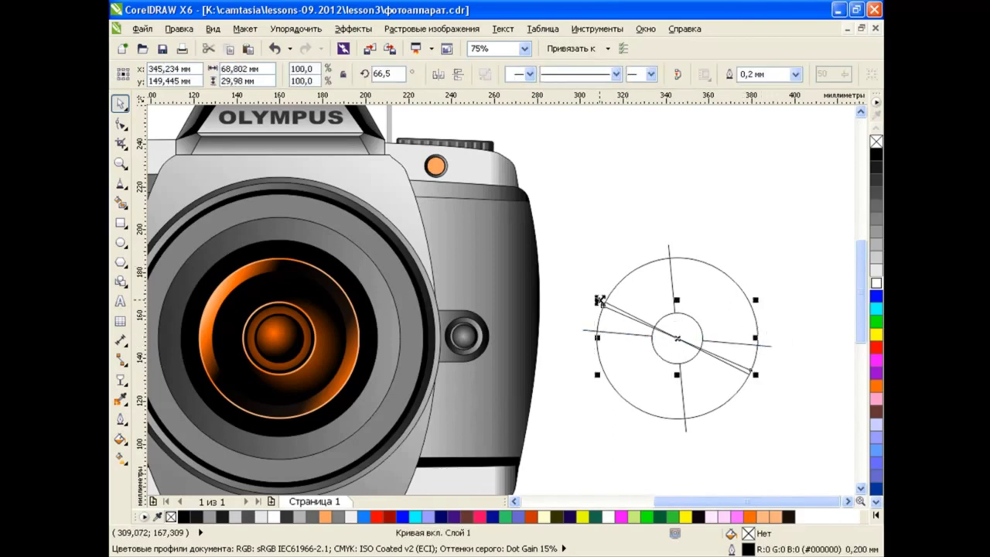
{"action": "left_click_drag", "start_coordinate": [598, 300], "coordinate": [590, 291]}
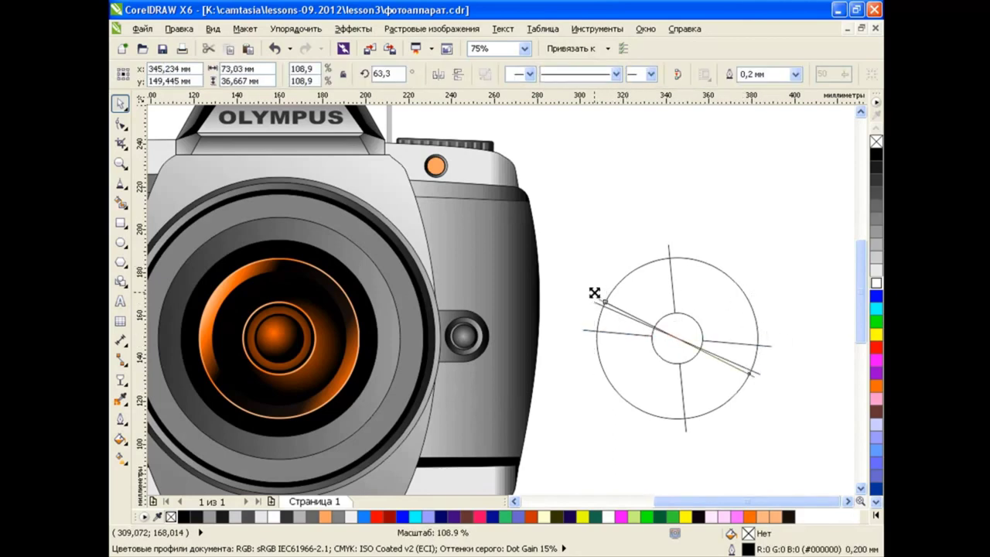
{"action": "key", "text": "Escape"}
Smart Fill the upper-left wedge yellow and the adjacent left wedge pink
{"action": "left_click", "coordinate": [123, 290]}
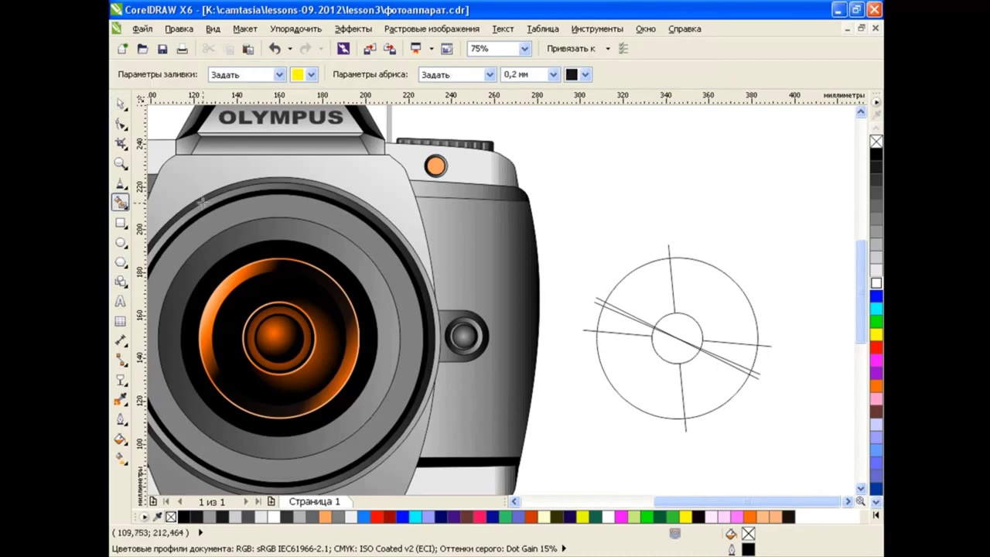
{"action": "left_click", "coordinate": [641, 286]}
{"action": "left_click", "coordinate": [311, 75]}
{"action": "left_click", "coordinate": [321, 100]}
{"action": "left_click", "coordinate": [619, 320]}
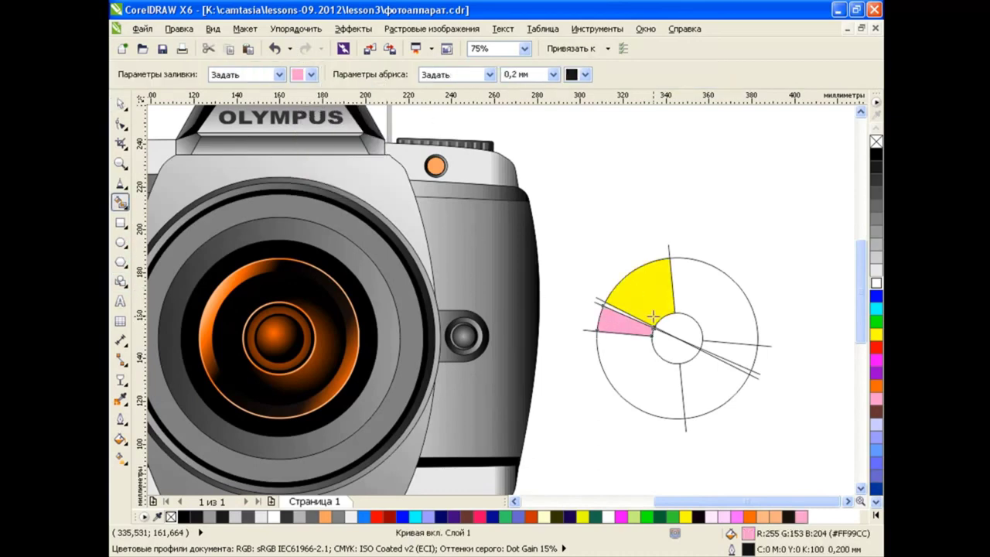
{"action": "key", "text": "space"}
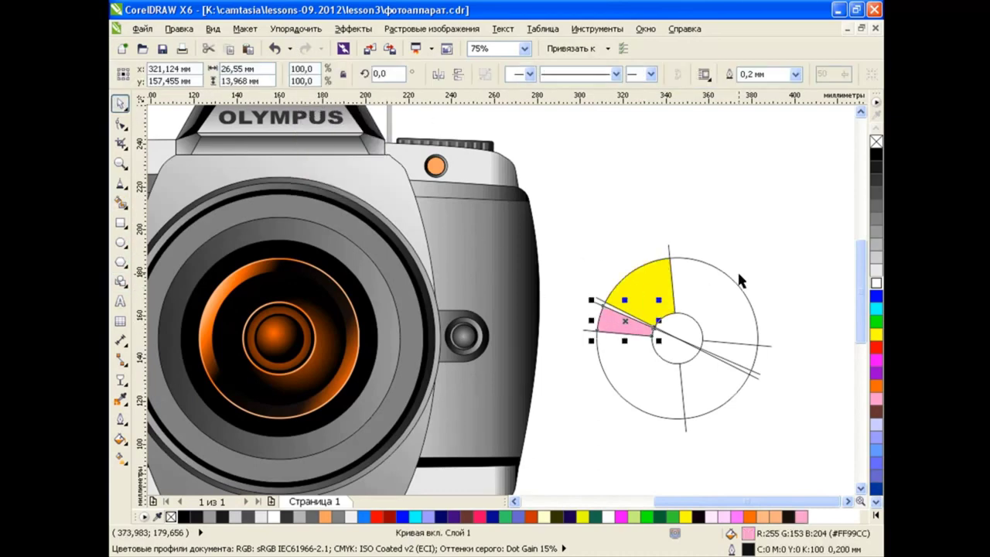
Delete the guide circle and lines, combine the two wedges, fill white, and move onto the lens
{"action": "left_click", "coordinate": [739, 279]}
{"action": "key", "text": "Delete"}
{"action": "left_click_drag", "start_coordinate": [720, 259], "coordinate": [580, 371]}
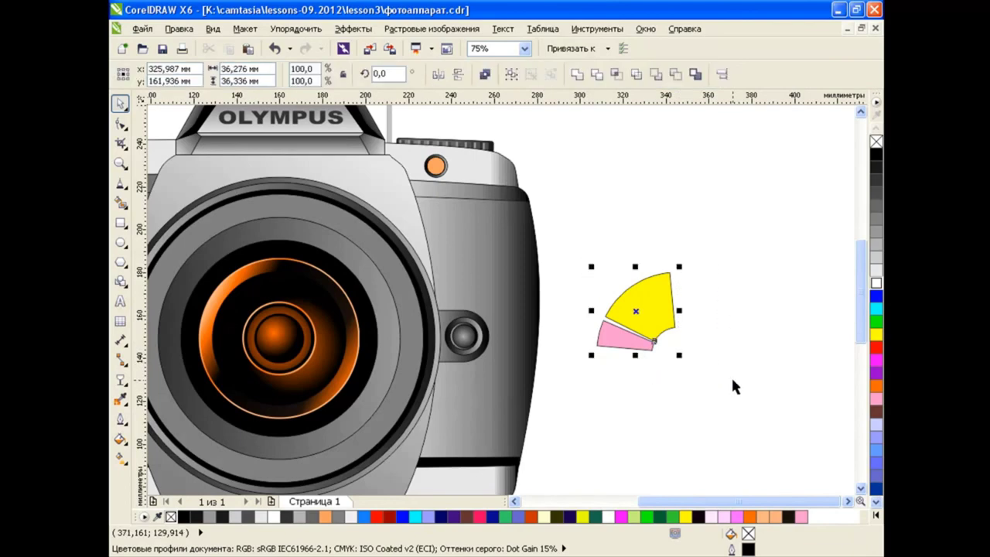
{"action": "left_click", "coordinate": [577, 74]}
{"action": "left_click", "coordinate": [877, 284]}
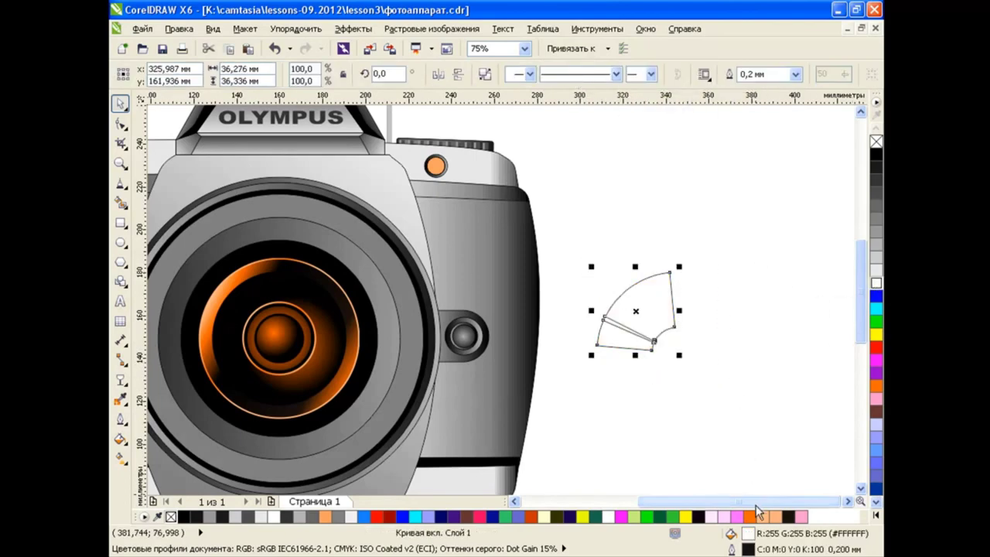
{"action": "left_click_drag", "start_coordinate": [758, 501], "coordinate": [741, 501]}
{"action": "mouse_move", "coordinate": [804, 309]}
{"action": "left_mouse_down"}
{"action": "mouse_move", "coordinate": [402, 309]}
{"action": "mouse_move", "coordinate": [407, 303]}
{"action": "left_mouse_up"}
Fade the white shutter shape with a linear transparency starting near the lens rim
{"action": "left_click", "coordinate": [782, 356]}
{"action": "left_click", "coordinate": [422, 301]}
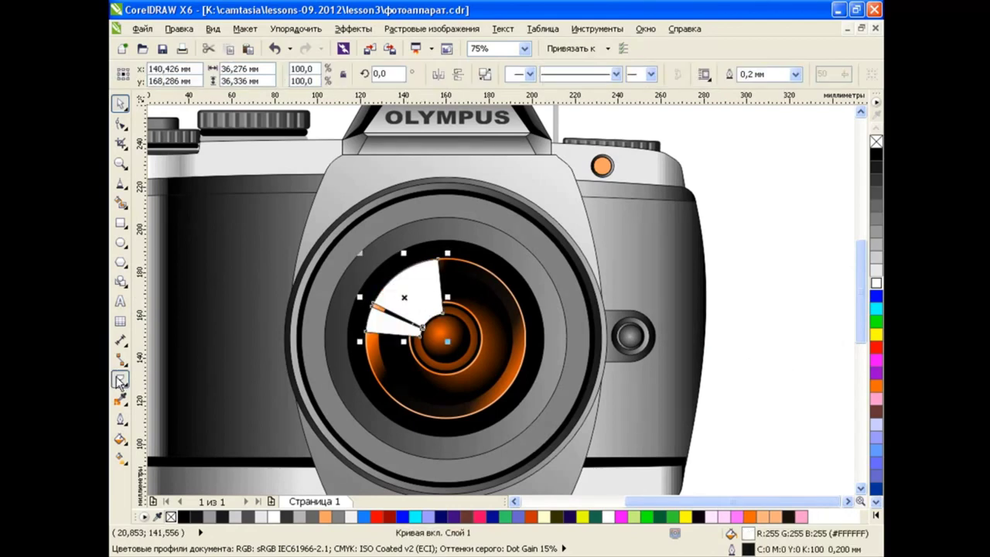
{"action": "left_click", "coordinate": [120, 381]}
{"action": "left_click", "coordinate": [165, 475]}
{"action": "left_click_drag", "start_coordinate": [311, 236], "coordinate": [447, 341]}
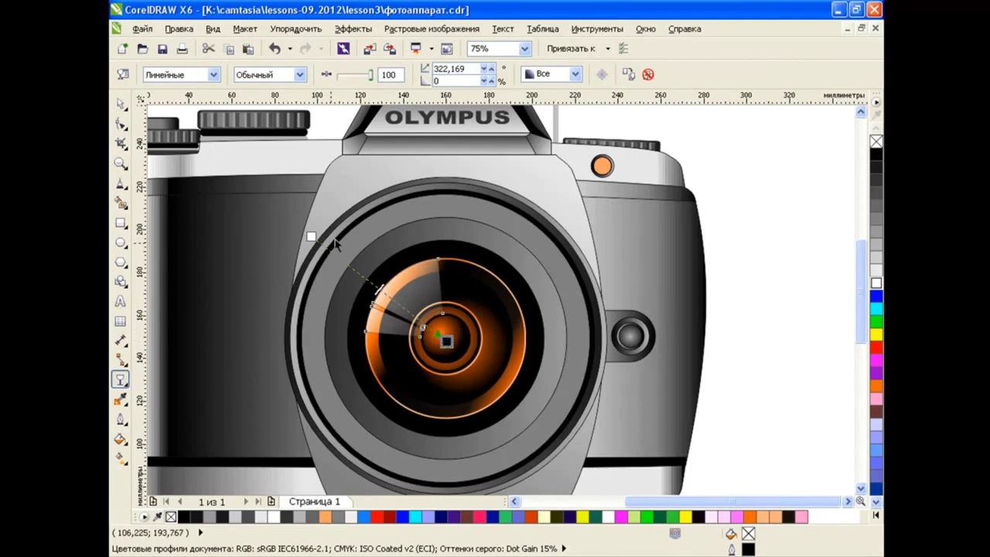
{"action": "left_click_drag", "start_coordinate": [311, 236], "coordinate": [296, 226]}
{"action": "key", "text": "space"}
{"action": "left_click", "coordinate": [795, 352]}
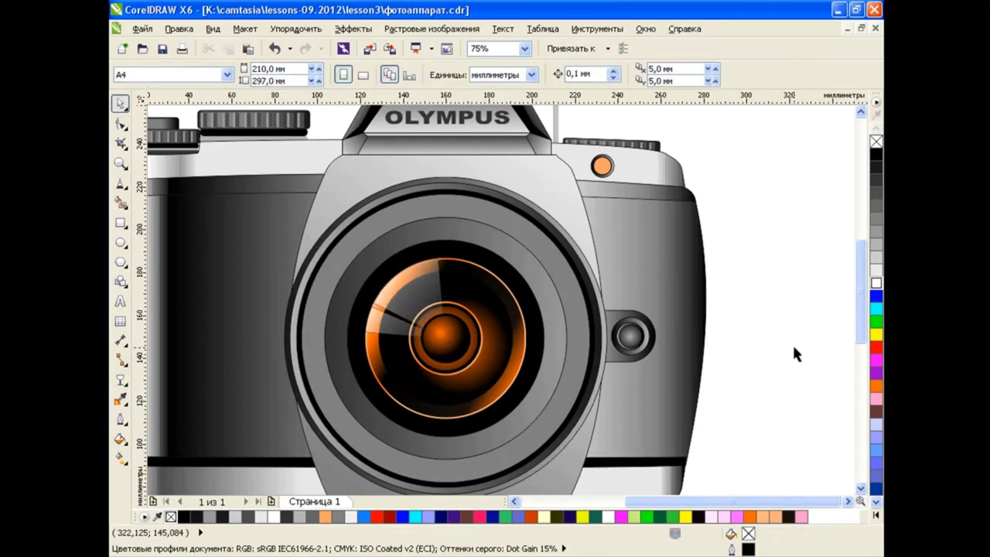
Draw an oval tilted about 322°, scale it to 59.4%, fill it white, and place it on the lower lens
{"action": "left_click", "coordinate": [122, 244]}
{"action": "left_click_drag", "start_coordinate": [736, 278], "coordinate": [826, 405]}
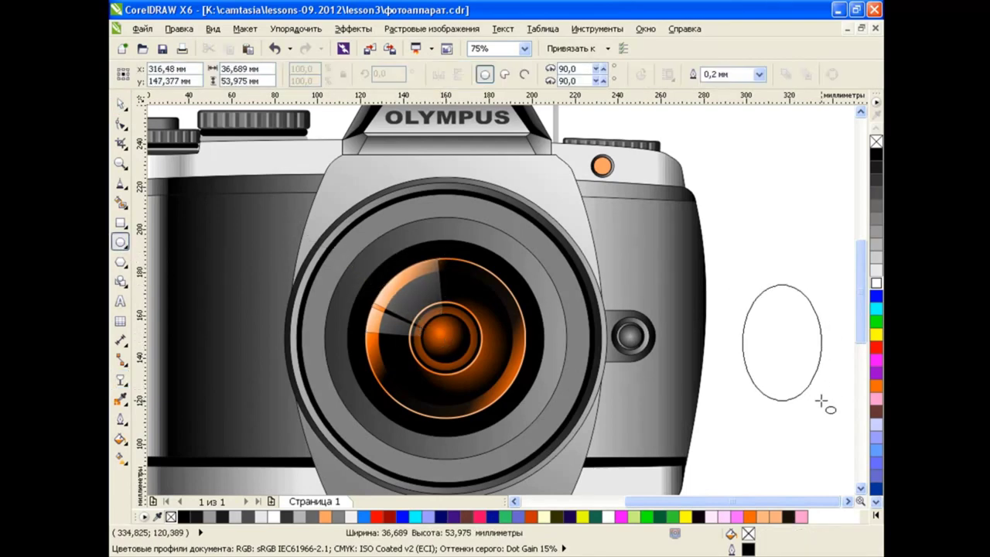
{"action": "left_click", "coordinate": [795, 348]}
{"action": "mouse_move", "coordinate": [826, 280]}
{"action": "left_mouse_down"}
{"action": "mouse_move", "coordinate": [837, 333]}
{"action": "mouse_move", "coordinate": [493, 322]}
{"action": "left_mouse_up"}
{"action": "key", "text": "space"}
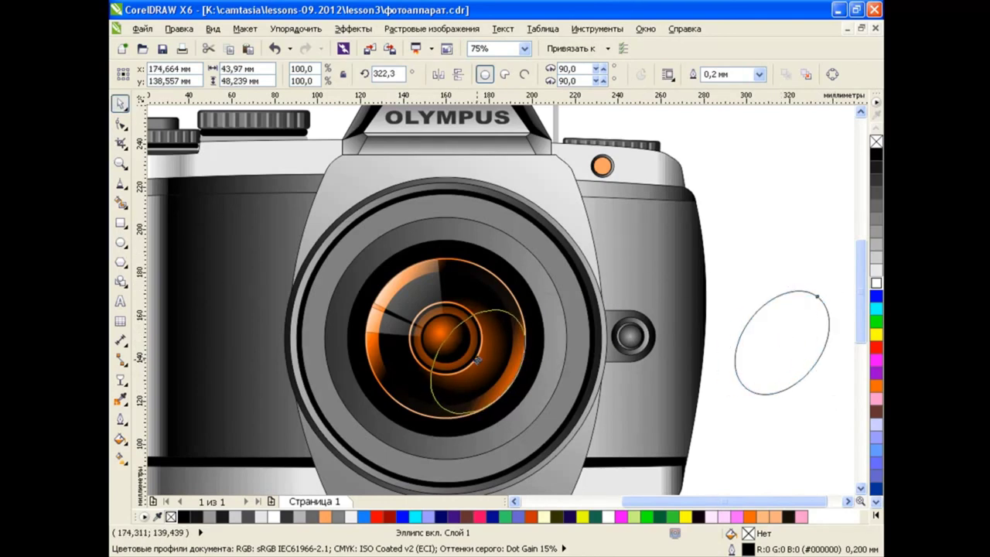
{"action": "left_click_drag", "start_coordinate": [424, 304], "coordinate": [443, 325]}
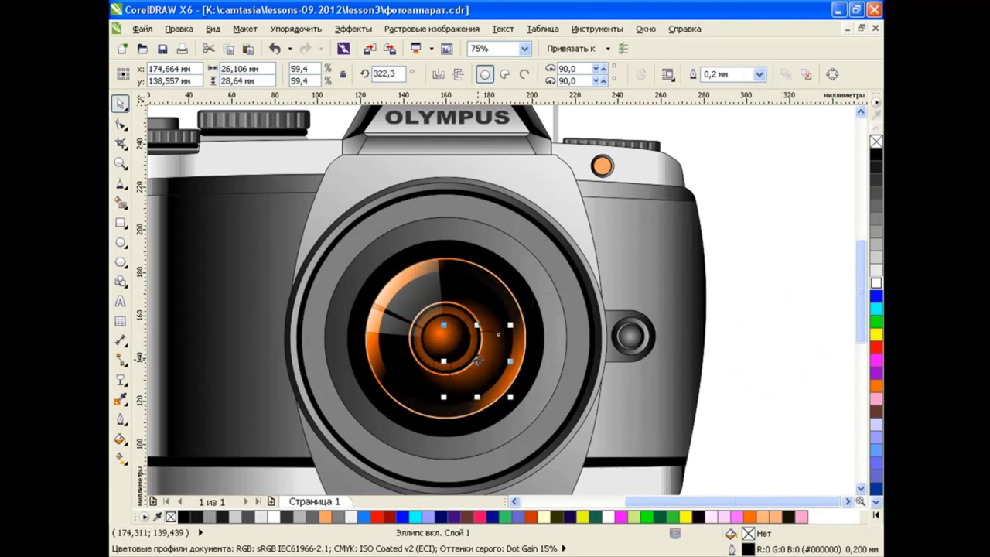
{"action": "left_click", "coordinate": [876, 286]}
{"action": "left_click_drag", "start_coordinate": [479, 364], "coordinate": [489, 373]}
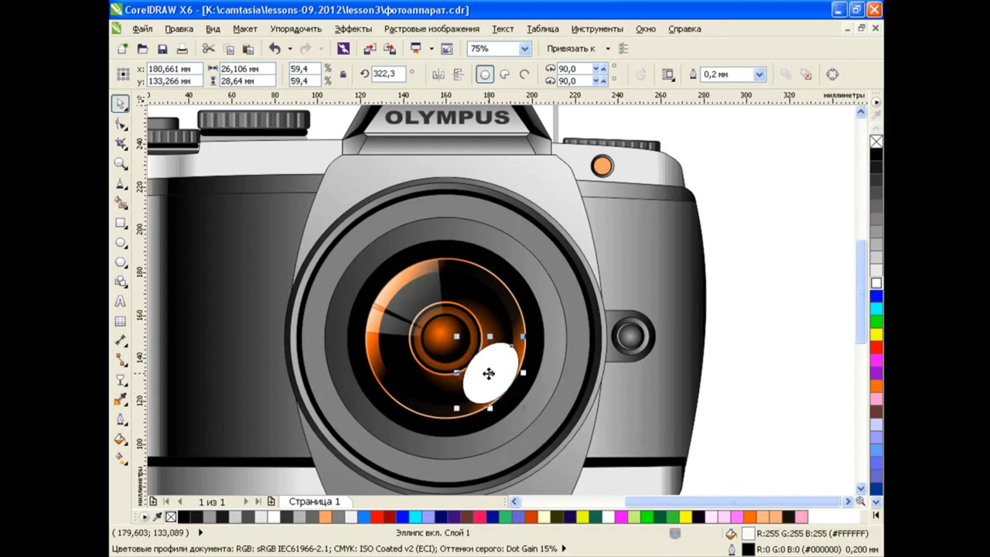
Fade the white oval with a linear transparency stretching toward the lens rim
{"action": "left_click", "coordinate": [120, 379]}
{"action": "left_click_drag", "start_coordinate": [582, 439], "coordinate": [455, 348]}
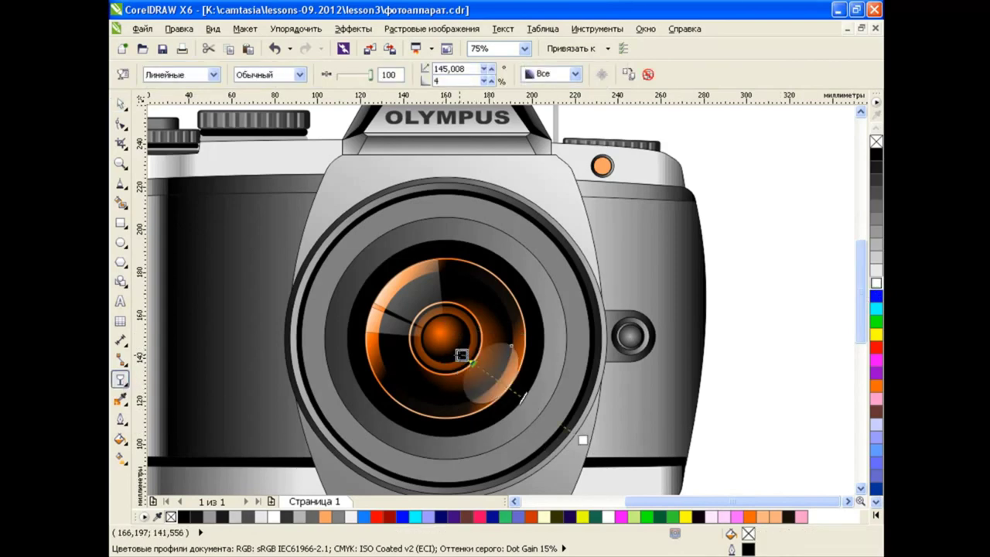
{"action": "left_click_drag", "start_coordinate": [582, 439], "coordinate": [617, 466]}
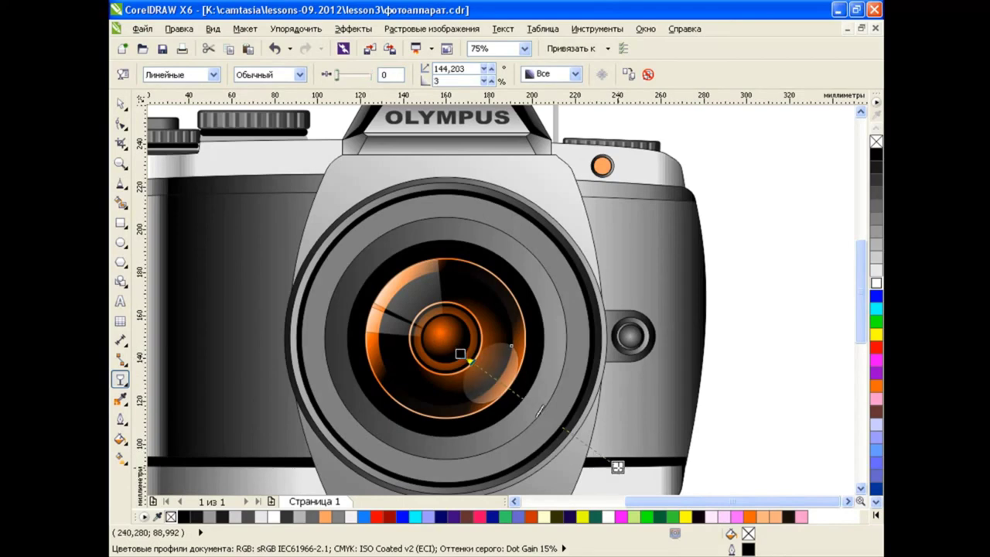
{"action": "key", "text": "space"}
{"action": "left_click", "coordinate": [763, 315]}
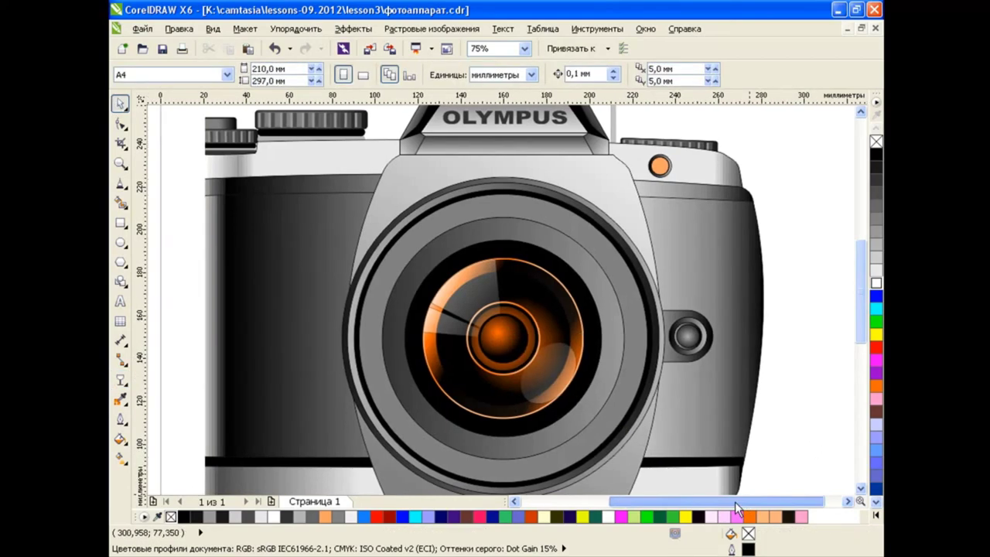
Zoom out to 37%, marquee-select the whole camera, then deselect it
{"action": "scroll", "coordinate": [519, 346], "scroll_direction": "down", "scroll_amount": 4}
{"action": "scroll", "coordinate": [518, 341], "scroll_direction": "up", "scroll_amount": 2}
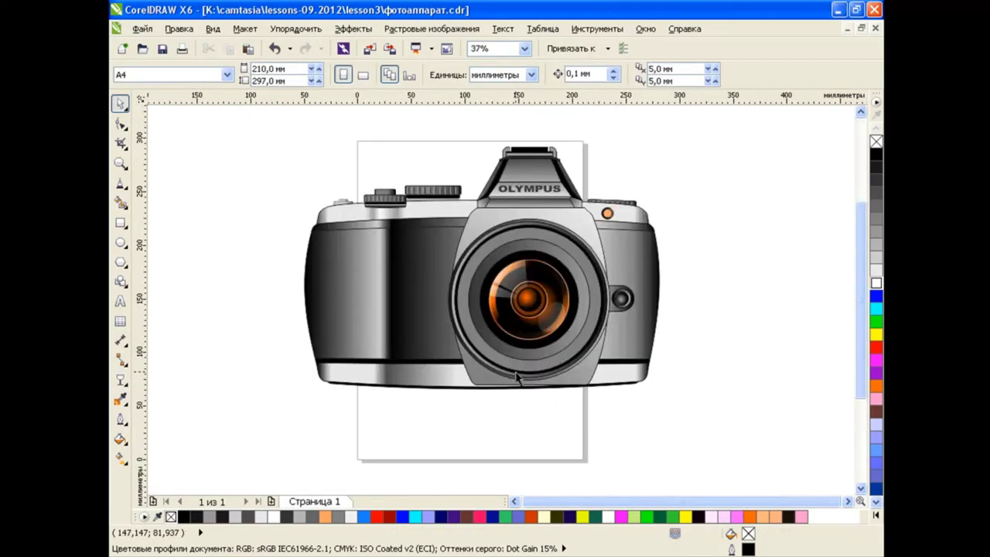
{"action": "left_click_drag", "start_coordinate": [649, 453], "coordinate": [280, 128]}
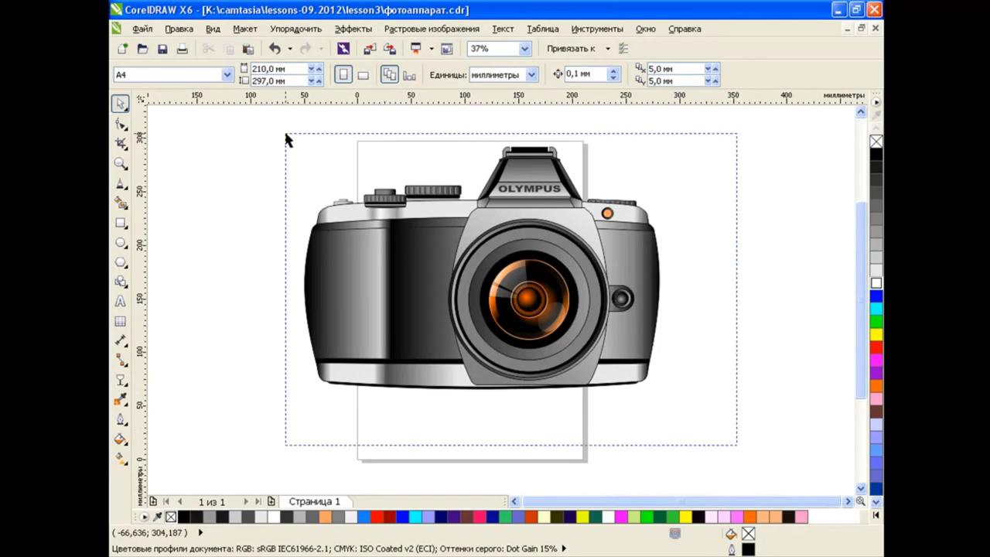
{"action": "left_click", "coordinate": [737, 262]}
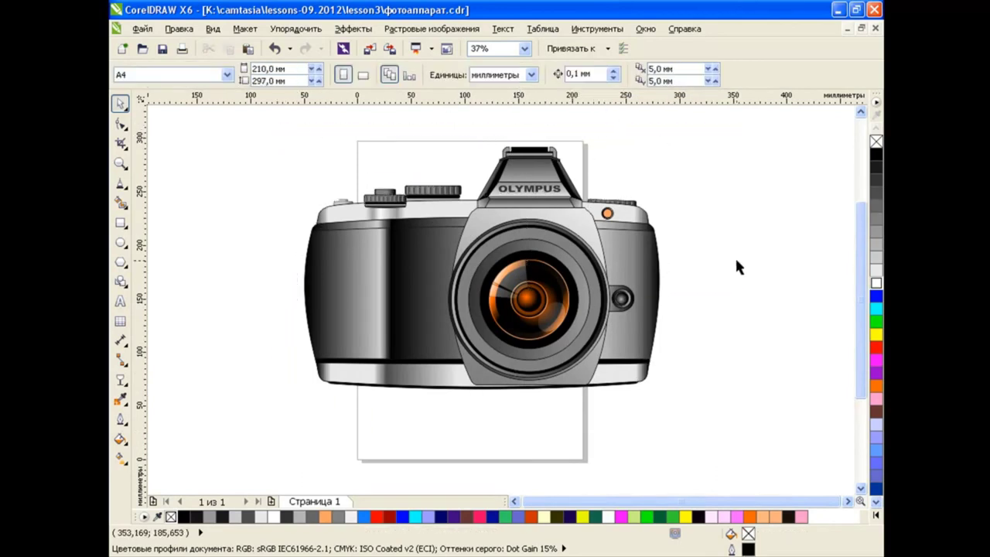